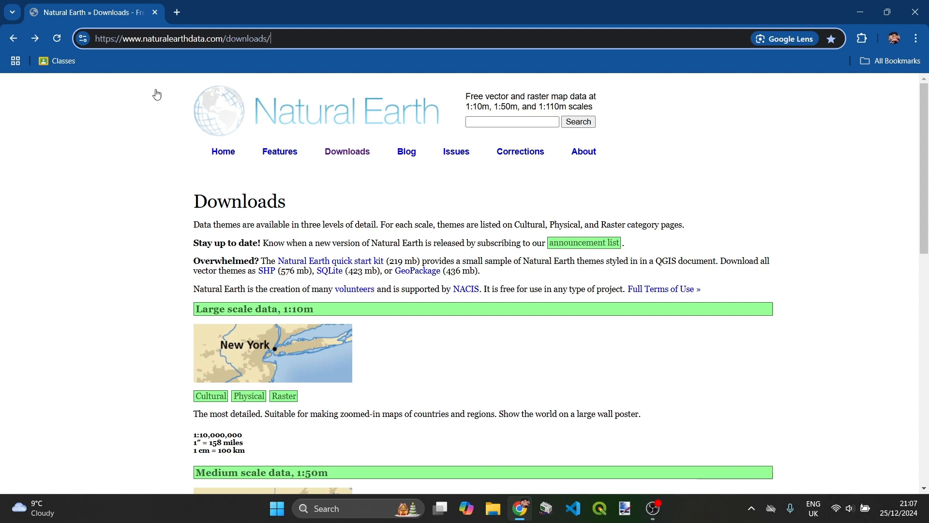
- Review the Natural Earth Downloads page, its web address and its 1:10m, 1:50m and 1:110m data sections
click(116, 93)
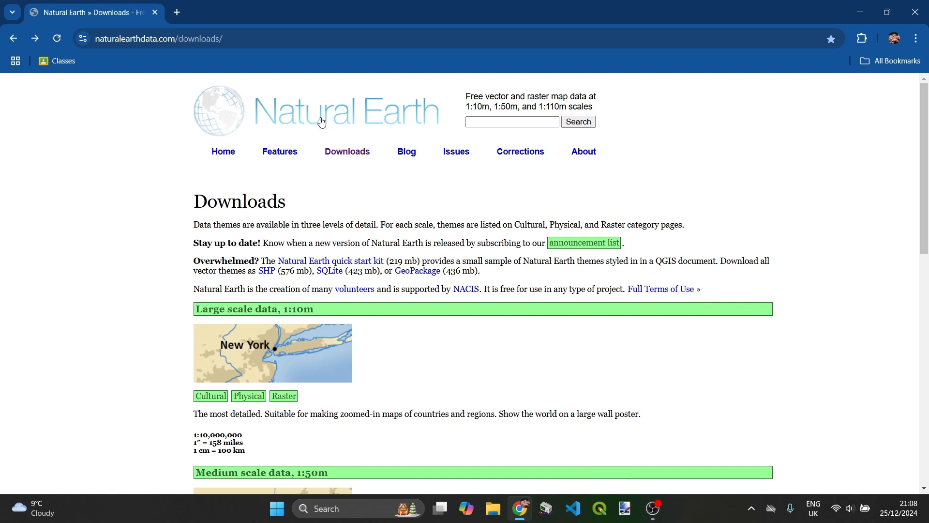
click(224, 44)
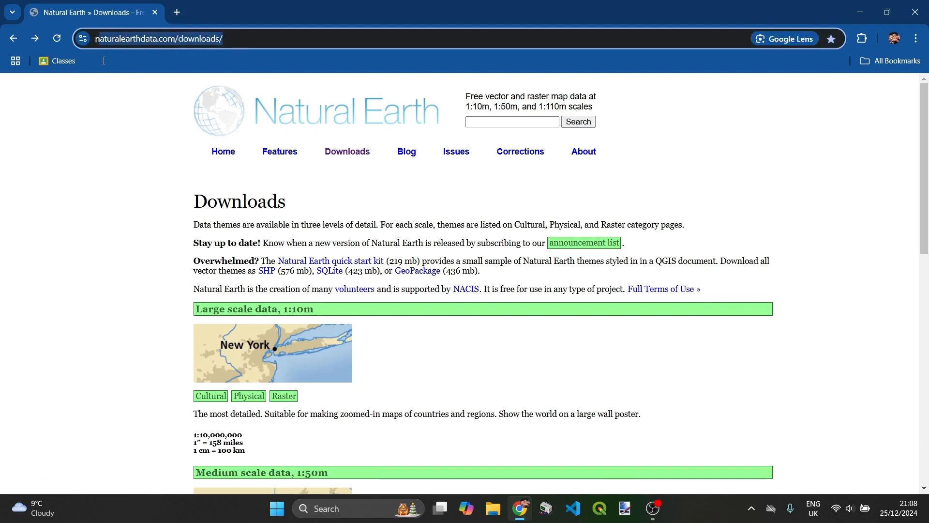
click(119, 74)
click(202, 43)
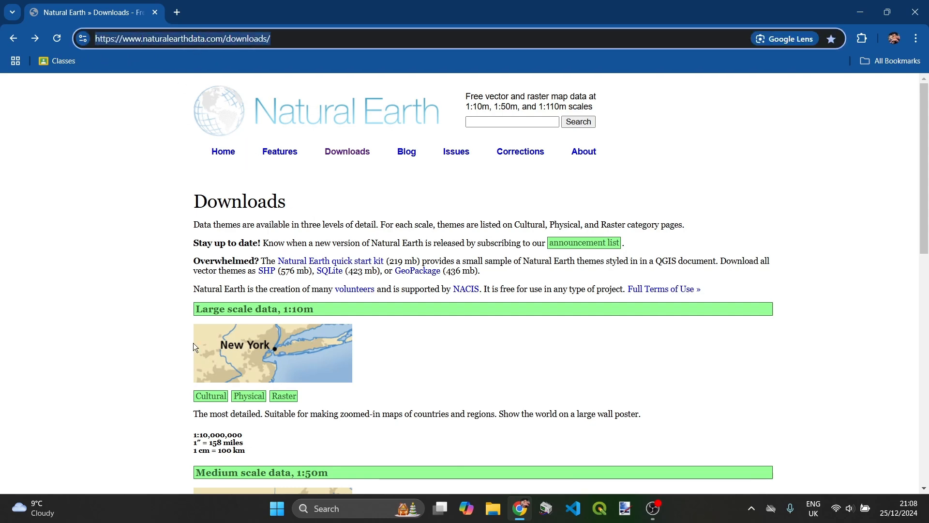
click(55, 300)
scroll(321, 361, down, 6)
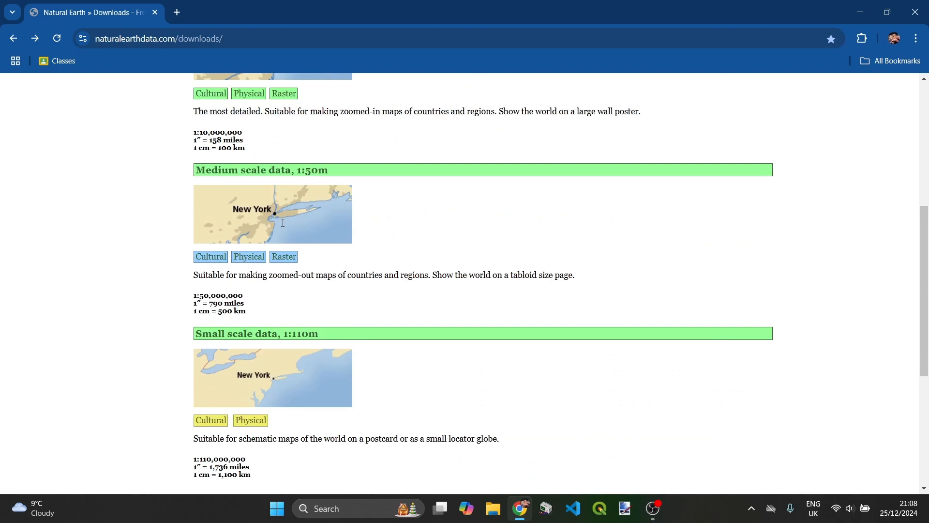
scroll(282, 227, up, 5)
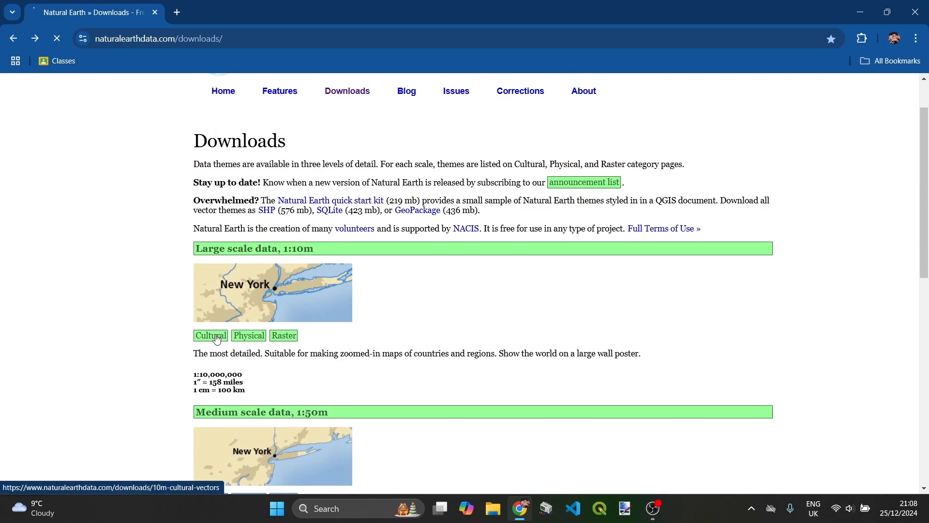
- Open the large scale 1:10m Cultural vectors page and skim its list of downloadable themes
click(220, 333)
scroll(247, 345, down, 12)
scroll(243, 352, down, 20)
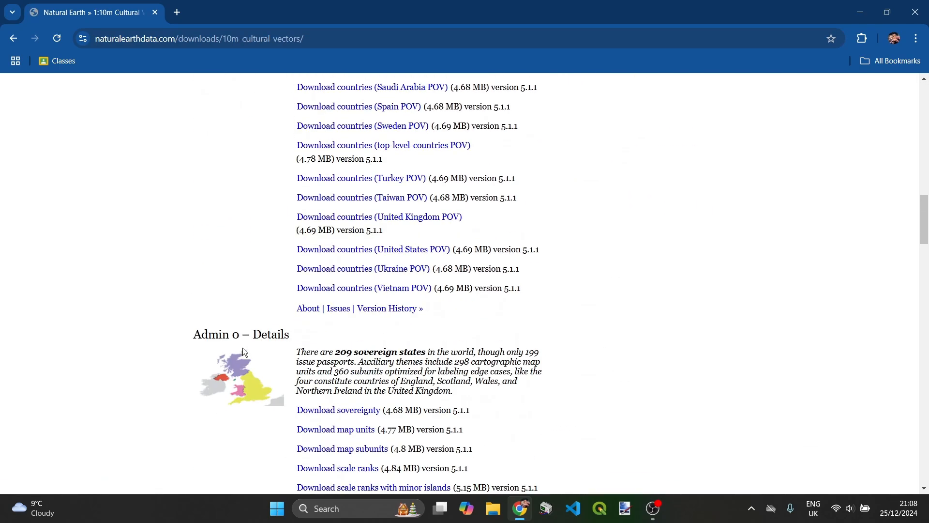
scroll(235, 358, up, 8)
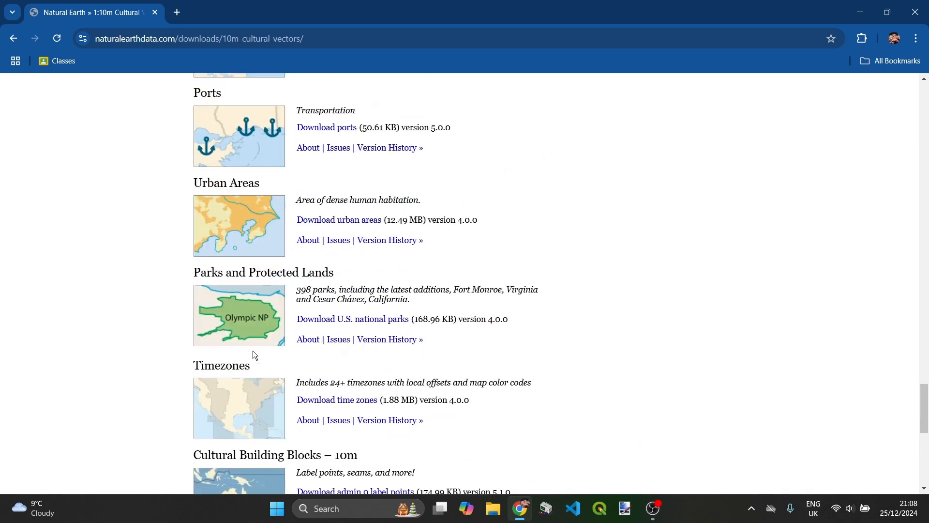
- Skim the themes on the large scale 1:10m Physical vectors page, and return to the Downloads page
click(8, 45)
click(189, 334)
scroll(254, 341, down, 1)
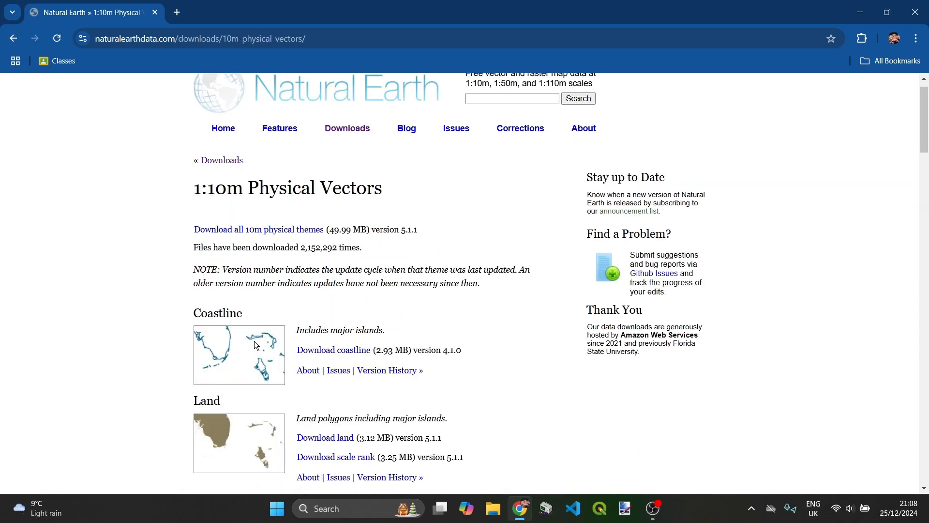
scroll(255, 208, down, 20)
scroll(255, 208, up, 6)
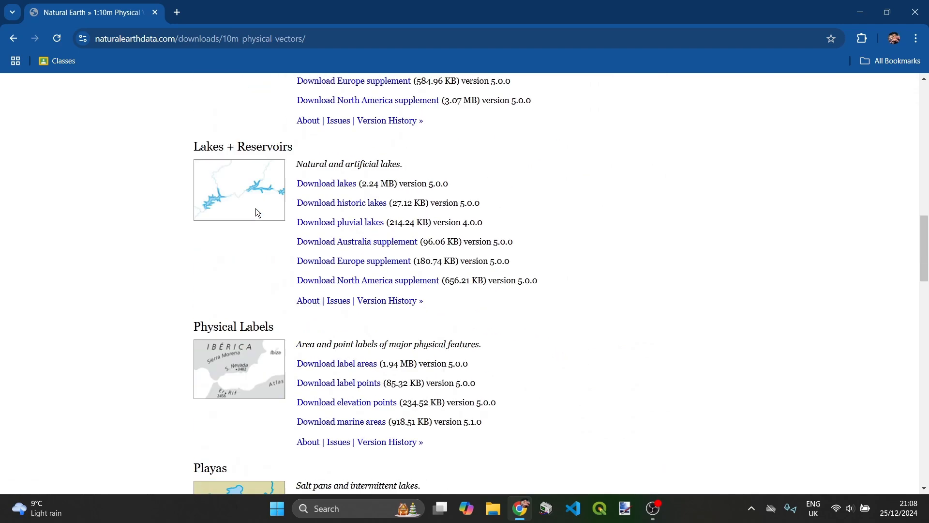
scroll(255, 208, up, 3)
scroll(253, 207, down, 20)
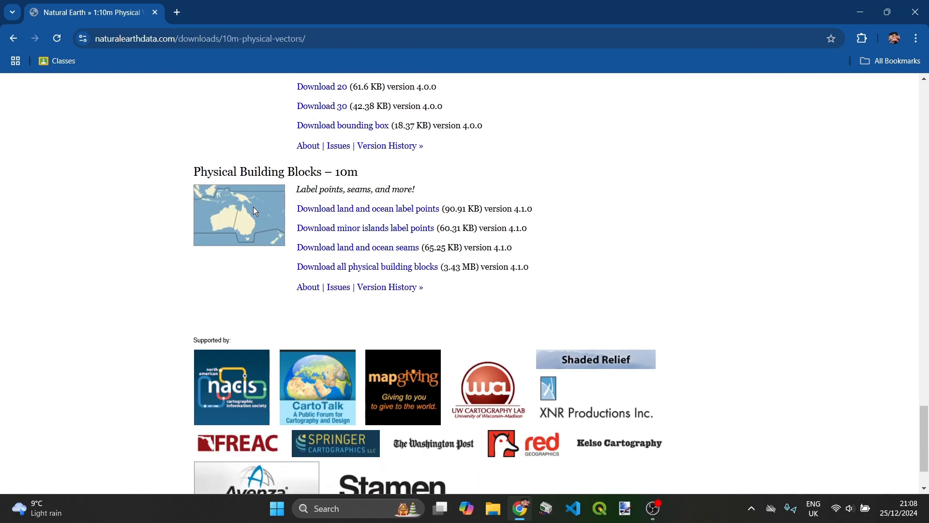
scroll(253, 207, up, 10)
key(alt+Left)
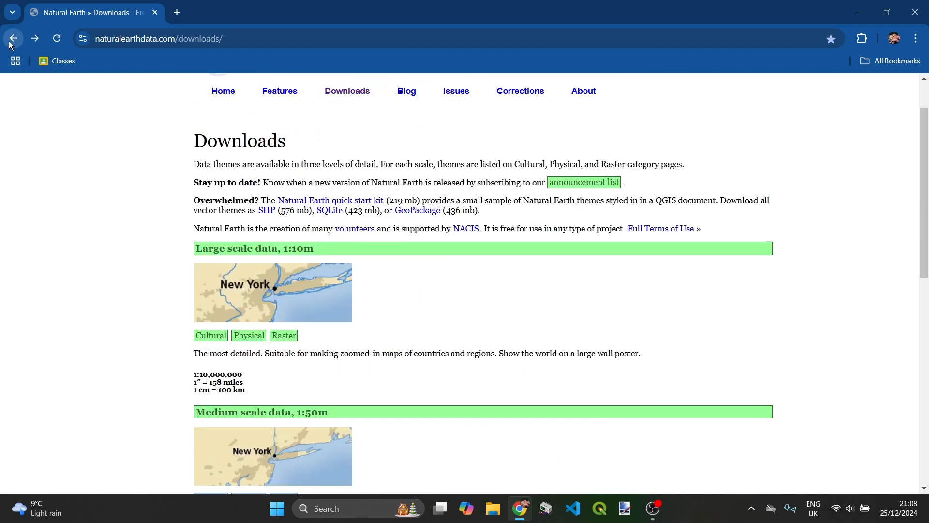
- Skim the large scale 1:10m Raster data page and return to the Downloads page
click(284, 335)
scroll(237, 268, down, 20)
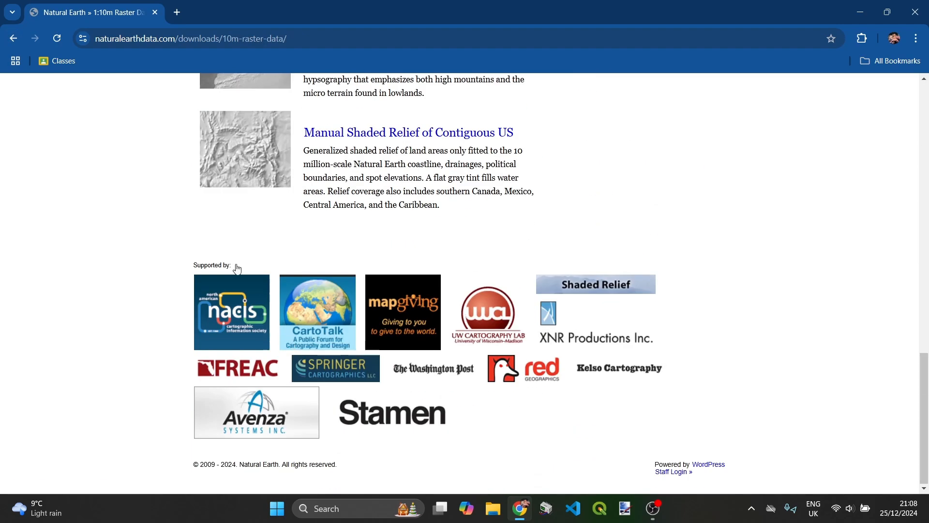
key(alt+Left)
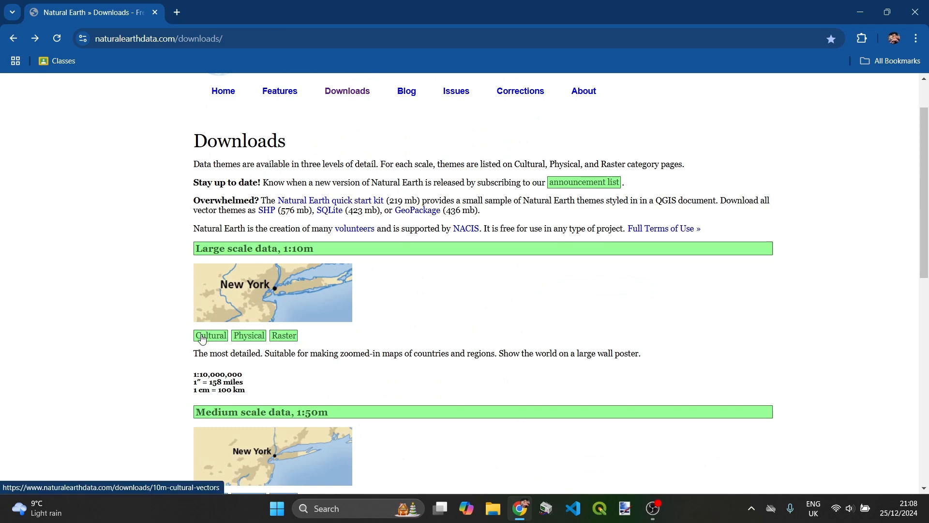
- Examine the 1:10m Cultural vector downloads, from Admin 0 countries and boundaries to states, counties, ports and urban areas
click(203, 338)
scroll(198, 334, down, 3)
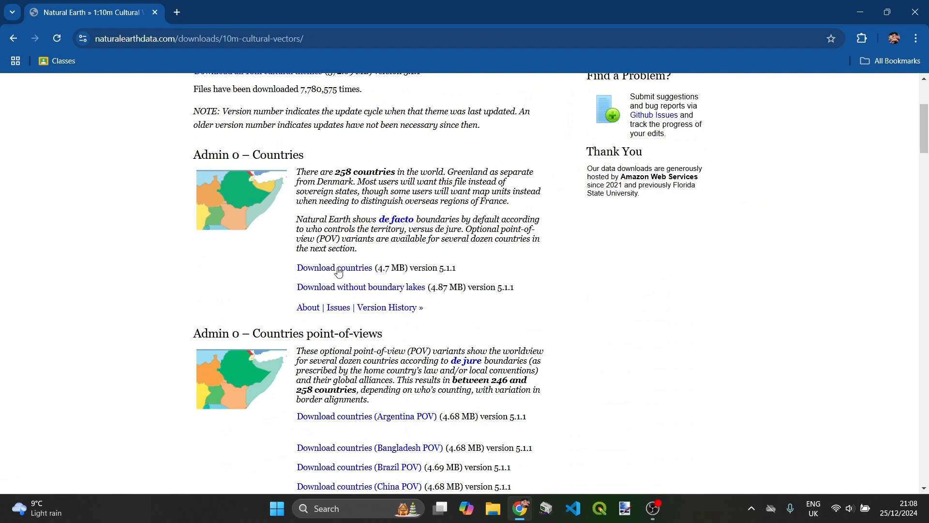
scroll(368, 267, down, 15)
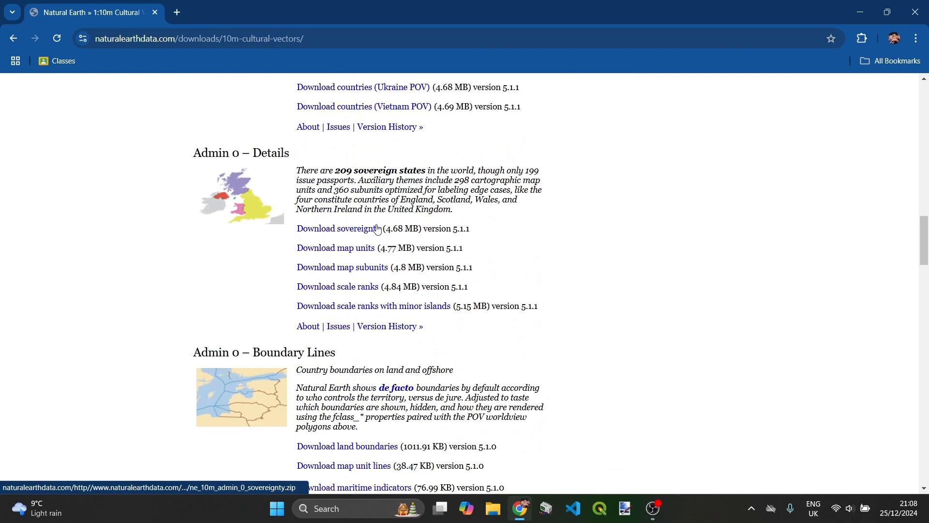
scroll(357, 238, down, 13)
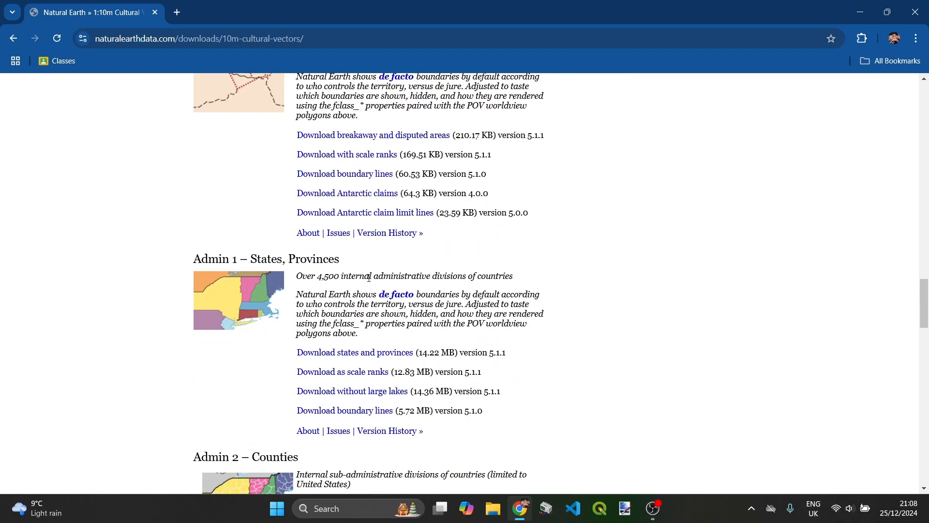
scroll(431, 367, down, 20)
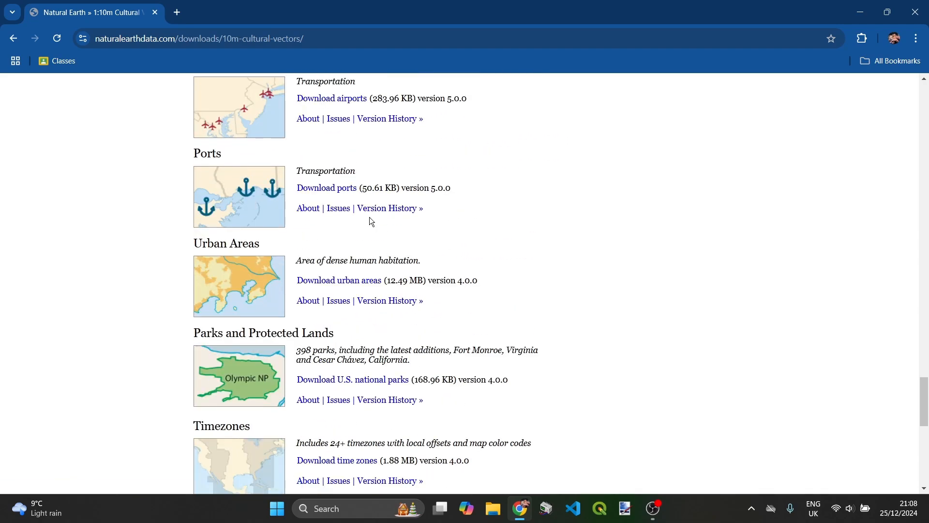
scroll(297, 253, down, 5)
scroll(362, 315, up, 20)
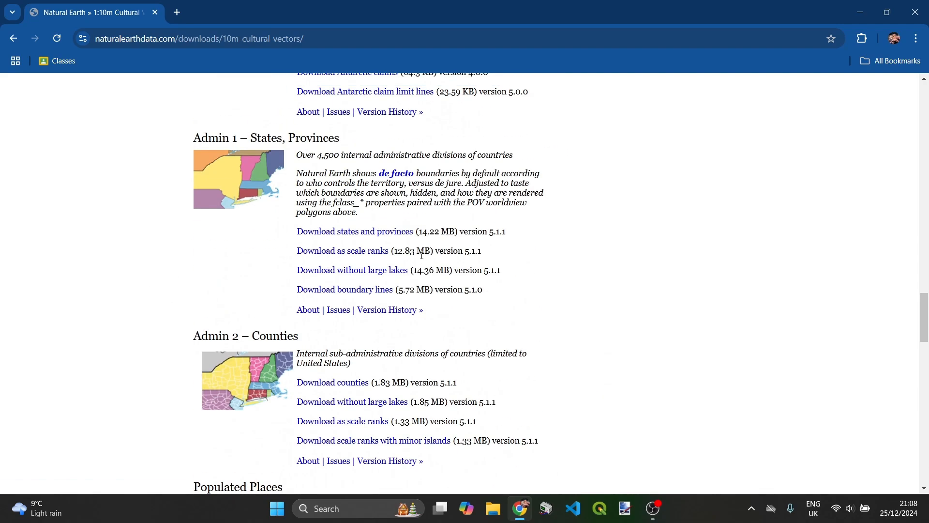
scroll(77, 124, up, 6)
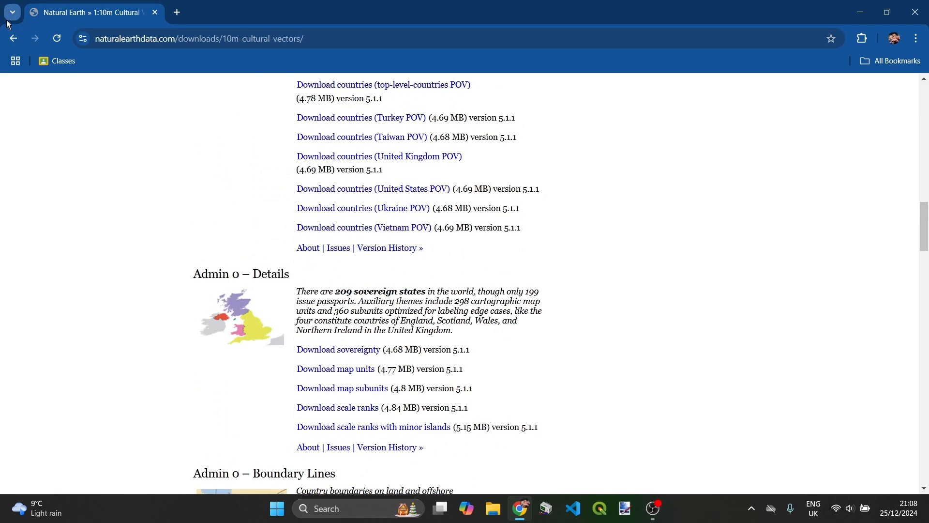
- Examine the 1:10m Physical vector downloads, including coastline, land, ocean, rivers, lakes, glaciated areas and bathymetry
click(13, 39)
scroll(272, 288, down, 6)
scroll(254, 239, up, 4)
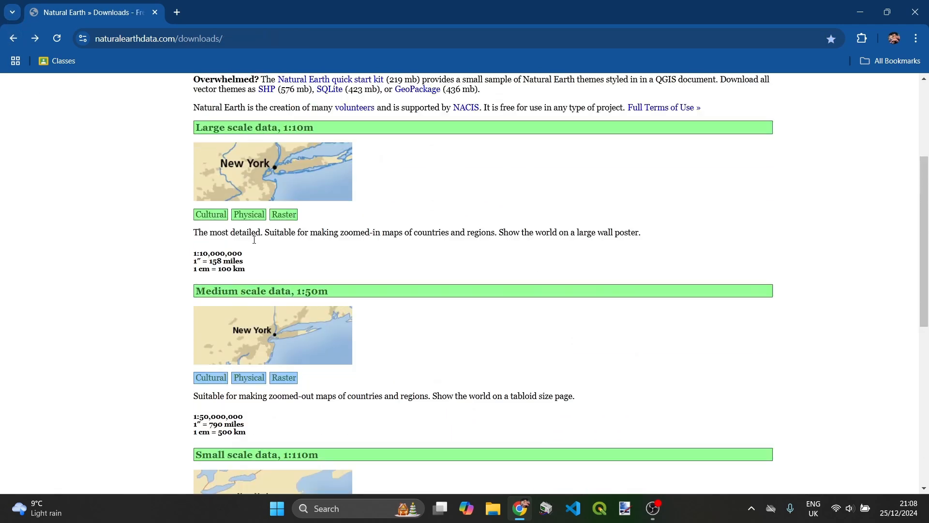
click(244, 214)
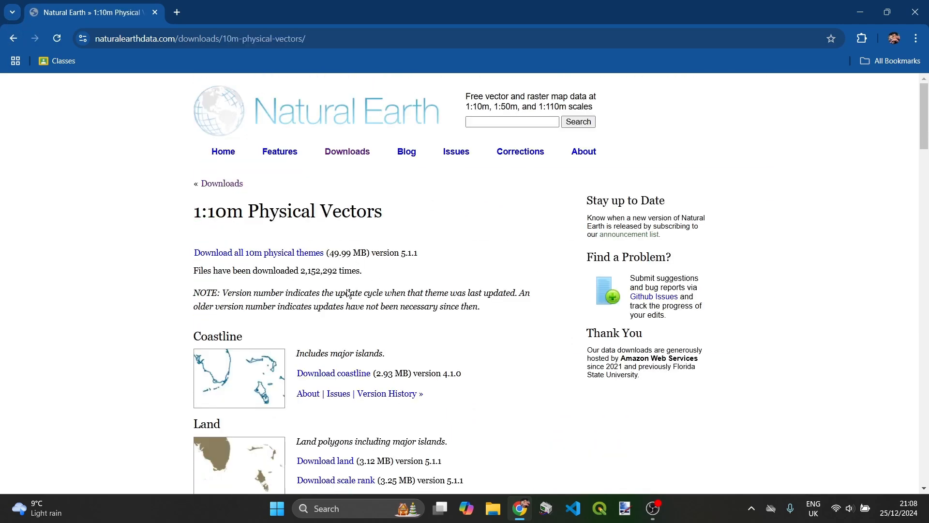
scroll(312, 329, down, 6)
scroll(312, 329, down, 16)
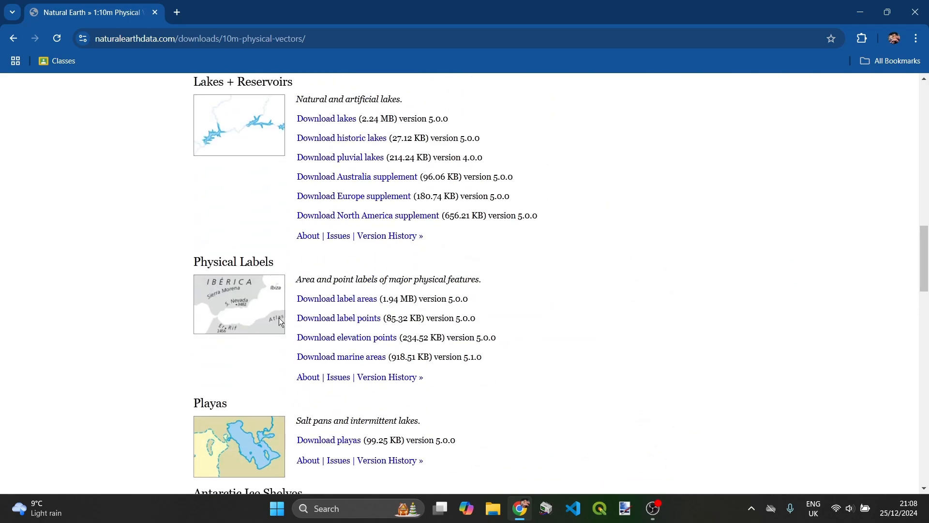
scroll(273, 321, down, 20)
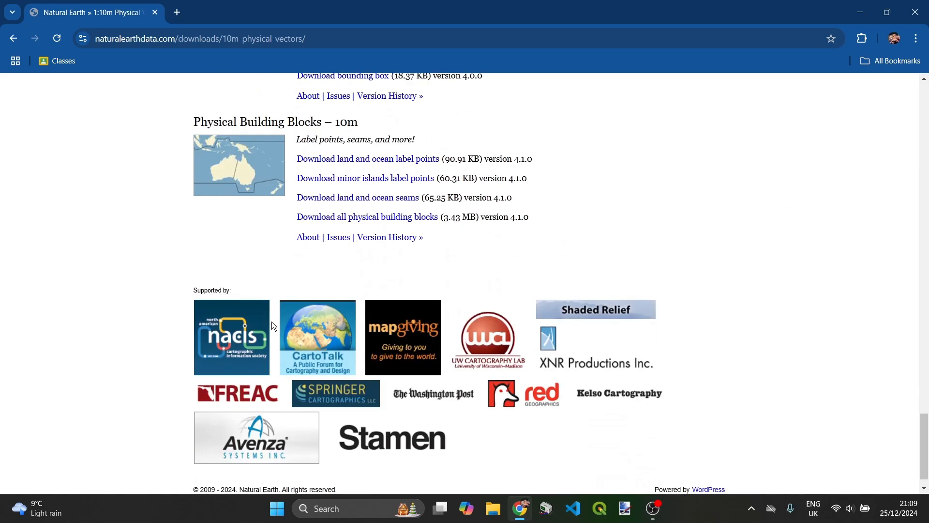
scroll(271, 321, up, 20)
scroll(270, 321, up, 6)
scroll(268, 320, down, 6)
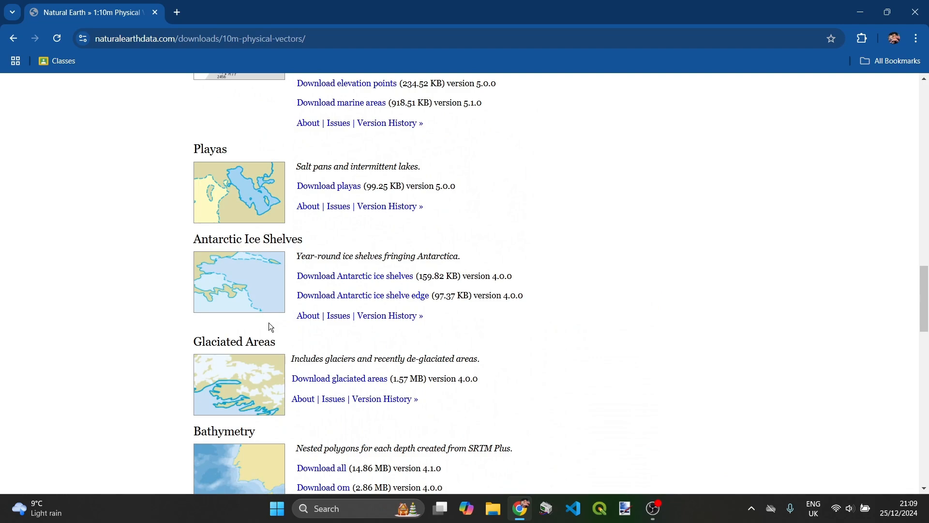
scroll(268, 323, down, 10)
scroll(308, 319, up, 9)
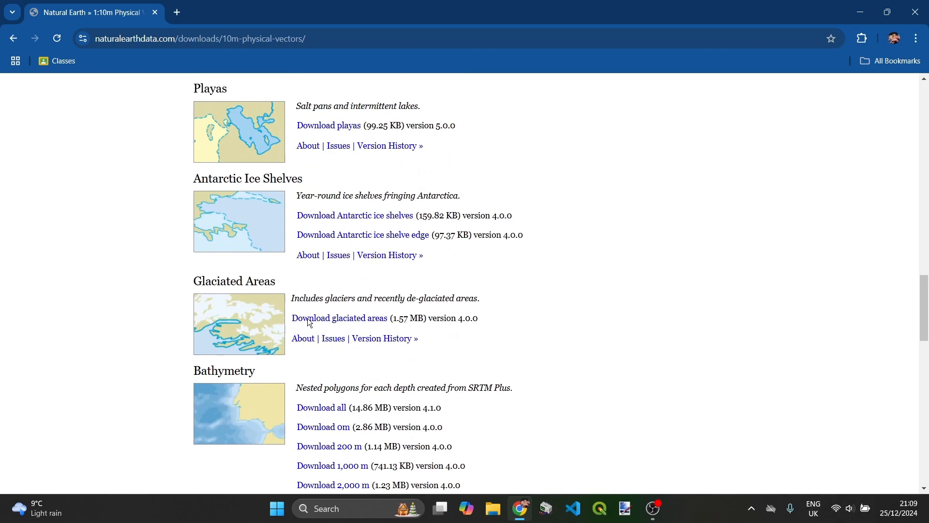
scroll(309, 323, up, 14)
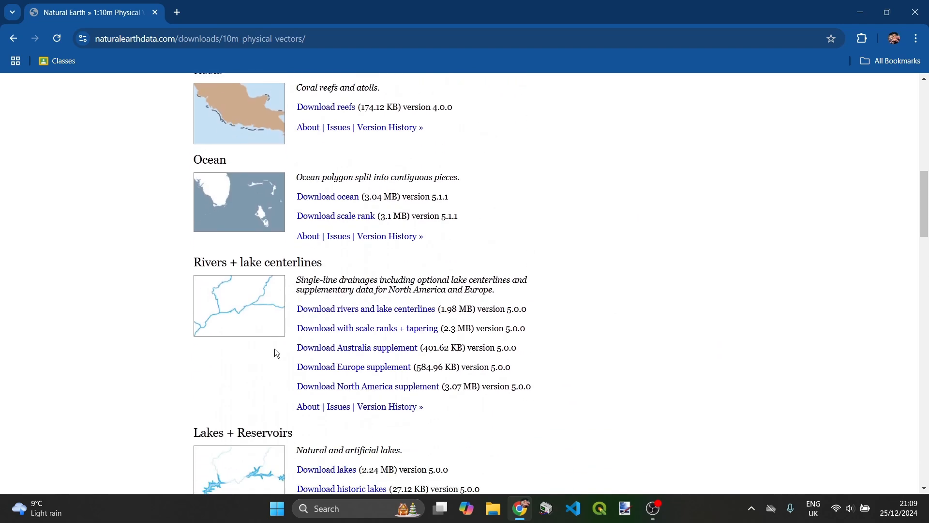
scroll(267, 343, up, 10)
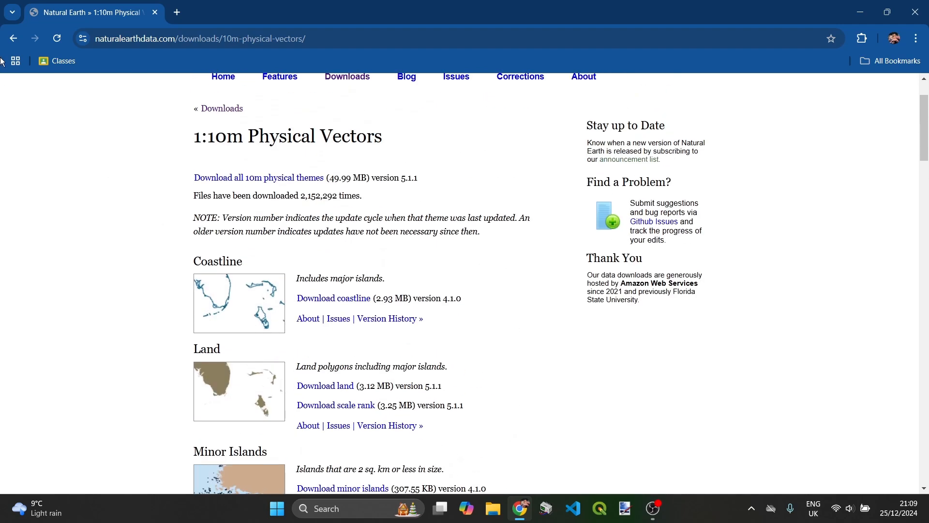
- Examine the 1:10m Raster data categories, such as Cross-blended Hypsometric Tints, Natural Earth 1, Shaded Relief and Gray Earth
click(15, 39)
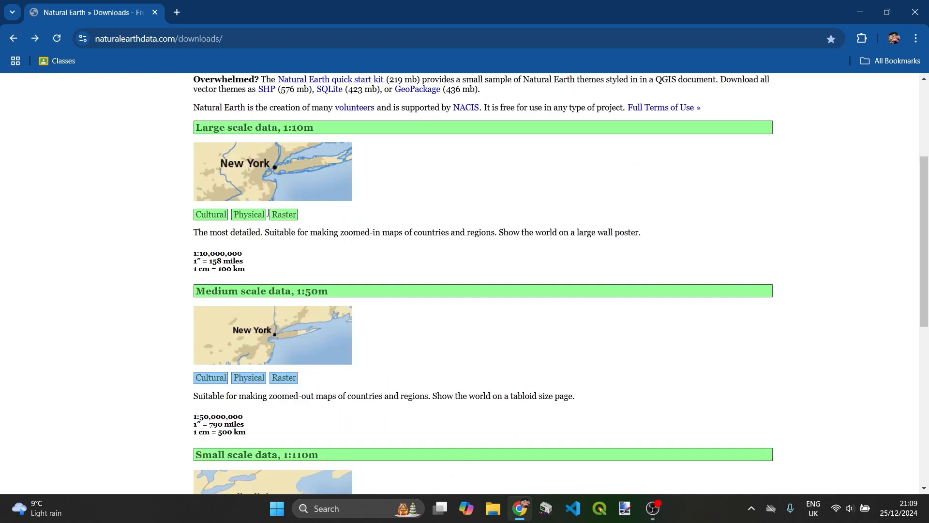
click(280, 217)
scroll(286, 311, down, 15)
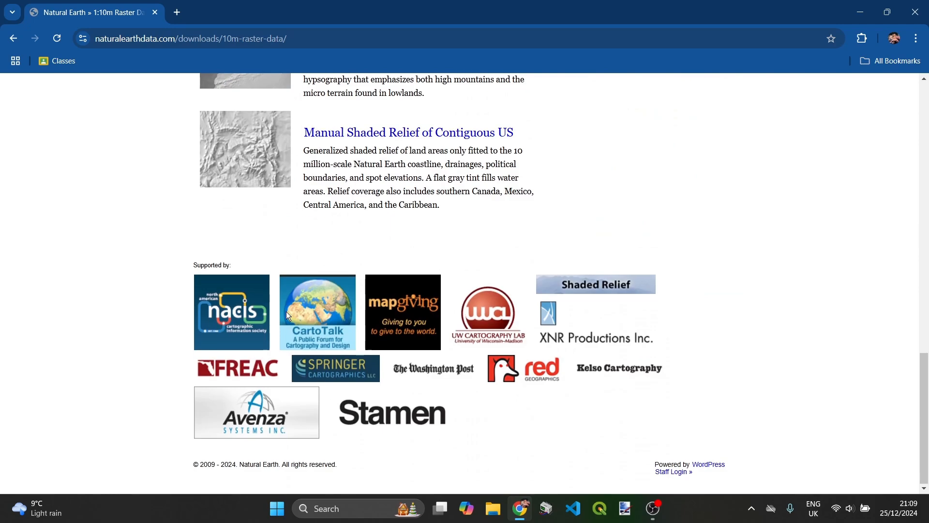
scroll(297, 260, up, 5)
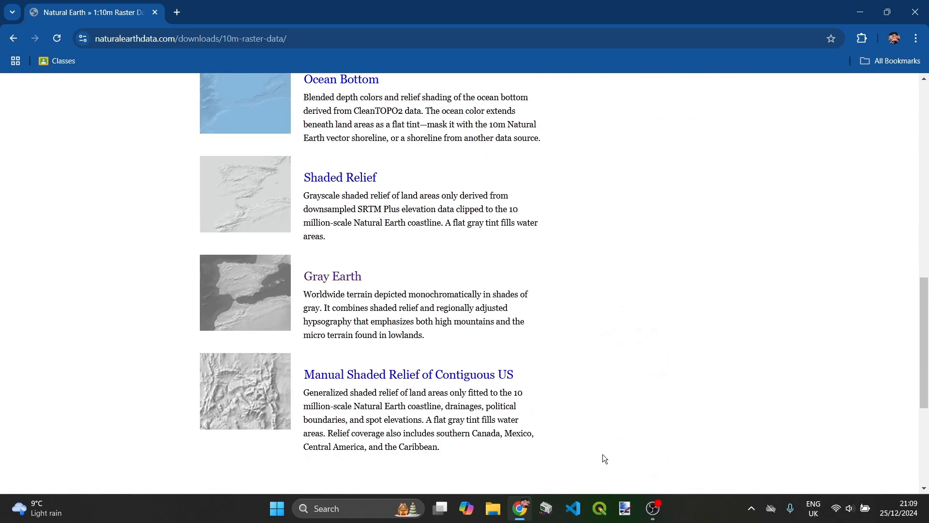
scroll(553, 445, up, 10)
key(alt+Left)
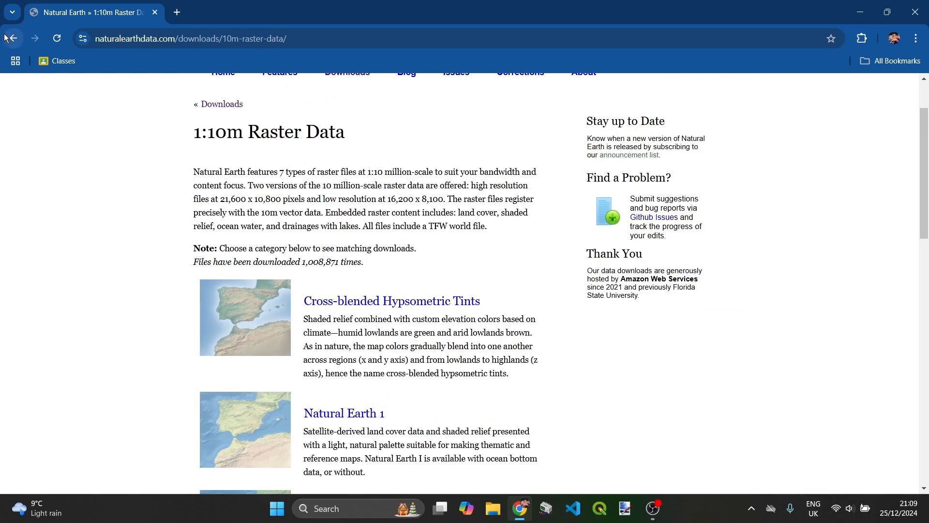
- Switch to QGIS and create a new empty project from the project templates
click(600, 508)
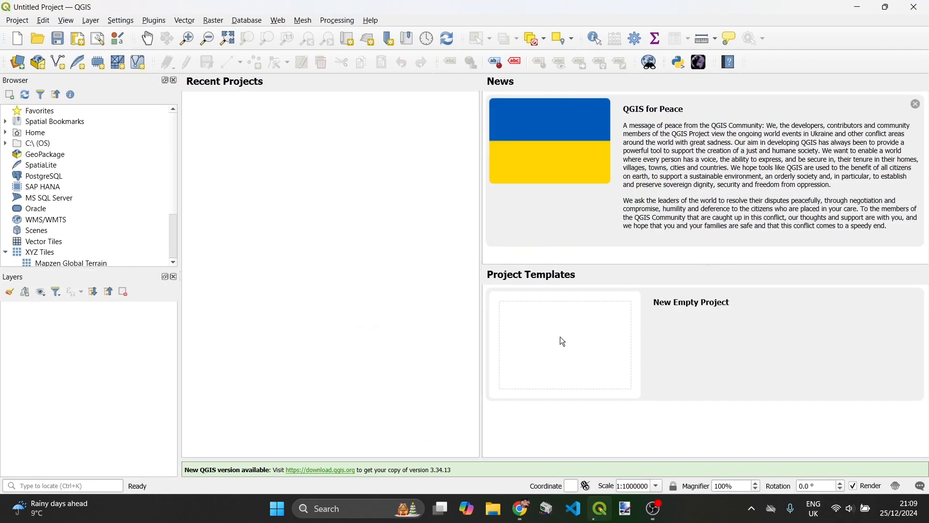
click(913, 82)
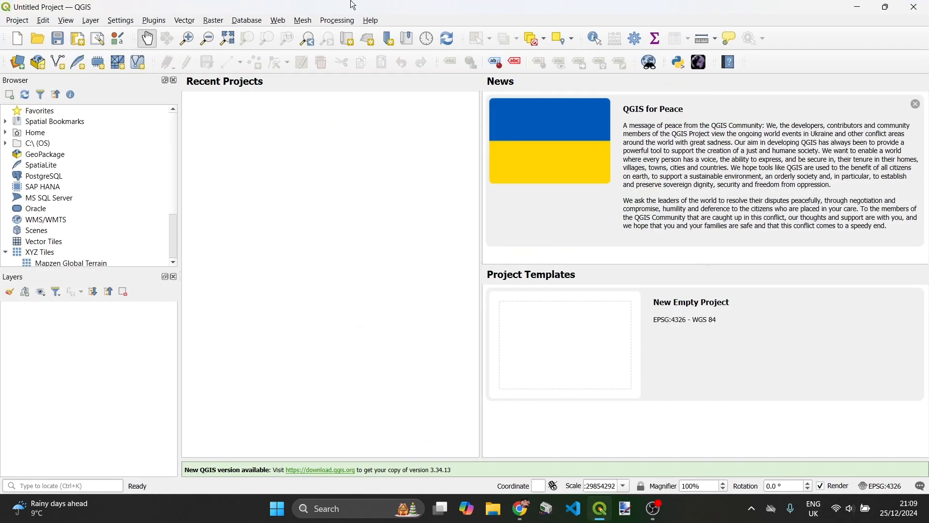
click(596, 344)
- Browse the Downloads folder under Home in the file tree to locate the Natural Earth 1:10m zip archives
click(5, 134)
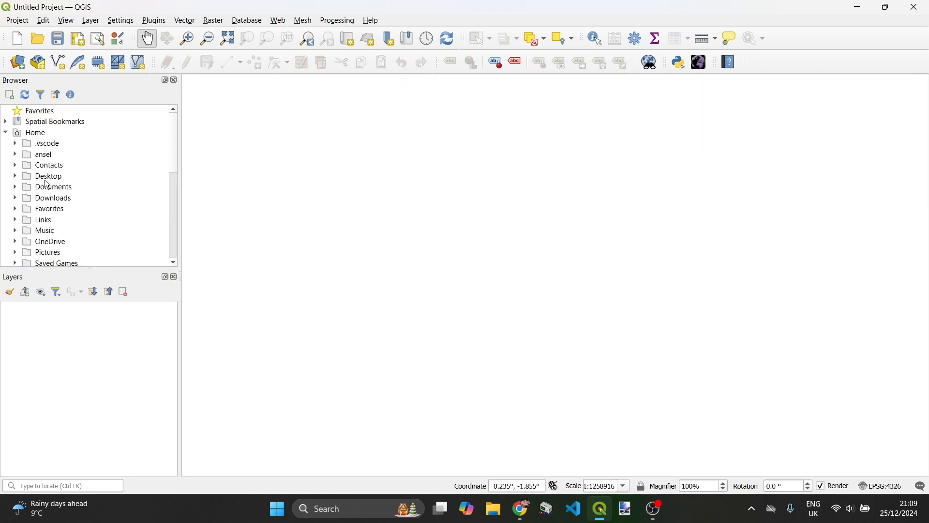
scroll(37, 190, down, 1)
click(15, 165)
scroll(33, 175, down, 3)
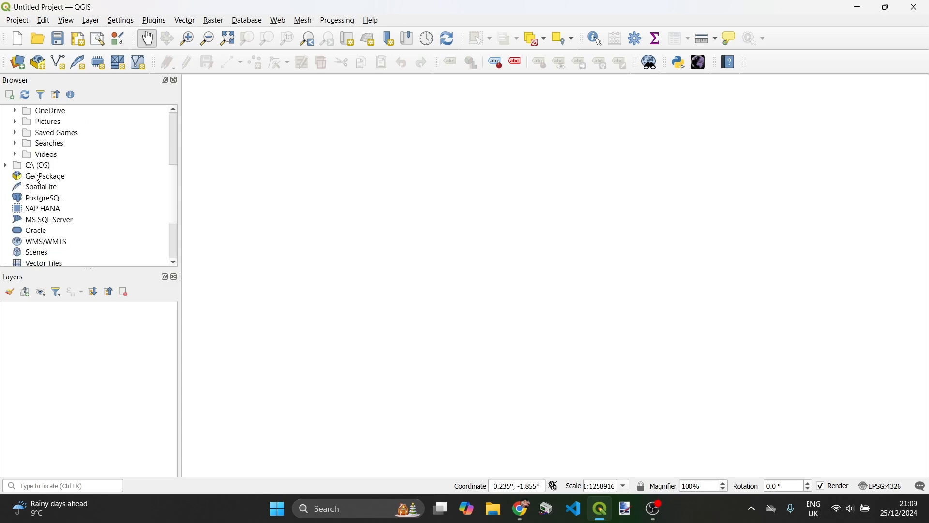
scroll(33, 194, up, 4)
scroll(39, 203, down, 2)
scroll(46, 208, down, 10)
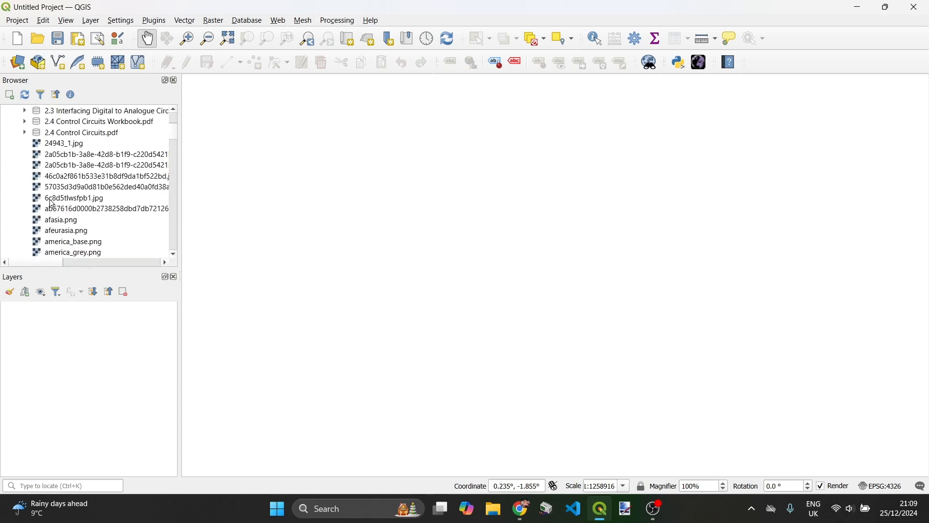
scroll(54, 222, down, 15)
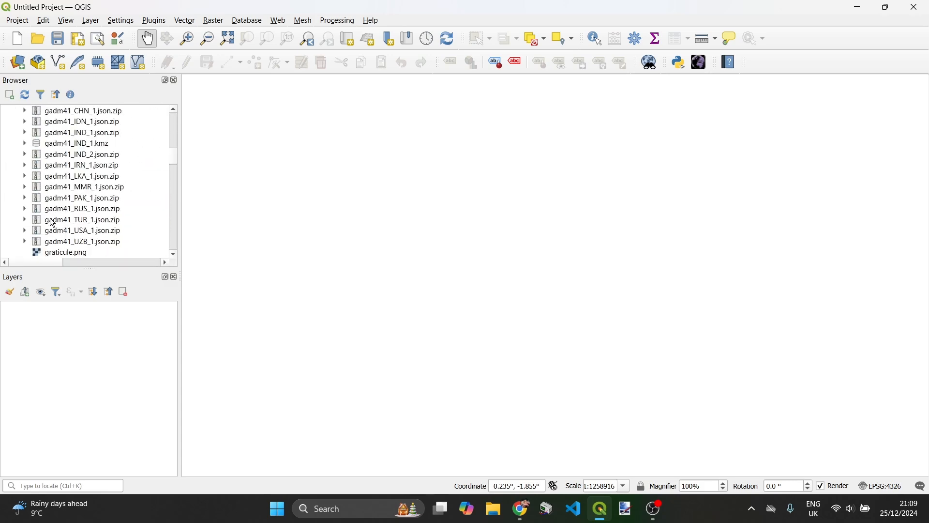
scroll(52, 225, down, 6)
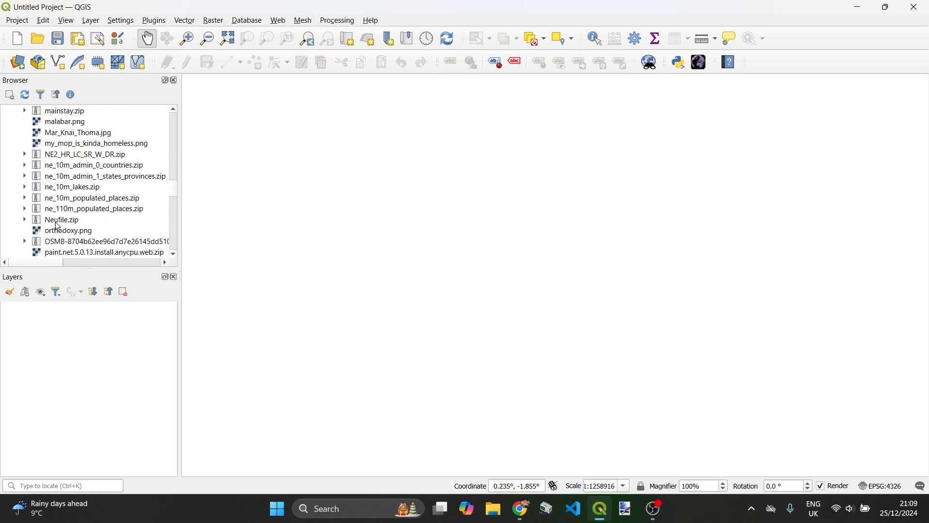
- Switch to the web browser and revisit the Natural Earth Downloads page with its three data scales
click(520, 508)
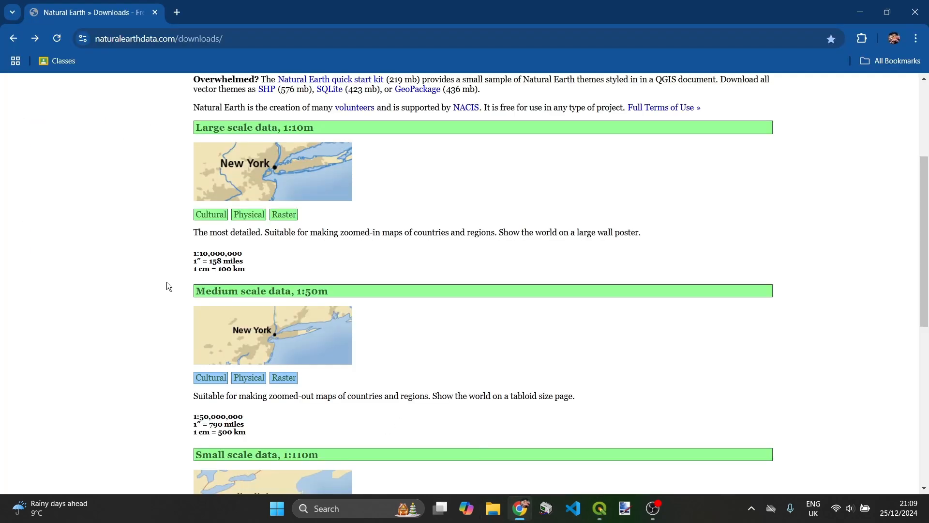
scroll(166, 282, up, 3)
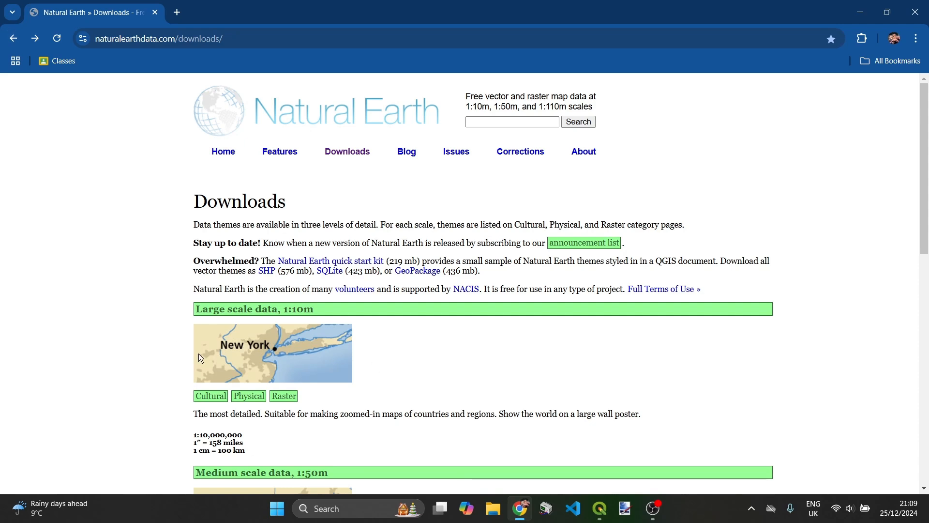
click(653, 508)
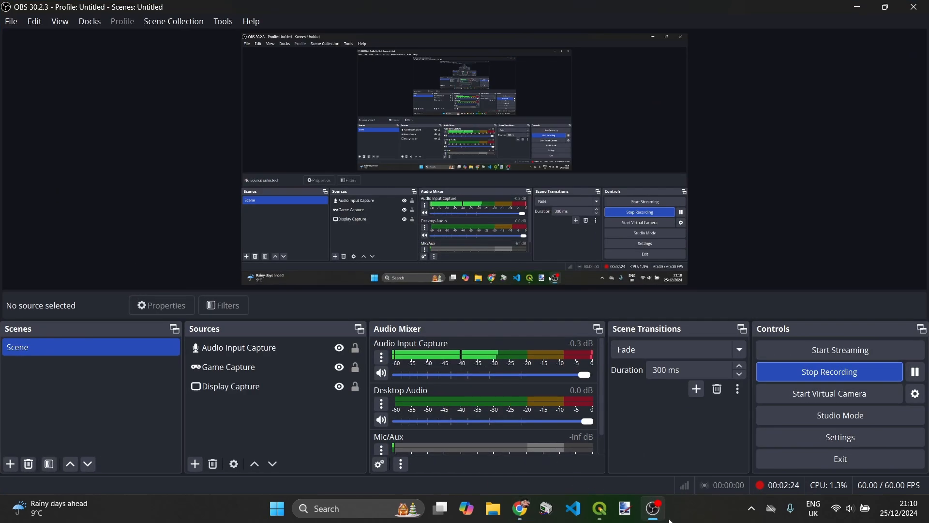
click(653, 508)
- Switch back to QGIS and add ne_10m_admin_0_countries.shp from the ne_10m_admin_0_countries.zip archive to the map
click(599, 508)
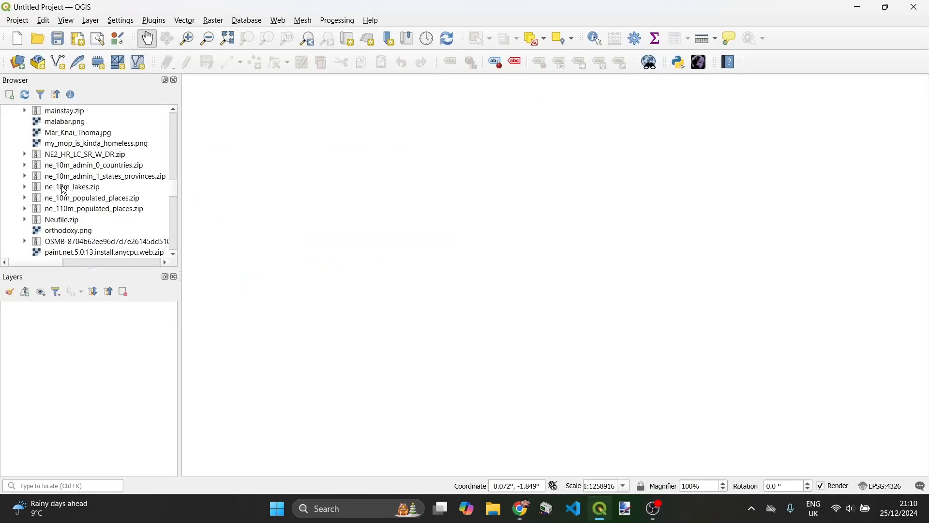
click(31, 168)
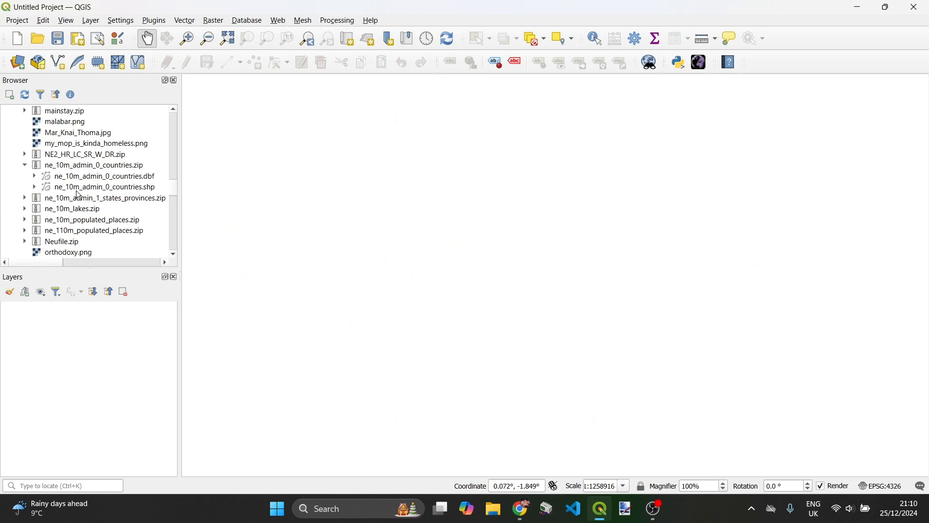
mouse_move(74, 190)
mouse_down()
mouse_move(309, 216)
mouse_move(339, 248)
mouse_up()
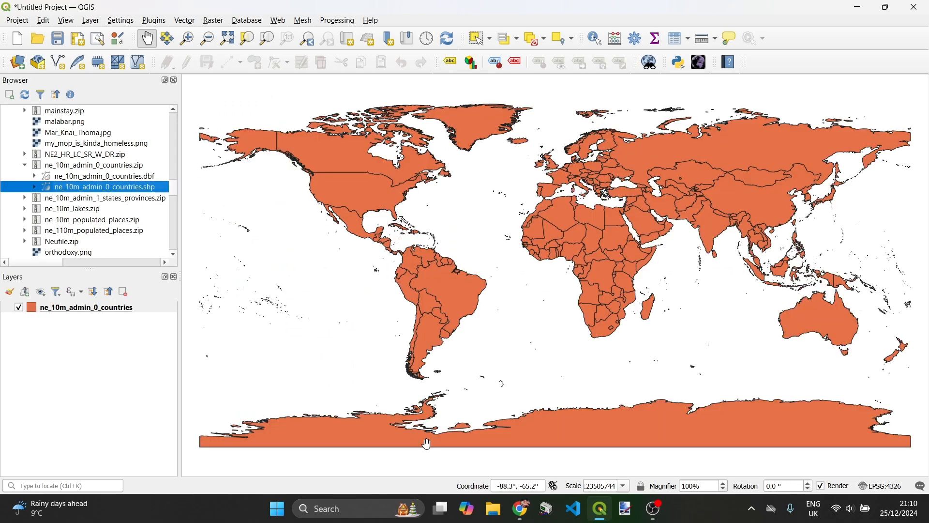
- Examine the country polygons of the new layer across the world map, from the Americas to Africa and Asia
scroll(646, 280, up, 3)
scroll(613, 290, down, 4)
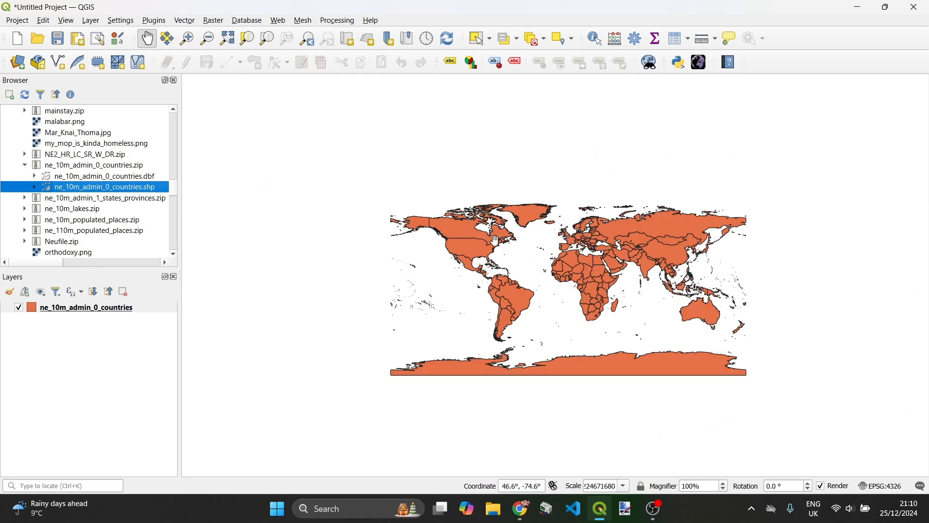
drag(514, 251, 416, 312)
scroll(532, 331, up, 3)
scroll(528, 331, down, 1)
drag(722, 322, 562, 299)
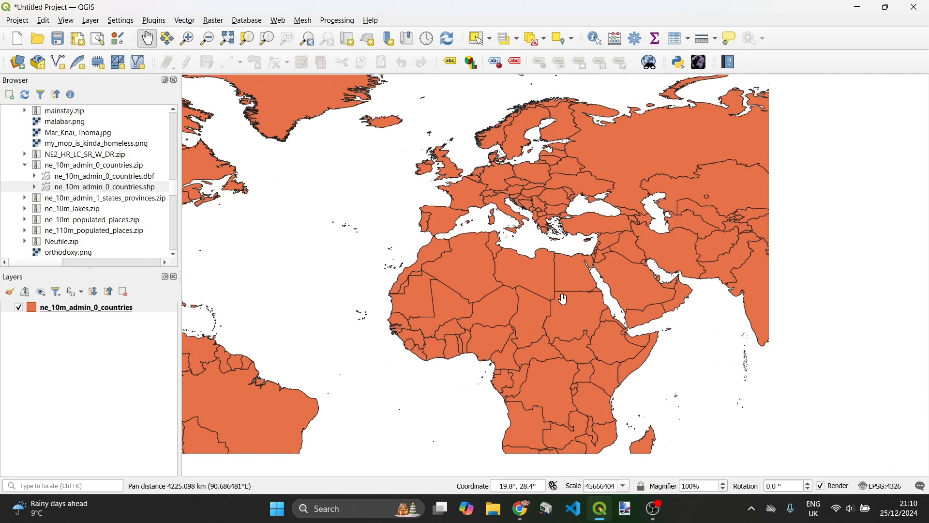
drag(752, 329, 660, 317)
scroll(660, 317, up, 1)
scroll(661, 317, down, 4)
scroll(660, 337, up, 2)
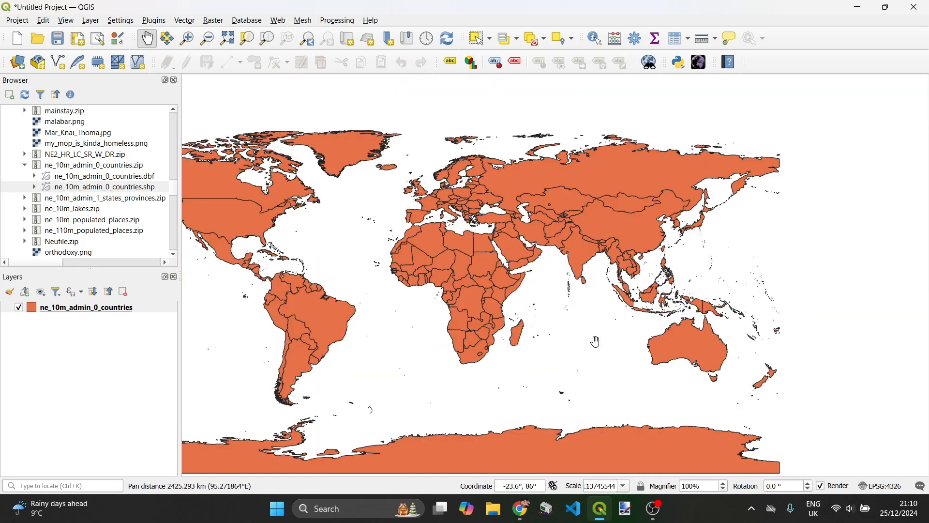
- Set the project coordinate reference system to WGS 84 / Equal Earth Greenwich (EPSG:8857) and view the reprojected world
key(ctrl+shift+p)
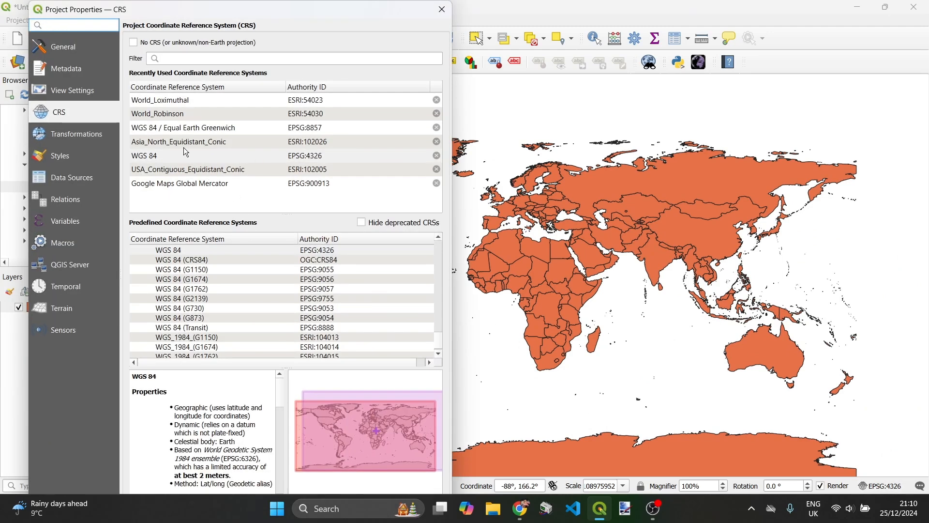
click(181, 128)
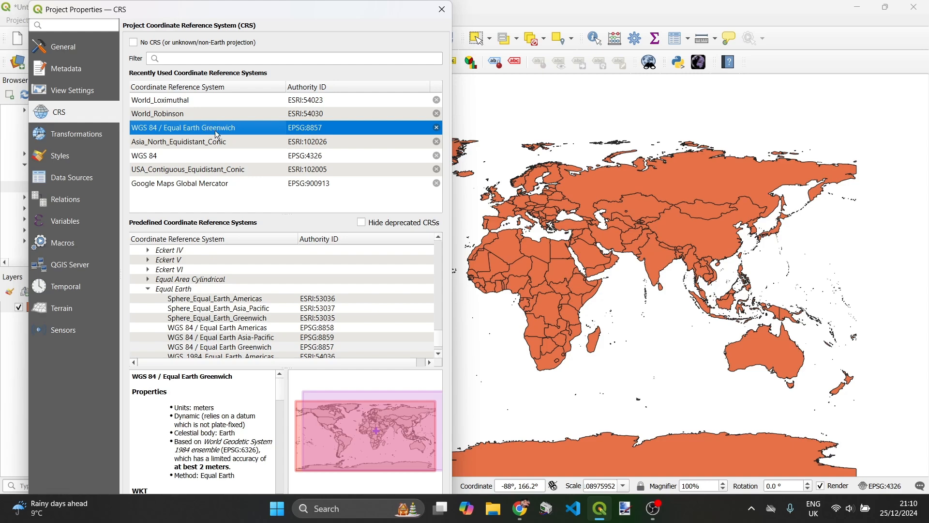
key(Return)
scroll(615, 224, up, 1)
mouse_move(614, 224)
mouse_down()
mouse_move(576, 228)
mouse_move(598, 227)
mouse_up()
- Change the project coordinate reference system to World_Robinson (ESRI:54030)
click(865, 484)
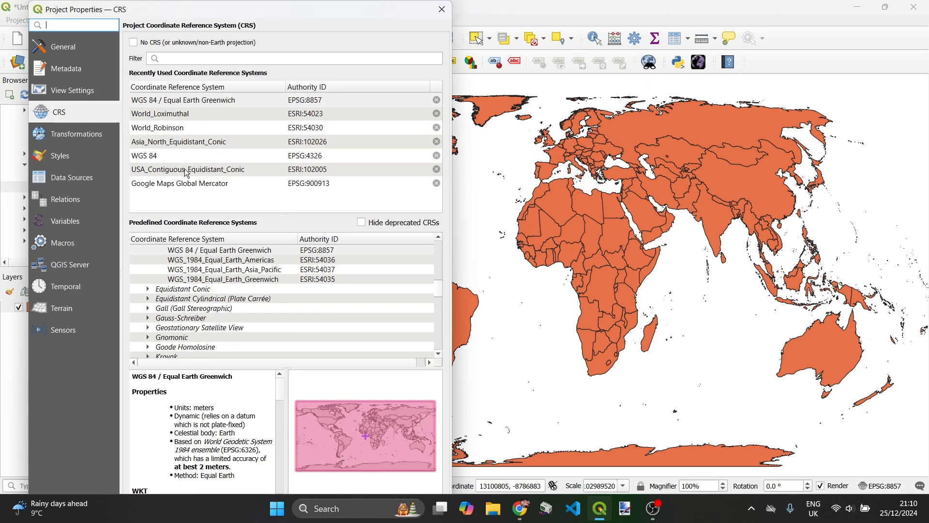
click(170, 128)
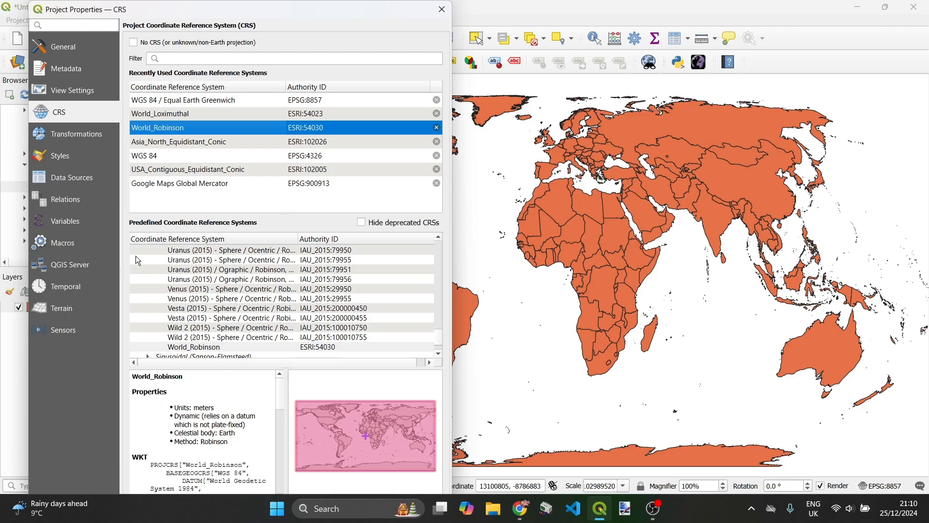
key(Return)
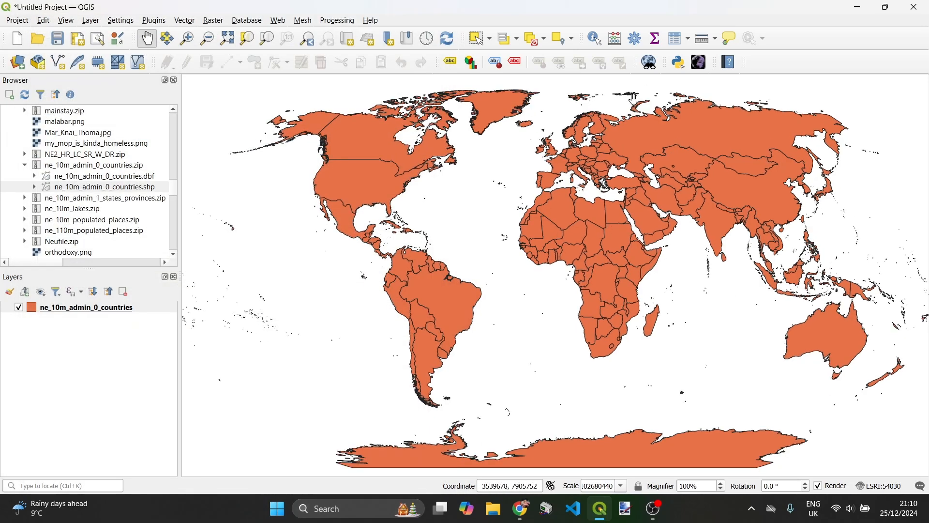
- Change the project coordinate reference system to Asia_North_Equidistant_Conic (ESRI:102026) and view Asia in that projection
click(880, 485)
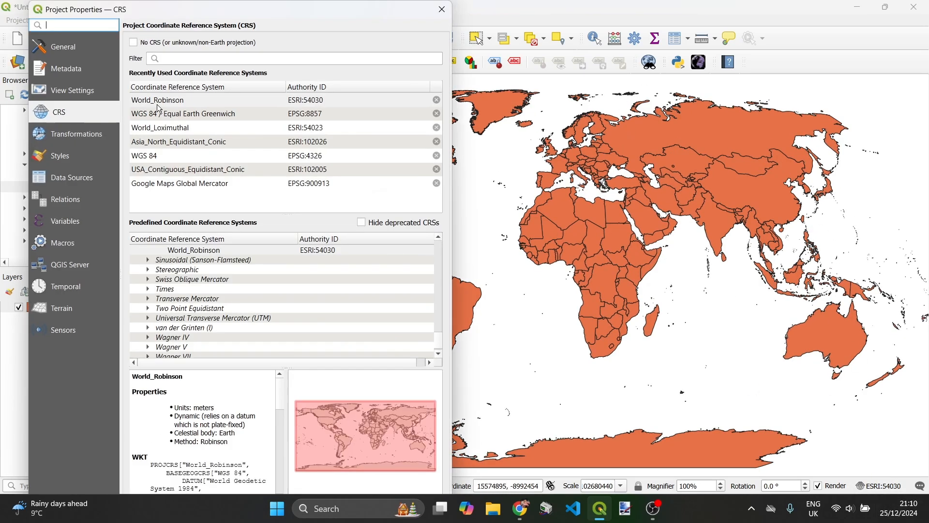
click(194, 142)
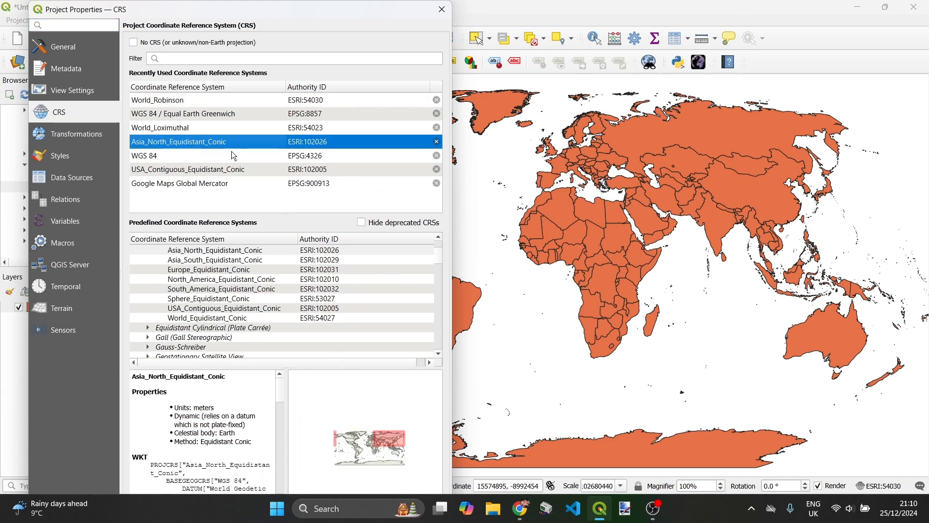
scroll(262, 259, up, 5)
scroll(266, 268, down, 15)
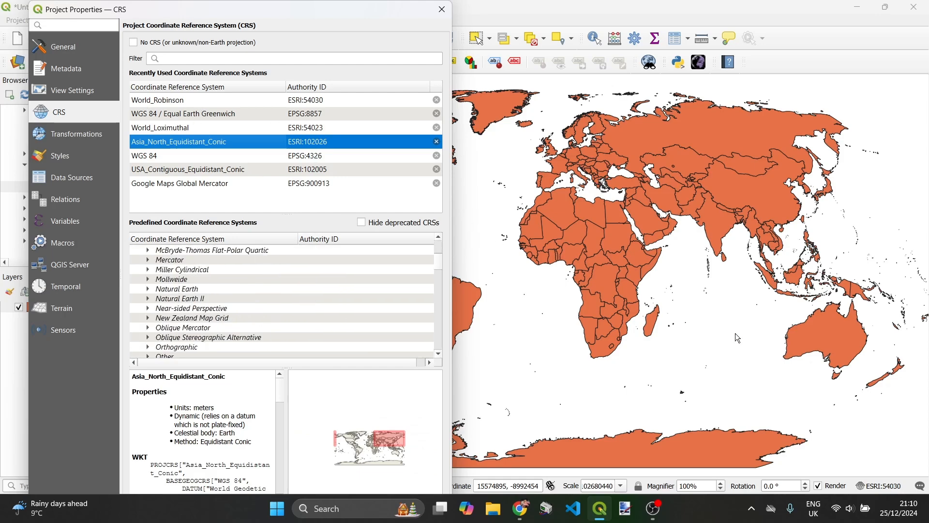
key(Return)
scroll(524, 314, up, 2)
drag(564, 242, 512, 316)
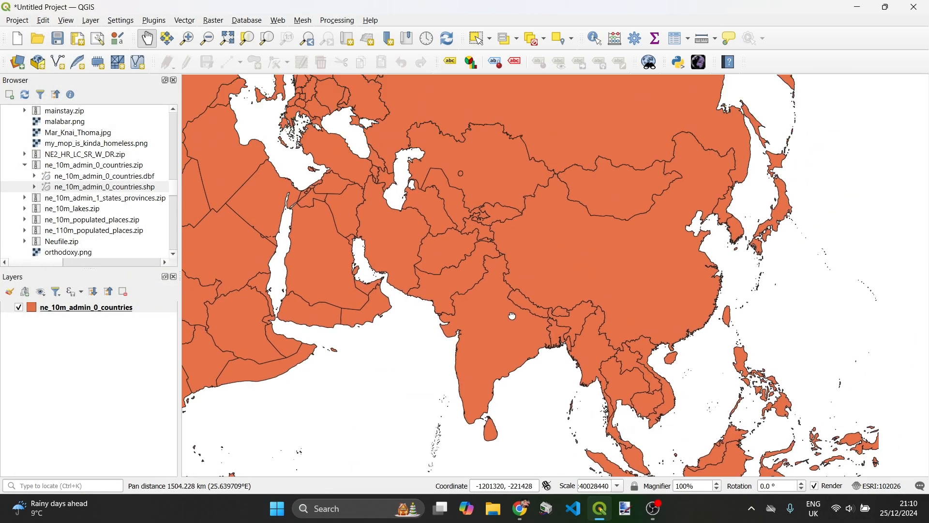
scroll(513, 315, down, 2)
scroll(502, 353, up, 2)
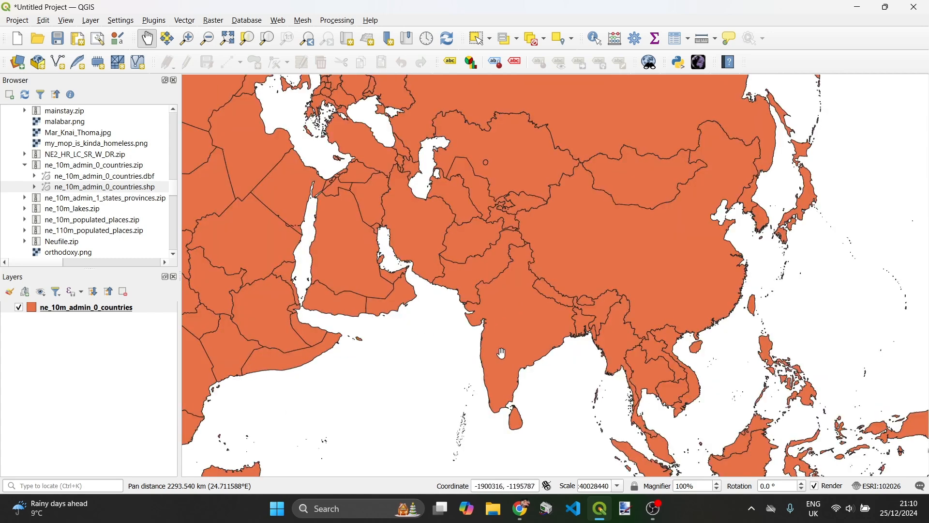
drag(440, 325, 553, 314)
- Change the project coordinate reference system to USA_Contiguous_Equidistant_Conic (ESRI:102005), accept the preselected NAD83 to WGS 84 (1) transformation, and view North America
click(877, 486)
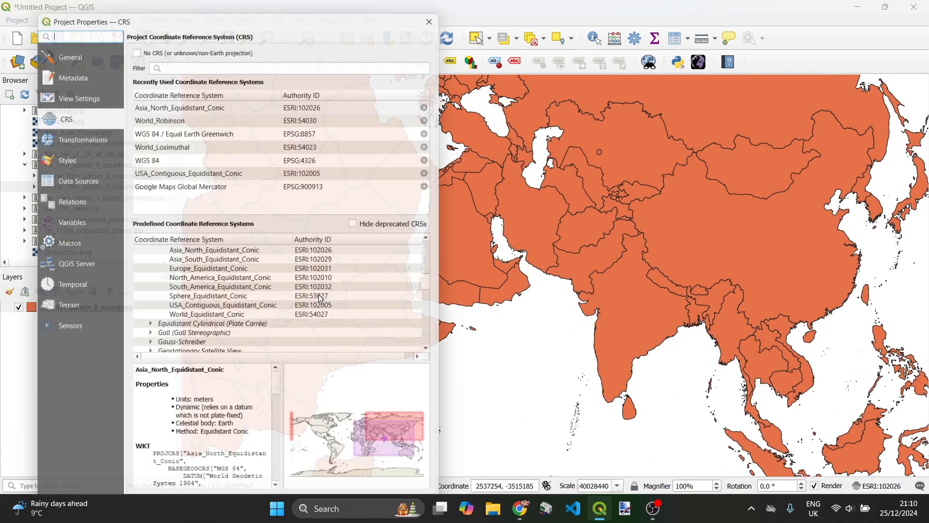
double_click(244, 172)
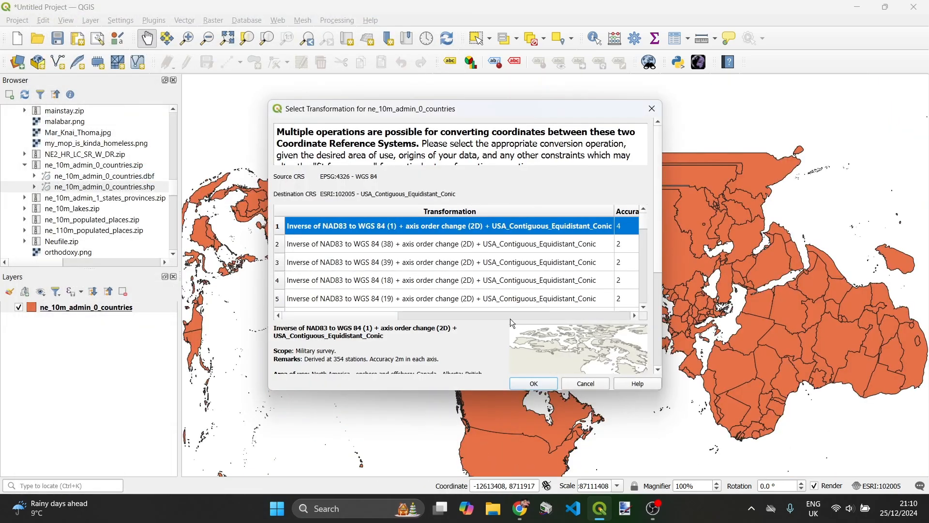
click(533, 383)
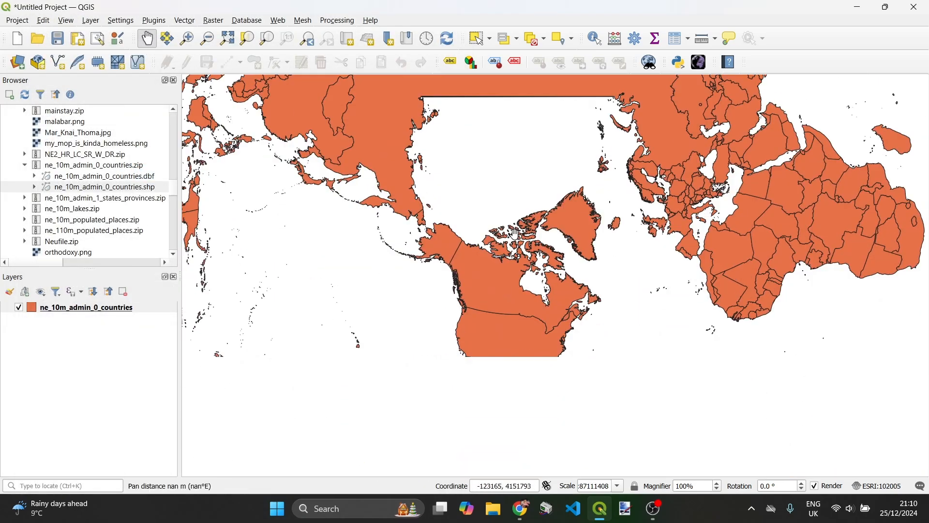
scroll(527, 348, up, 2)
drag(530, 351, 525, 325)
scroll(519, 464, down, 2)
scroll(519, 464, up, 1)
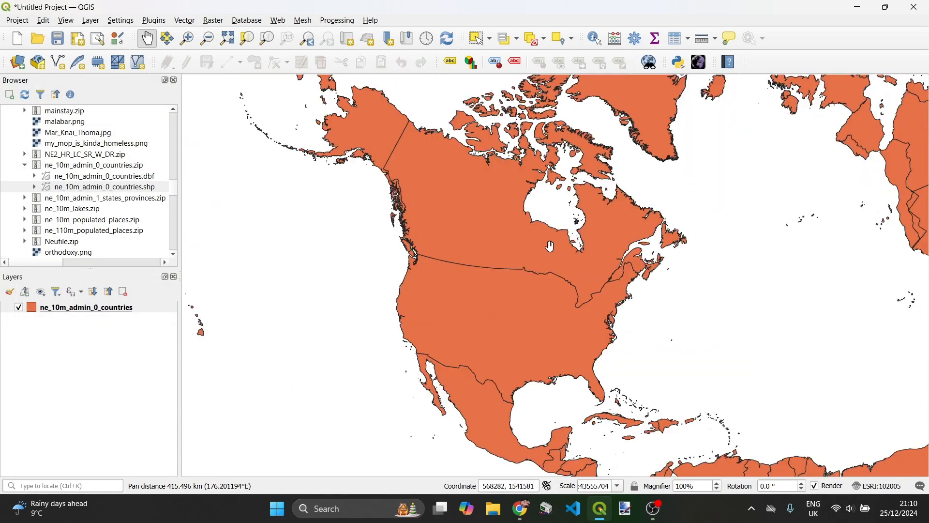
- Set the project coordinate reference system back to WGS 84 (EPSG:4326) and look over the world map
click(865, 492)
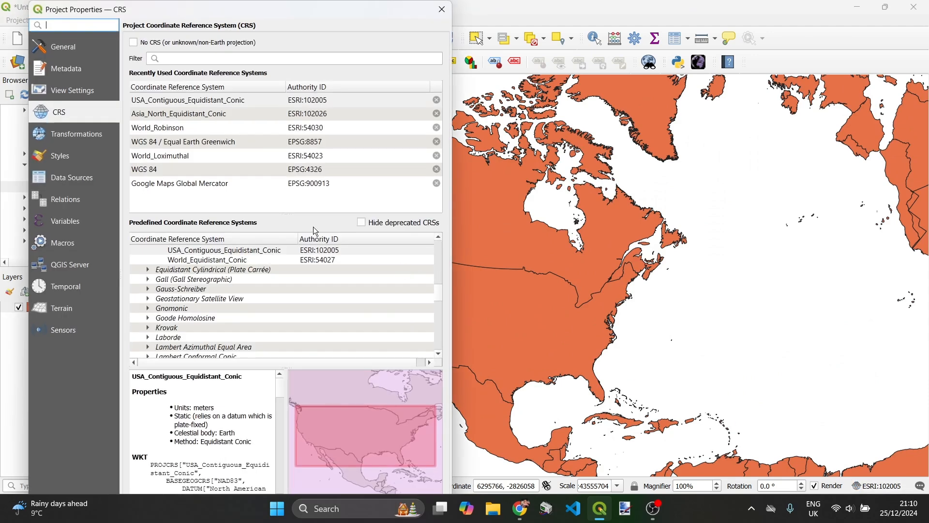
click(213, 168)
key(Return)
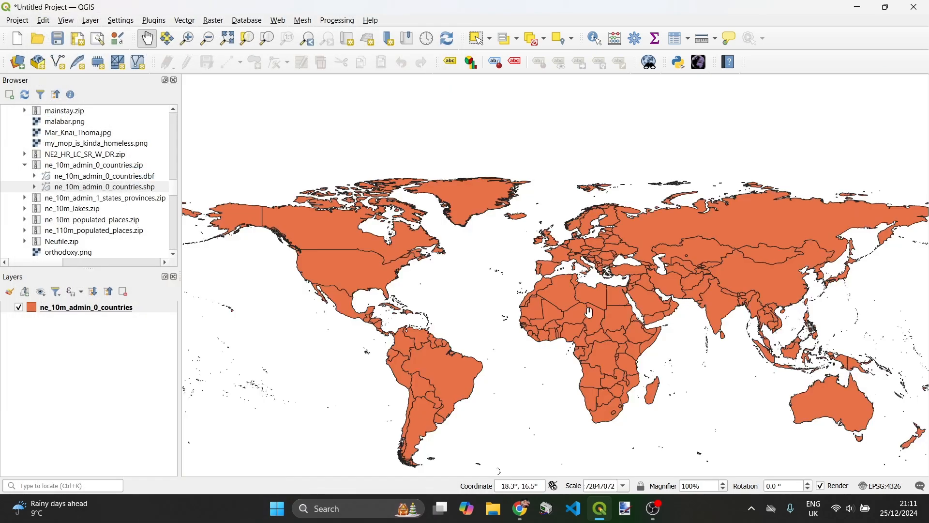
scroll(584, 339, up, 1)
drag(539, 332, 627, 333)
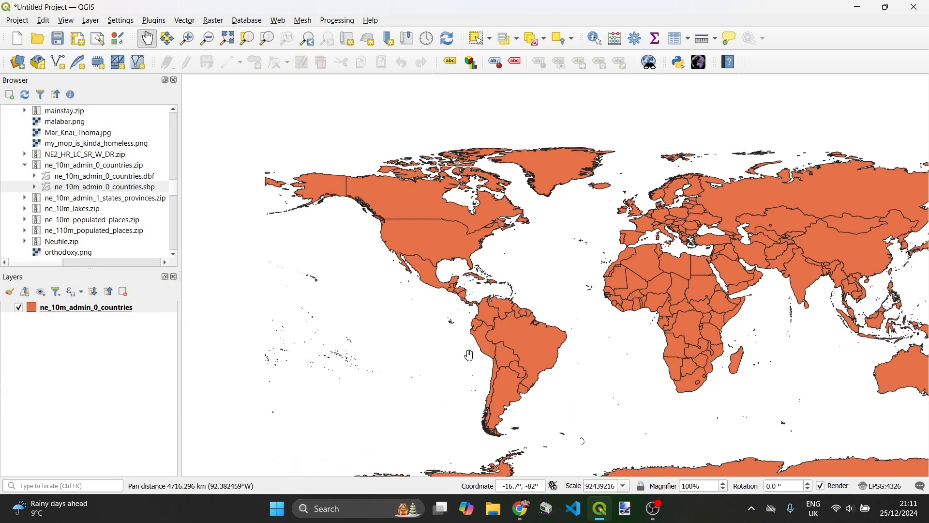
scroll(470, 353, up, 2)
scroll(594, 313, down, 1)
drag(784, 308, 544, 313)
drag(672, 286, 488, 329)
drag(639, 323, 573, 344)
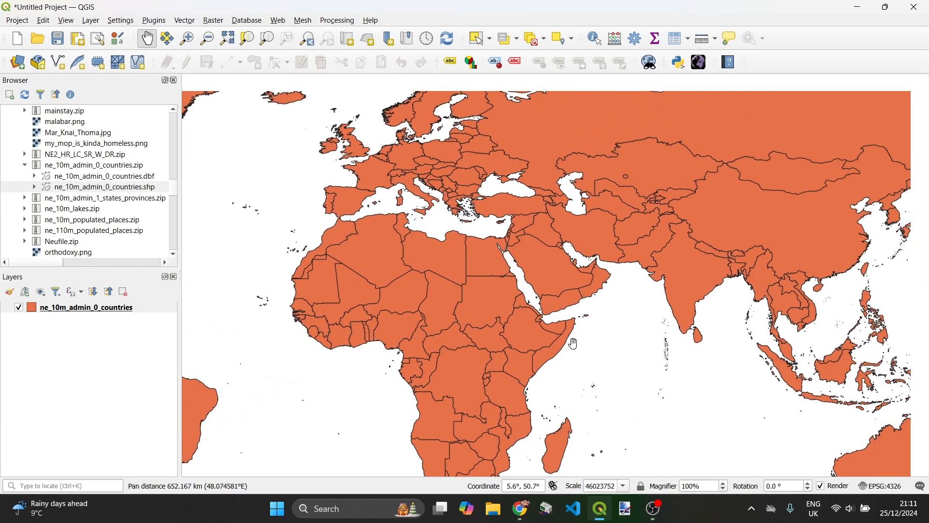
- Change the project coordinate reference system to World_Robinson (ESRI:54030) and bring the whole world map into view
click(881, 486)
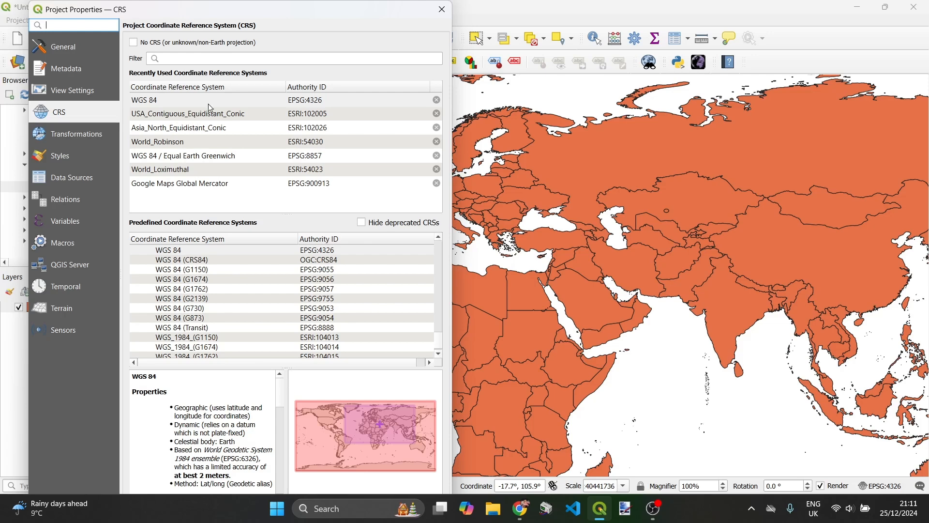
click(190, 157)
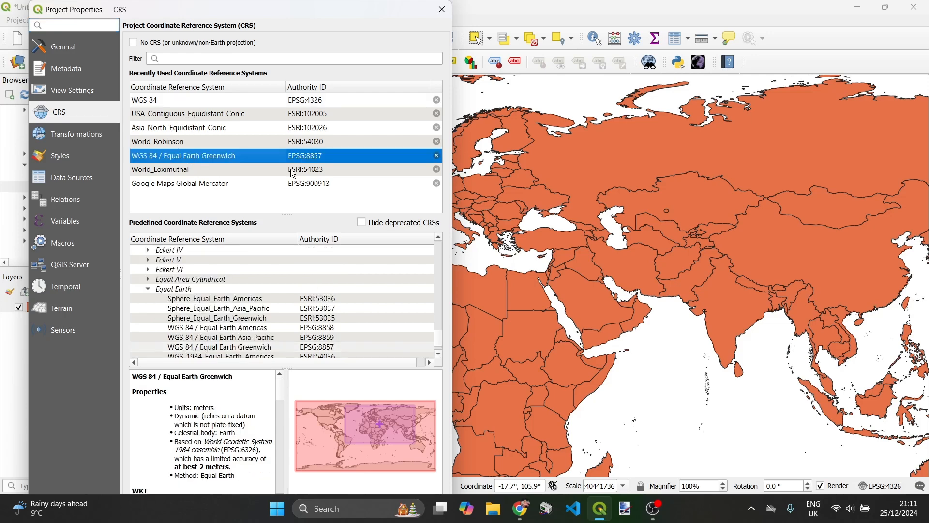
click(235, 128)
click(252, 142)
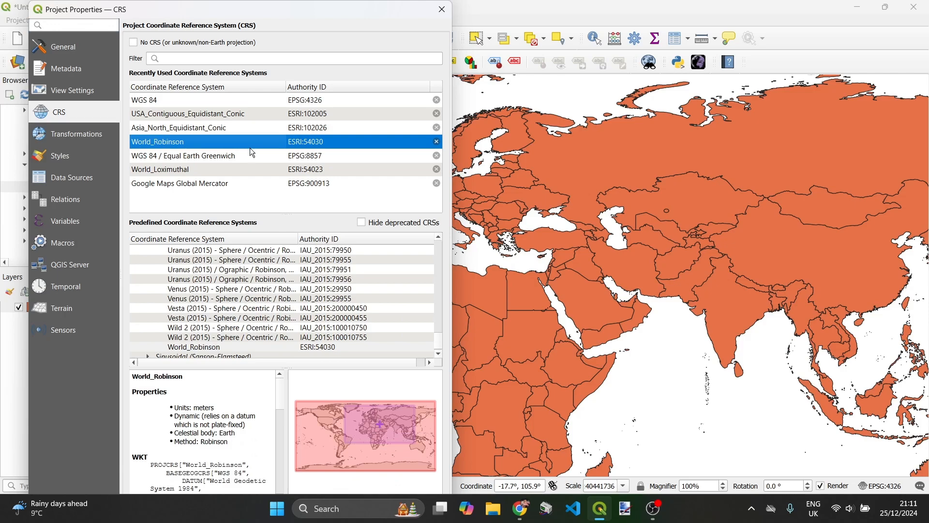
key(Return)
scroll(597, 301, up, 1)
drag(597, 301, 719, 309)
scroll(716, 310, down, 4)
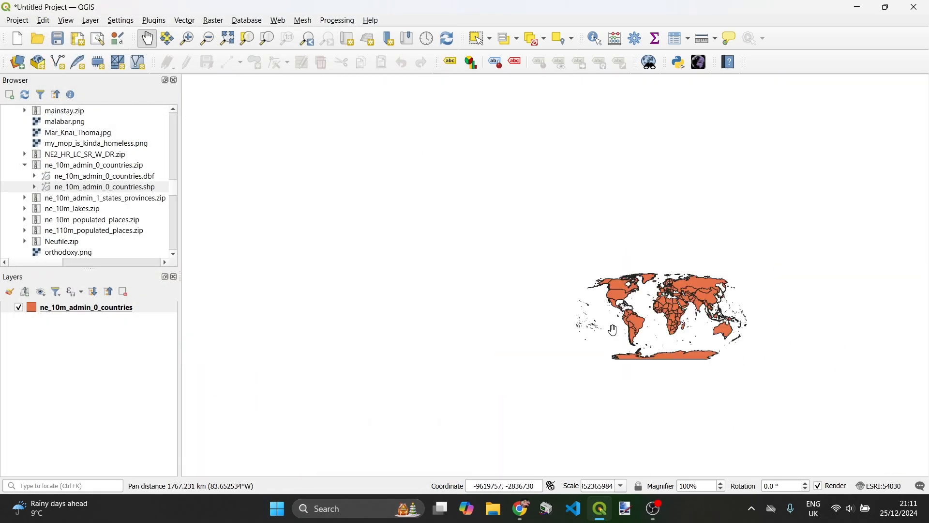
scroll(630, 333, up, 2)
drag(761, 244, 550, 287)
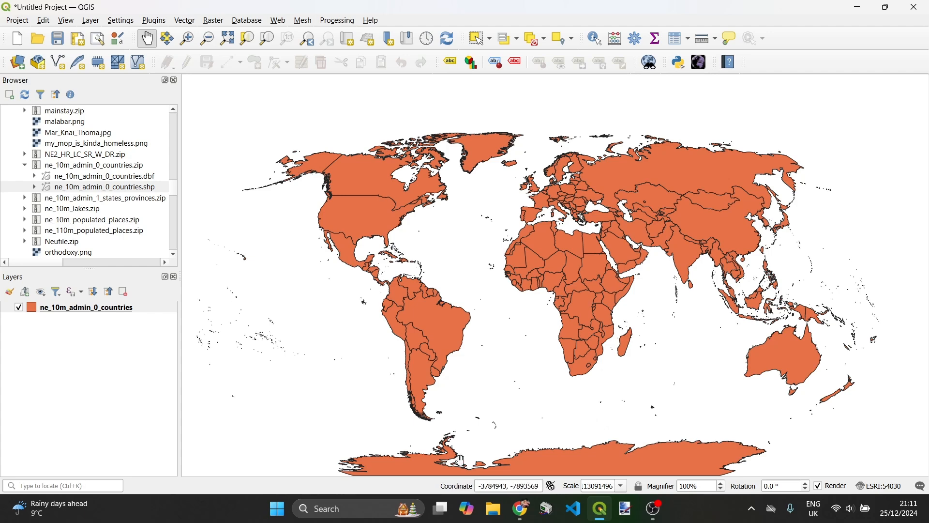
- Examine the country shapes across North Africa, the Black Sea region and the Middle East in the Robinson projection
scroll(596, 236, up, 3)
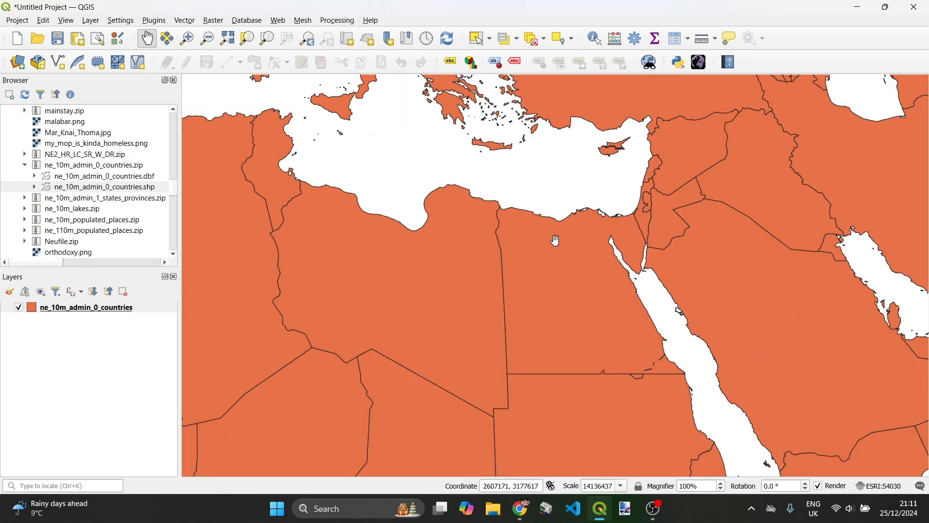
scroll(553, 240, down, 1)
drag(492, 428, 561, 402)
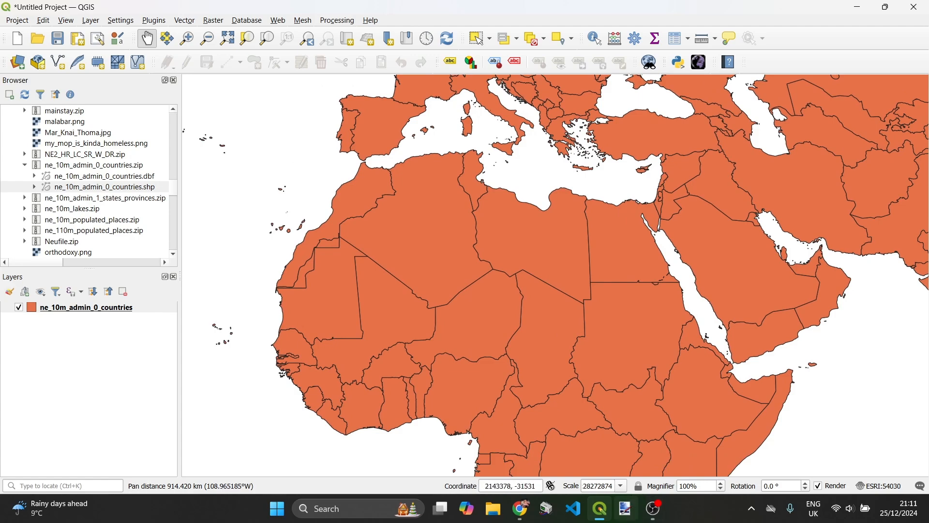
scroll(573, 214, down, 2)
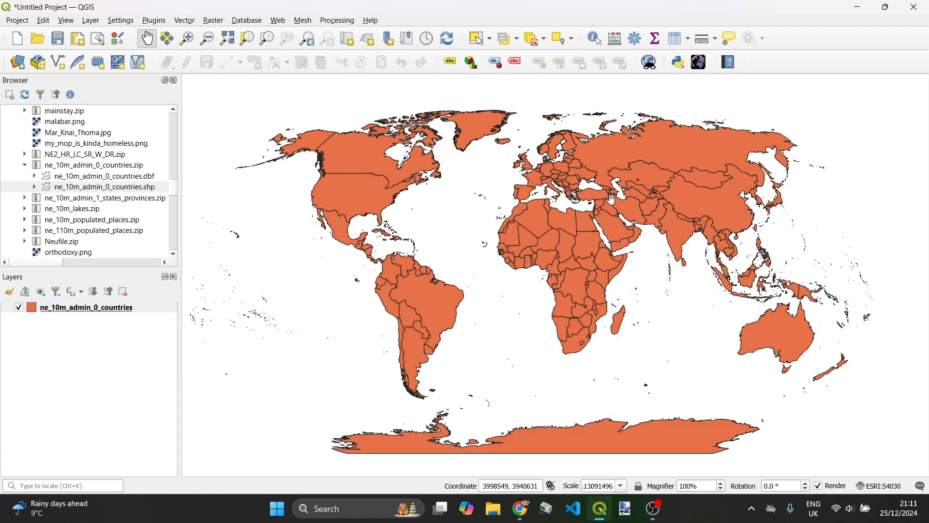
scroll(588, 182, up, 4)
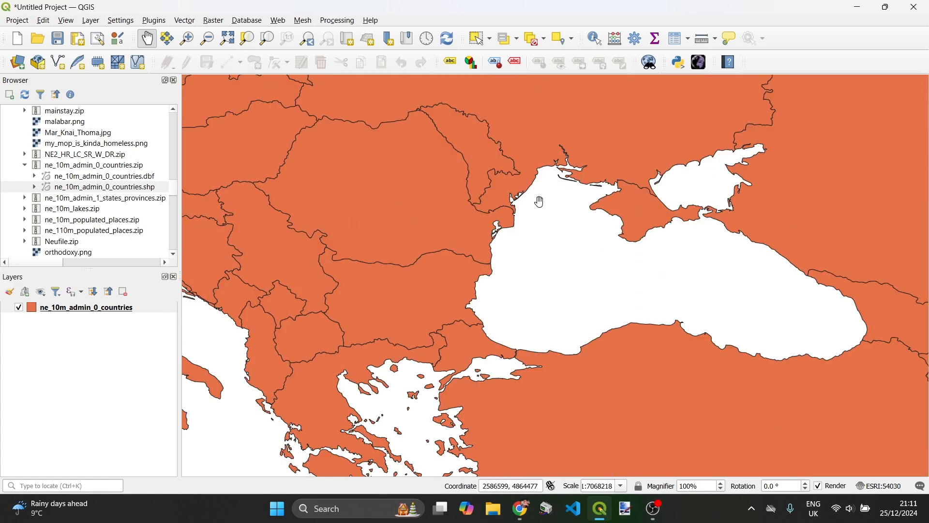
drag(501, 225, 590, 315)
scroll(540, 297, down, 3)
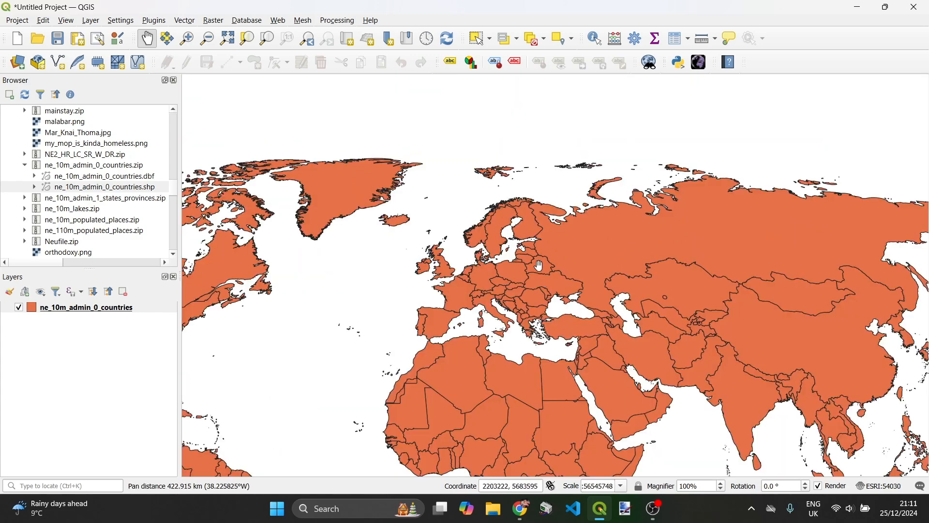
drag(767, 333, 649, 282)
scroll(704, 372, up, 1)
drag(674, 369, 650, 316)
drag(595, 321, 717, 283)
drag(576, 290, 792, 353)
drag(587, 324, 831, 420)
drag(722, 347, 671, 378)
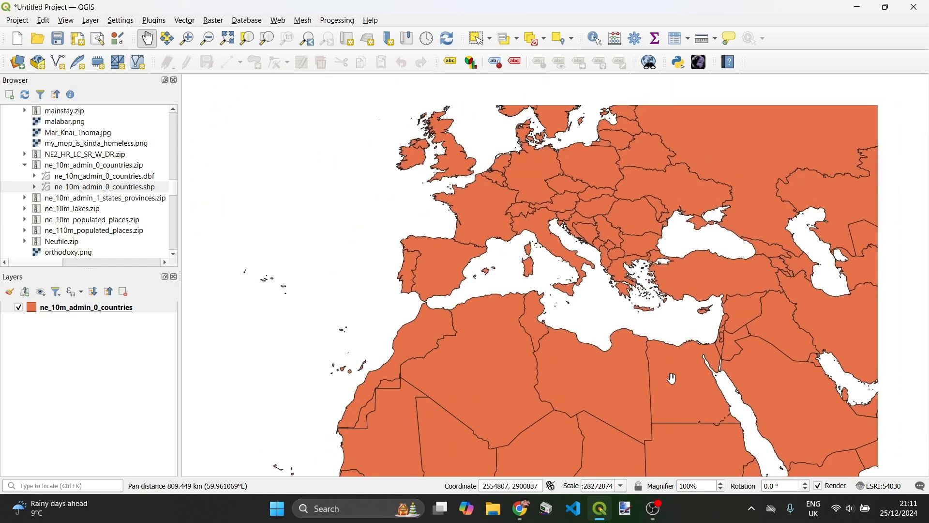
- Inspect the country outlines and coastlines around Greece and the Mediterranean up close, then return to the world view
scroll(657, 330, up, 1)
drag(655, 256, 646, 316)
scroll(644, 319, up, 1)
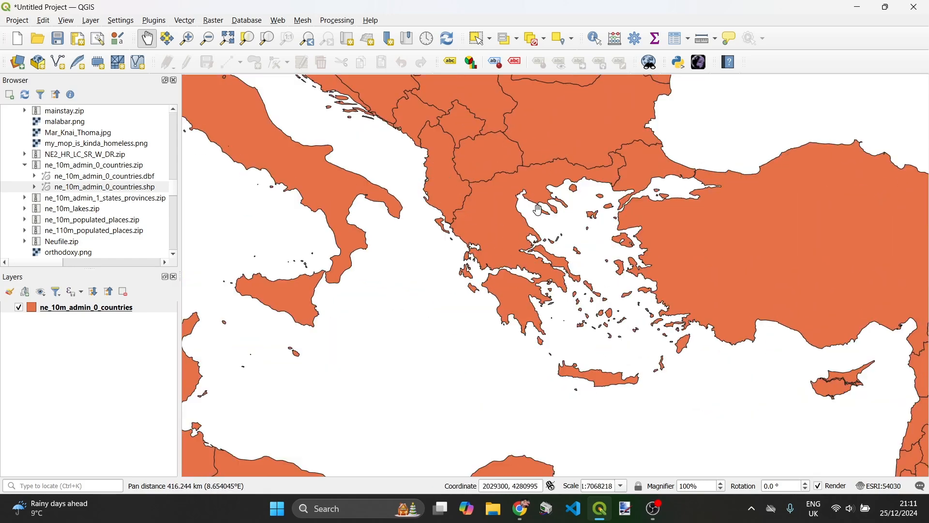
scroll(678, 292, down, 4)
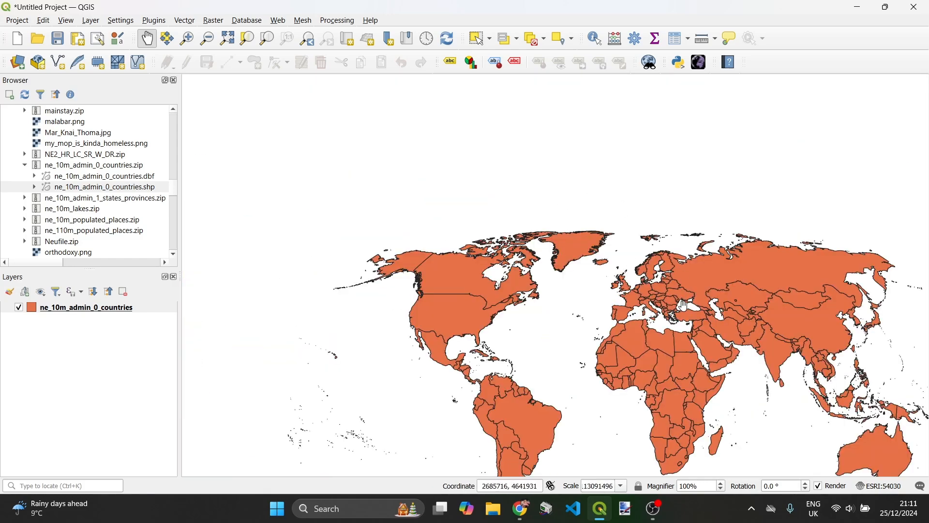
scroll(676, 304, up, 2)
scroll(651, 345, up, 1)
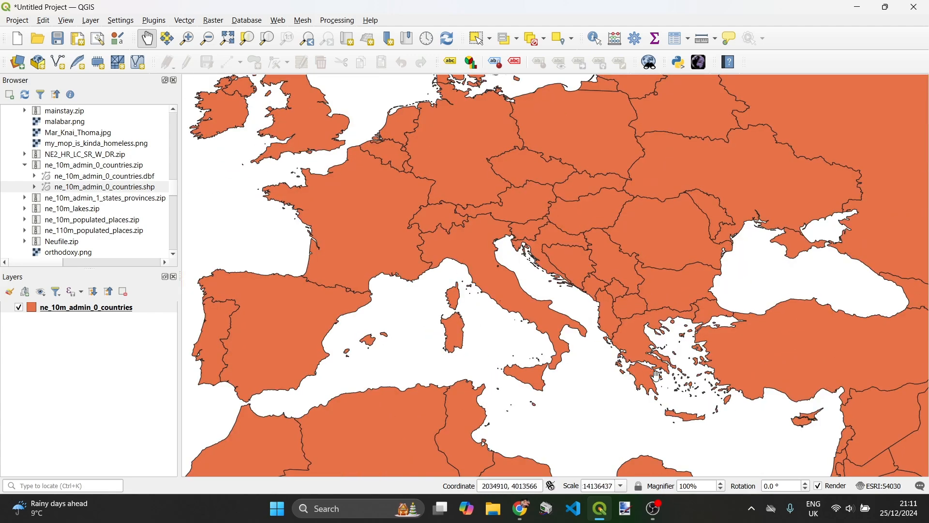
scroll(657, 375, up, 1)
drag(672, 322, 623, 269)
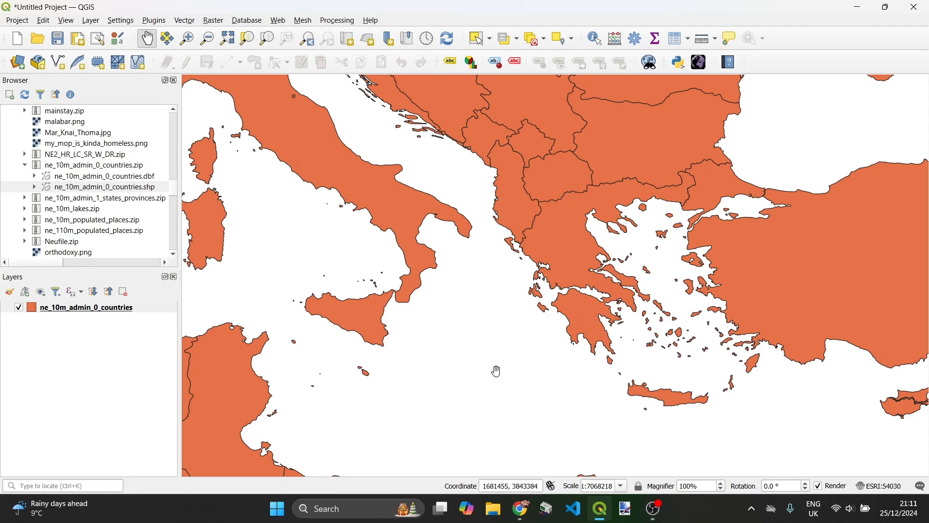
scroll(576, 330, down, 3)
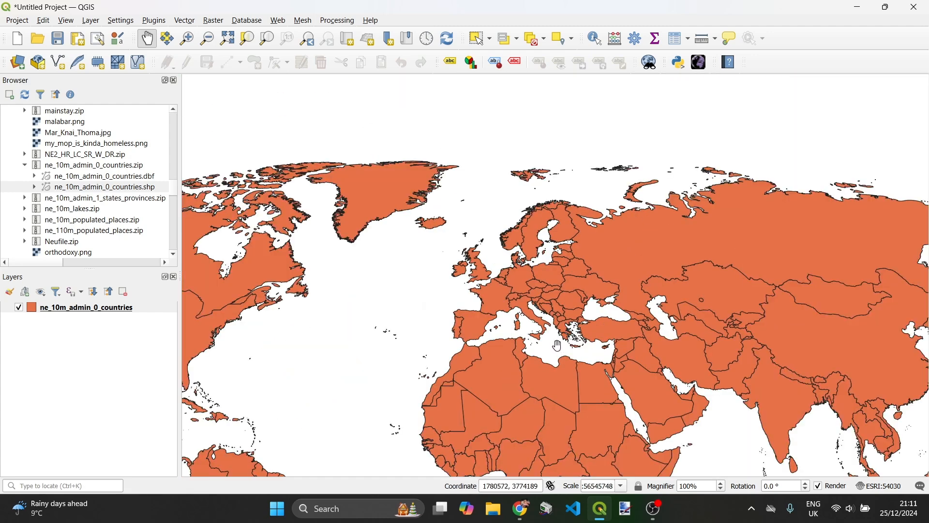
drag(526, 403, 531, 271)
scroll(528, 358, down, 1)
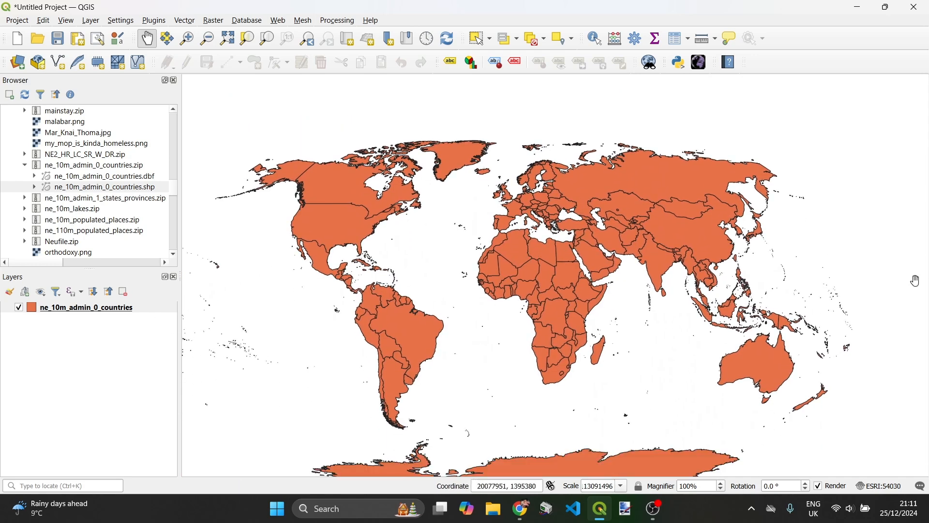
- Set the ne_10m_admin_0_countries layer's symbol unit to Points and its Simple Fill stroke color to black, and apply the style
click(49, 312)
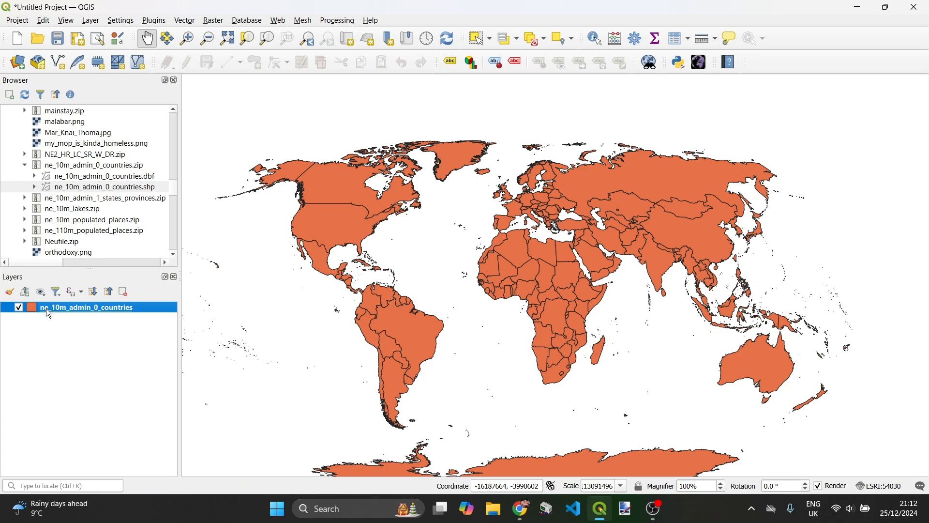
double_click(49, 311)
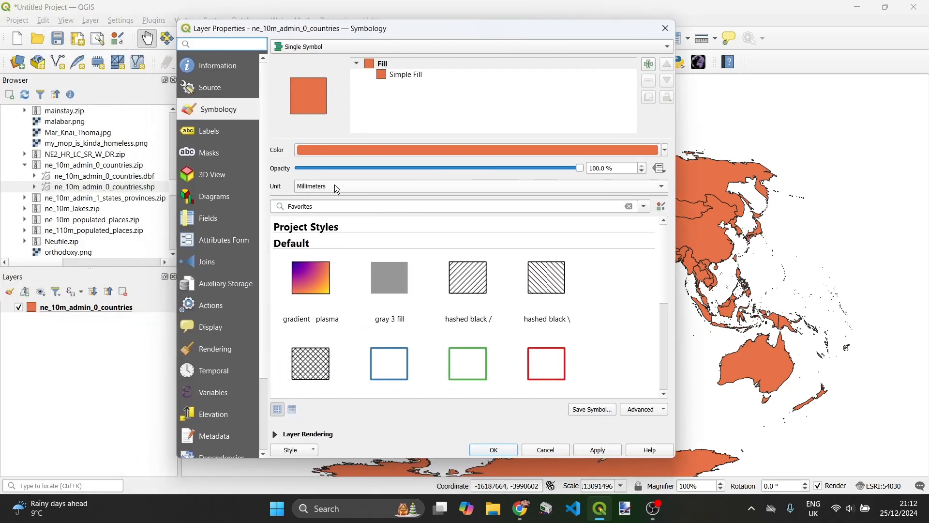
click(334, 186)
click(332, 194)
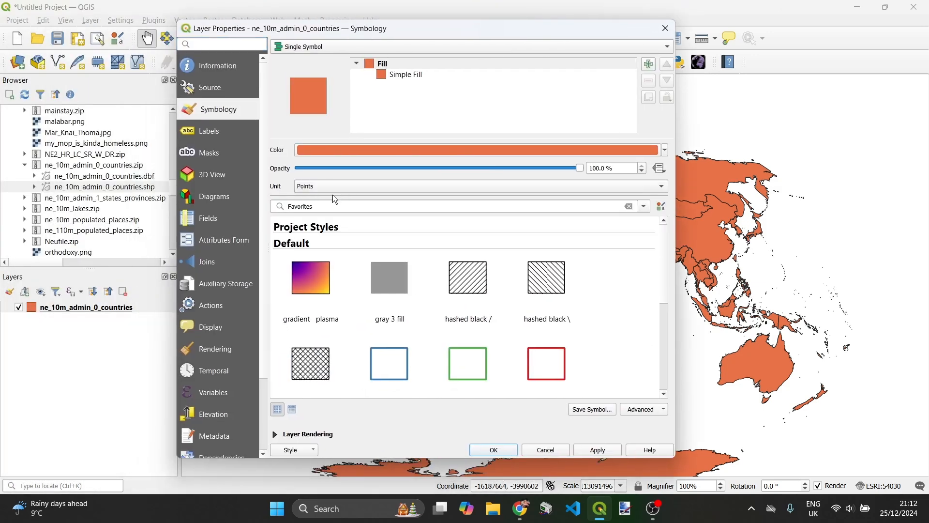
click(421, 74)
click(490, 213)
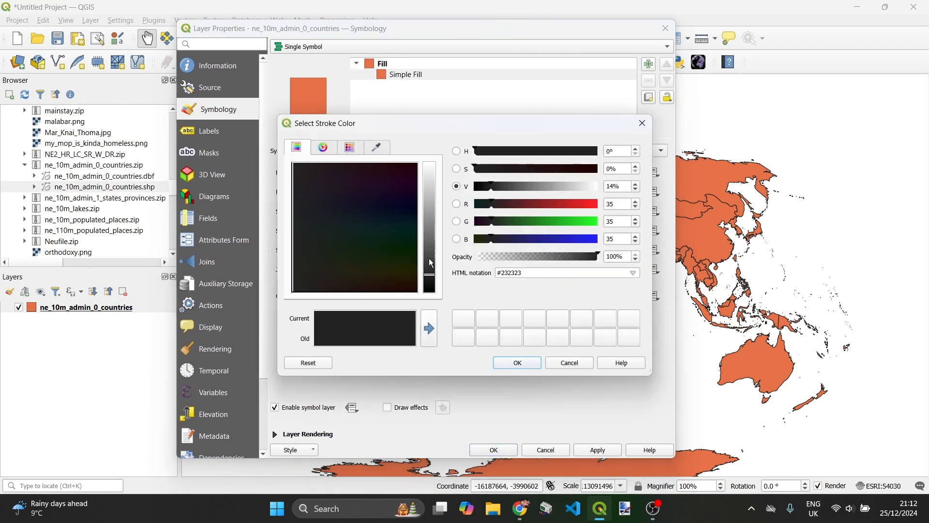
drag(428, 258, 440, 330)
click(517, 363)
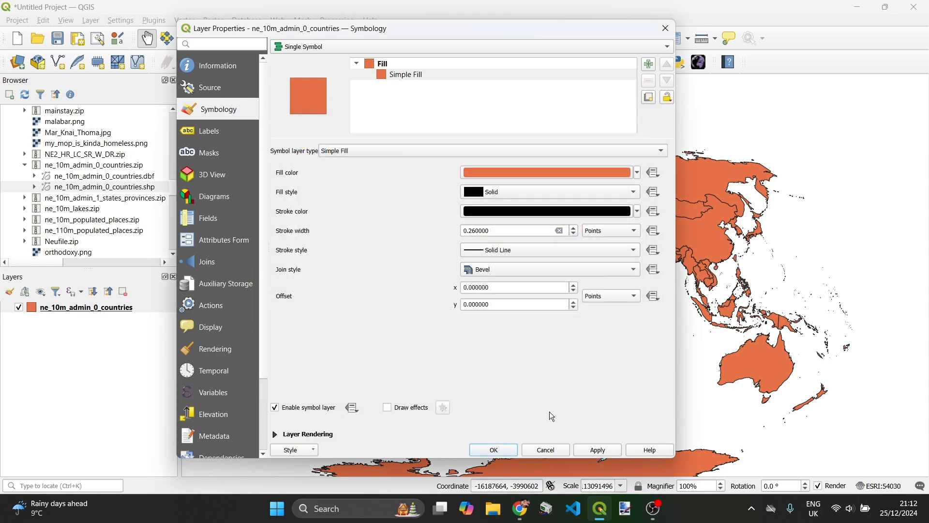
click(496, 446)
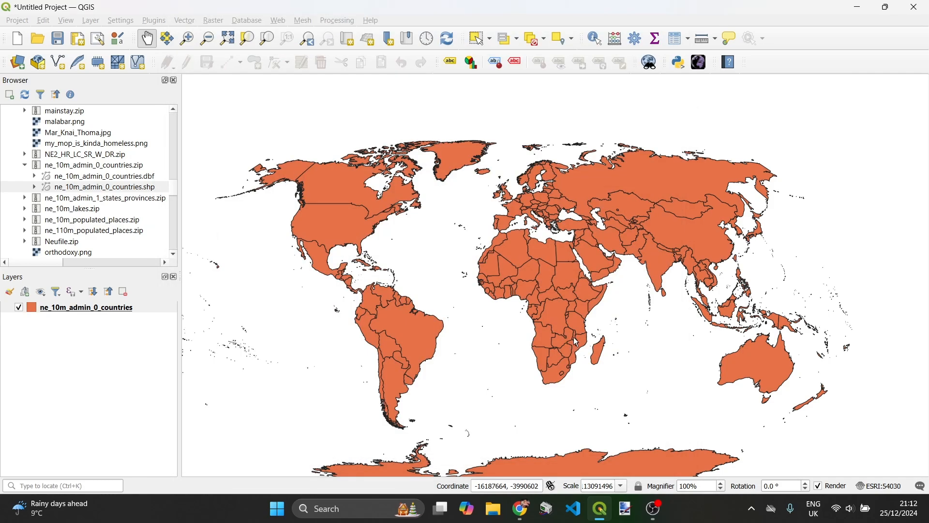
- Check the restyled country borders at different scales across Asia, Africa, the Mediterranean and the whole world
scroll(579, 306, up, 3)
drag(579, 306, 493, 363)
drag(619, 298, 545, 362)
drag(630, 322, 572, 356)
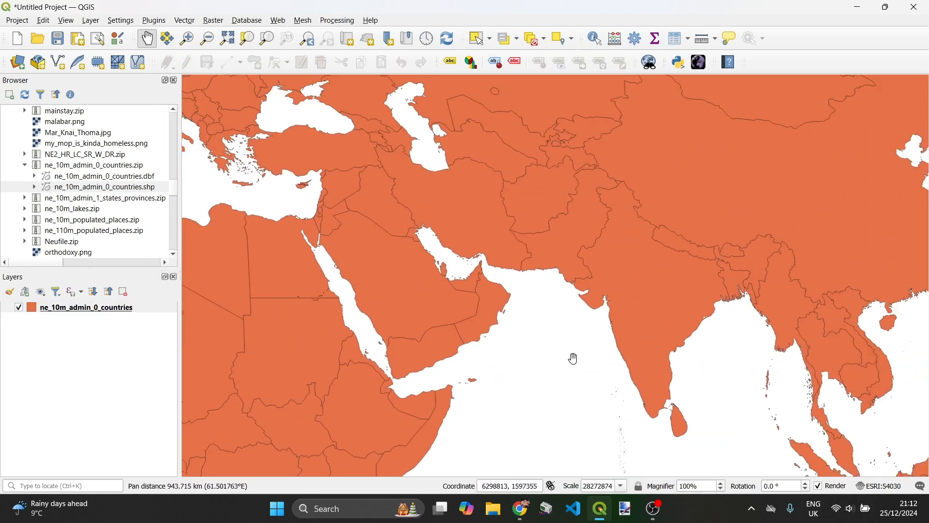
scroll(609, 310, down, 3)
scroll(501, 349, up, 2)
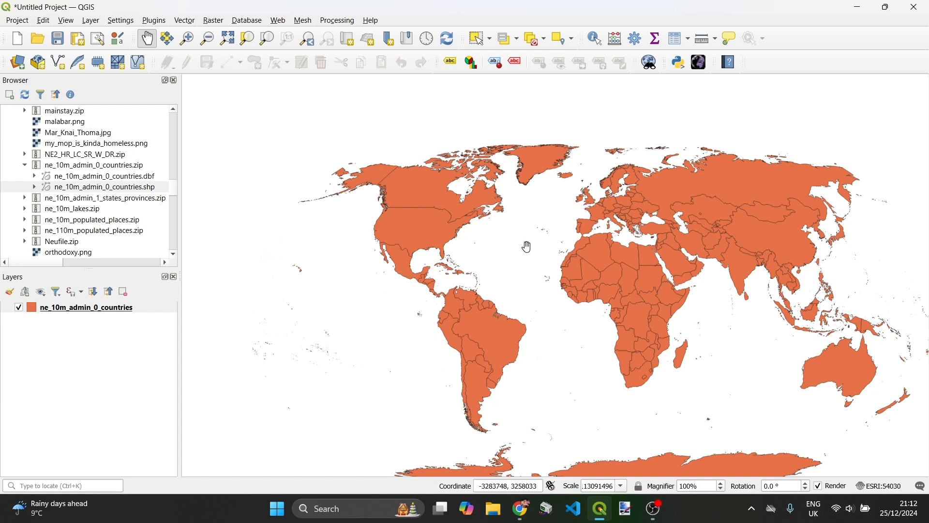
drag(678, 276, 636, 290)
scroll(633, 290, up, 1)
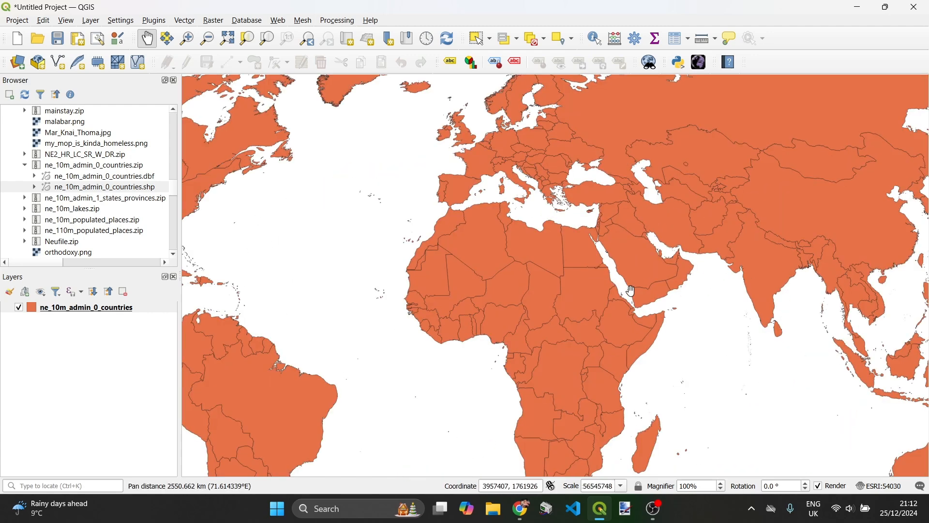
drag(486, 224, 457, 320)
scroll(456, 320, up, 1)
scroll(405, 290, up, 1)
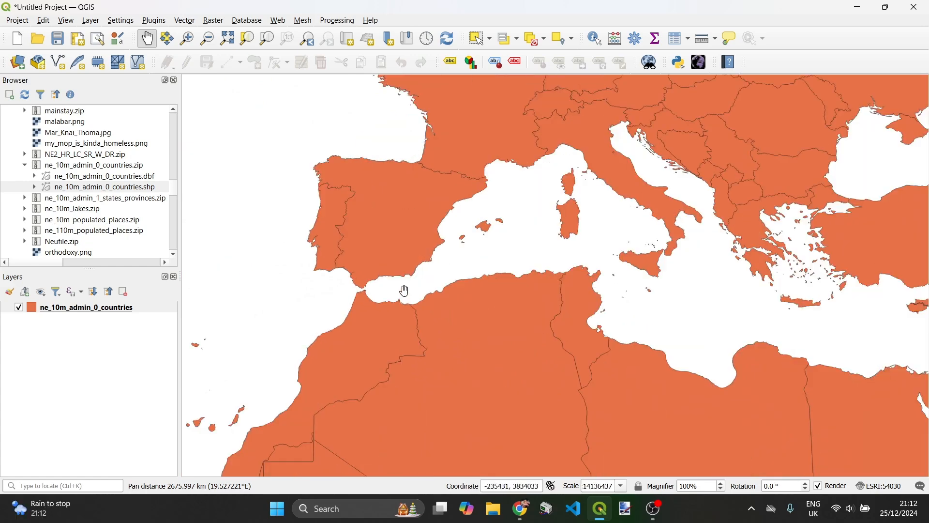
drag(403, 290, 447, 278)
scroll(453, 366, down, 3)
scroll(492, 359, up, 2)
scroll(548, 387, down, 1)
scroll(549, 387, down, 2)
scroll(470, 355, up, 1)
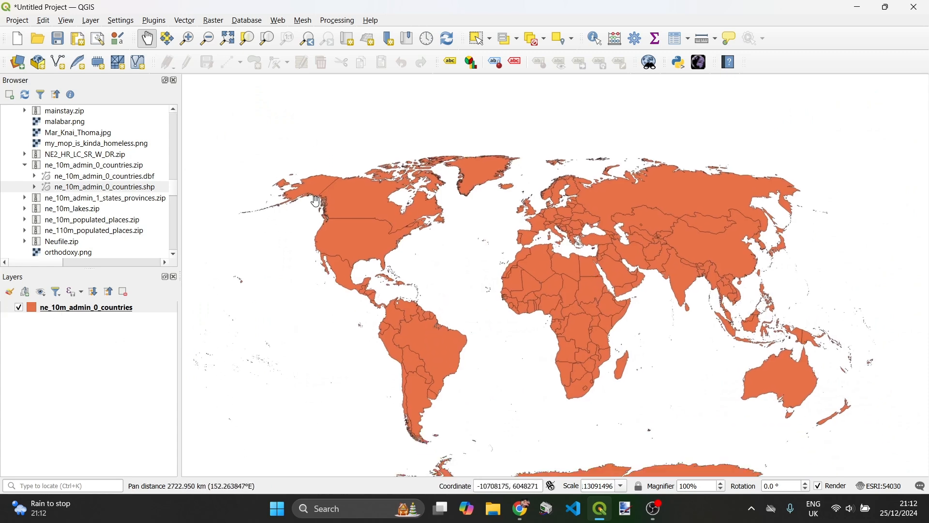
- Switch the ne_10m_admin_0_countries layer's symbology to Categorized and use the SOVEREIGNT field as its value
click(93, 314)
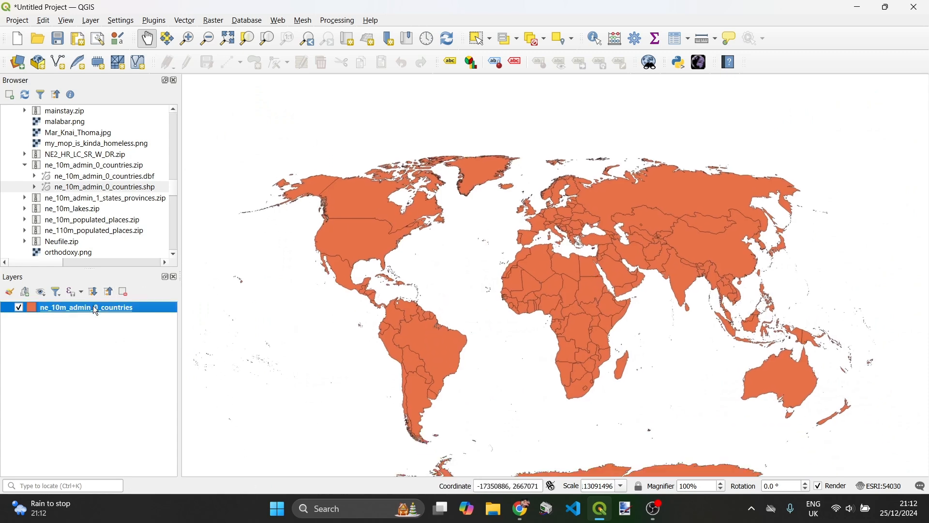
double_click(95, 309)
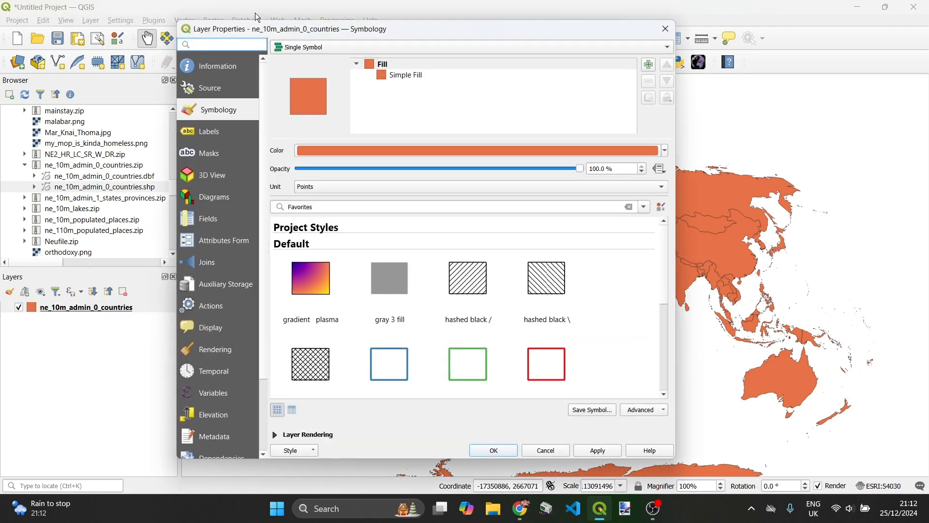
click(309, 47)
click(313, 59)
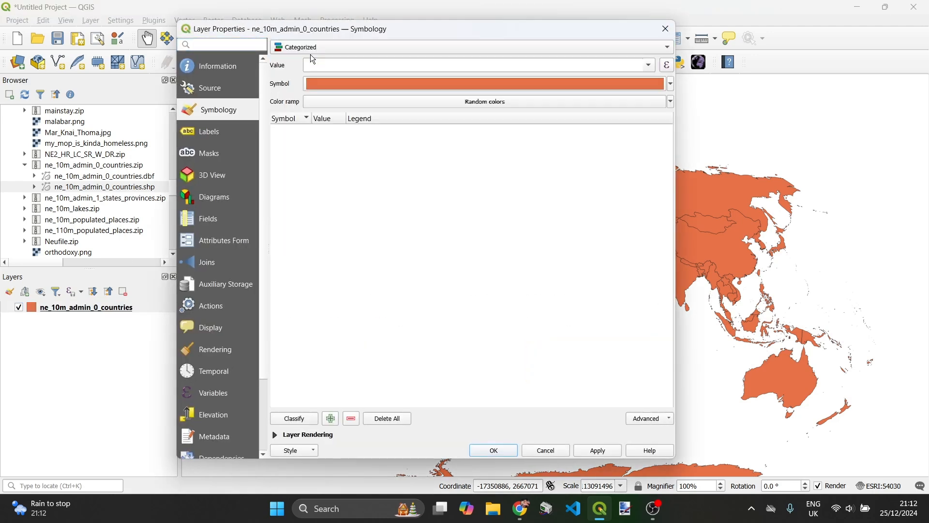
click(649, 66)
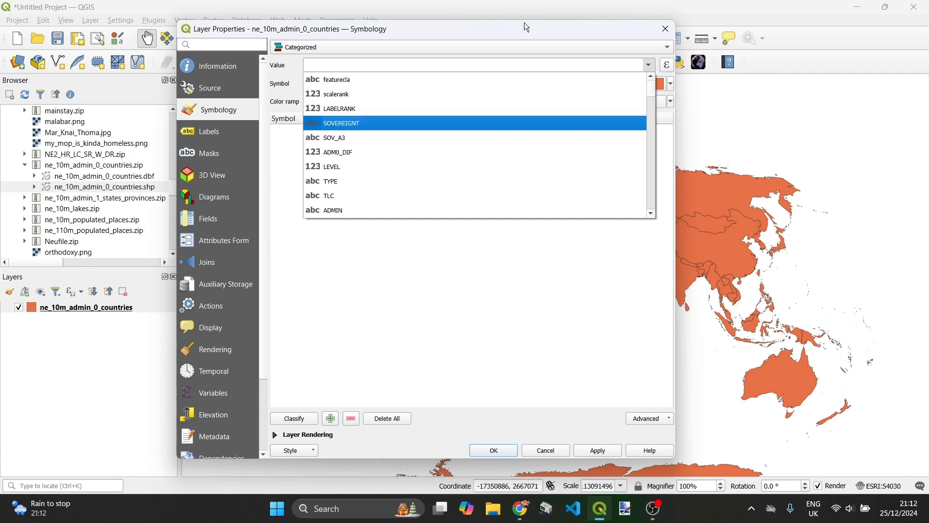
click(475, 29)
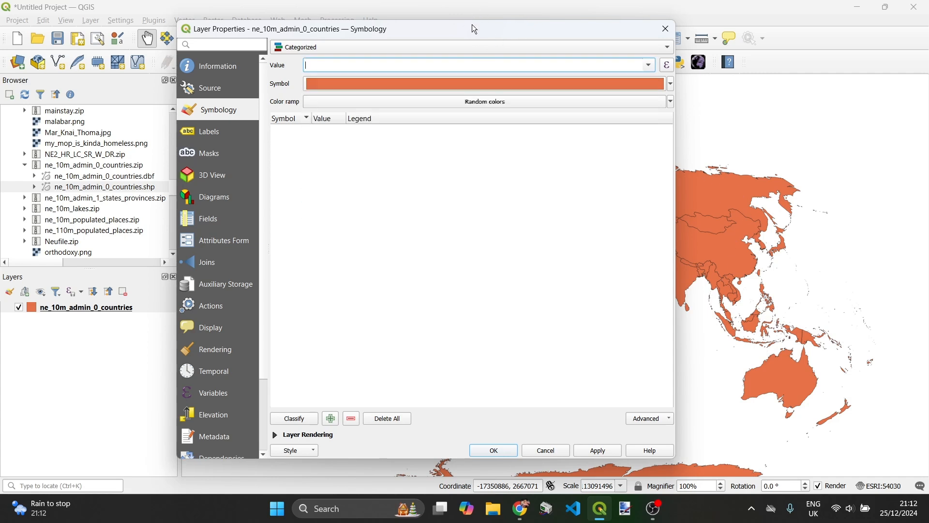
drag(475, 29, 315, 27)
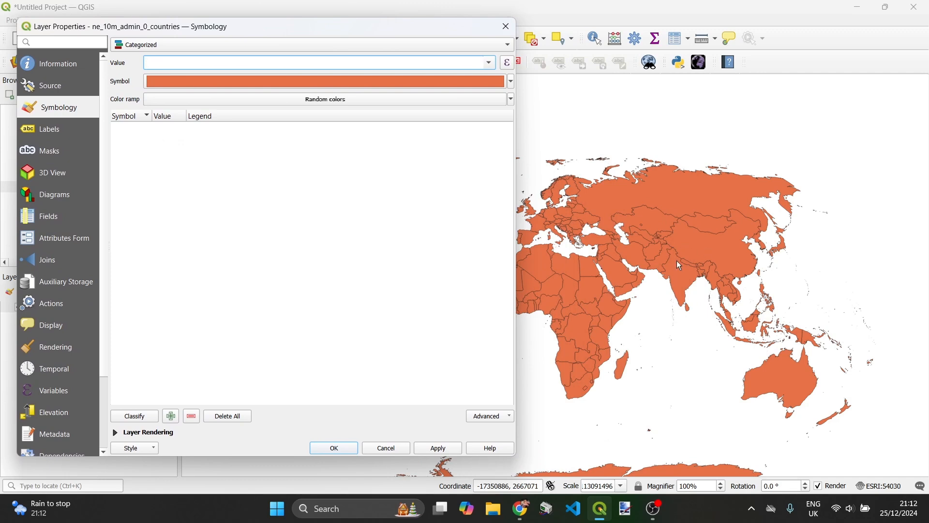
click(488, 63)
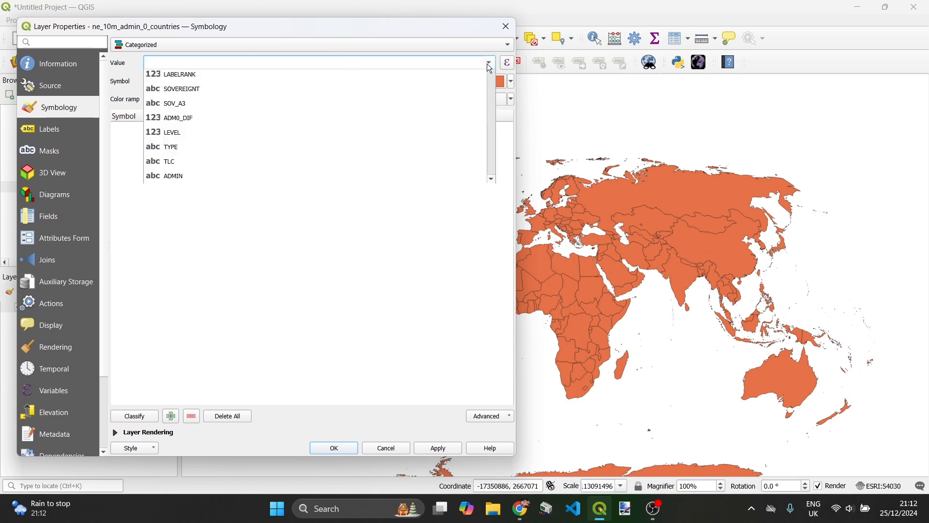
click(303, 281)
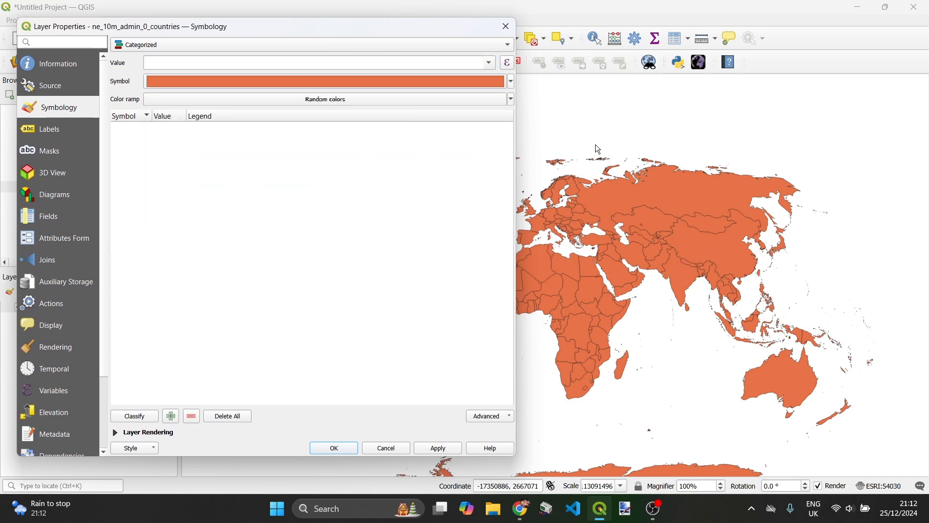
click(489, 63)
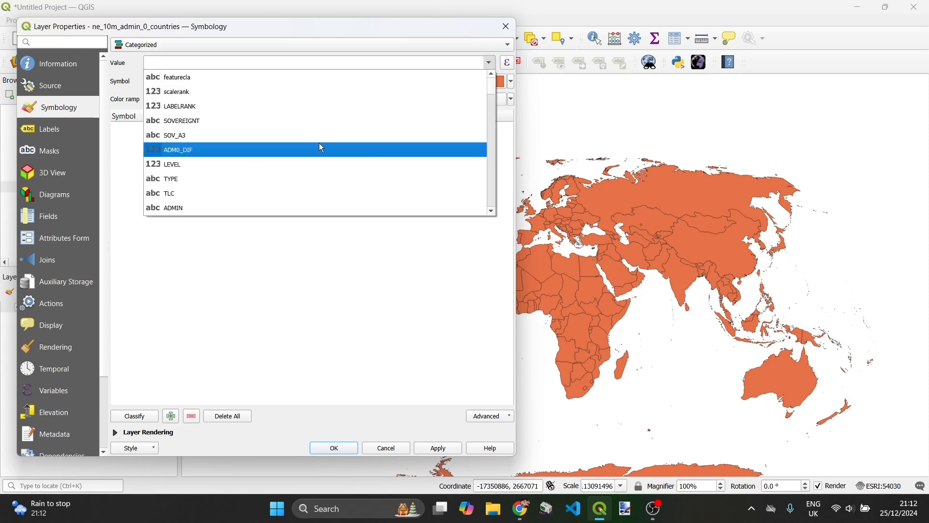
click(283, 124)
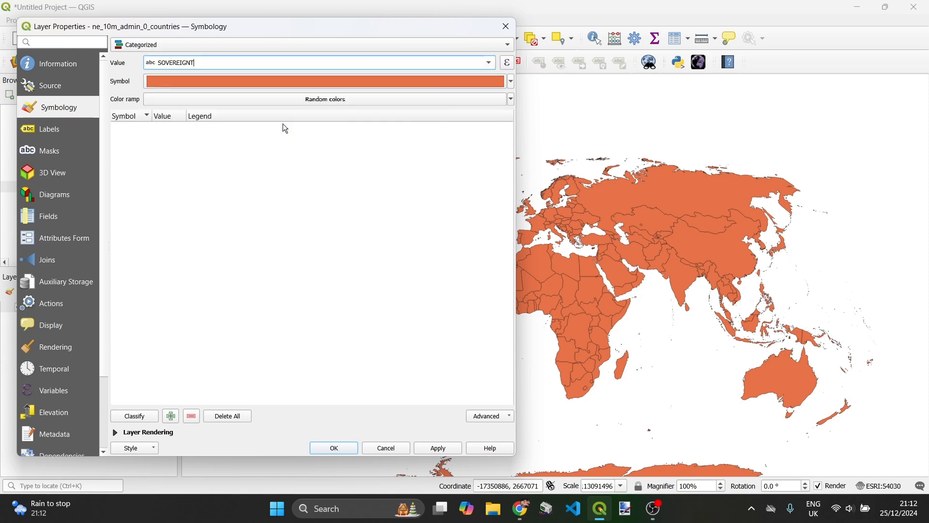
- Classify the countries by SOVEREIGNT using the Random colors ramp and apply the style
click(354, 101)
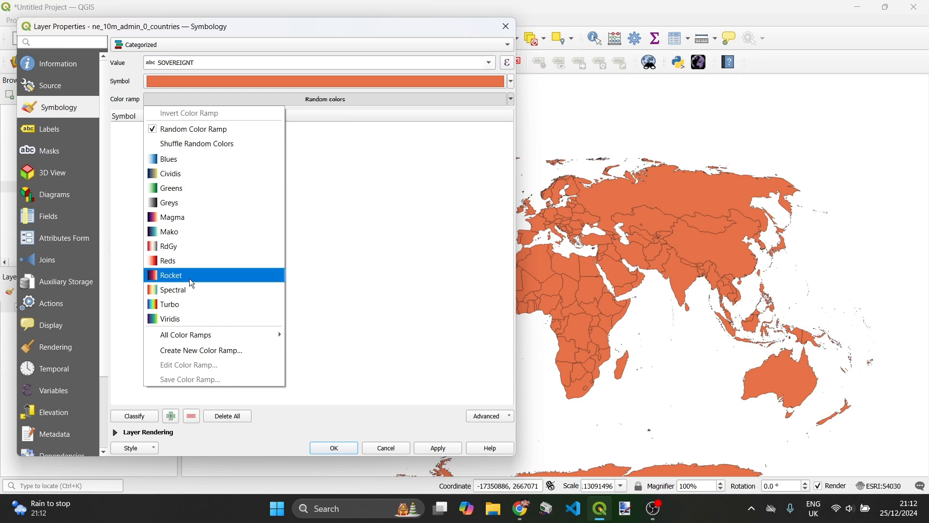
click(368, 140)
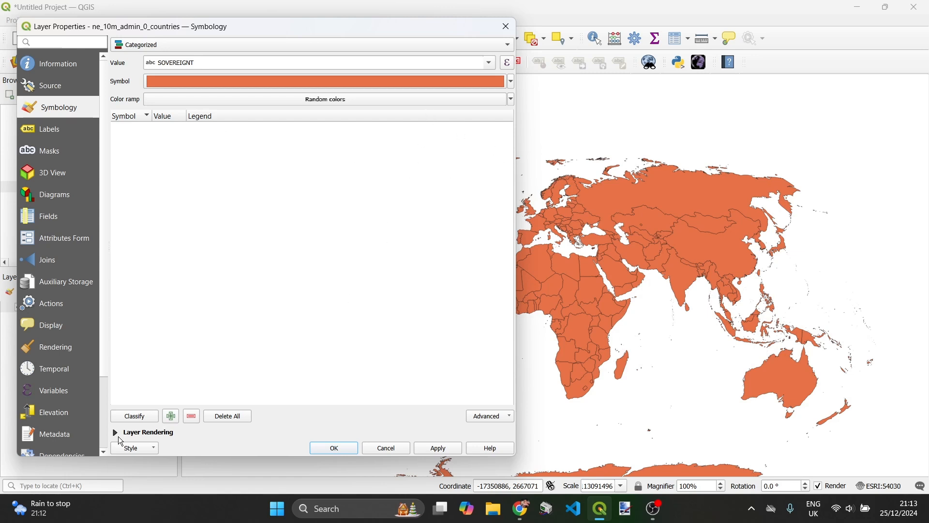
click(134, 417)
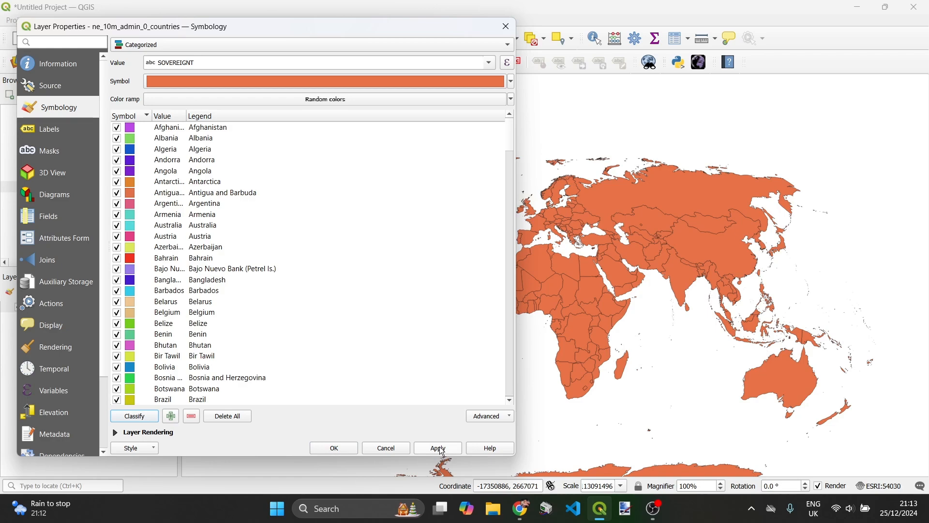
click(337, 450)
- Examine the categorized country colors across Africa, Europe, Asia and South America at different scales
scroll(504, 374, down, 1)
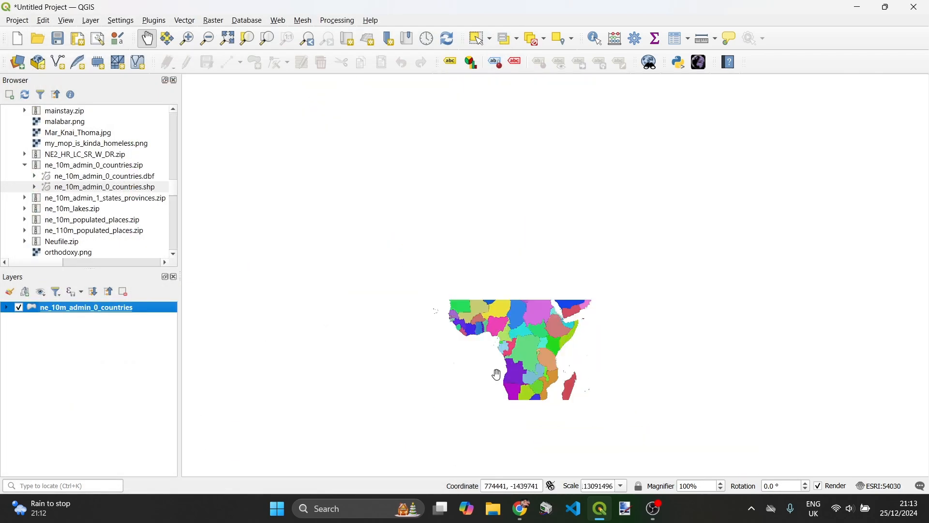
scroll(503, 373, up, 1)
drag(535, 374, 532, 342)
scroll(533, 342, up, 1)
drag(498, 287, 474, 367)
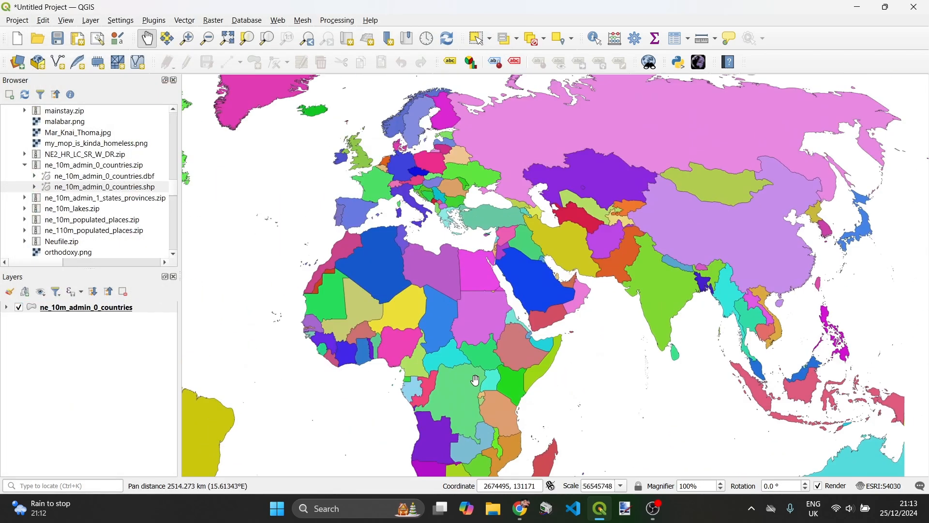
scroll(475, 297, up, 1)
scroll(475, 297, down, 2)
scroll(389, 279, up, 1)
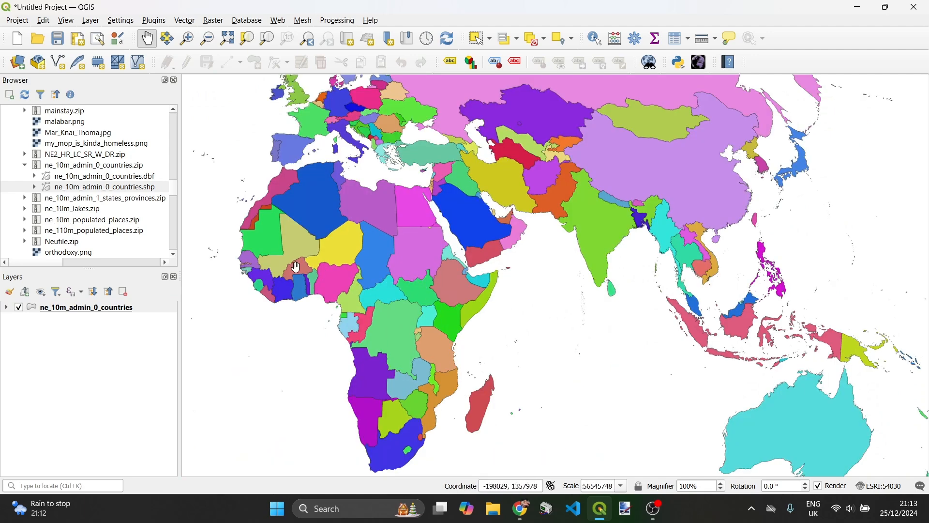
drag(390, 199, 498, 223)
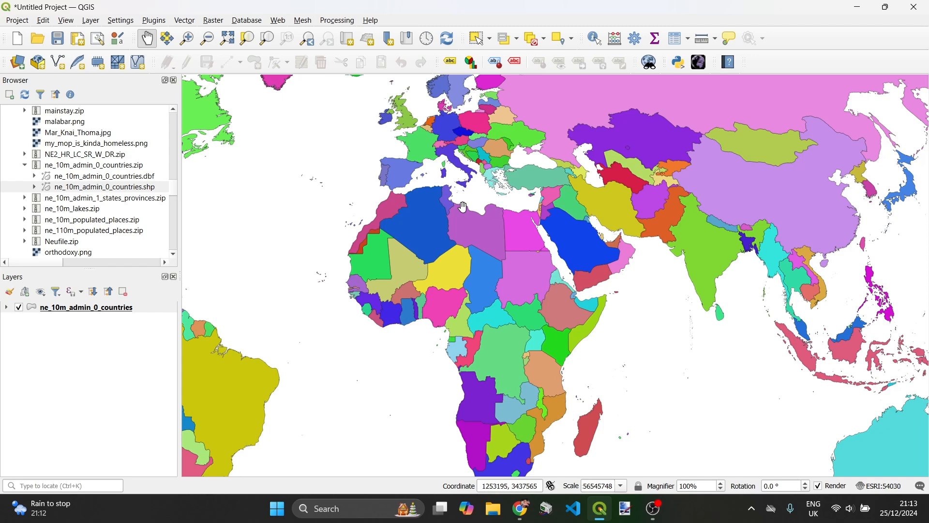
right_click(452, 297)
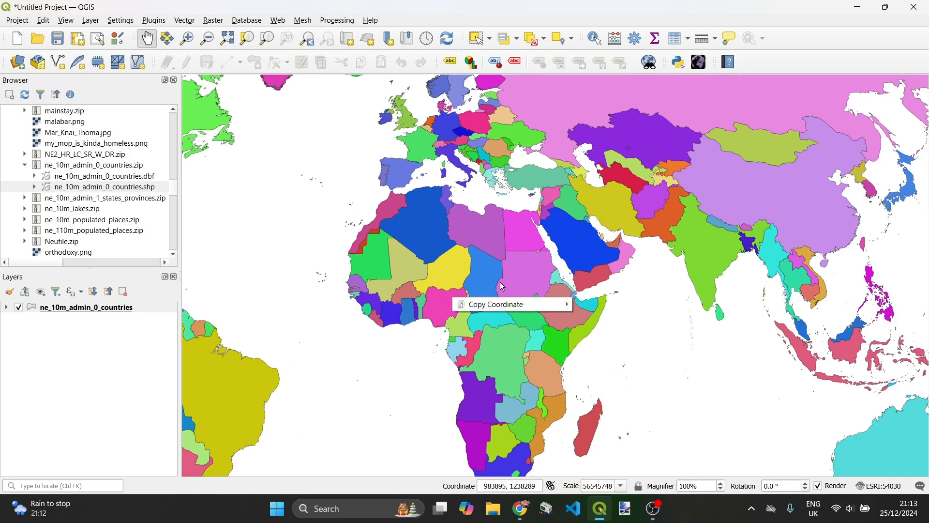
click(627, 347)
drag(538, 200, 570, 312)
scroll(578, 308, down, 2)
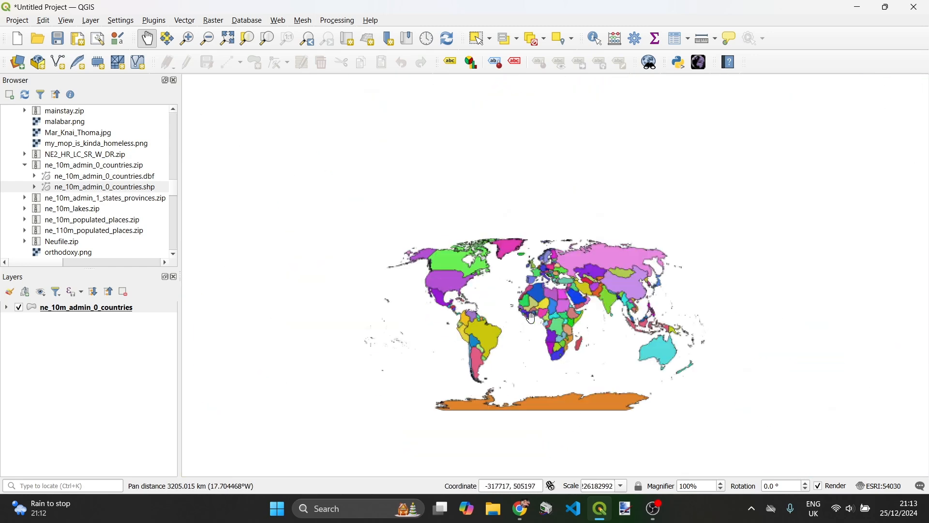
scroll(531, 318, up, 1)
scroll(409, 371, up, 2)
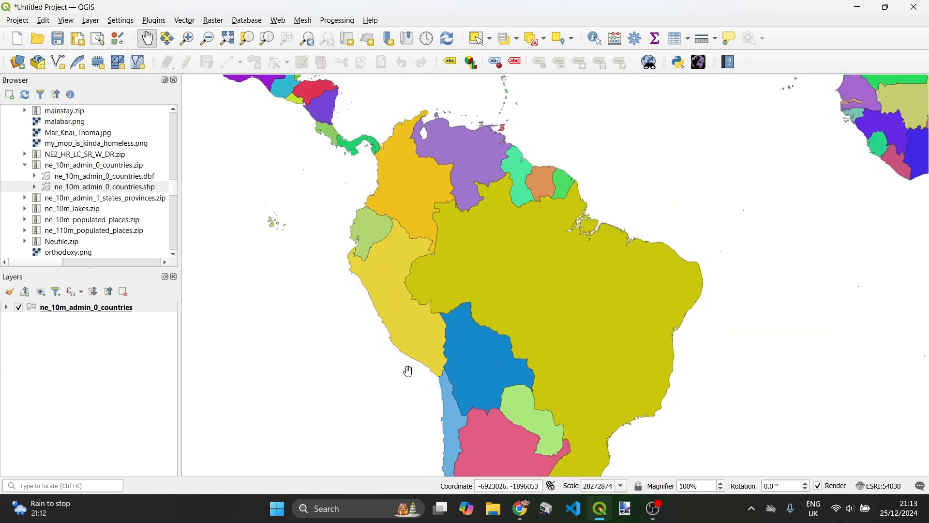
scroll(408, 371, down, 1)
drag(612, 363, 543, 357)
- Start a filter expression on the ne_10m_admin_0_countries layer with "SOVEREIGNT" = and list all of the field's values
right_click(70, 308)
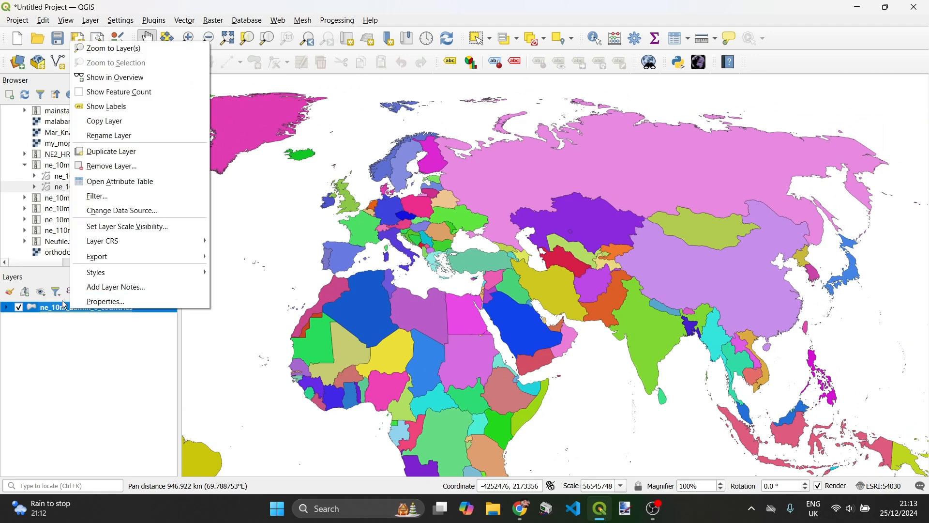
click(56, 291)
right_click(42, 307)
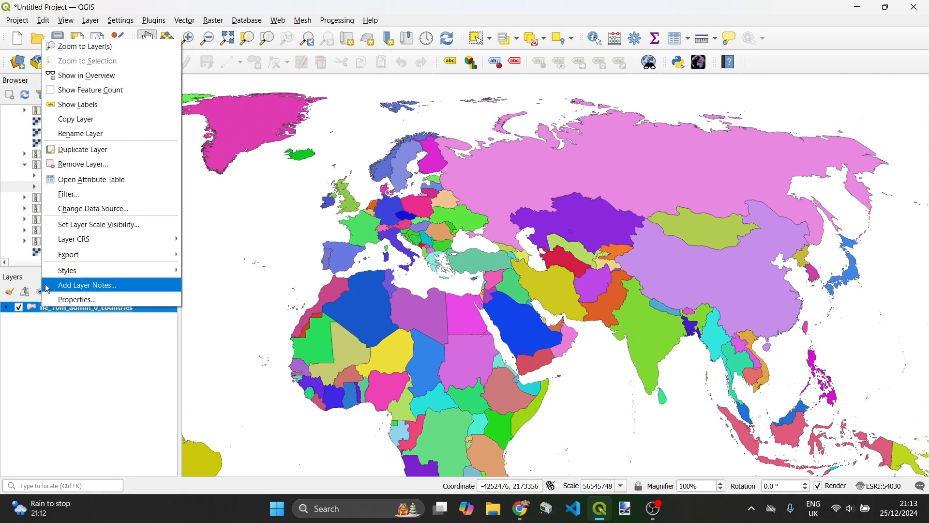
click(67, 194)
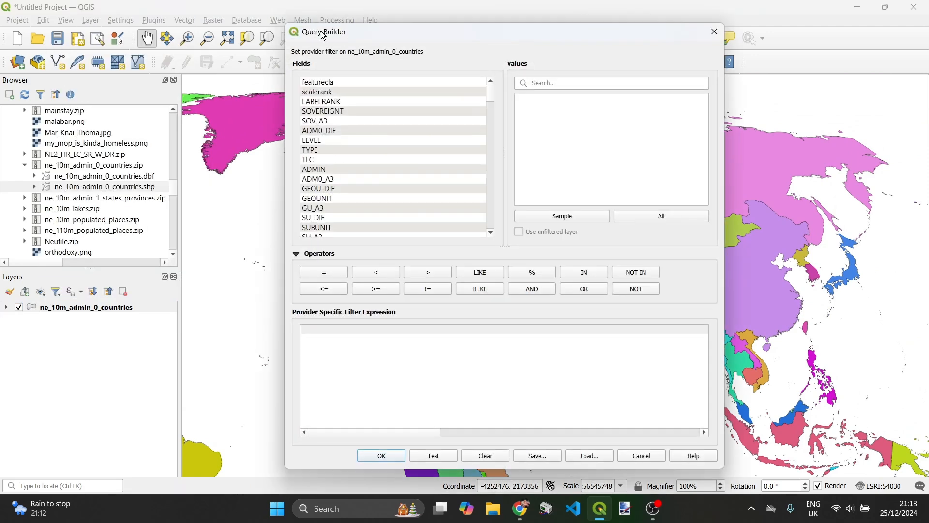
drag(323, 36, 300, 39)
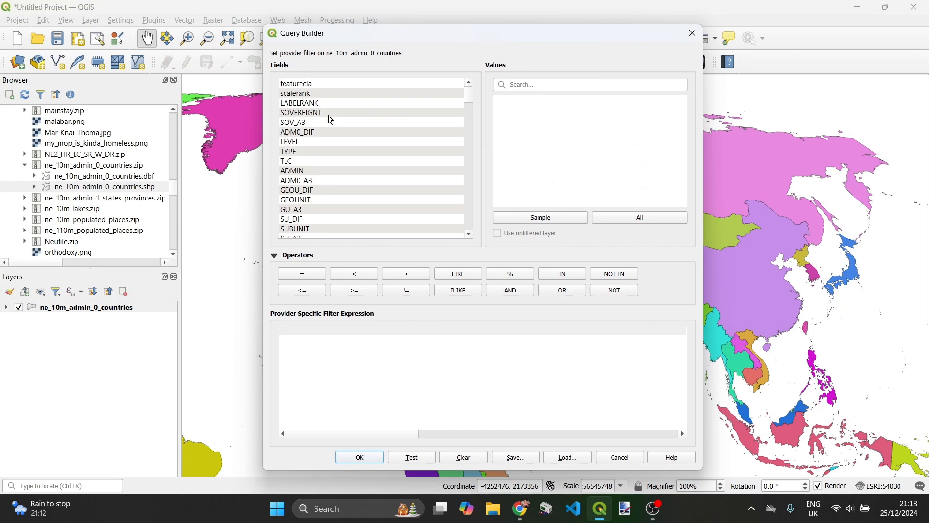
double_click(330, 114)
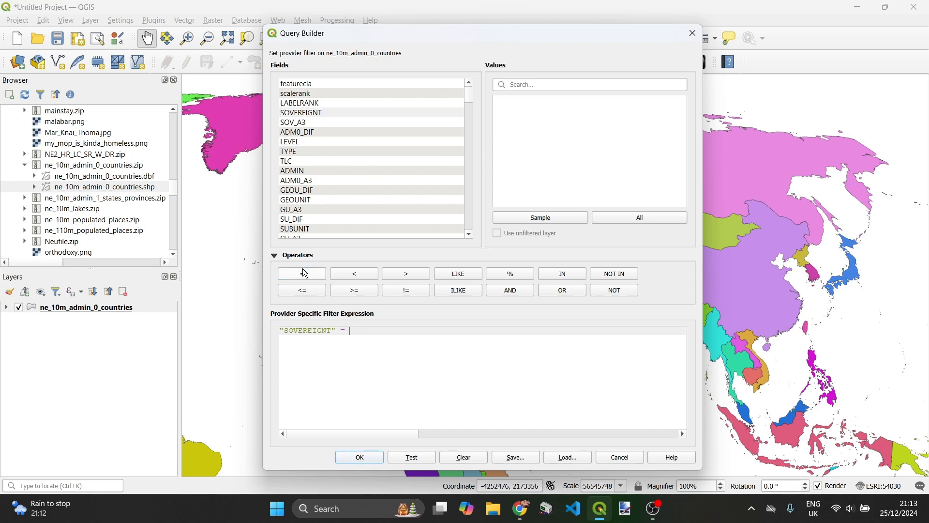
click(620, 219)
- Find Myanmar among the field values, complete the expression as "SOVEREIGNT" = 'Myanmar', and apply the filter
click(552, 85)
text(myna)
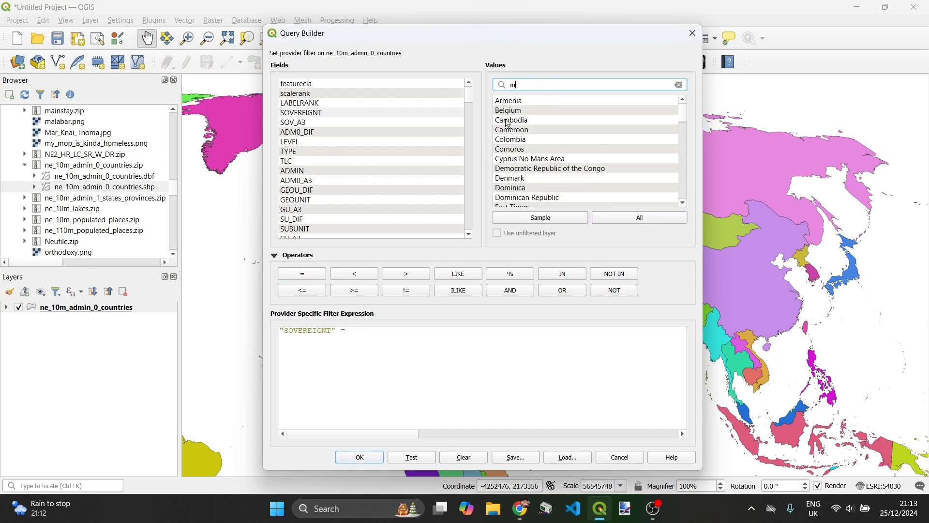
key(BackSpace)
key(BackSpace)
text(an)
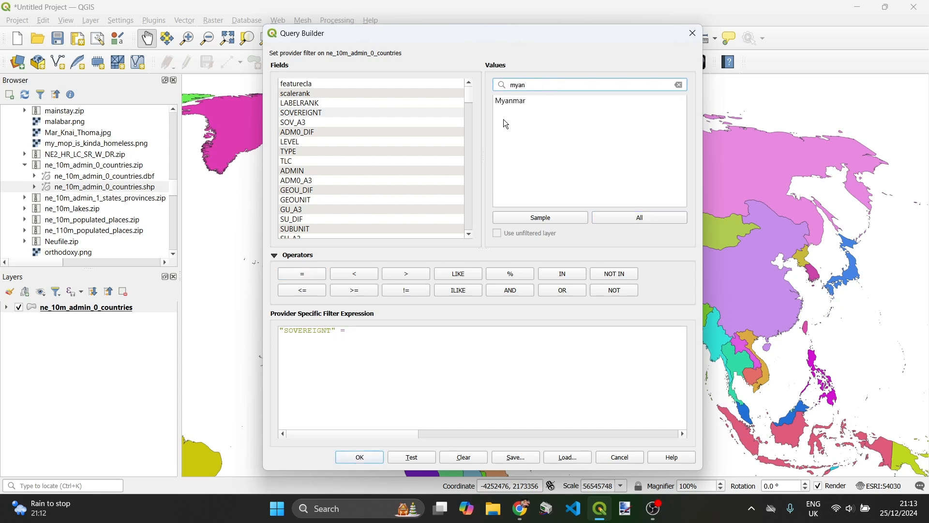
double_click(505, 101)
click(366, 457)
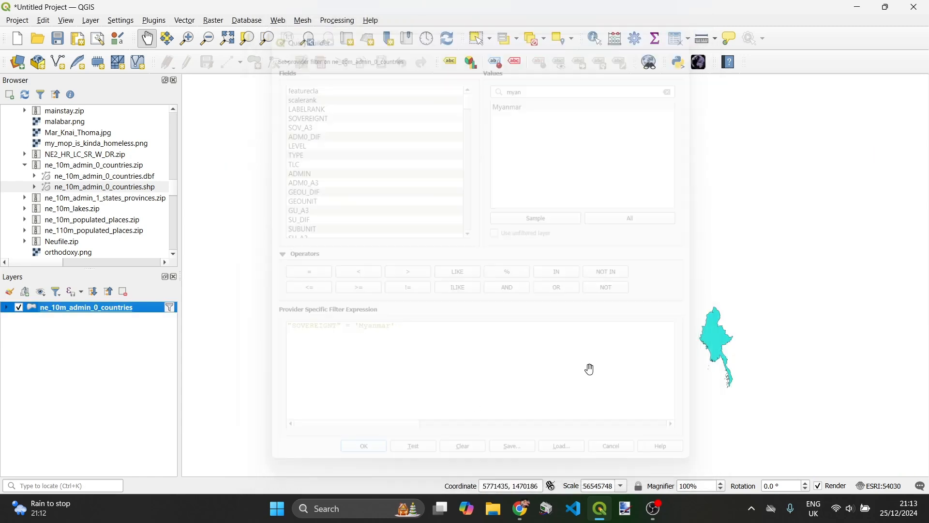
- Clear the Myanmar filter expression from the ne_10m_admin_0_countries layer and apply the empty filter
drag(733, 340, 608, 326)
scroll(613, 330, up, 2)
drag(526, 320, 590, 289)
scroll(508, 356, down, 1)
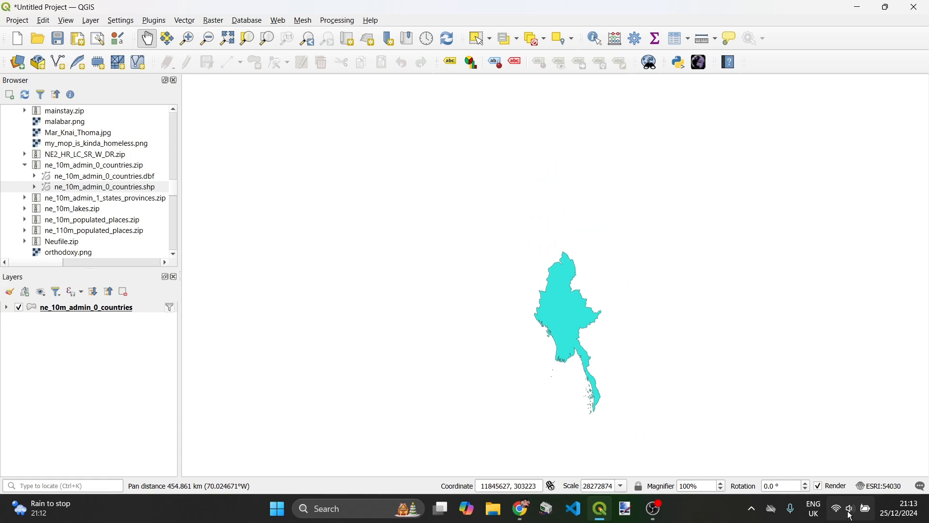
right_click(91, 306)
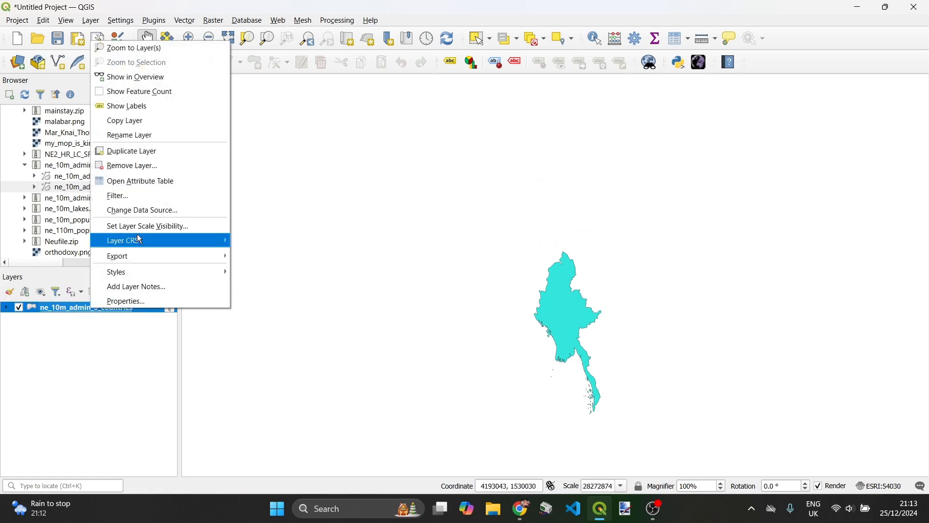
click(127, 195)
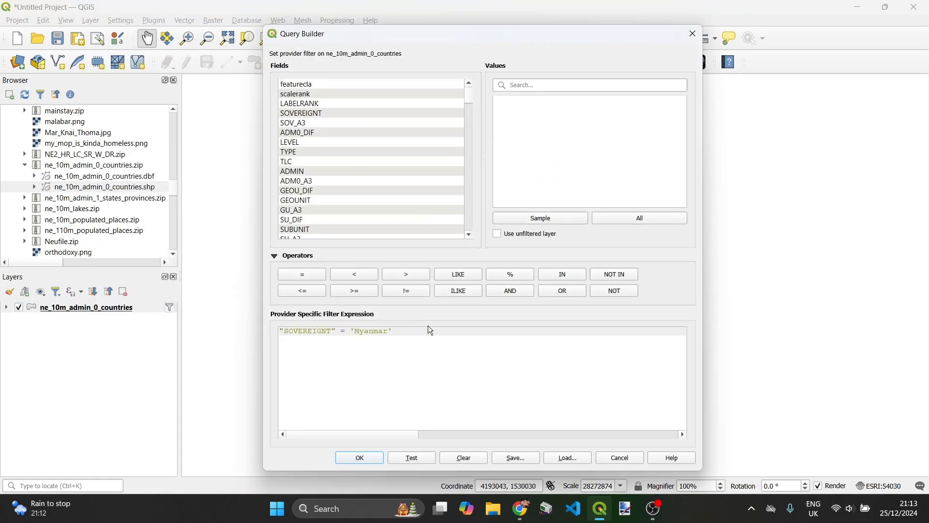
key(ctrl+a)
key(BackSpace)
click(360, 457)
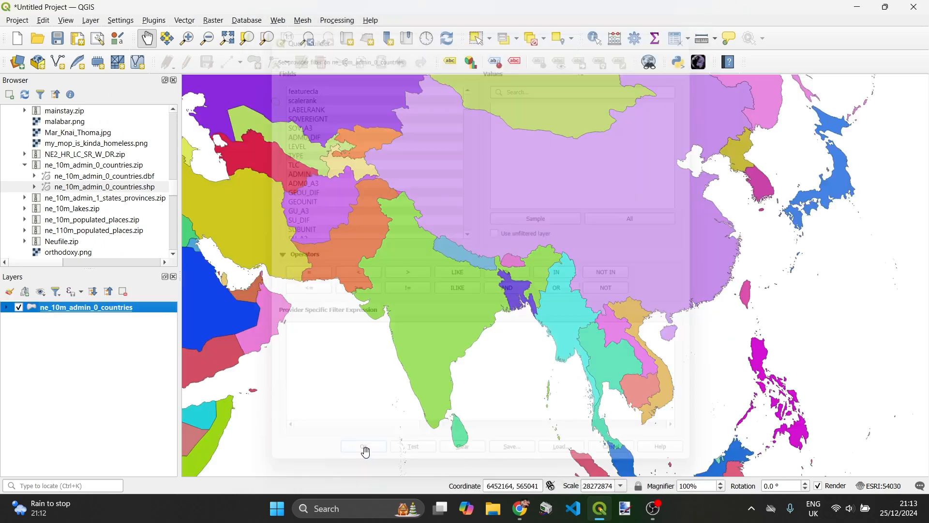
- Start a filter expression on the ne_10m_admin_0_countries layer with "CONTINENT" = and list all of the field's values
scroll(484, 373, up, 1)
drag(488, 370, 846, 231)
drag(195, 400, 583, 358)
drag(247, 374, 660, 309)
scroll(605, 311, down, 1)
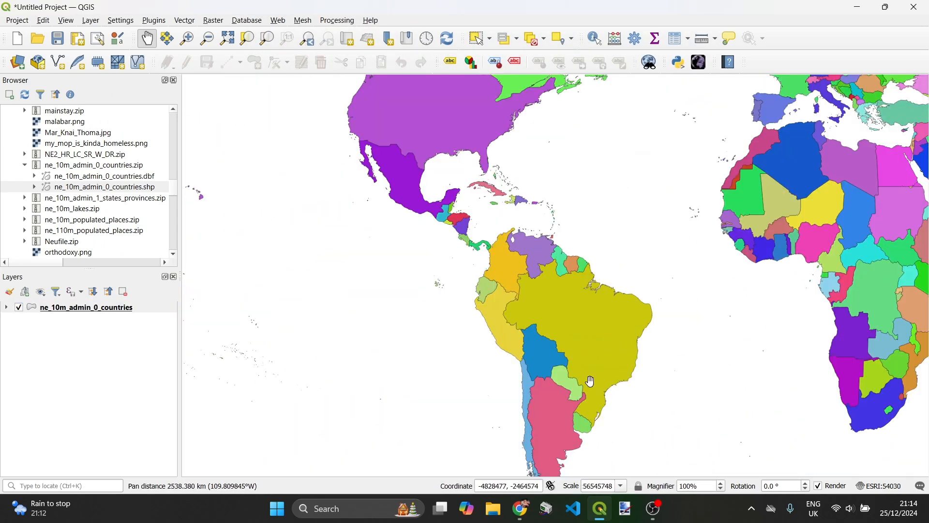
drag(551, 375, 532, 281)
right_click(50, 312)
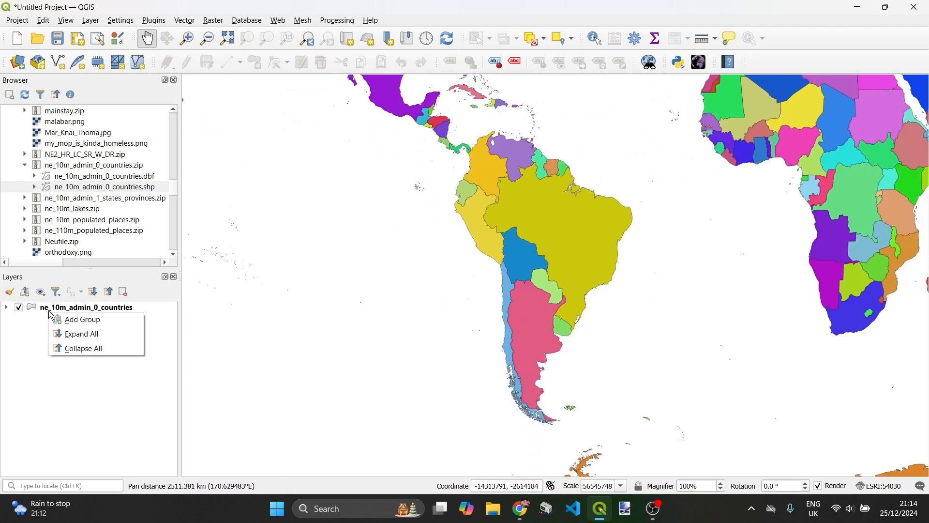
right_click(53, 307)
click(92, 194)
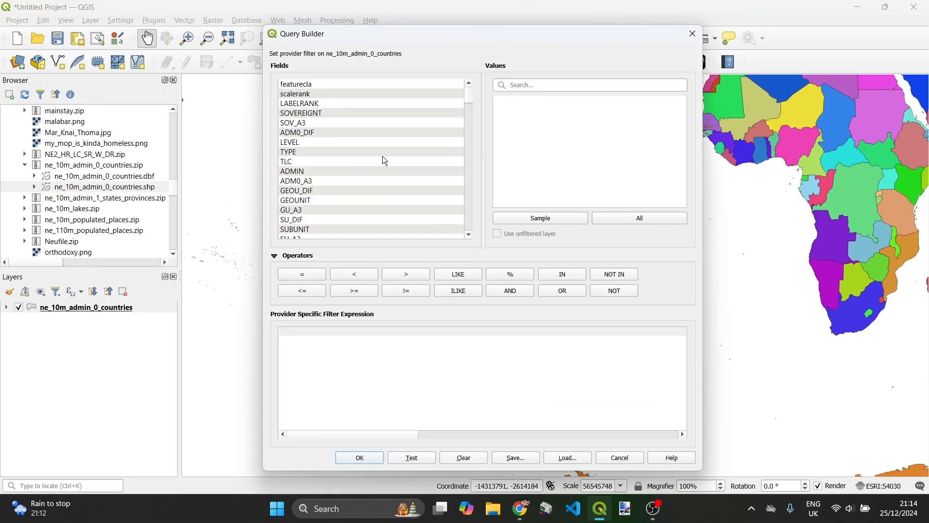
scroll(358, 194, down, 18)
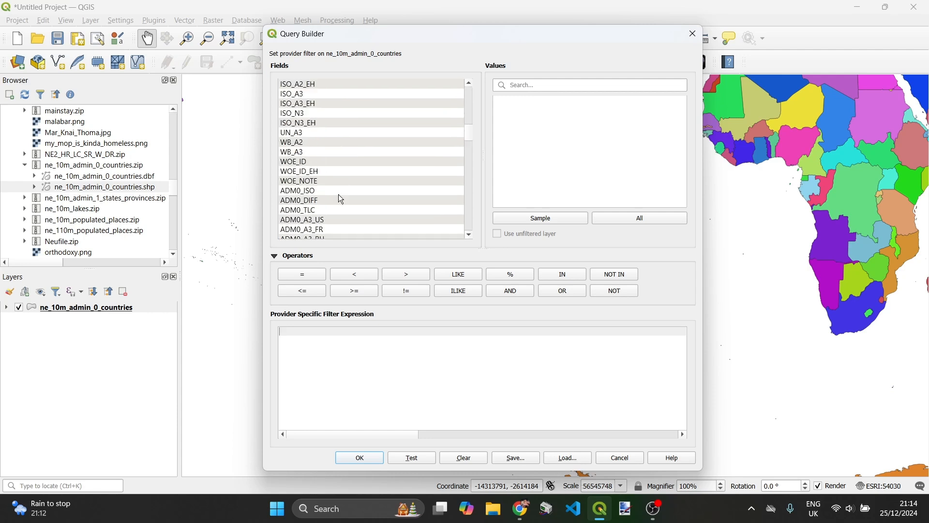
scroll(341, 199, down, 15)
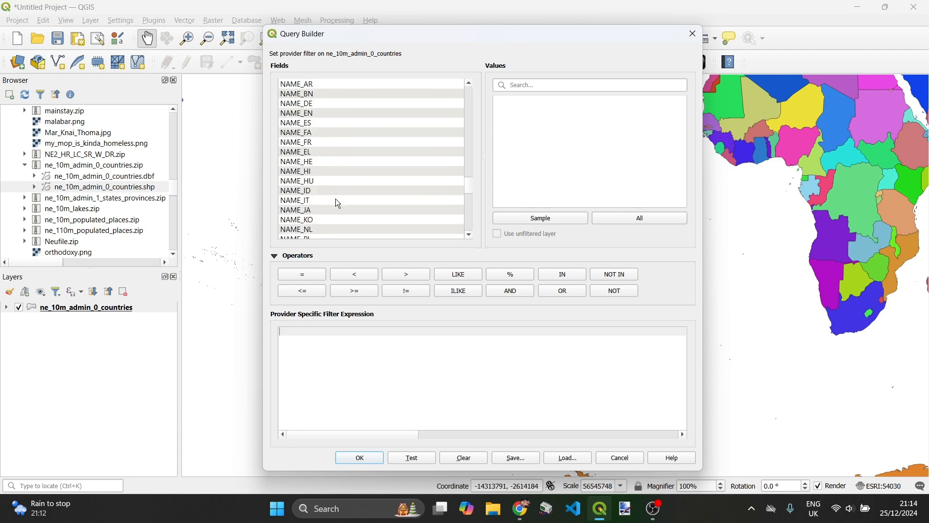
scroll(338, 204, down, 8)
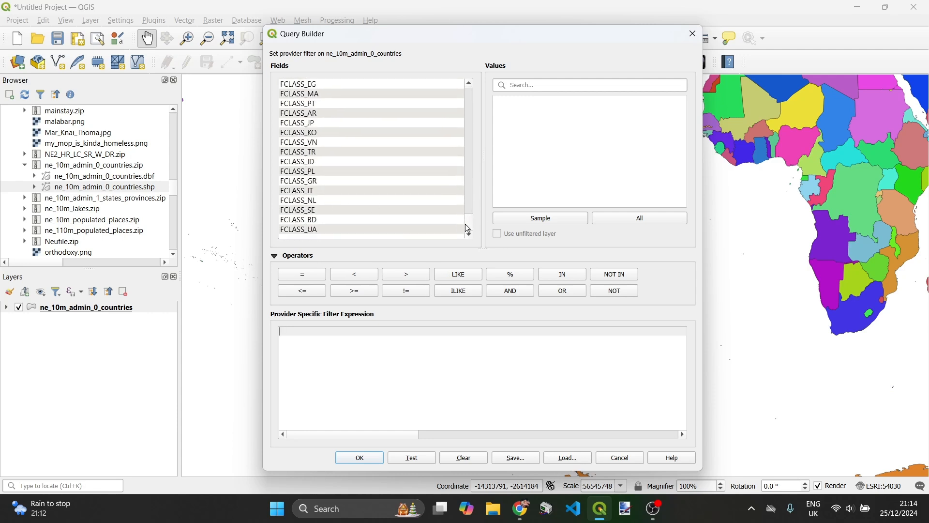
drag(465, 223, 461, 166)
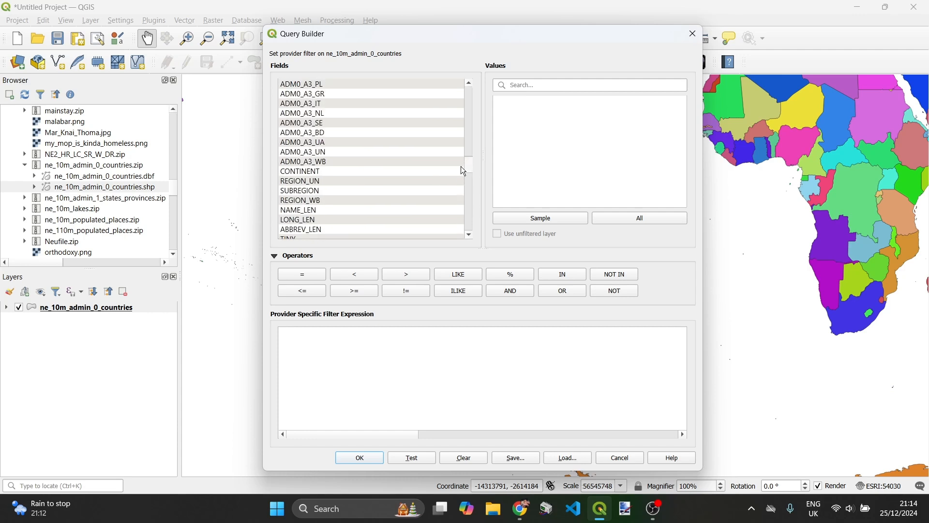
double_click(333, 171)
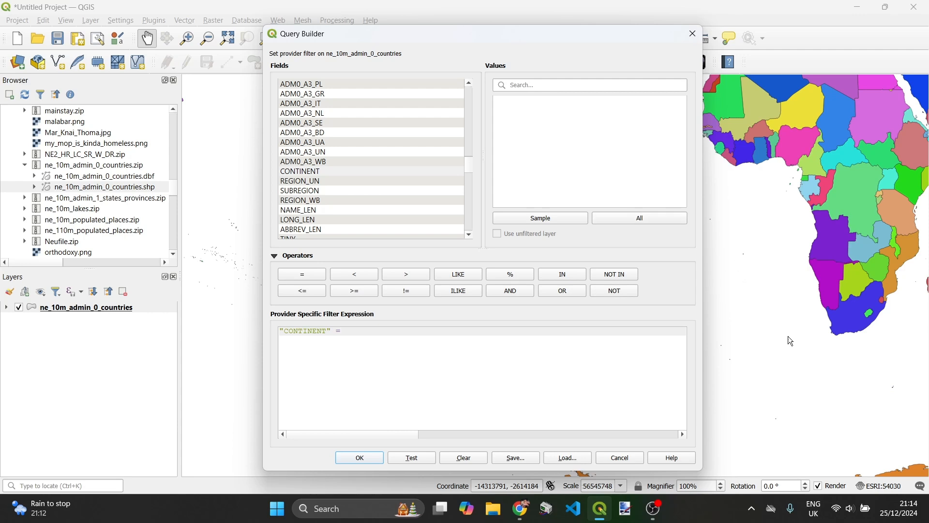
click(606, 220)
- Find South America among the values, complete the expression as "CONTINENT" = 'South America', and apply the filter
click(555, 85)
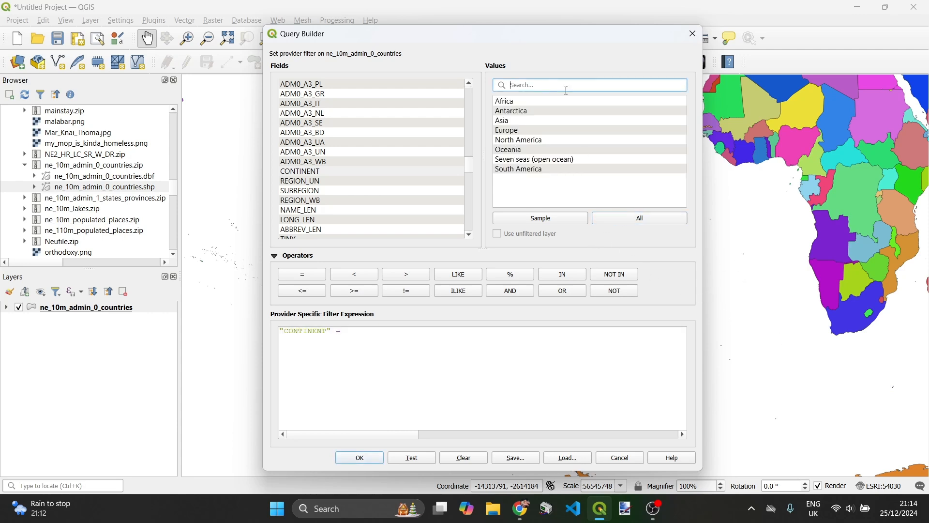
text(south)
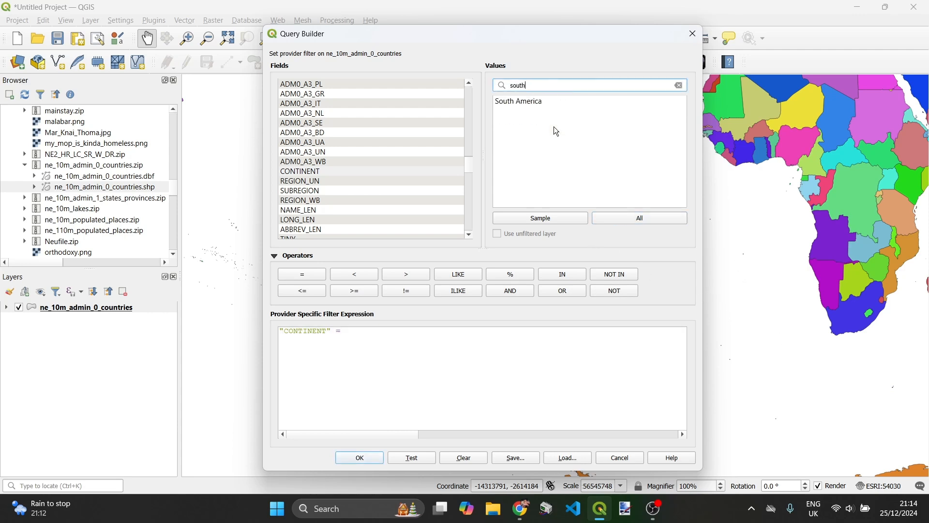
double_click(529, 103)
click(357, 461)
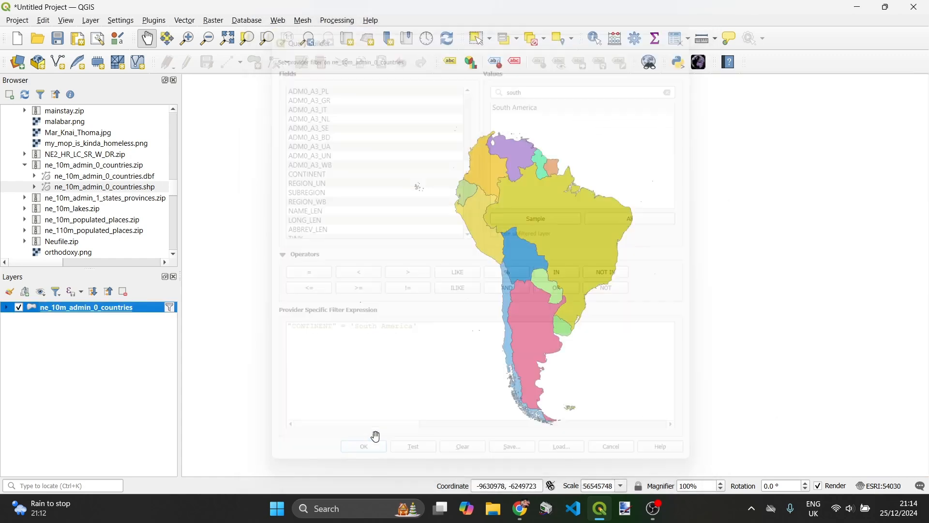
- Clear the South America filter expression from the ne_10m_admin_0_countries layer and apply the empty filter
drag(524, 250, 518, 288)
scroll(518, 289, down, 4)
scroll(494, 267, up, 3)
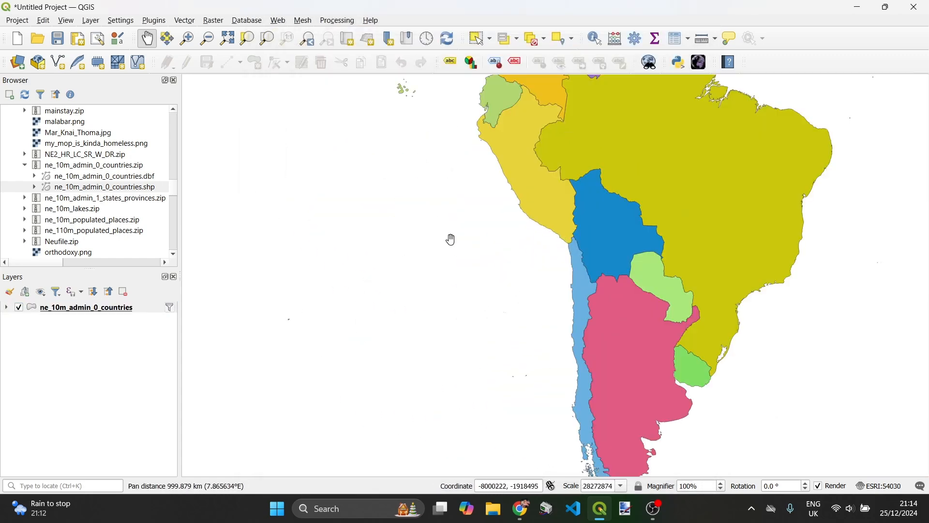
scroll(449, 240, down, 2)
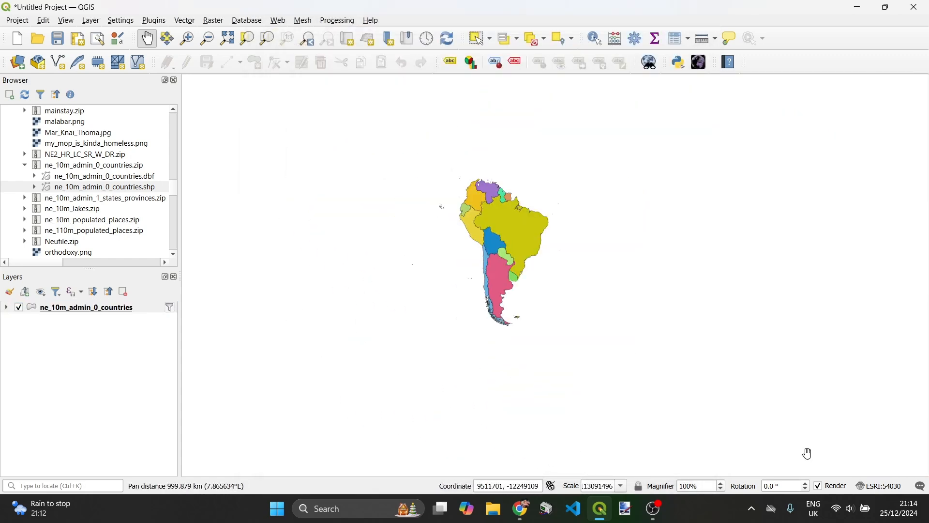
right_click(94, 304)
click(136, 194)
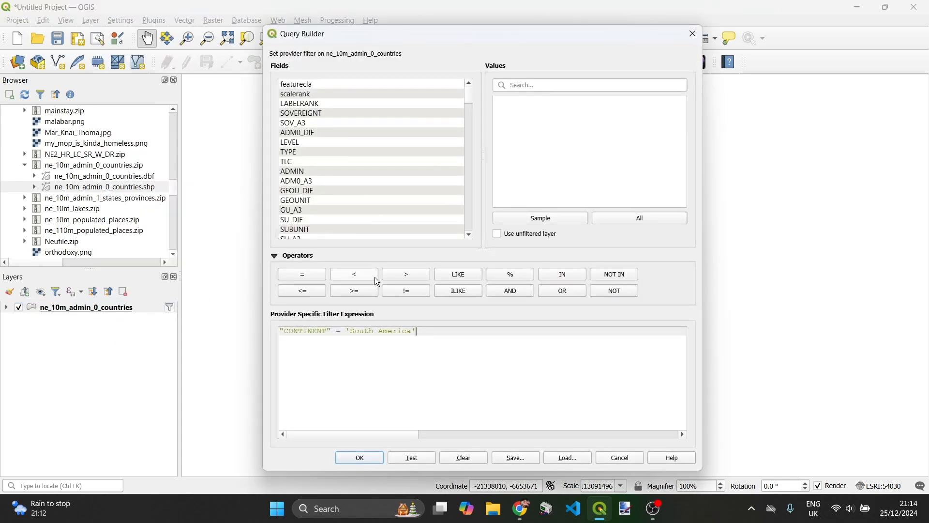
key(ctrl+a)
key(Delete)
click(361, 458)
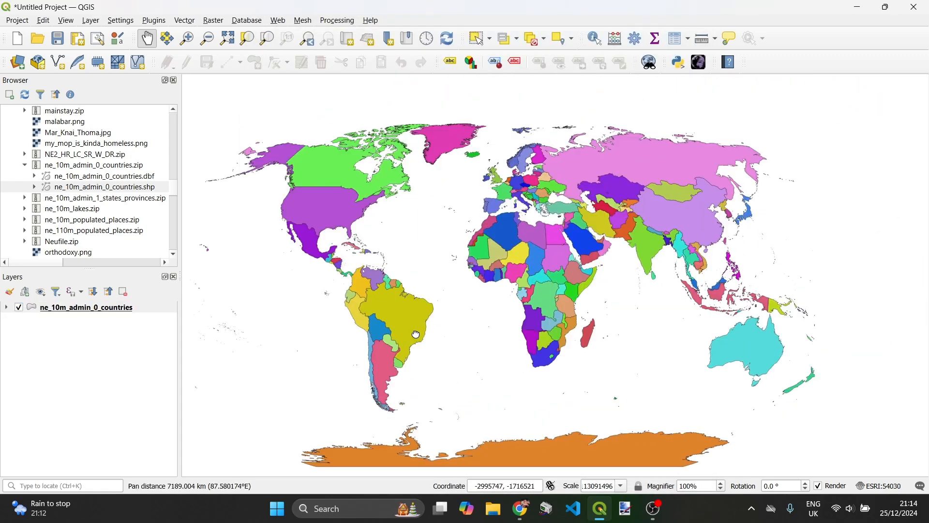
- Examine the colored countries across Asia, the Middle East, North Africa and Southeast Asia at different scales
drag(675, 250, 530, 309)
scroll(586, 290, up, 2)
scroll(547, 301, down, 1)
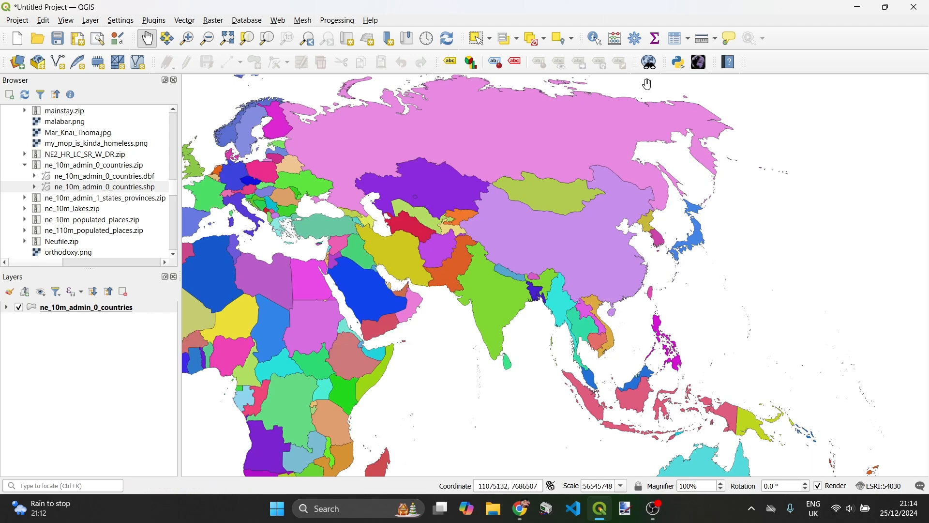
drag(477, 322, 709, 308)
scroll(515, 222, up, 2)
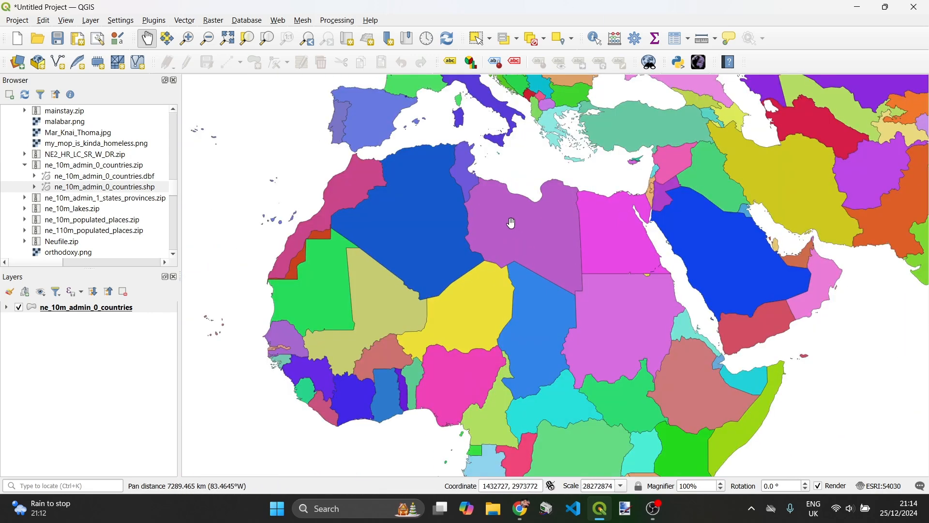
scroll(517, 220, down, 2)
drag(562, 278, 513, 280)
scroll(538, 296, up, 2)
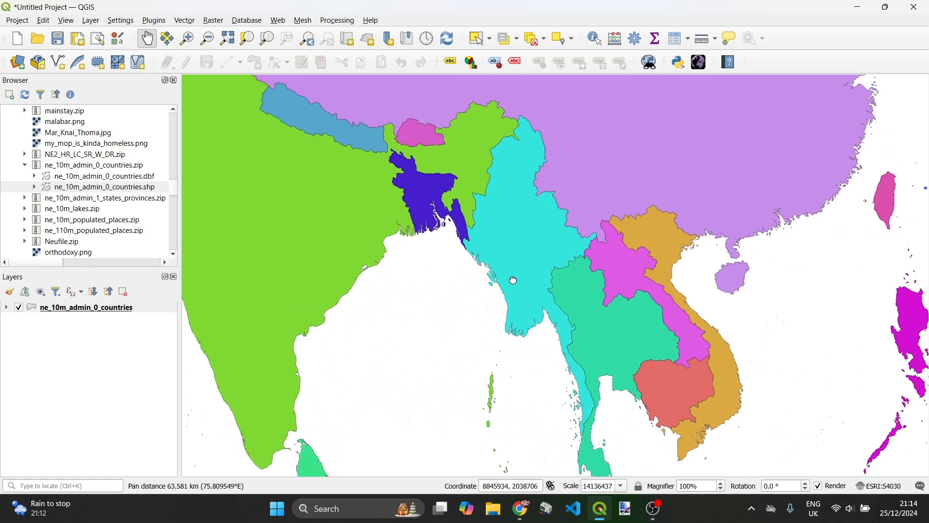
scroll(446, 280, down, 1)
drag(437, 272, 595, 270)
scroll(596, 270, down, 1)
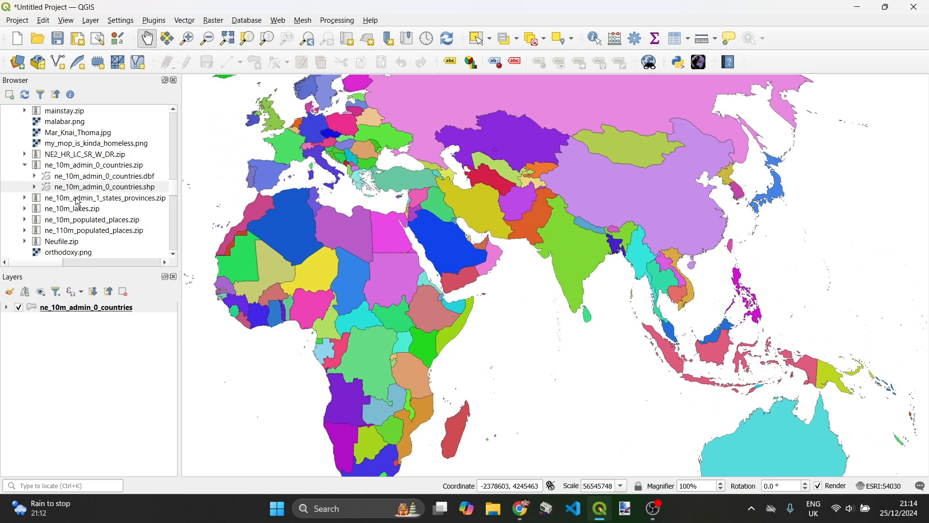
- Add the ne_10m_admin_1_states_provinces.zip dataset to the map as a layer above the countries
drag(60, 202, 546, 272)
scroll(316, 317, down, 1)
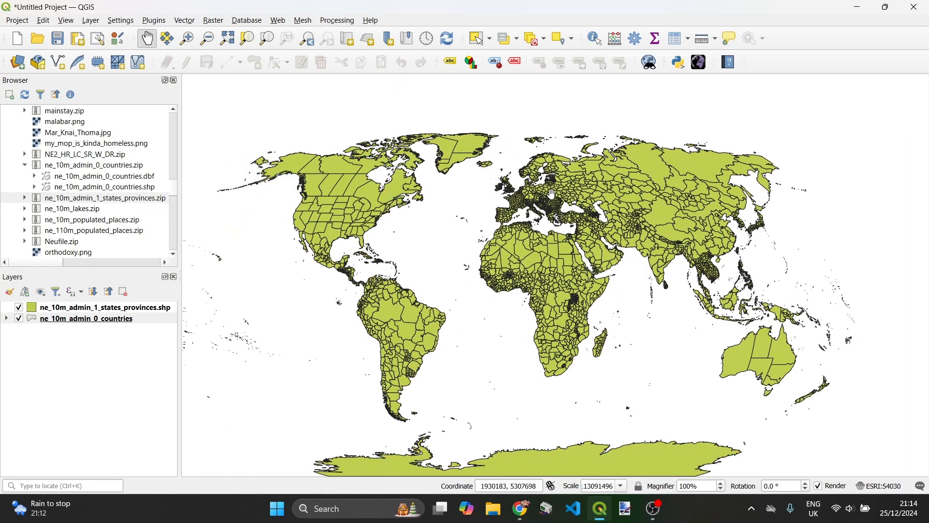
scroll(552, 193, up, 3)
scroll(494, 179, down, 3)
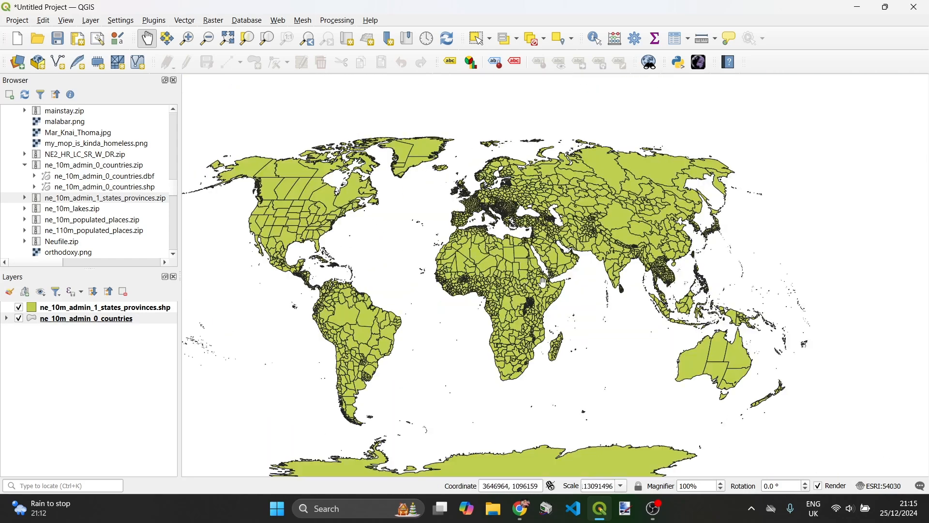
- Start a filter expression on the ne_10m_admin_1_states_provinces layer with "admin" = and list all of the field's values
drag(388, 291, 335, 282)
scroll(379, 269, up, 1)
scroll(571, 237, up, 1)
drag(576, 247, 414, 260)
drag(608, 304, 466, 290)
drag(578, 286, 469, 287)
drag(608, 319, 579, 312)
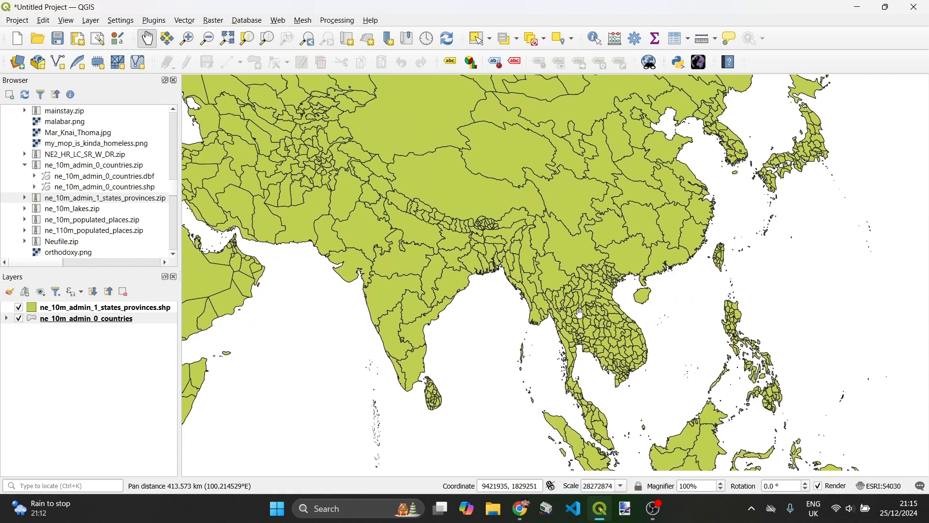
right_click(149, 306)
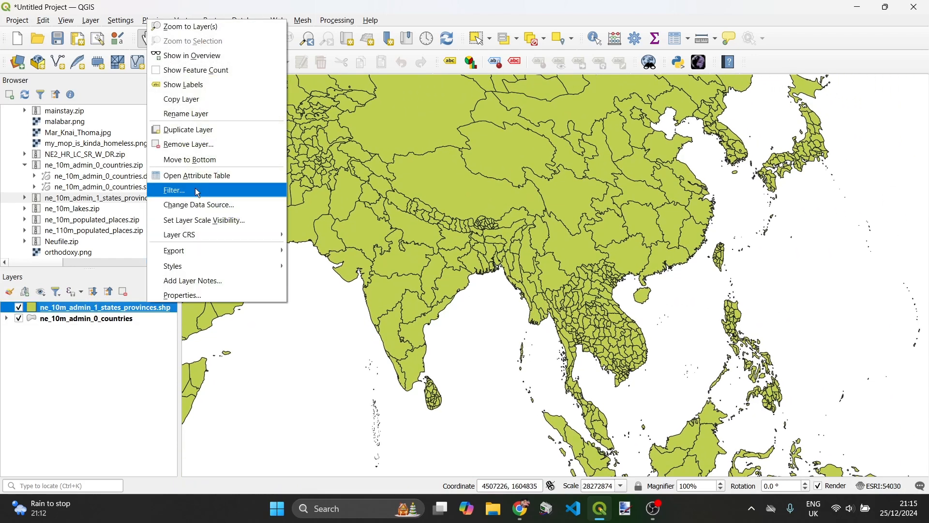
click(195, 192)
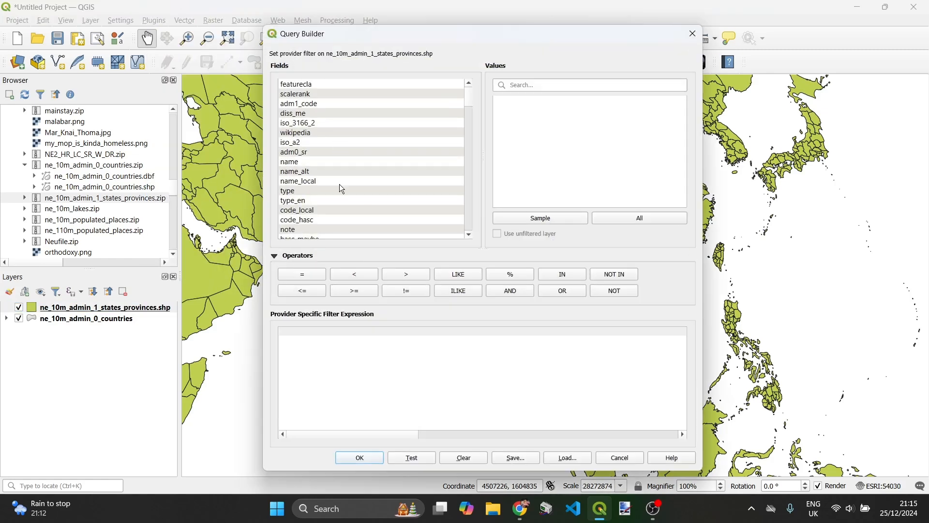
scroll(306, 146, down, 5)
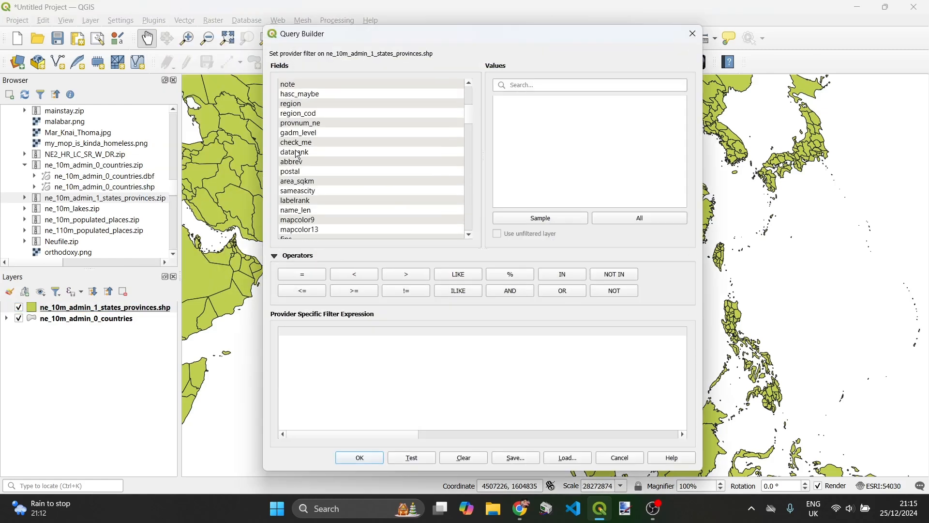
scroll(299, 155, down, 1)
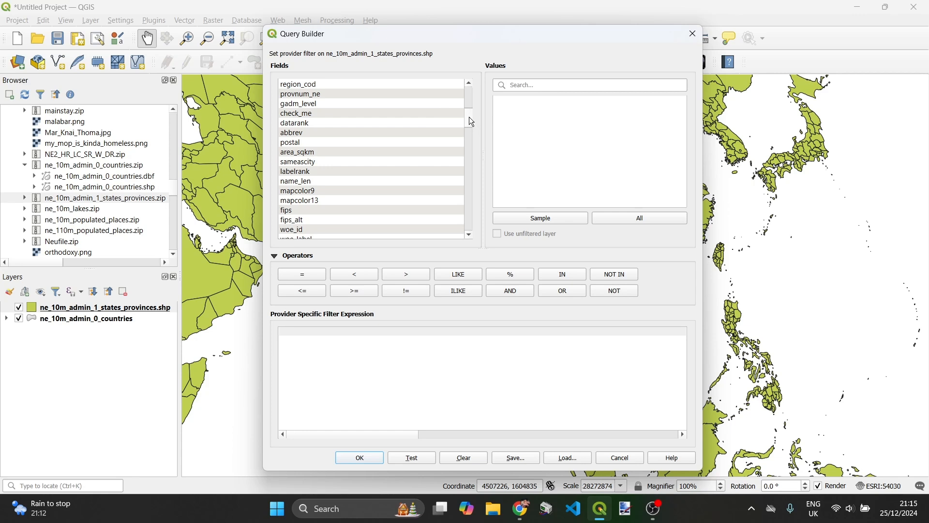
scroll(469, 119, down, 5)
double_click(317, 182)
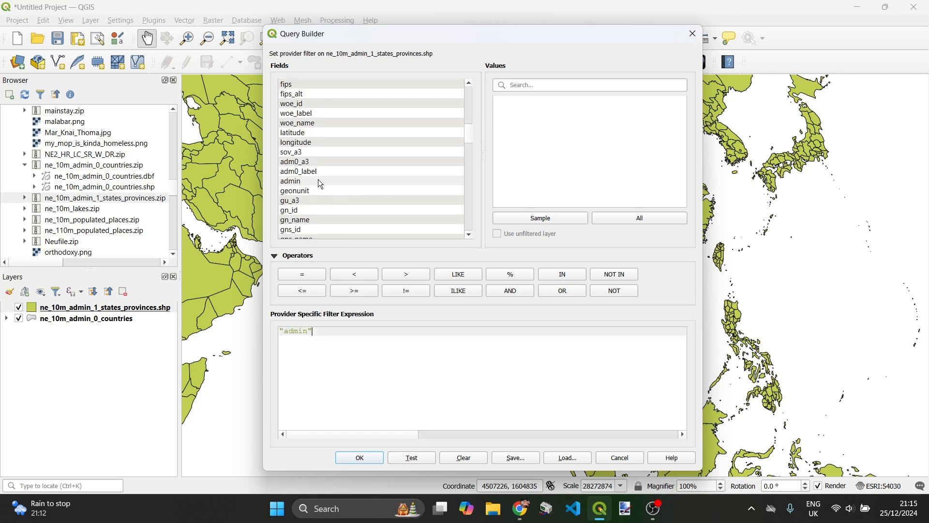
click(303, 276)
click(644, 218)
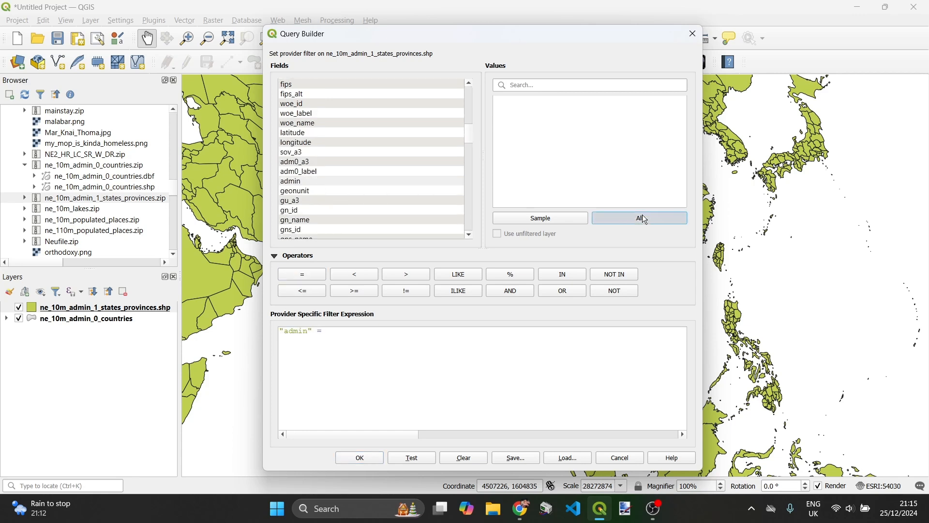
- Find Myanmar among the values, complete the expression as "admin" = 'Myanmar', and apply the filter to the states and provinces layer
click(574, 79)
text(mya)
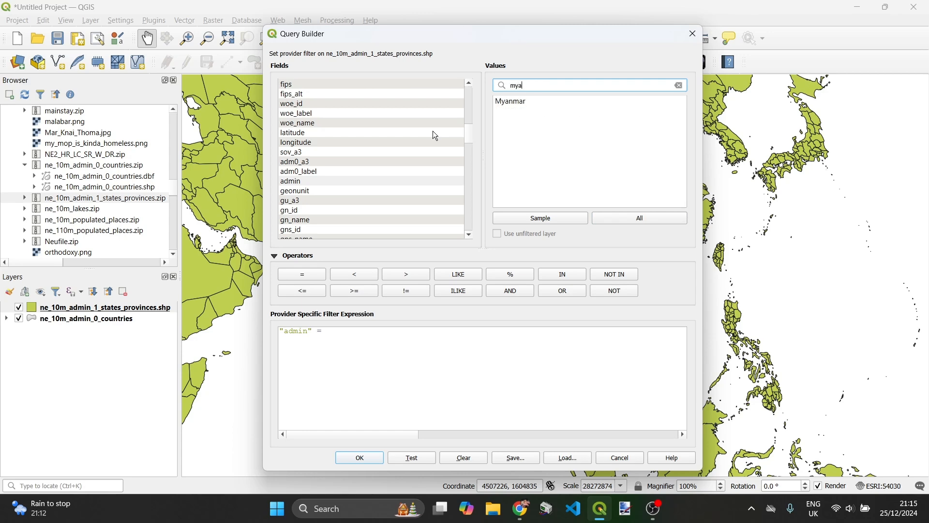
double_click(514, 104)
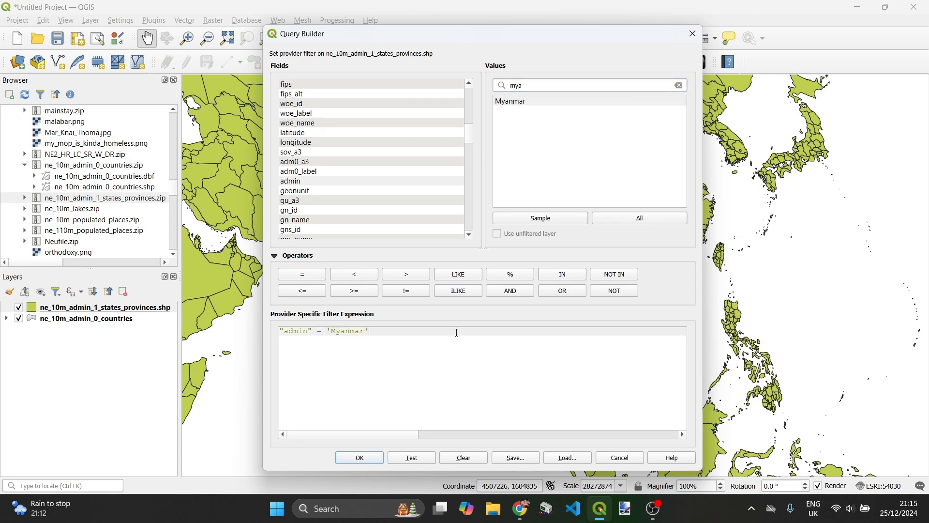
click(375, 460)
- Hide the ne_10m_admin_0_countries layer so that only Myanmar's states and provinces are drawn
drag(560, 296, 536, 288)
scroll(536, 288, up, 1)
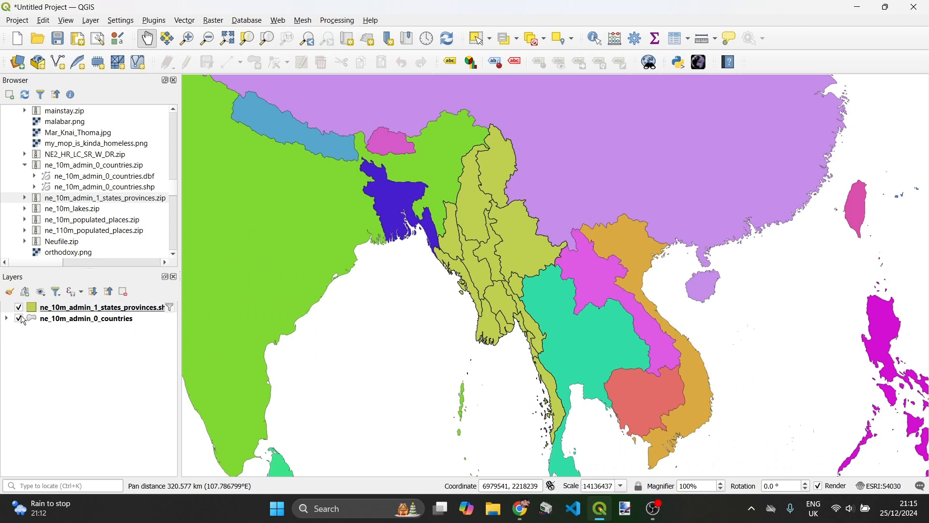
click(19, 320)
mouse_move(438, 237)
mouse_down()
mouse_move(449, 212)
mouse_move(425, 241)
mouse_up()
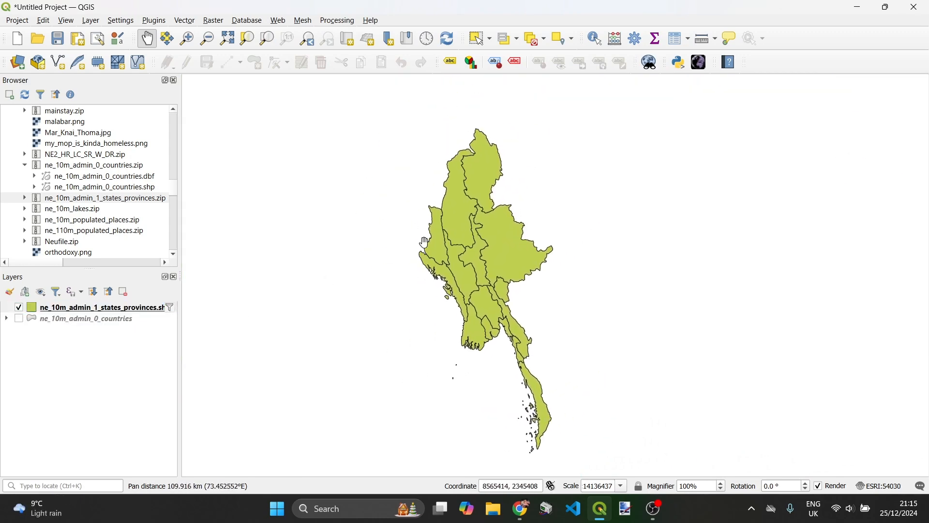
- Set the states and provinces fill symbol's unit to Points and its stroke colour to black (#000000)
double_click(50, 309)
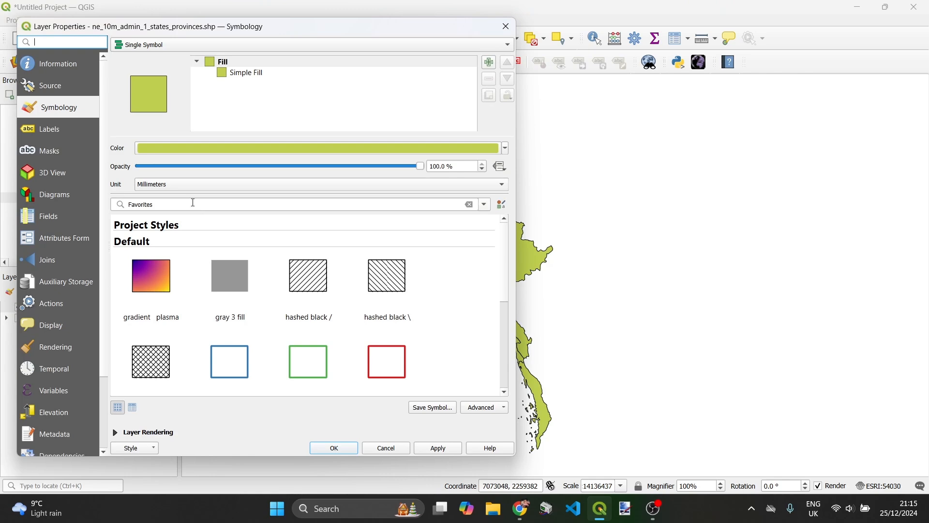
click(186, 185)
click(181, 195)
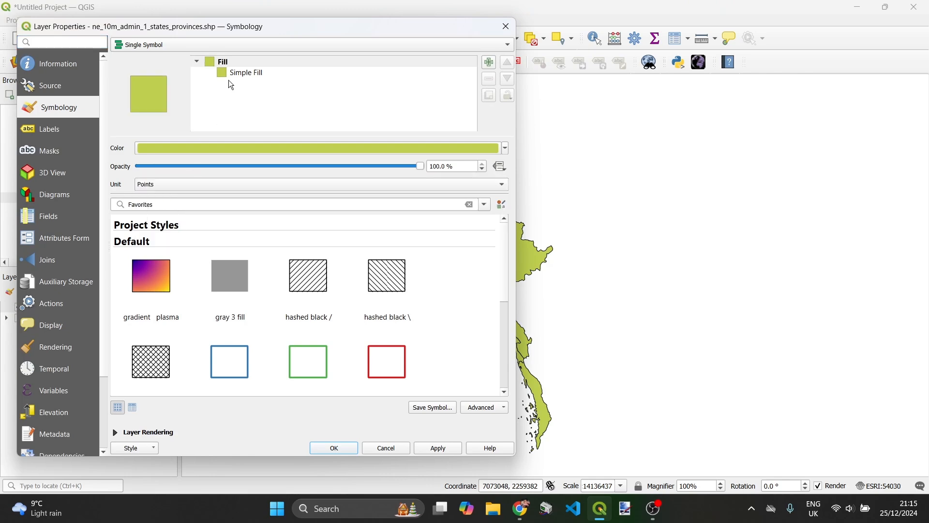
click(229, 75)
click(321, 209)
click(456, 326)
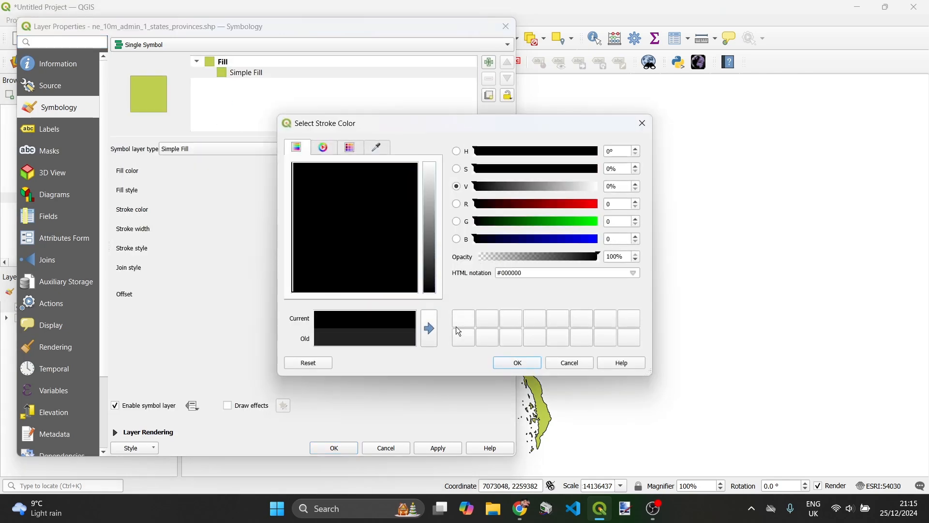
click(513, 366)
click(334, 446)
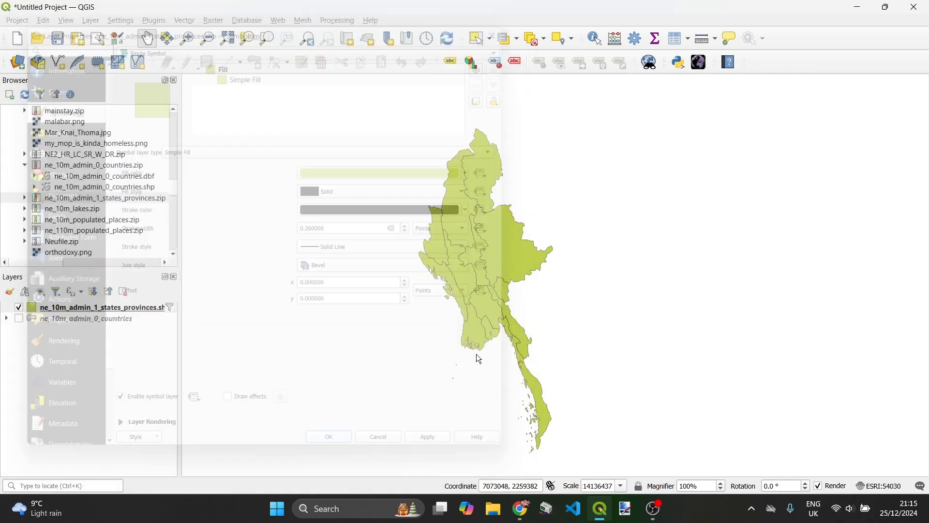
drag(542, 245, 553, 243)
drag(623, 224, 615, 214)
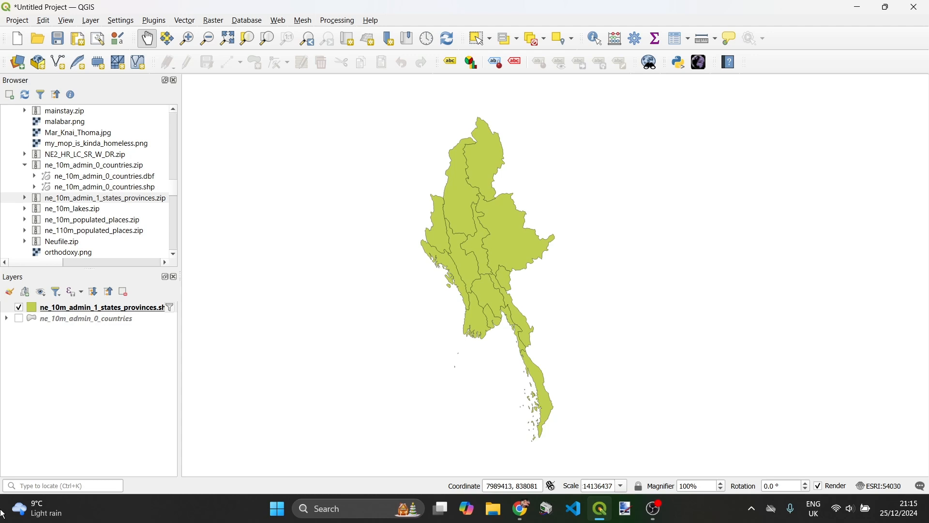
- Remove the states and provinces layer and the countries layer from the project
right_click(105, 320)
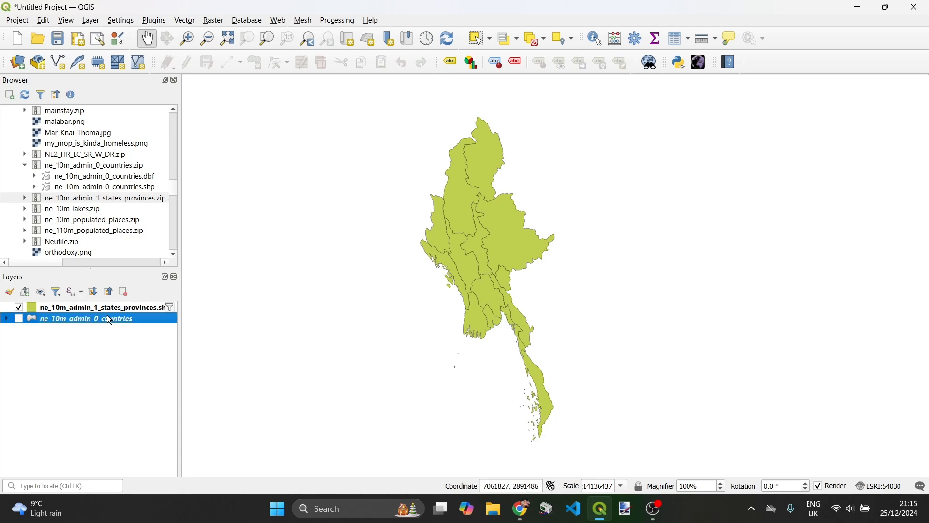
right_click(72, 309)
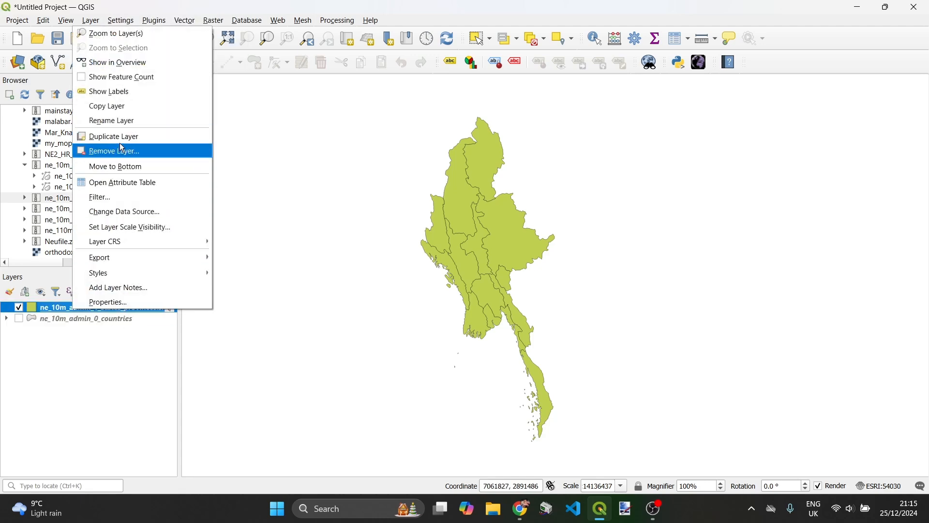
click(110, 151)
click(441, 269)
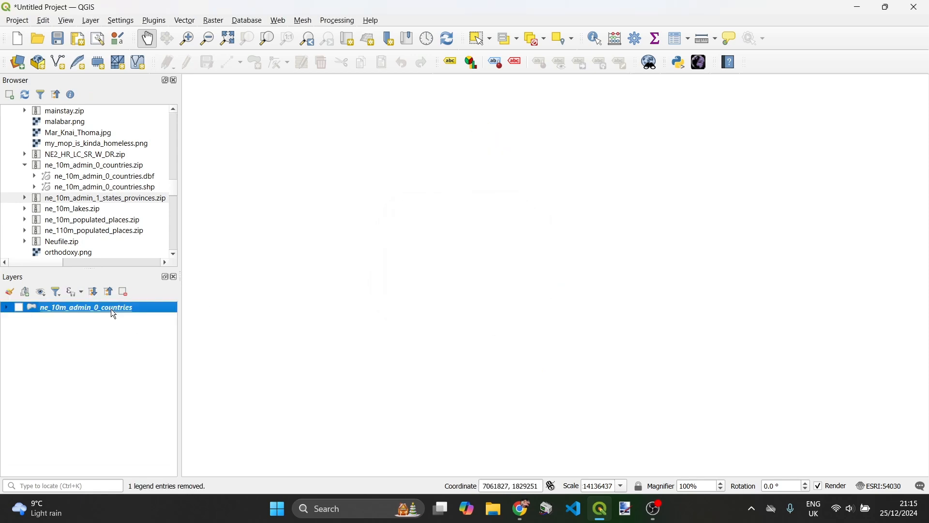
right_click(112, 308)
click(143, 150)
click(442, 267)
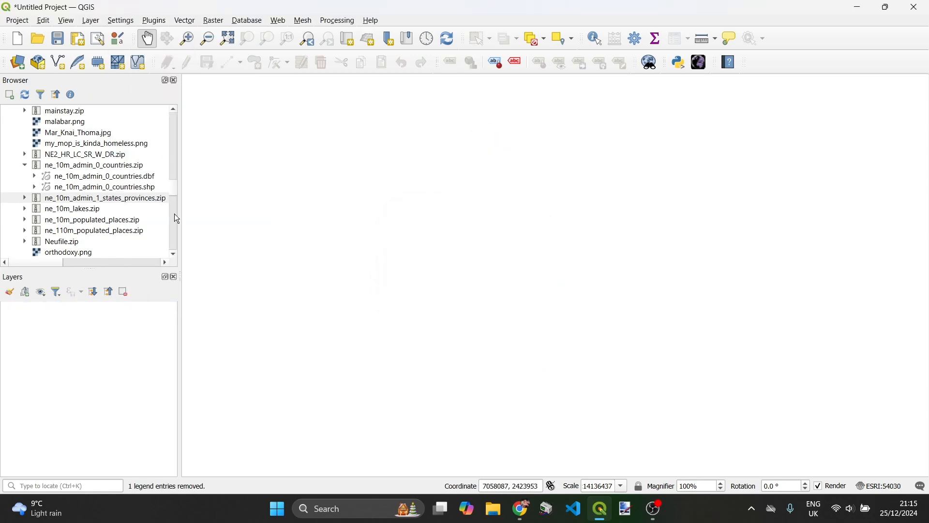
- Add ne_10m_admin_0_countries.shp to the map, with ne_10m_lakes.shp above it
drag(129, 187, 251, 202)
drag(705, 284, 606, 321)
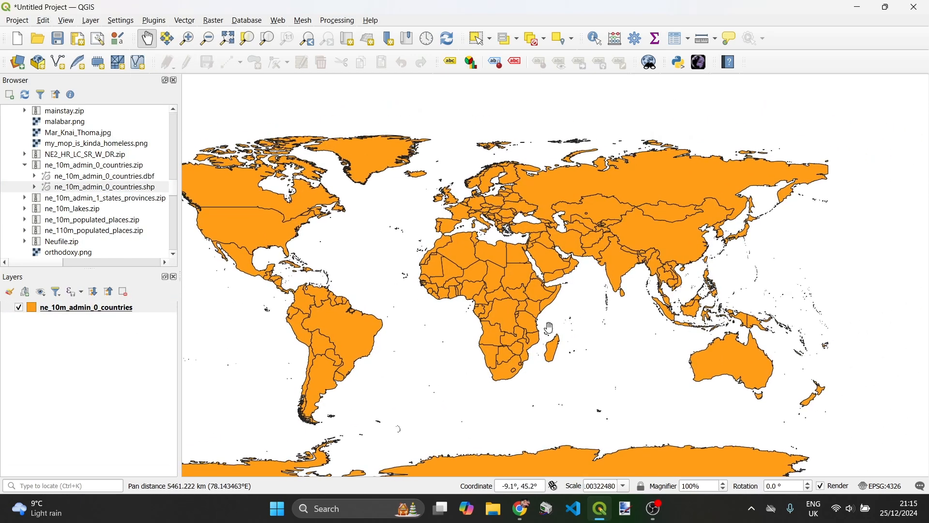
drag(548, 327, 614, 317)
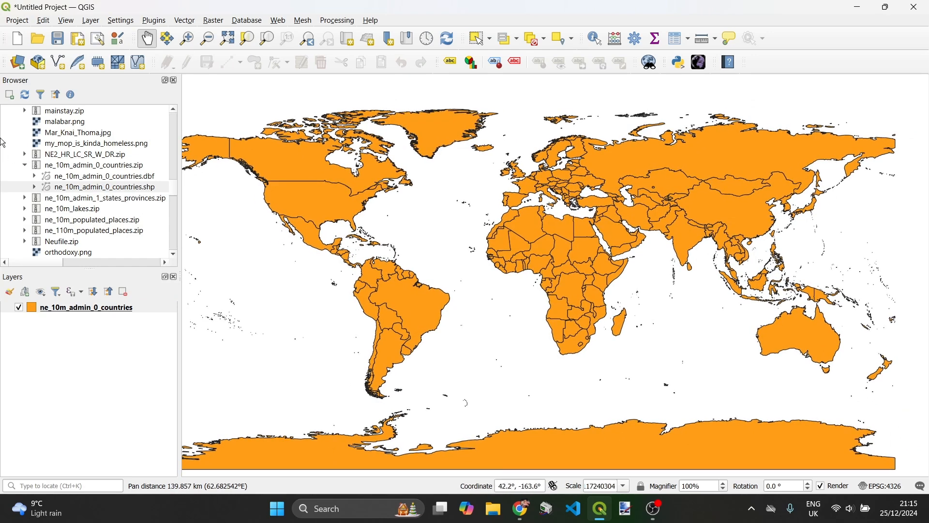
click(25, 209)
drag(48, 232, 292, 211)
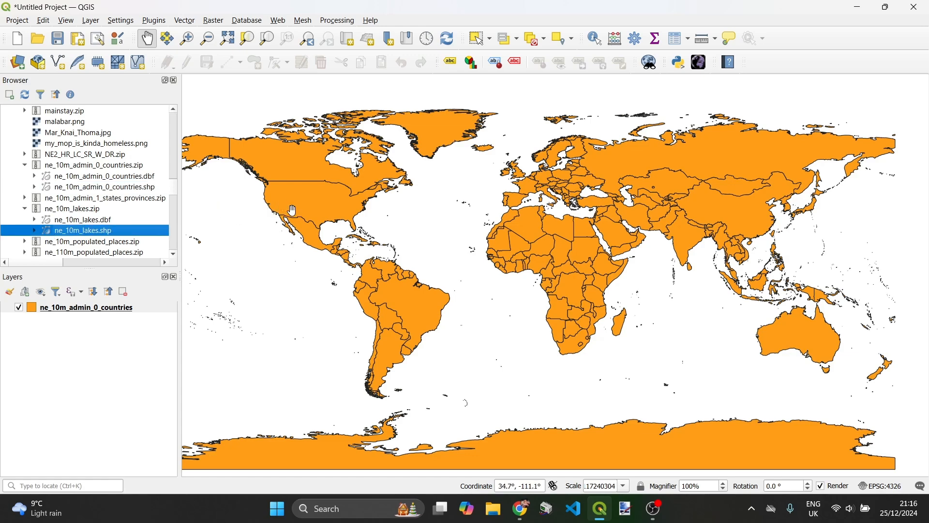
- Examine how the lakes overlay the countries, looking closely at the Great Lakes region of North America
drag(375, 209, 538, 307)
scroll(538, 307, up, 1)
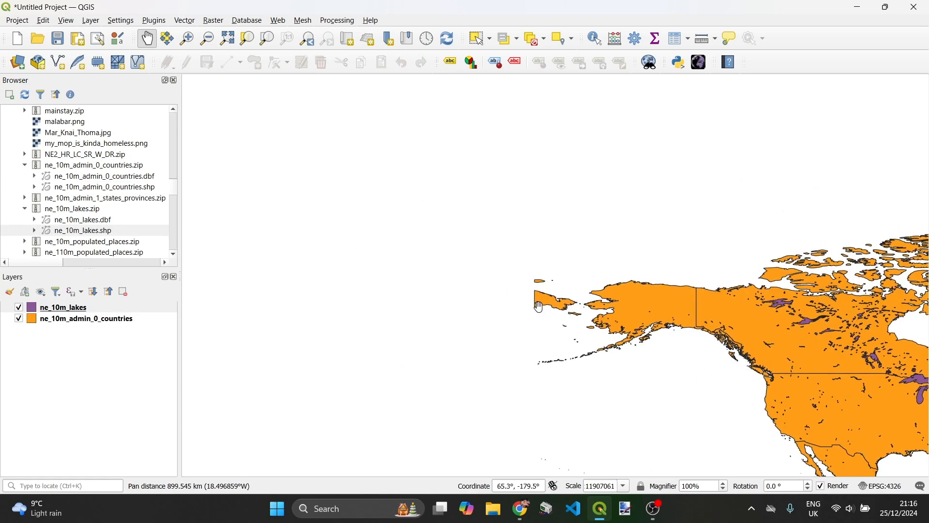
drag(801, 357, 549, 274)
drag(674, 292, 554, 291)
scroll(557, 303, up, 2)
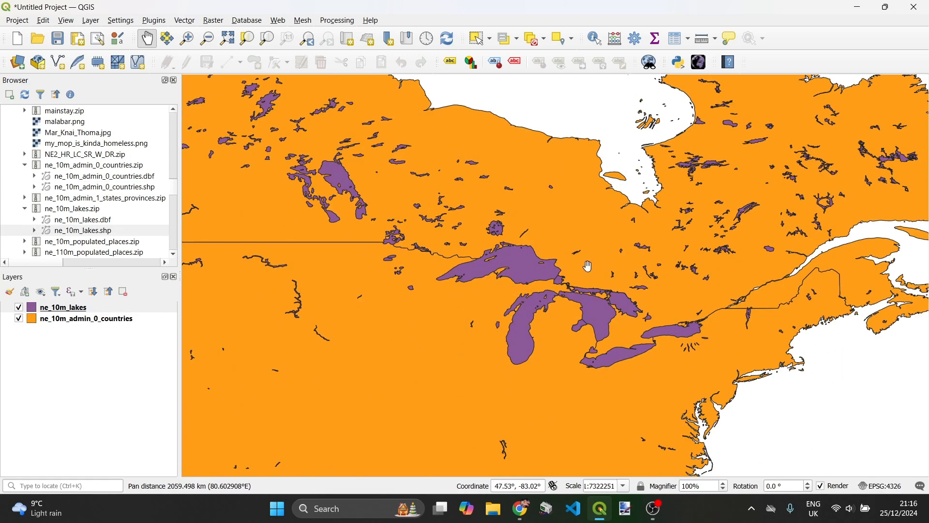
scroll(588, 266, down, 3)
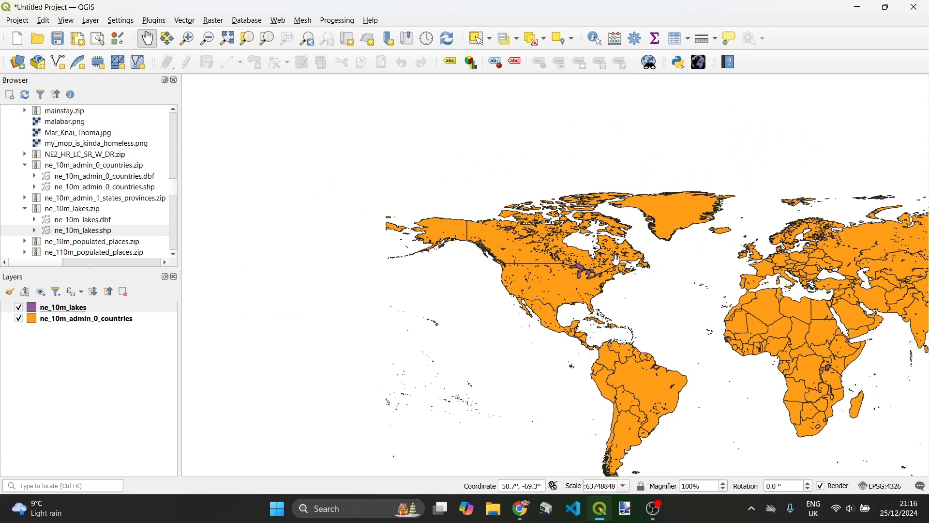
scroll(657, 236, down, 1)
drag(657, 236, 455, 245)
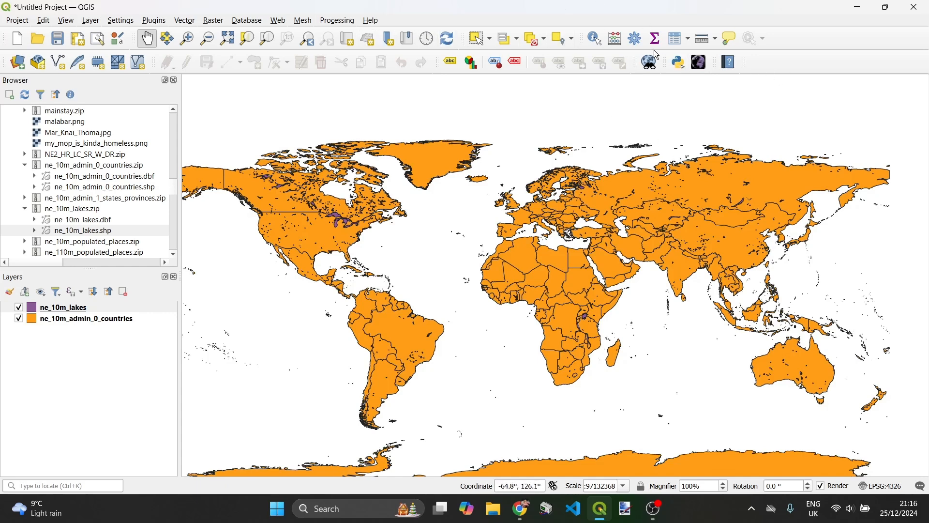
- Set up the Difference processing tool with ne_10m_admin_0_countries as the input layer and ne_10m_lakes as the overlay layer
click(637, 40)
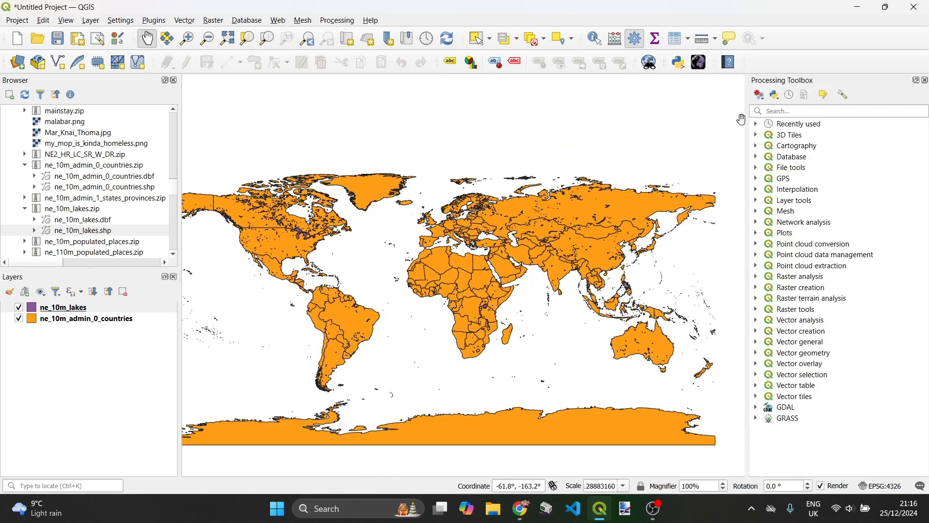
click(756, 125)
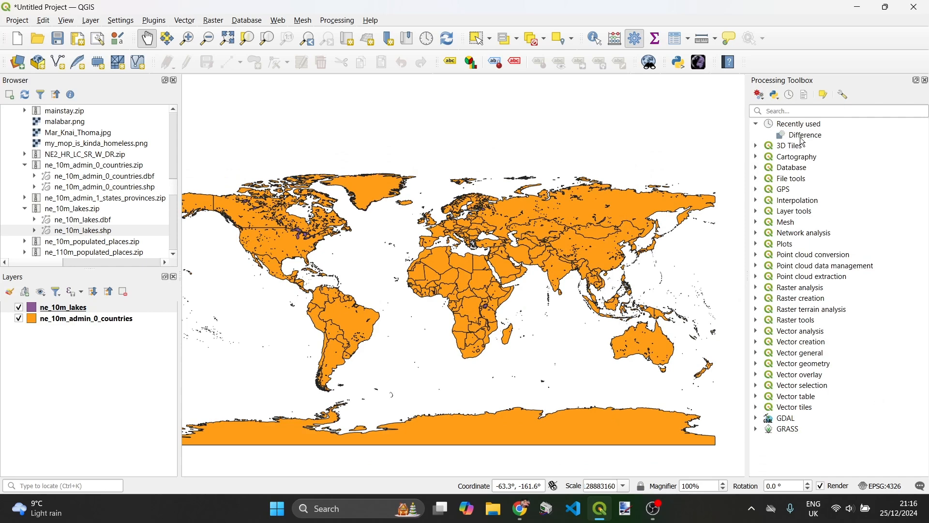
double_click(803, 136)
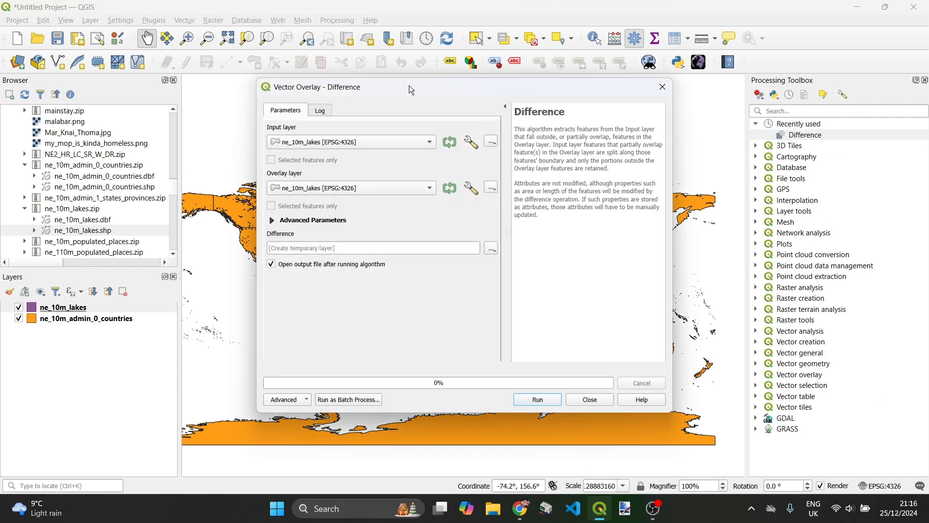
drag(410, 87, 465, 73)
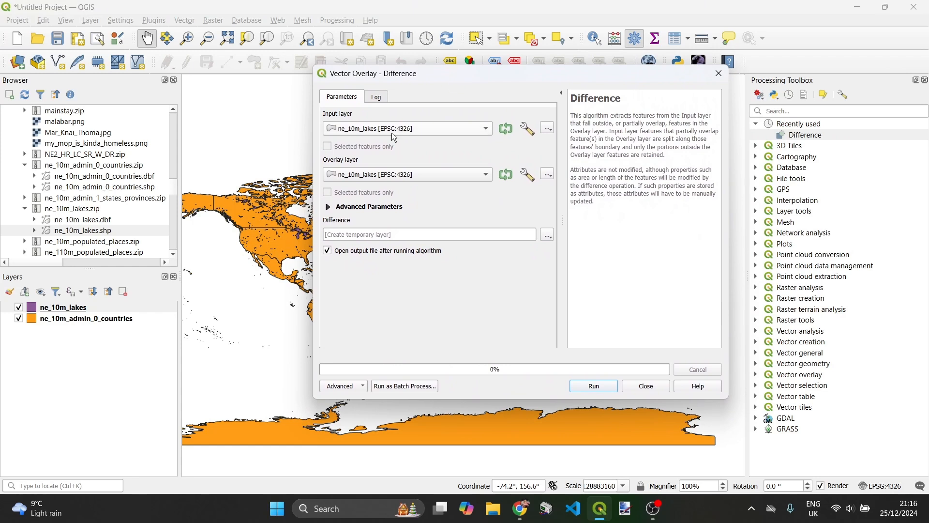
click(372, 128)
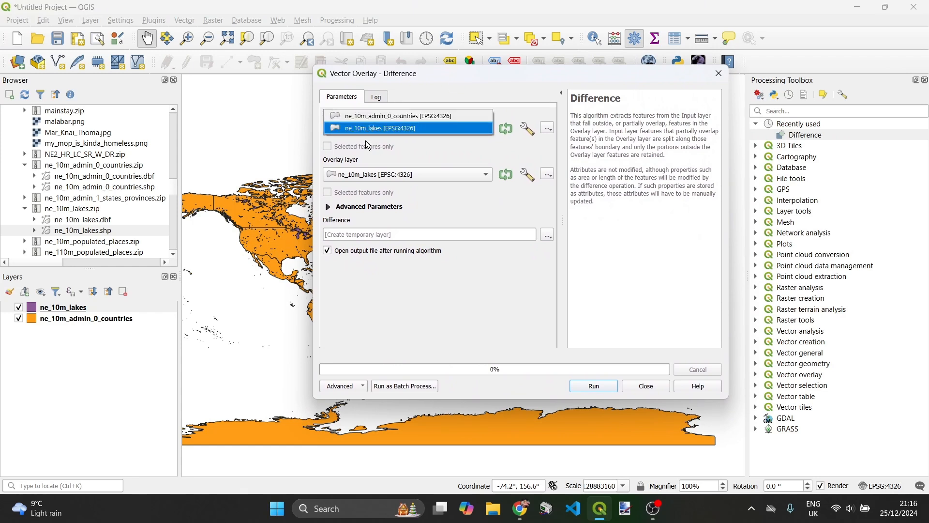
click(379, 118)
click(395, 179)
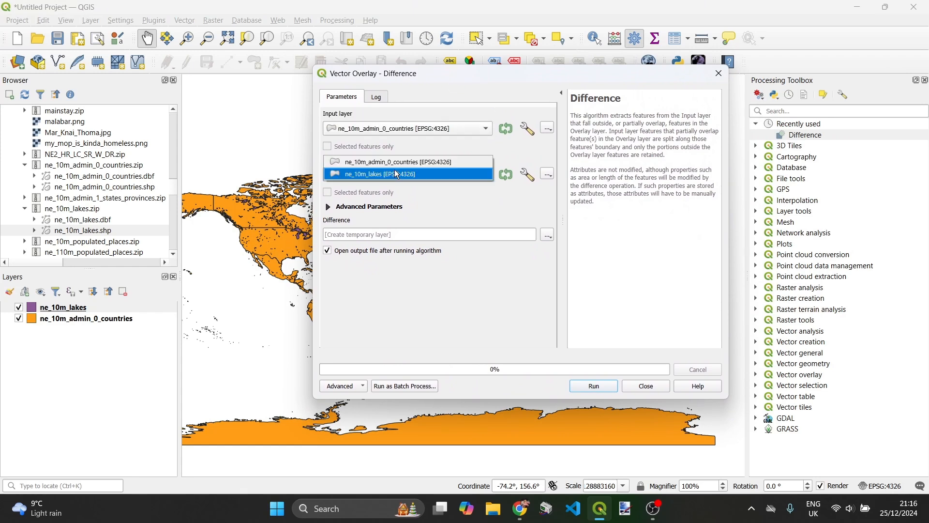
click(403, 177)
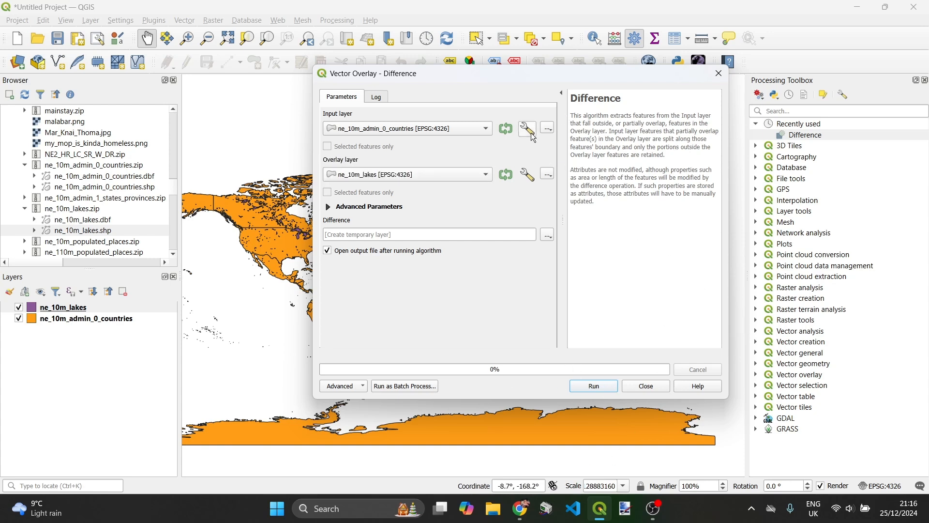
drag(474, 65, 500, 75)
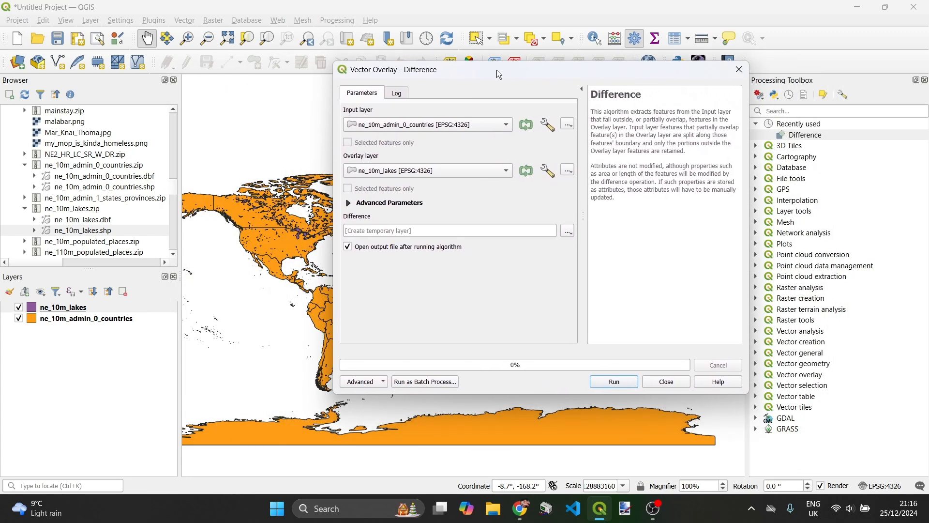
- Set invalid feature filtering to Do not Filter (Better Performance) for both the input and overlay layers
click(548, 127)
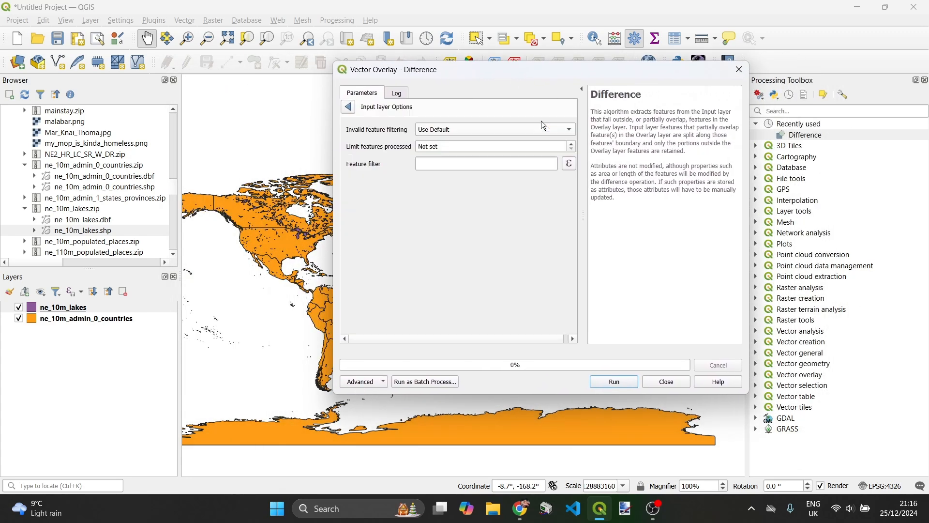
click(471, 129)
click(479, 154)
click(481, 134)
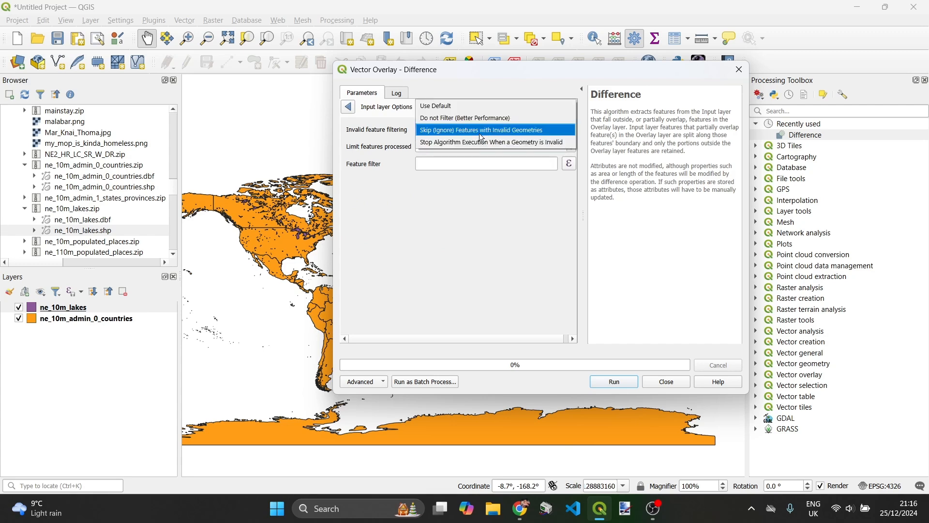
click(435, 118)
click(349, 106)
click(549, 166)
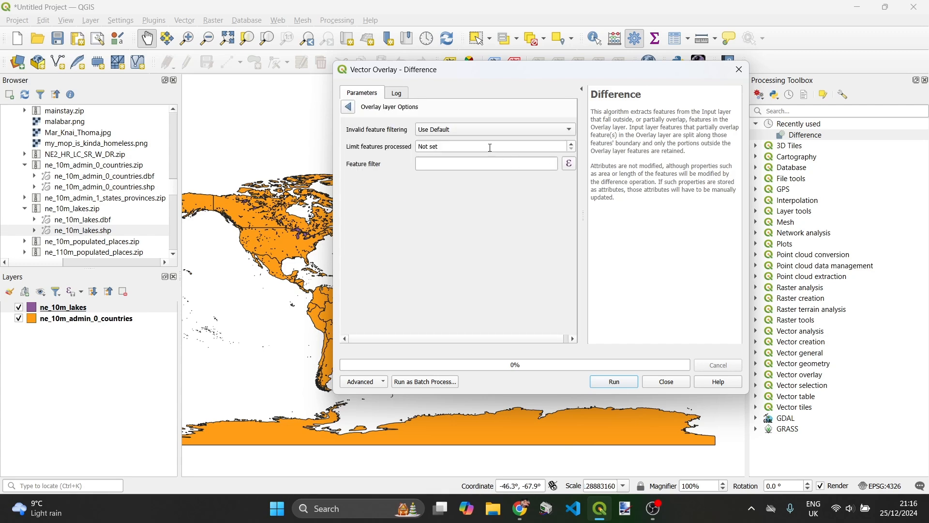
click(468, 129)
click(457, 139)
click(349, 107)
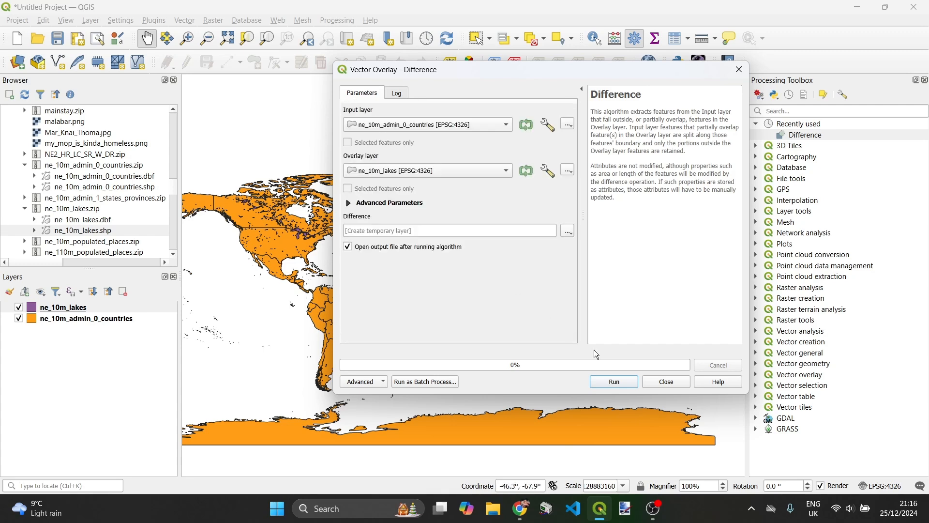
- Run the Difference into a temporary layer and hide the original ne_10m_lakes and ne_10m_admin_0_countries layers
click(614, 380)
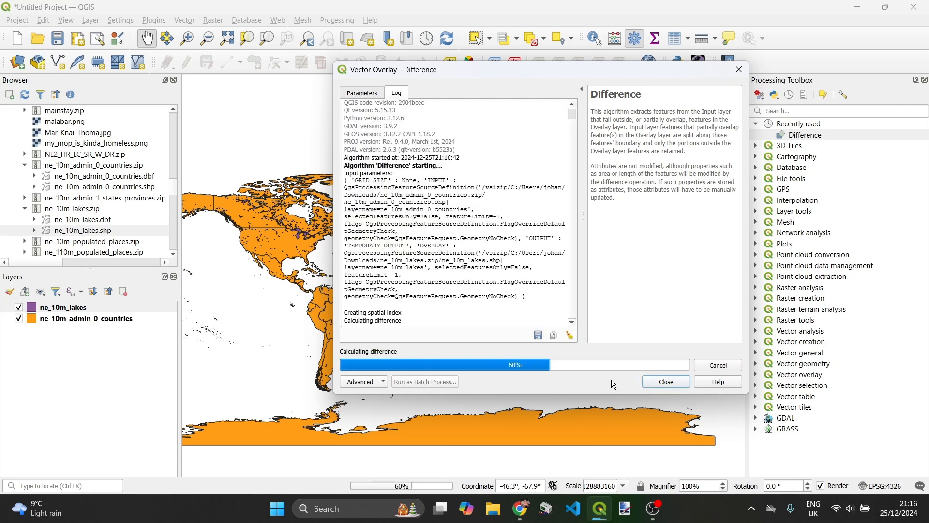
click(667, 384)
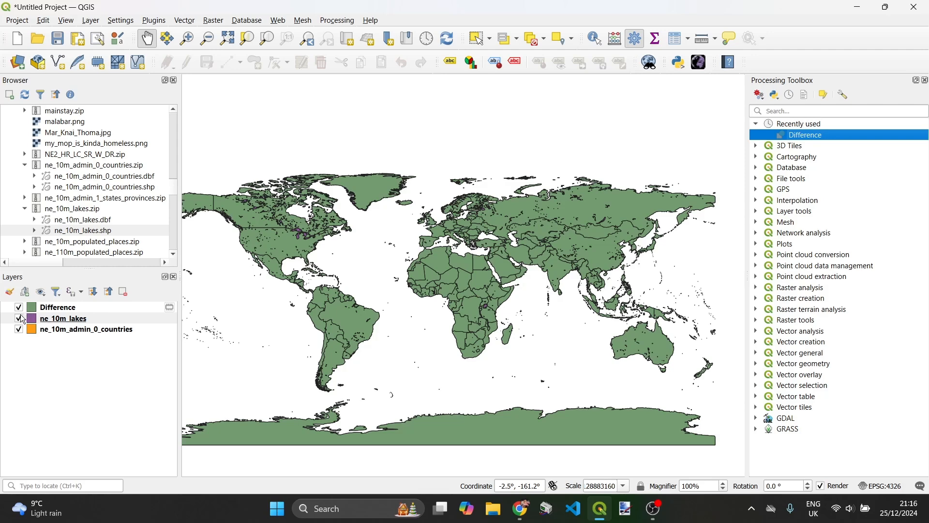
click(19, 318)
click(19, 330)
- Examine the Difference layer across Africa, northern Europe and the Americas to check where lakes are cut out of the countries
drag(505, 256, 283, 329)
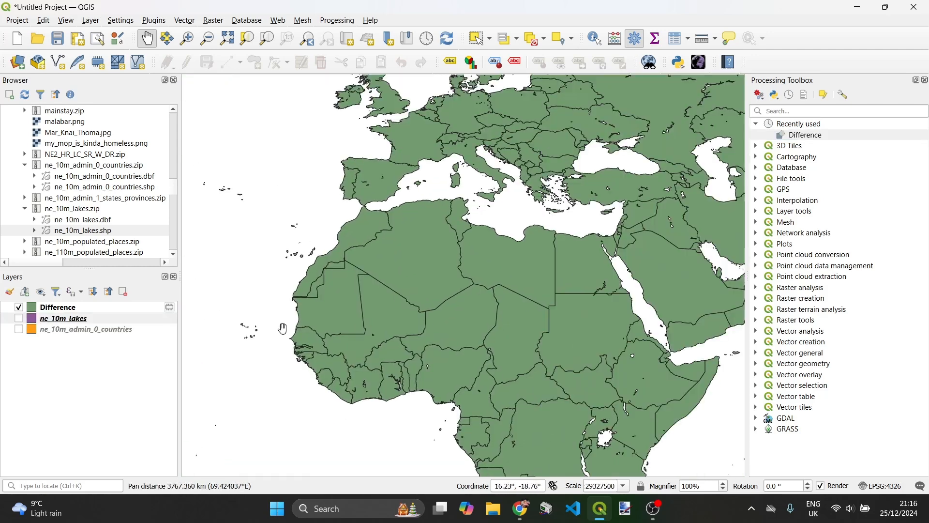
drag(411, 309, 291, 271)
drag(532, 232, 506, 249)
scroll(463, 194, up, 5)
scroll(462, 194, down, 4)
scroll(478, 216, up, 3)
drag(449, 249, 506, 281)
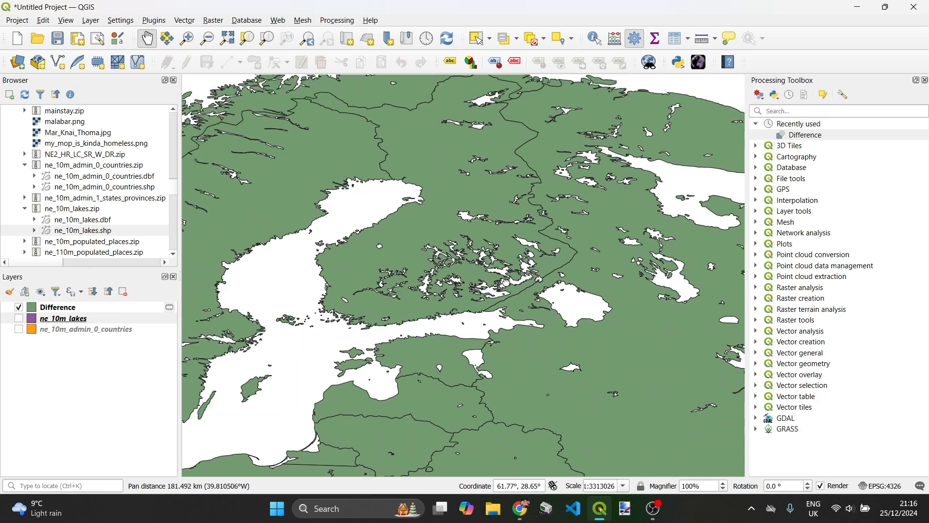
scroll(506, 281, up, 2)
scroll(505, 282, down, 3)
drag(532, 321, 481, 305)
scroll(529, 310, down, 5)
scroll(529, 327, up, 2)
scroll(497, 266, up, 1)
drag(580, 294, 473, 336)
drag(533, 285, 555, 278)
drag(414, 298, 523, 280)
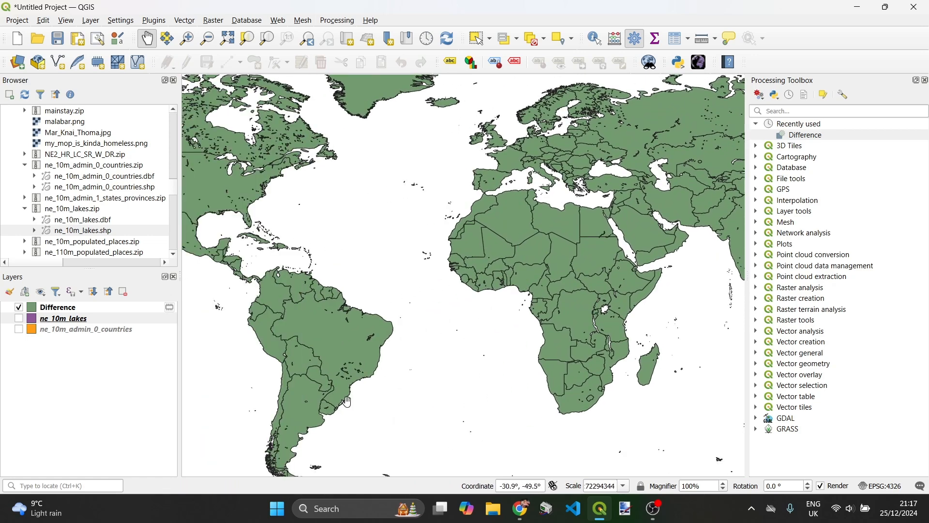
drag(569, 167, 515, 197)
drag(527, 194, 599, 202)
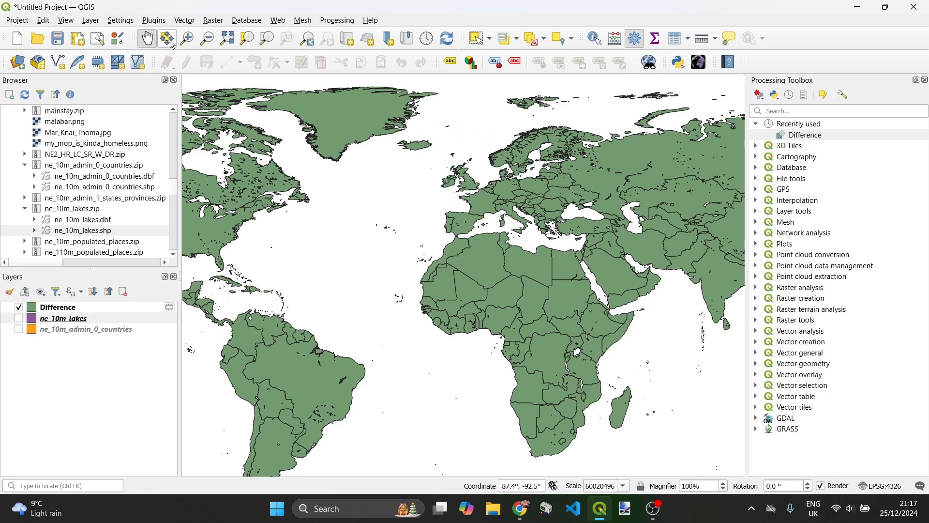
- Remove the Difference, ne_10m_lakes and ne_10m_admin_0_countries layers from the project
click(20, 308)
shift+click(49, 325)
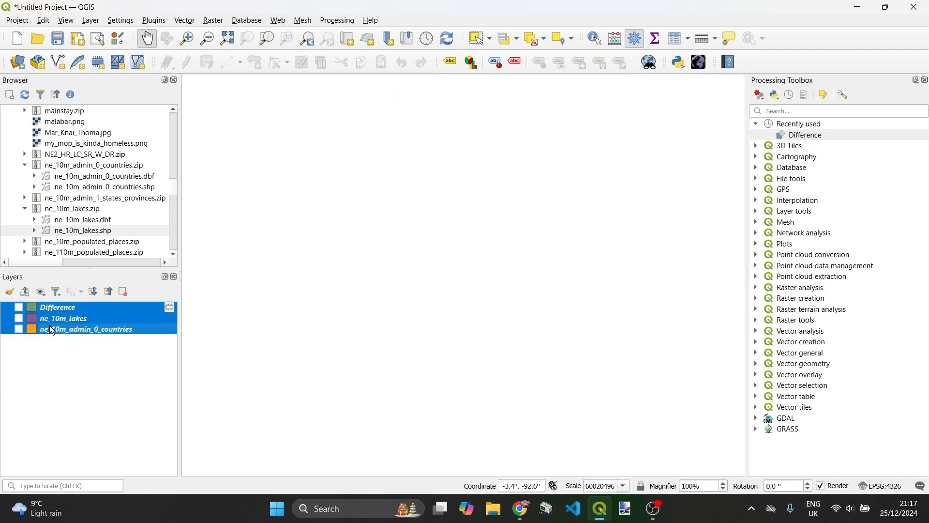
right_click(48, 323)
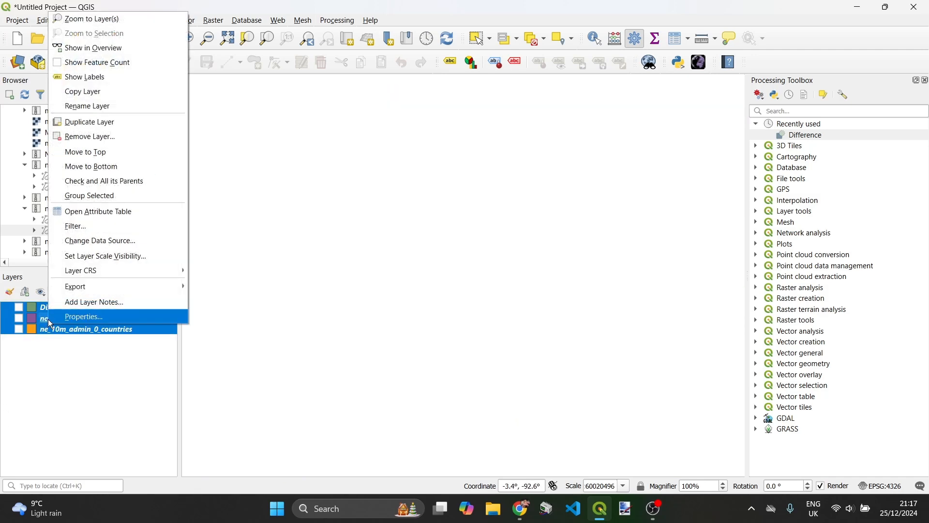
click(87, 136)
click(447, 271)
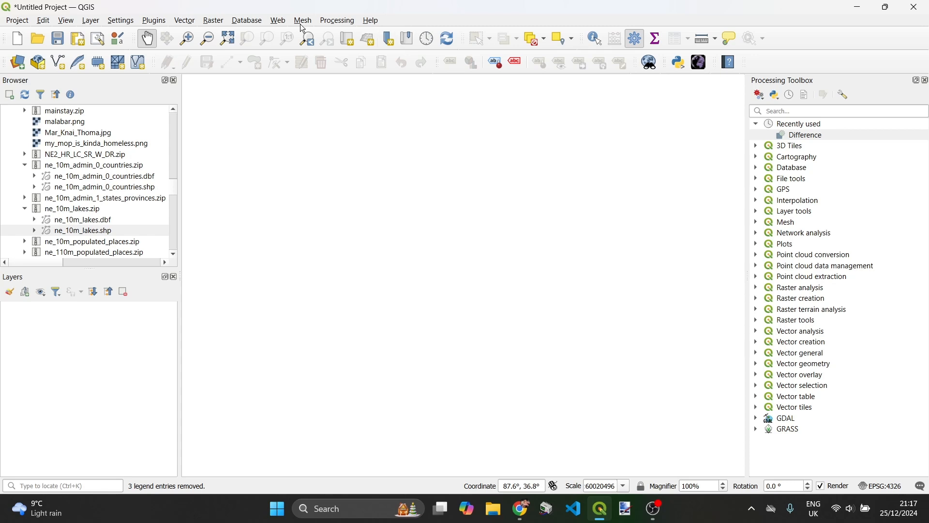
- Build a Globe view with Countries 50m and Graticules 10, add it to the map and hide its Halo layer
click(159, 21)
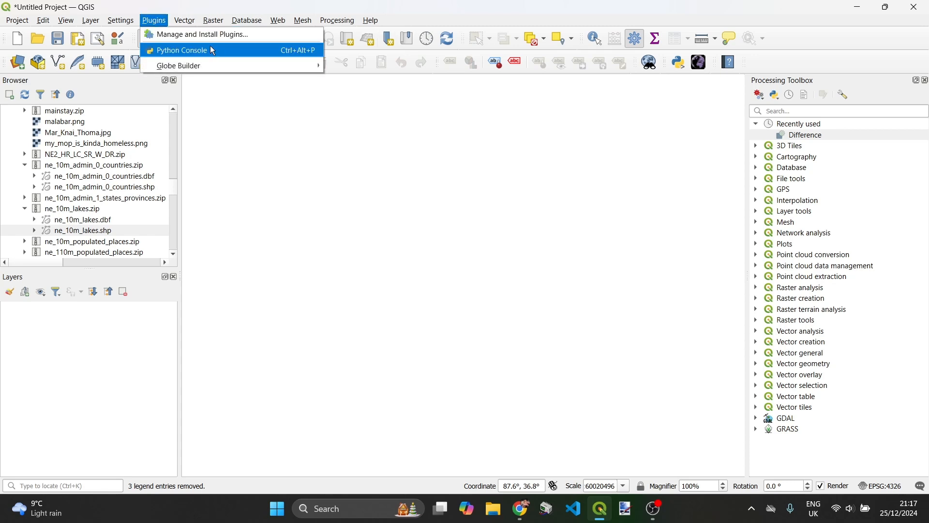
mouse_move(205, 66)
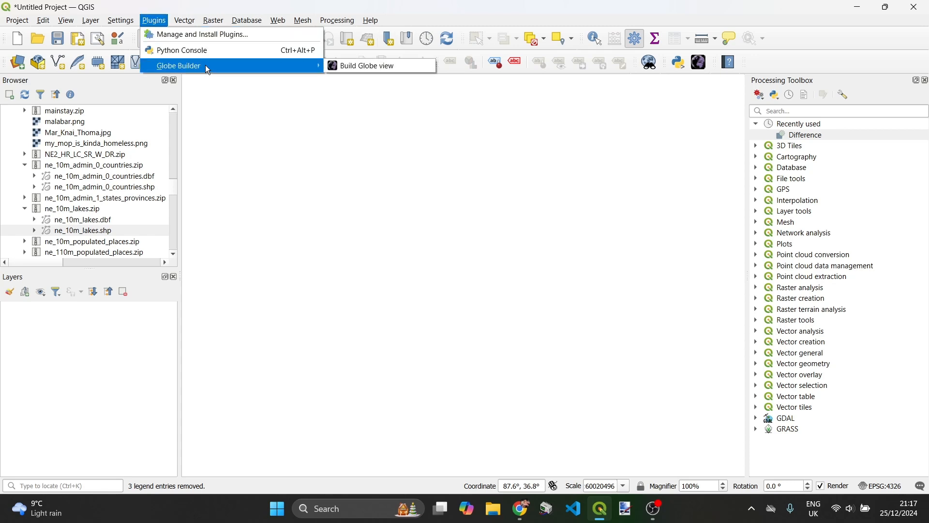
click(341, 66)
click(900, 438)
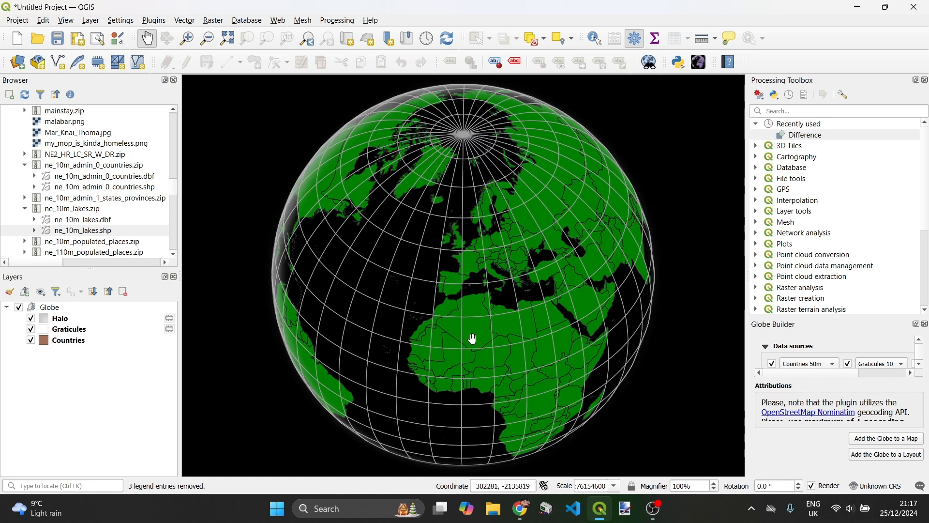
click(31, 319)
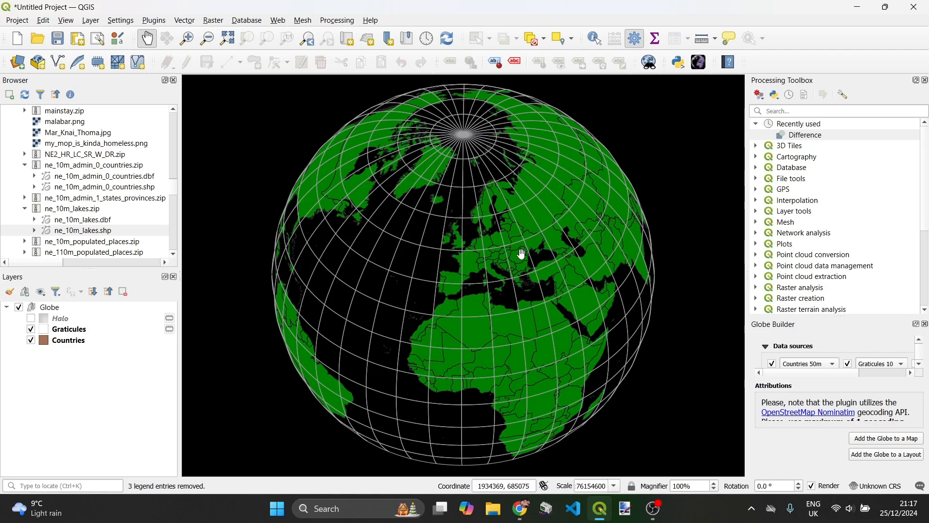
- Close the Processing Toolbox and re-add the globe to the map, centered on the current view over Turkey
click(184, 43)
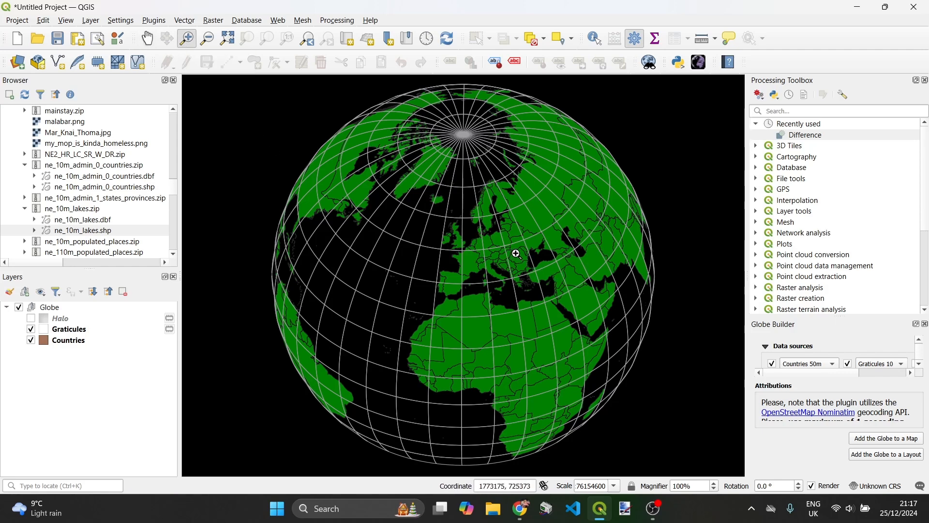
drag(515, 254, 583, 294)
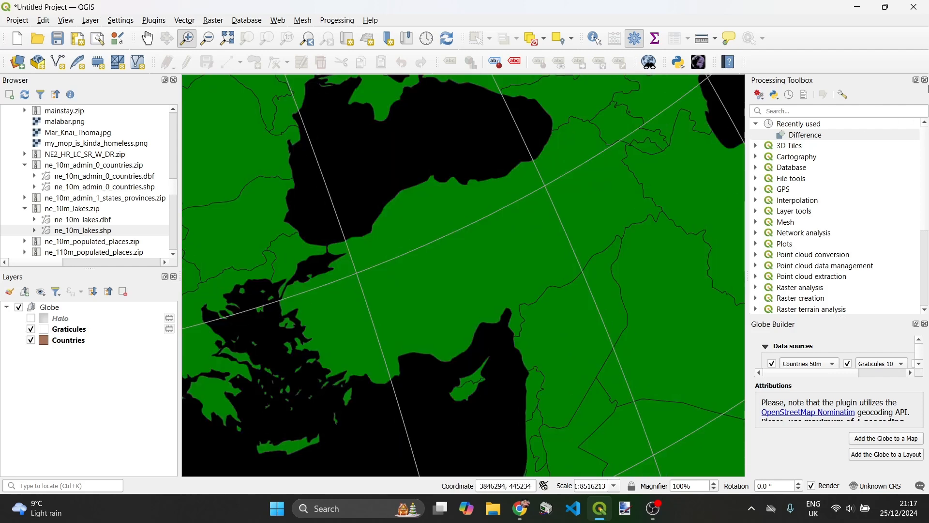
click(925, 80)
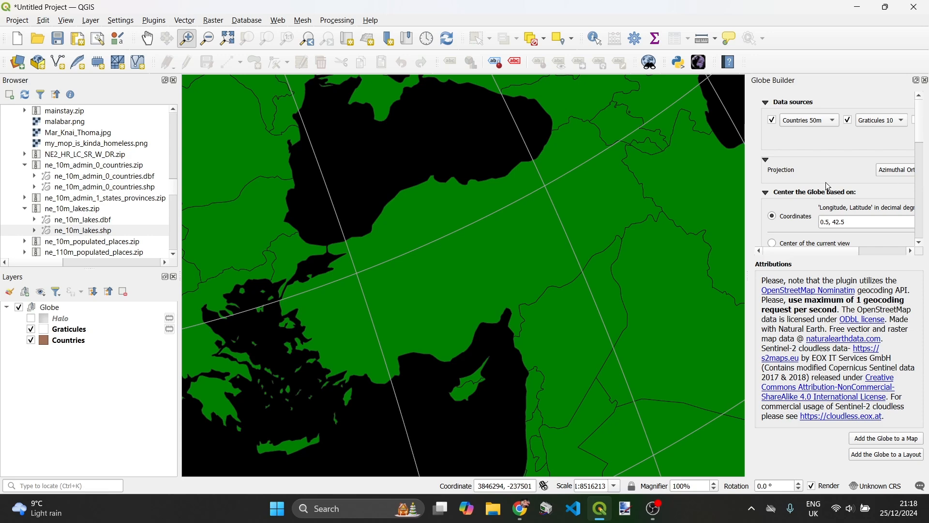
scroll(828, 186, down, 1)
scroll(796, 205, down, 6)
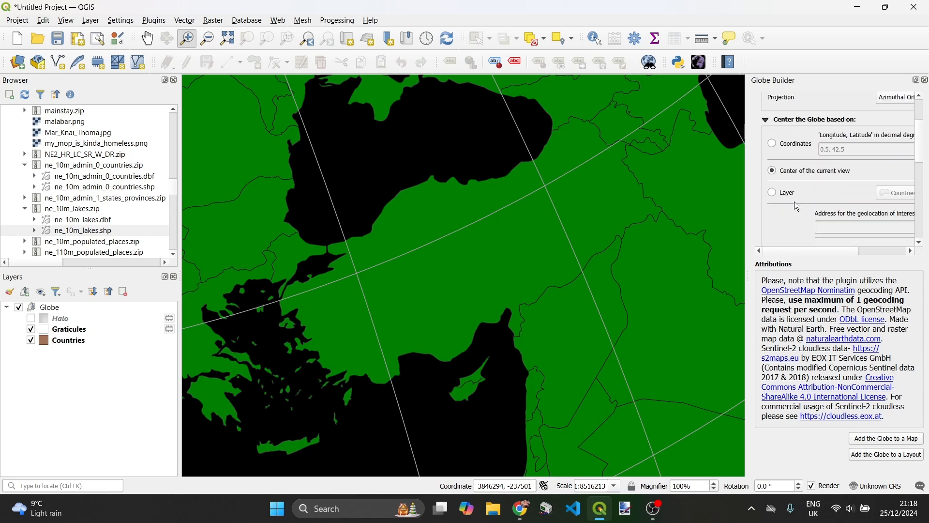
scroll(792, 202, up, 8)
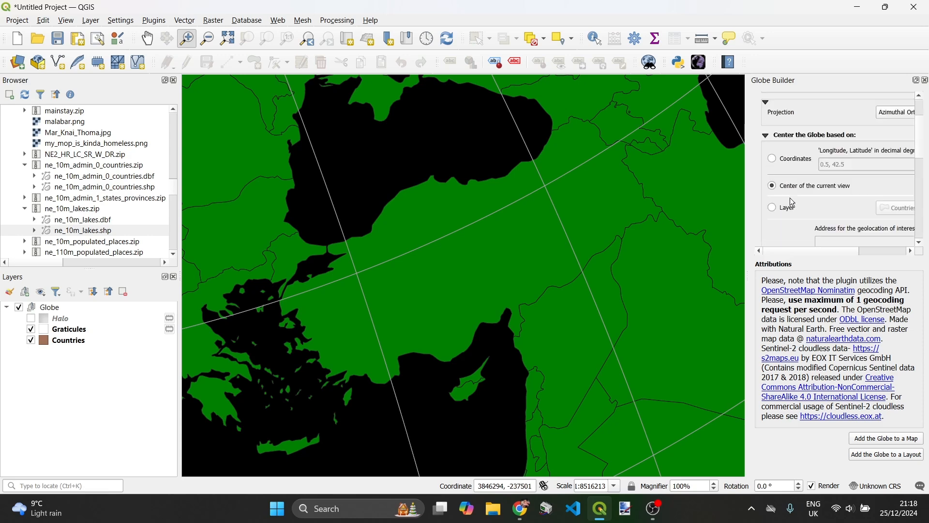
scroll(792, 202, down, 1)
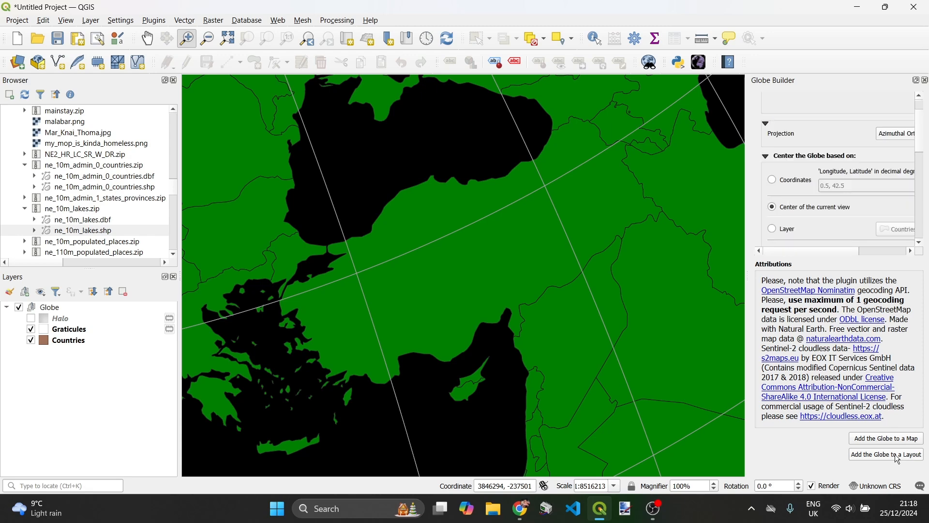
click(882, 440)
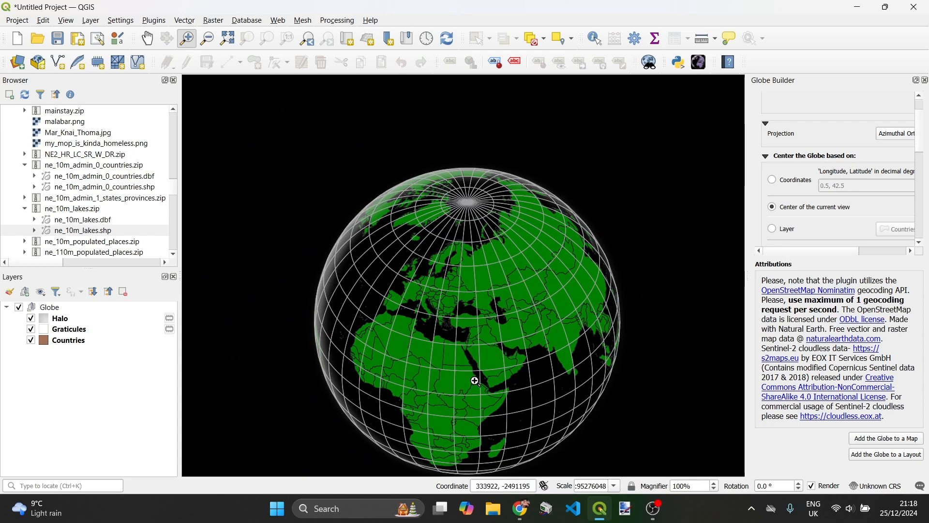
- Examine the recentered globe around the Persian Gulf, the eastern Mediterranean and Greece, closing the Globe Builder panel
click(468, 353)
scroll(541, 323, up, 3)
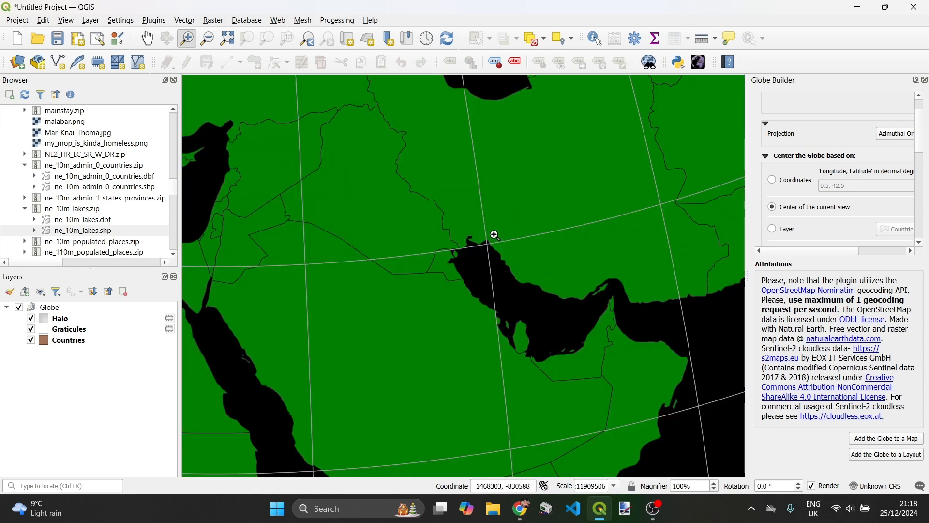
scroll(491, 234, down, 5)
scroll(425, 207, up, 5)
scroll(522, 241, down, 1)
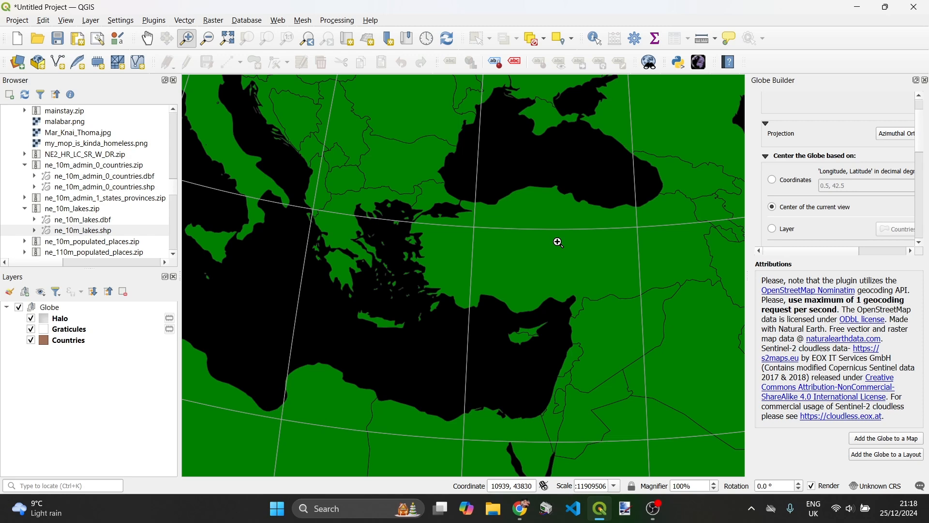
click(925, 81)
scroll(657, 184, down, 2)
drag(635, 193, 566, 230)
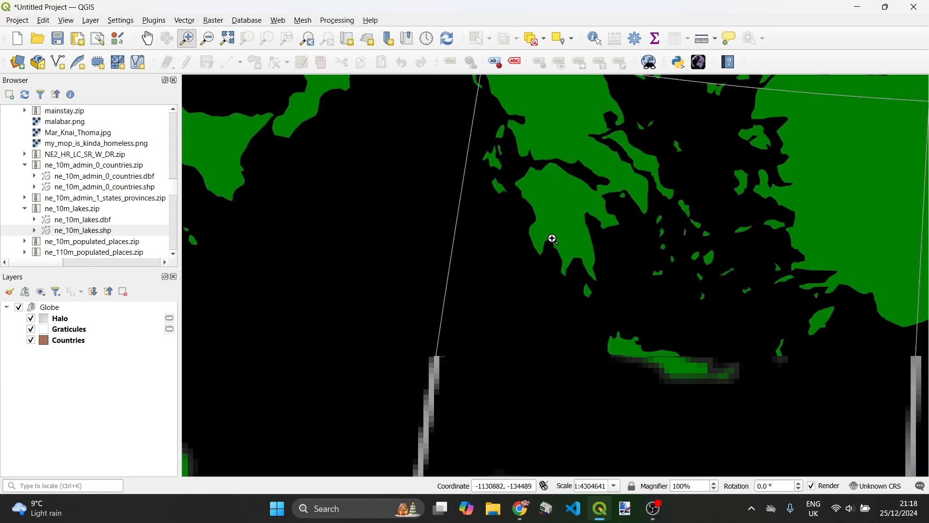
scroll(504, 265, down, 4)
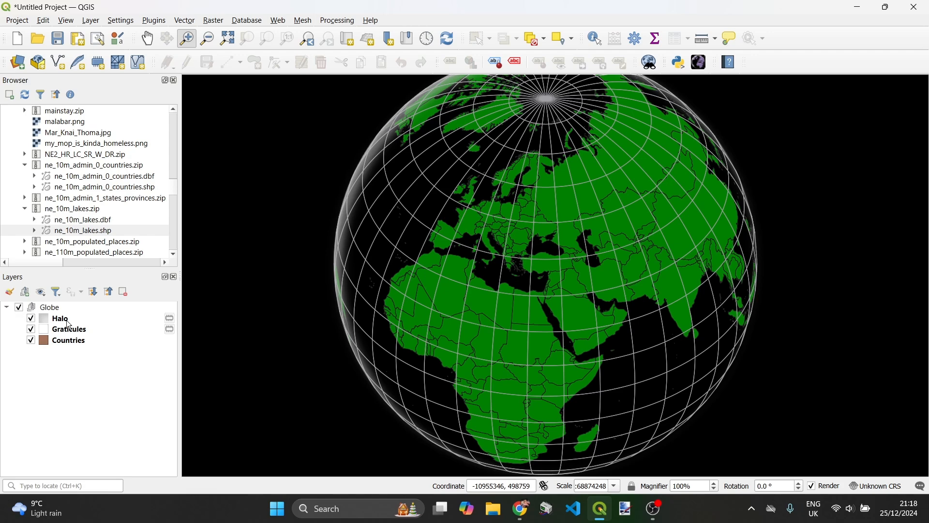
- Start a new project, discarding the temporary globe layers, and add ne_10m_admin_0_countries.shp to the map
click(17, 38)
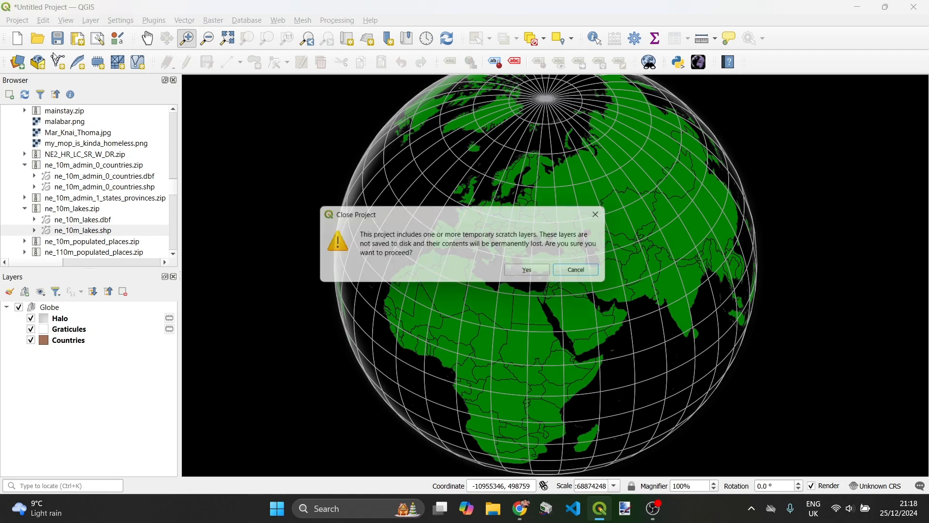
click(546, 273)
click(493, 272)
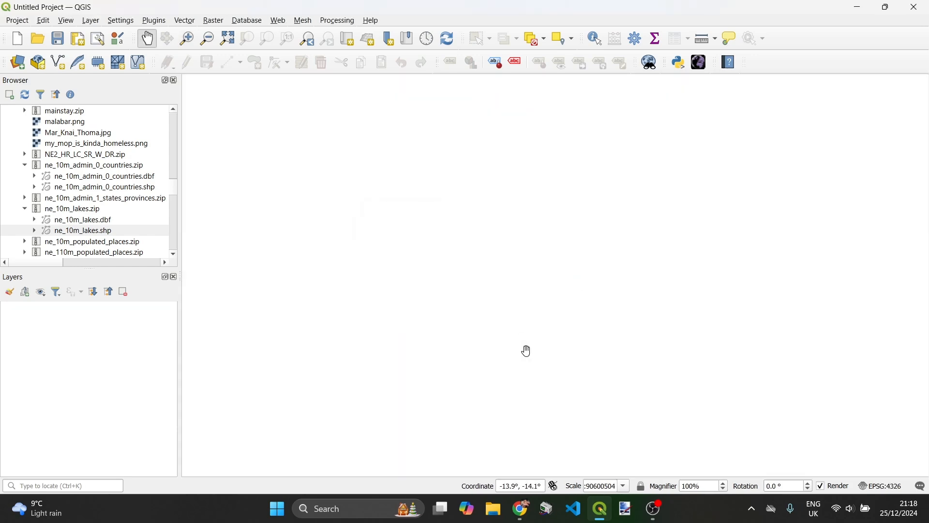
double_click(110, 187)
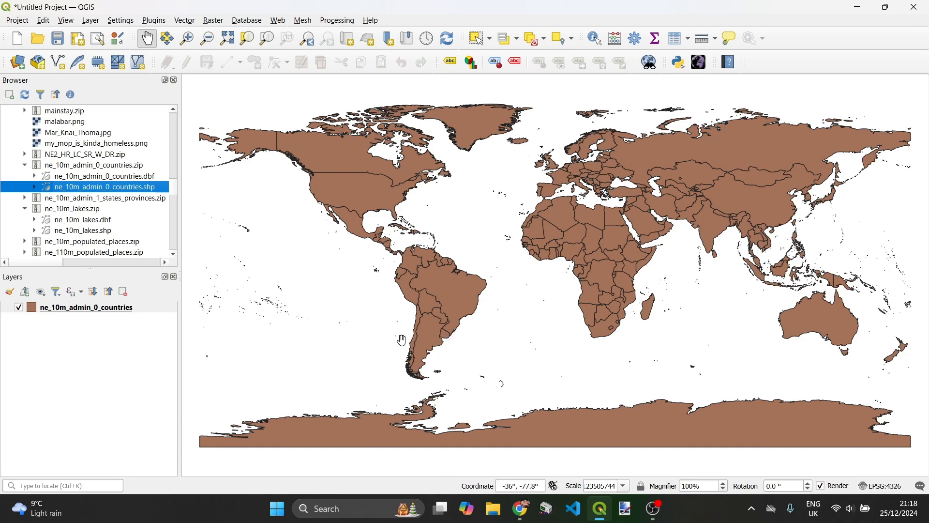
- Create a print layout titled east_asia with the map canvas framed on East Asia
drag(724, 215, 531, 244)
scroll(531, 243, up, 4)
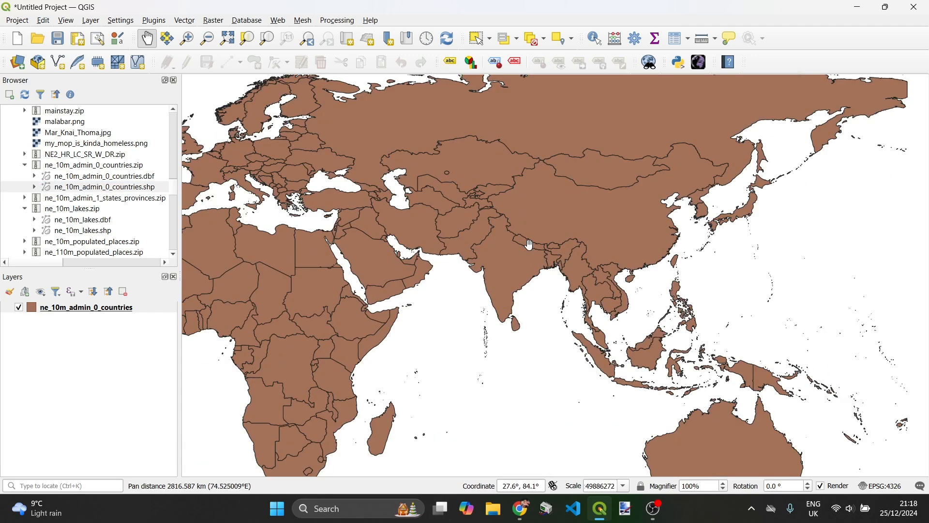
drag(395, 265, 611, 277)
drag(425, 309, 392, 351)
drag(658, 265, 453, 276)
drag(542, 278, 504, 335)
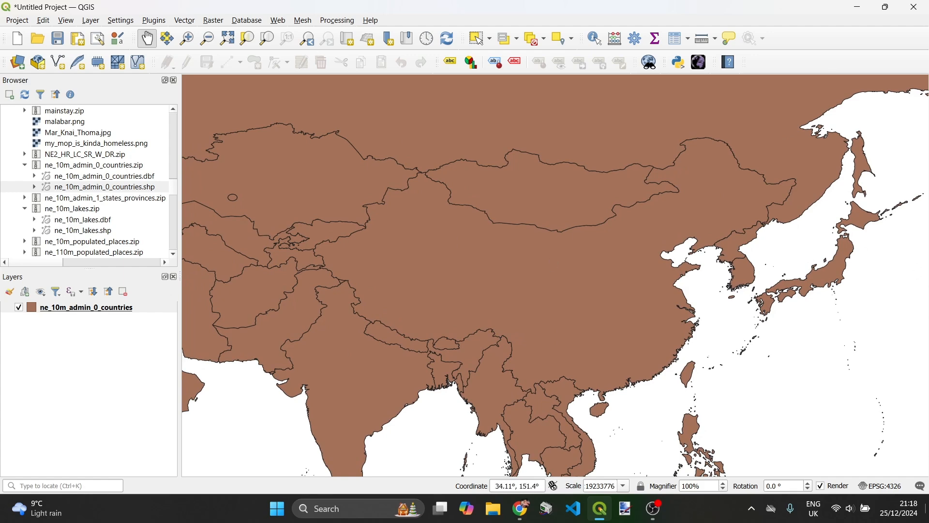
click(11, 21)
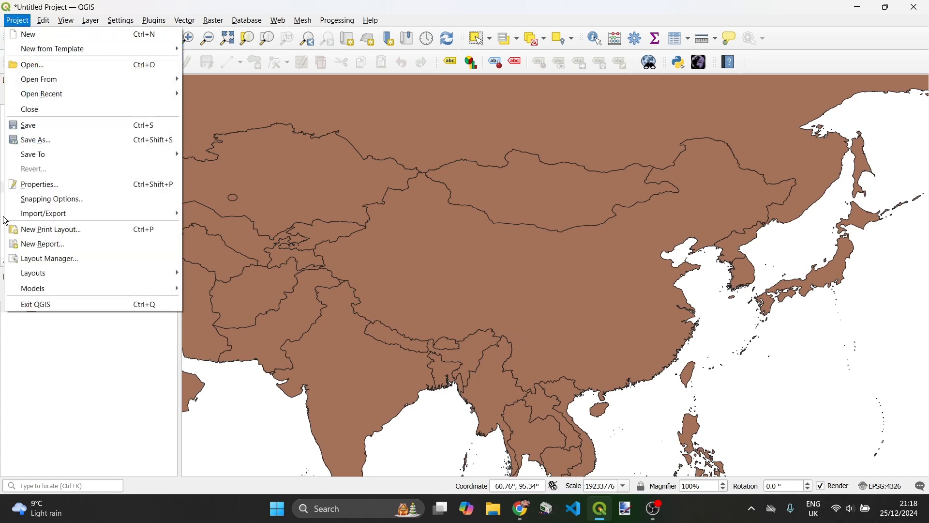
click(21, 231)
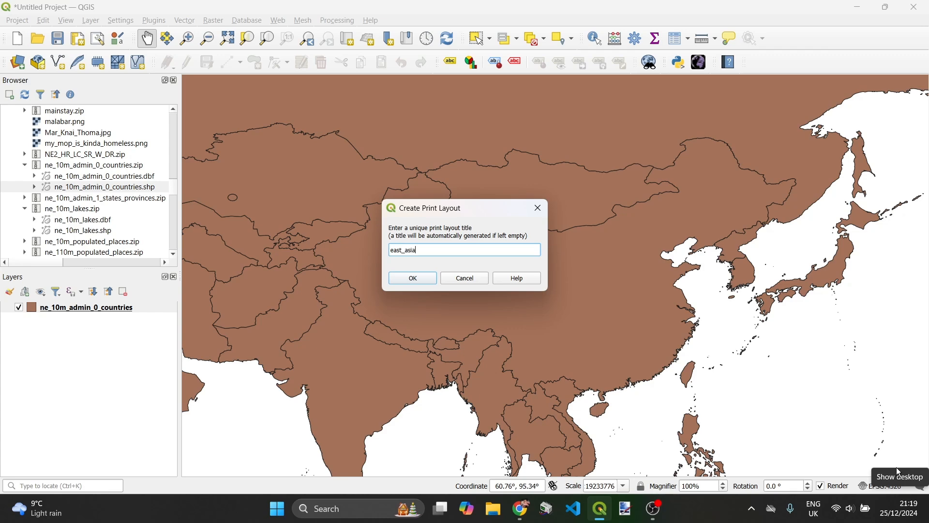
text(east_asia)
key(Return)
- Open the layout page's properties and look through the available page sizes without changing the A4 setting
right_click(290, 276)
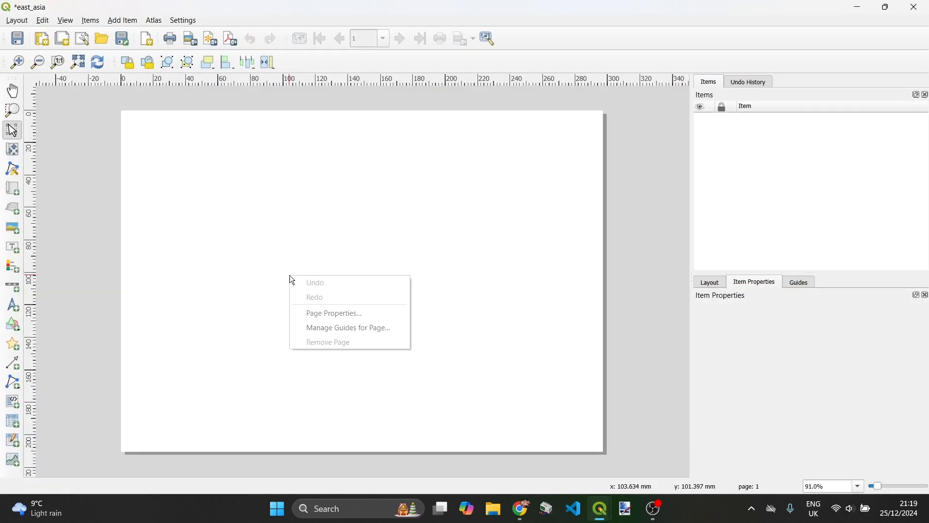
click(321, 315)
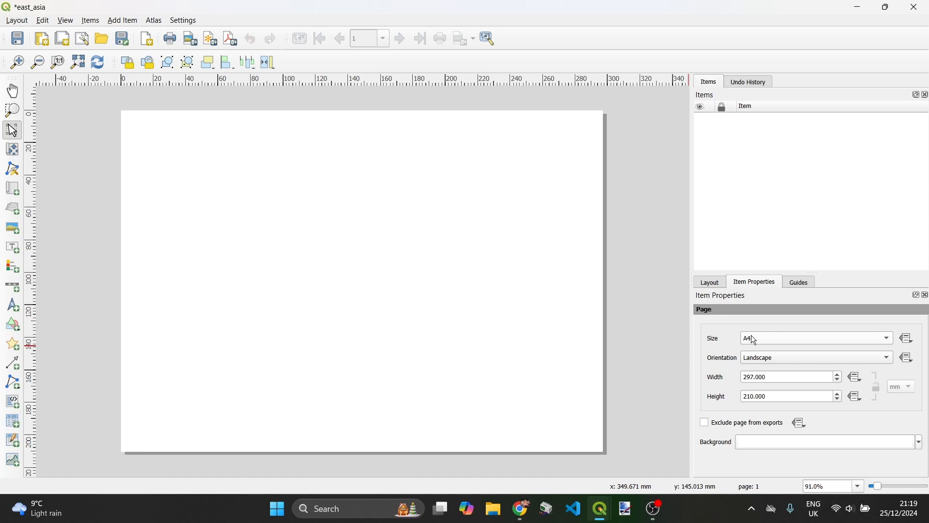
click(785, 338)
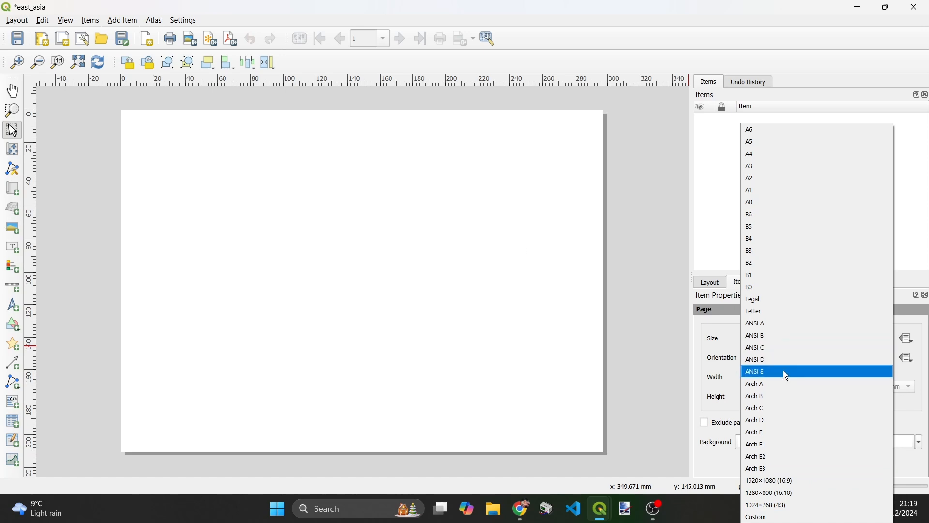
click(696, 254)
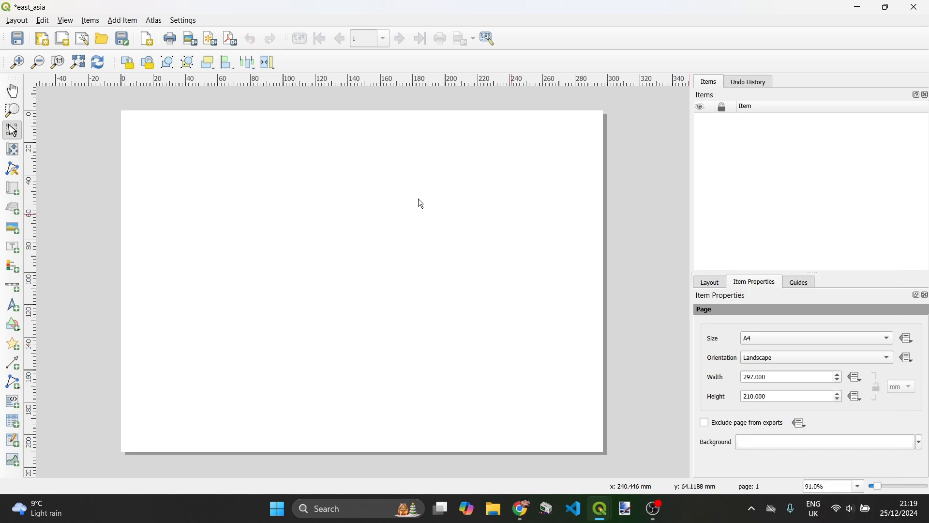
- Add a map item of about 297 × 210 mm covering the whole layout page
click(13, 188)
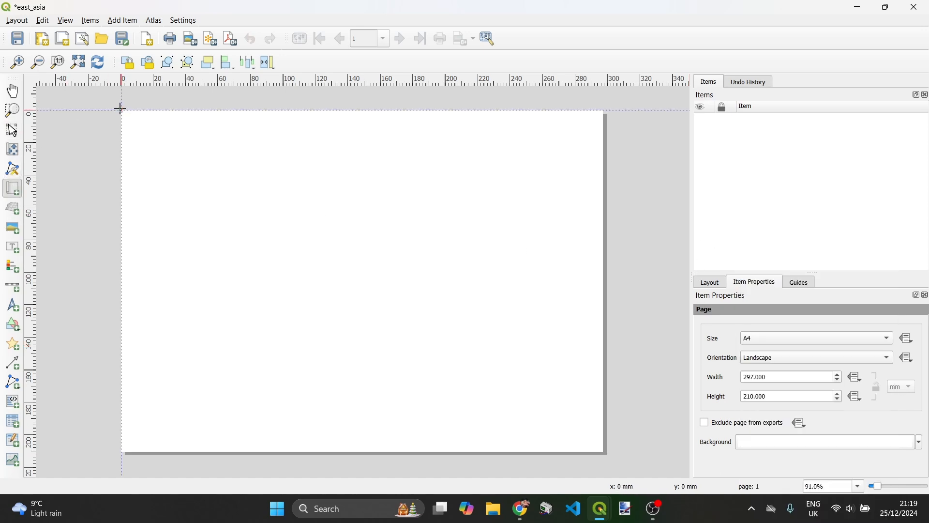
drag(120, 108, 603, 451)
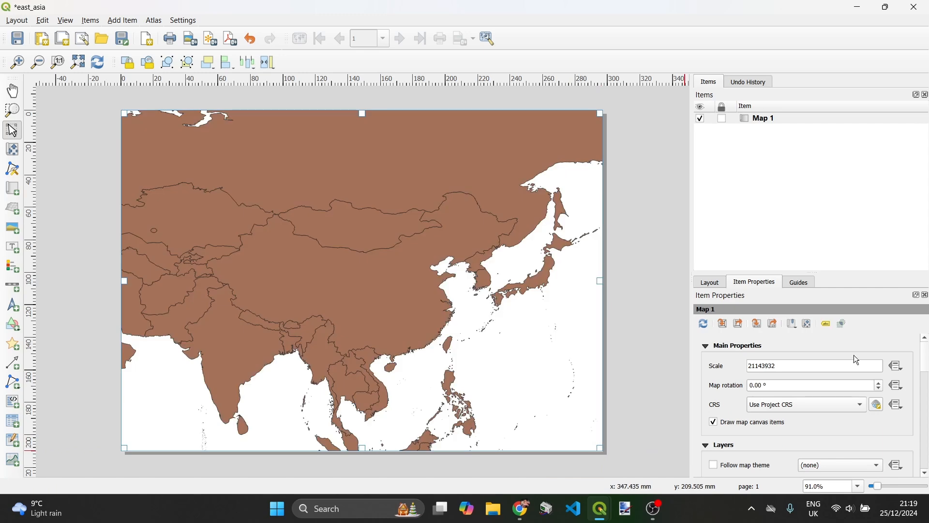
- Export the layout as the PNG image east_asia in the Downloads > Europe folder at 300 dpi, 3507 × 2480 px
click(16, 21)
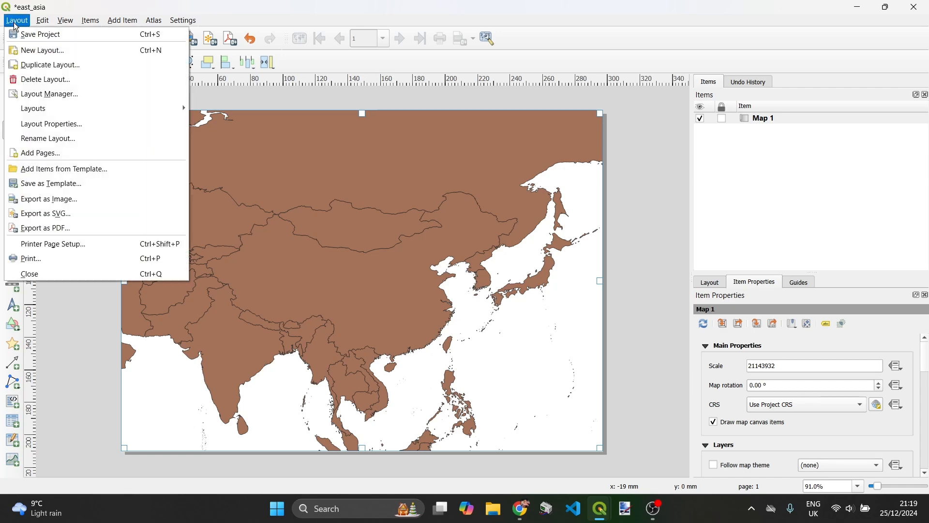
click(42, 193)
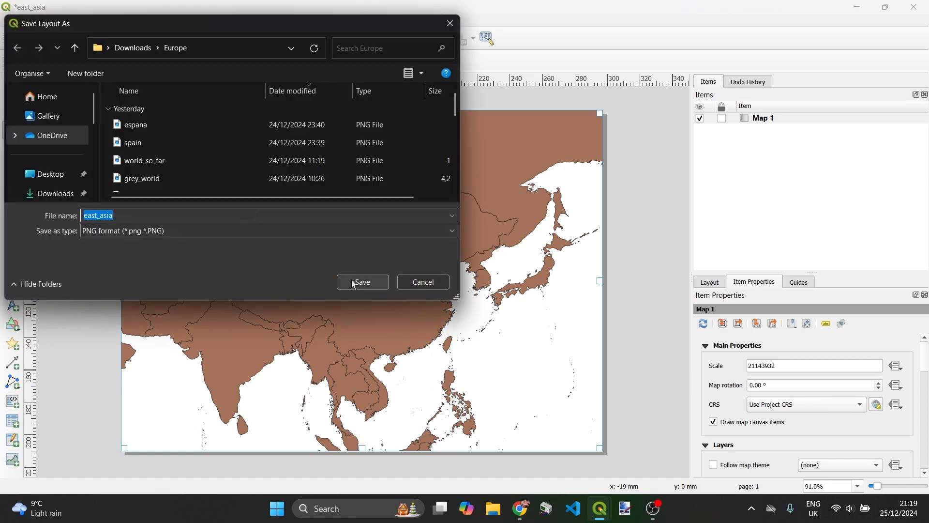
click(351, 280)
drag(368, 88, 450, 72)
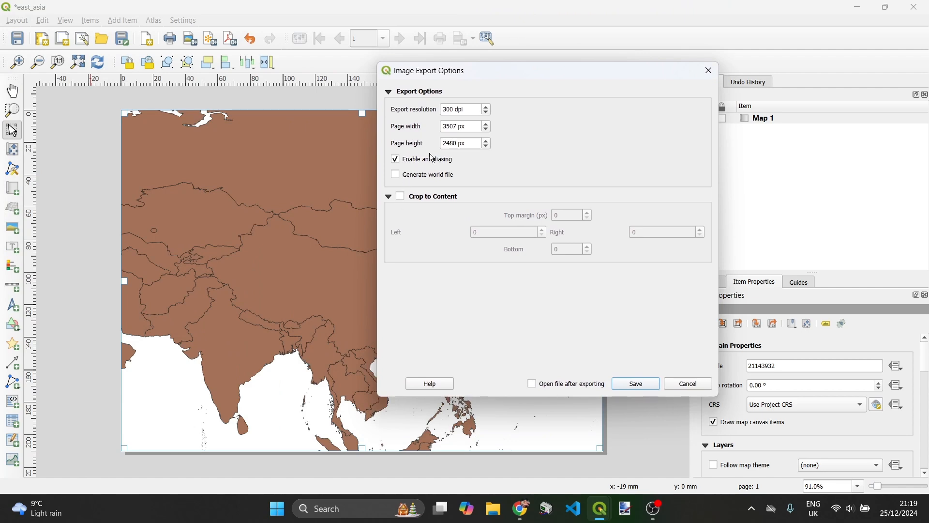
click(636, 383)
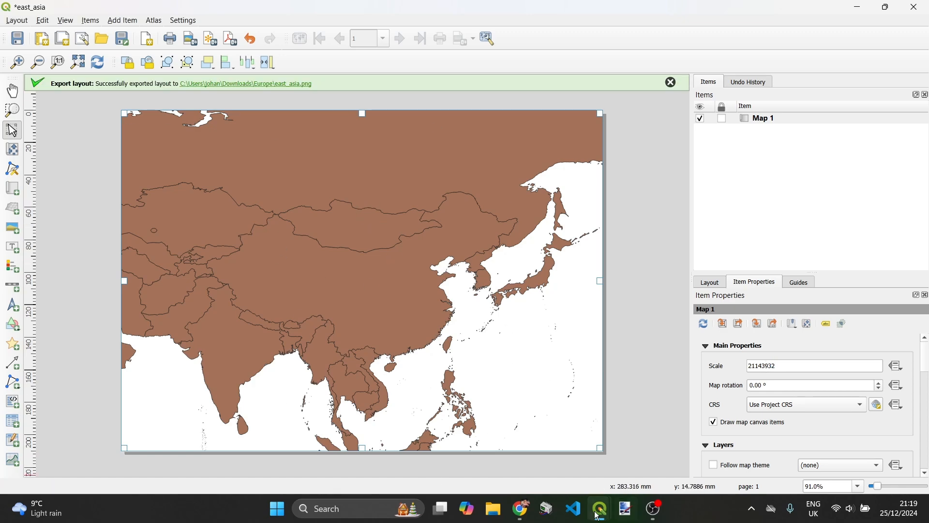
- Return to the main project window and add ne_110m_populated_places.shp from its zip archive as a layer above the countries
mouse_move(598, 516)
click(488, 479)
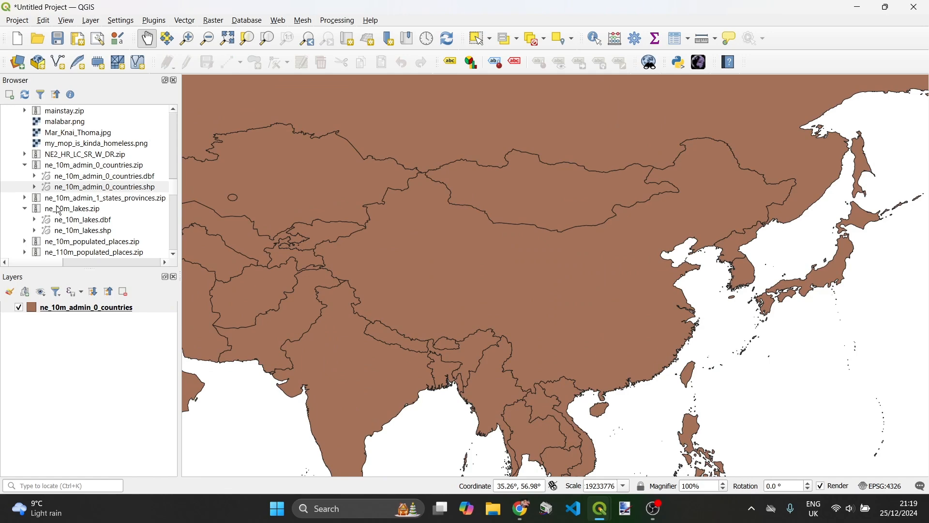
scroll(59, 211, down, 1)
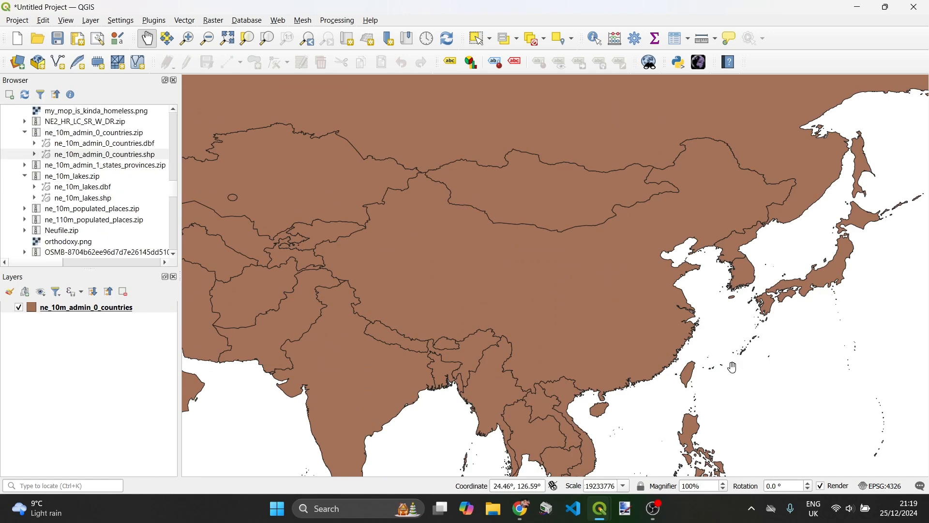
drag(640, 236, 616, 154)
drag(434, 198, 444, 226)
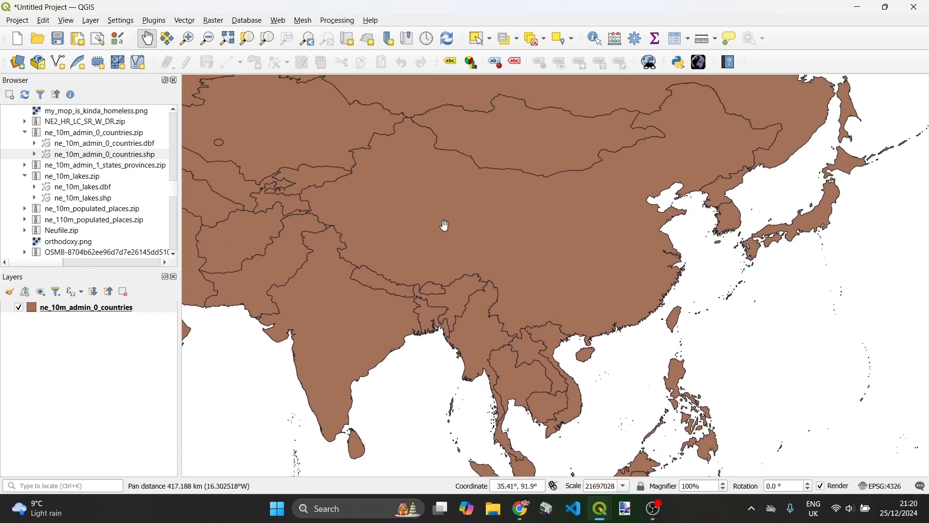
click(23, 210)
click(25, 220)
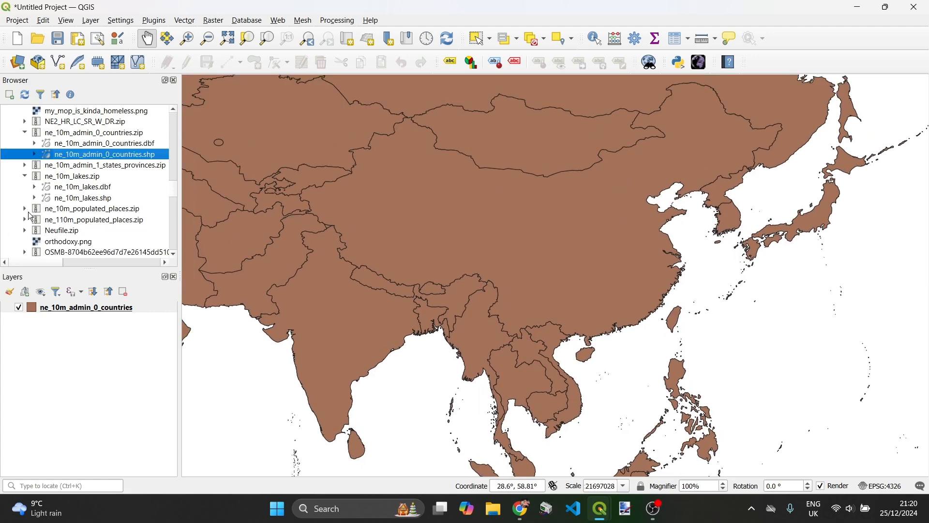
drag(97, 241, 89, 315)
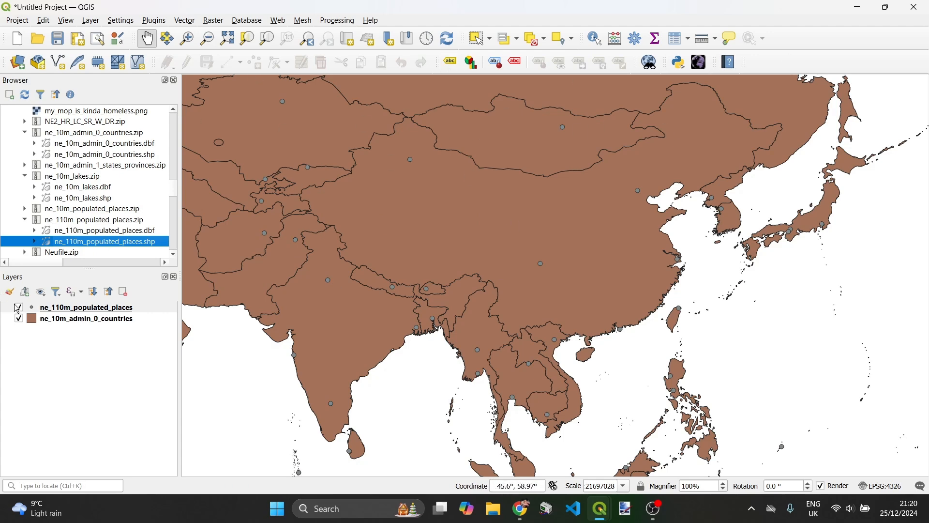
- Give the populated places layer the dot black symbol at a size of 2 mm
right_click(39, 312)
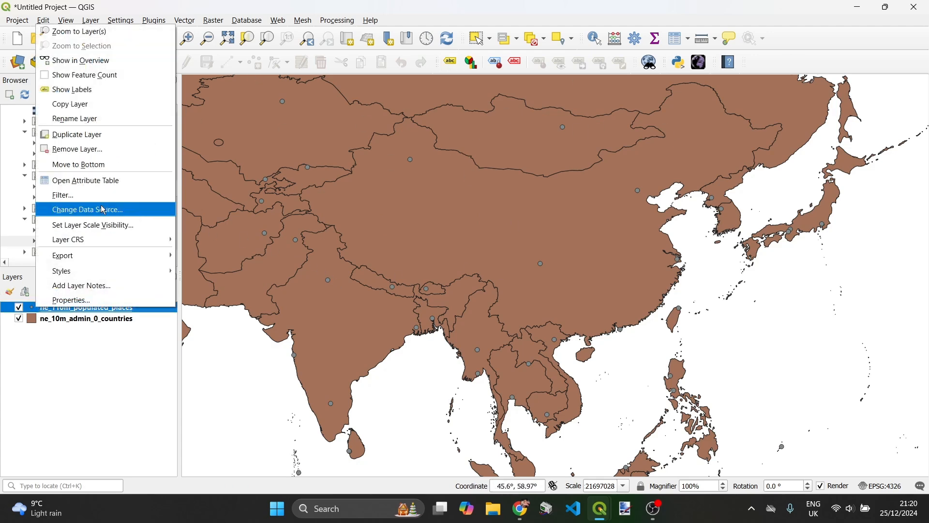
click(31, 309)
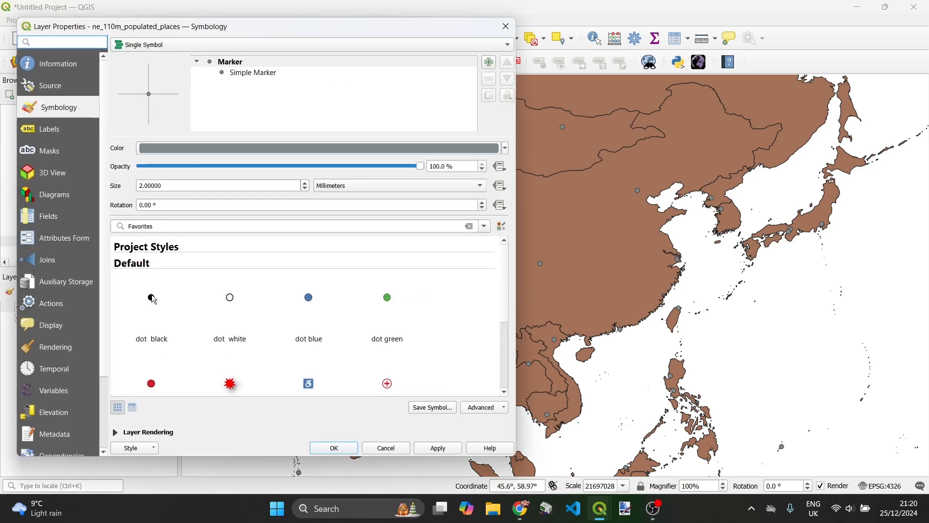
click(152, 298)
click(142, 185)
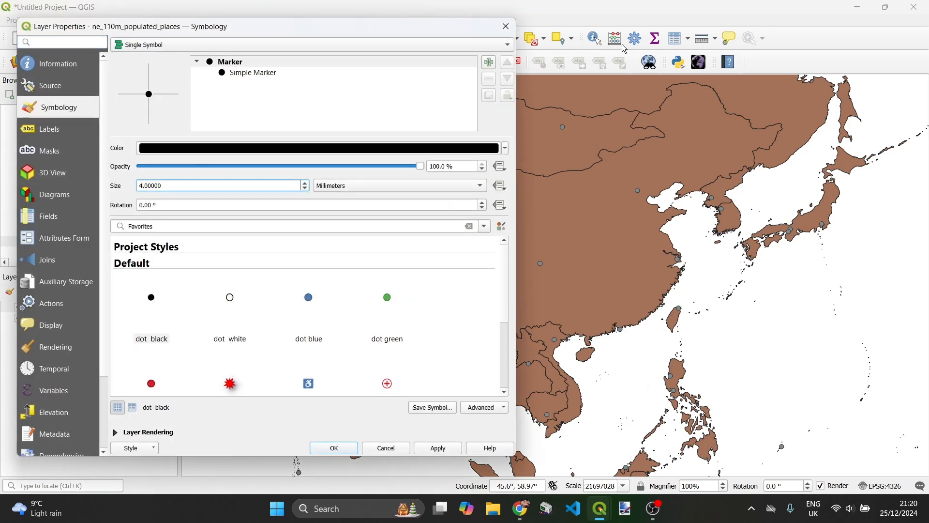
key(Delete)
text(2)
- Set the populated places marker's stroke colour to black and its size to 0.8 mm
click(265, 73)
click(209, 209)
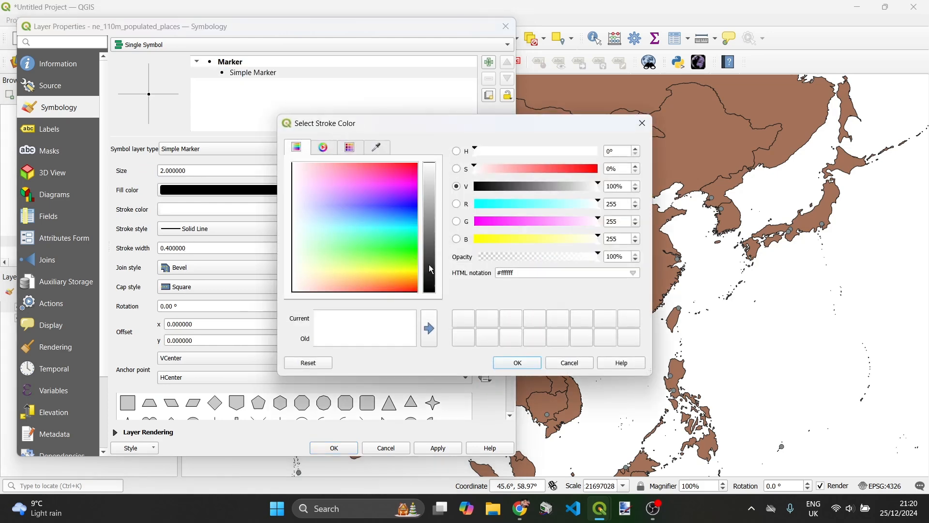
click(518, 363)
click(439, 448)
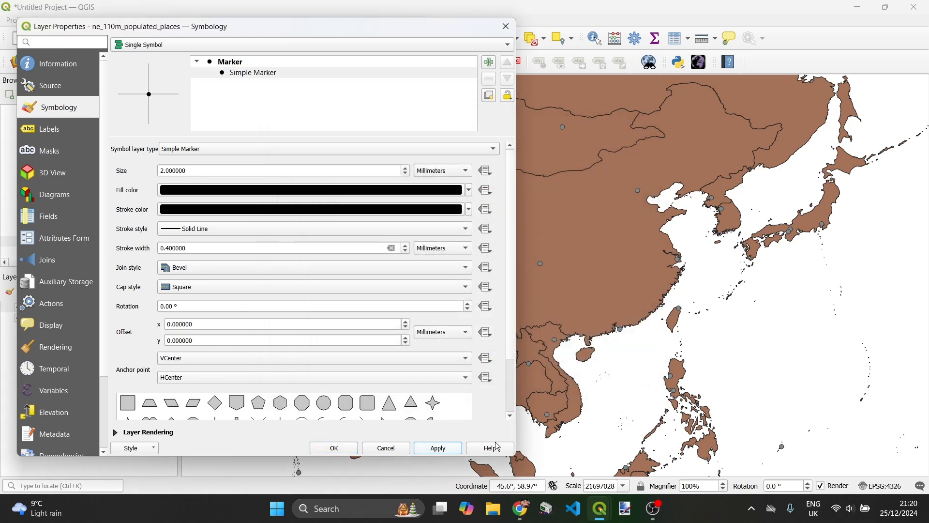
click(165, 170)
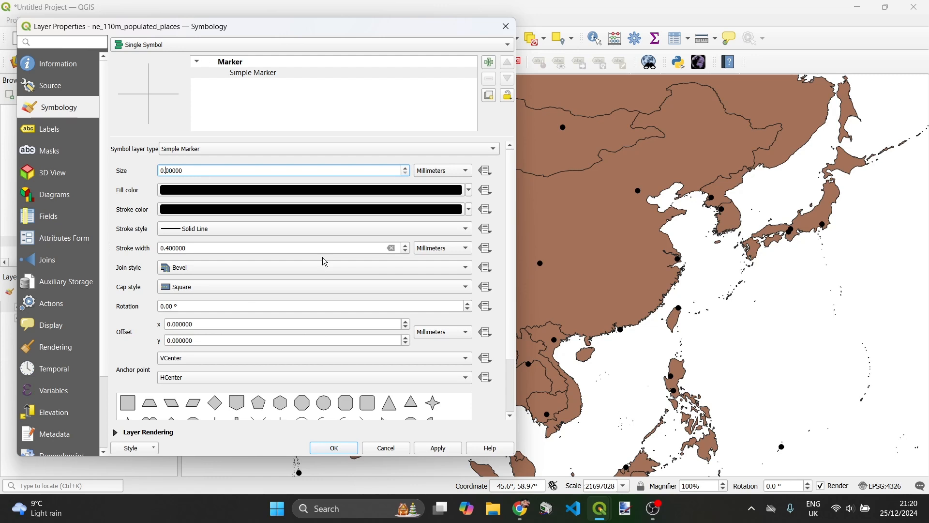
click(440, 453)
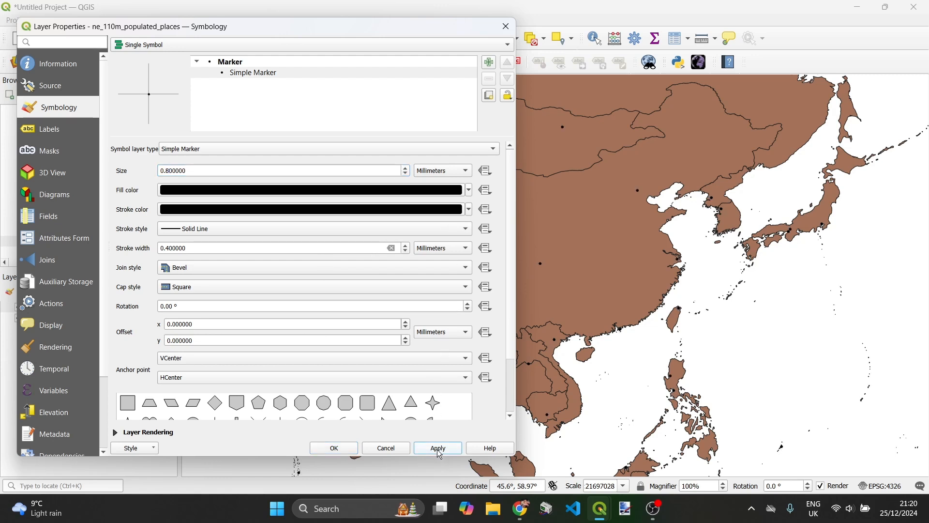
- Turn on single labels from the NAME field for the populated places, in the Tw Cen MT font
click(41, 130)
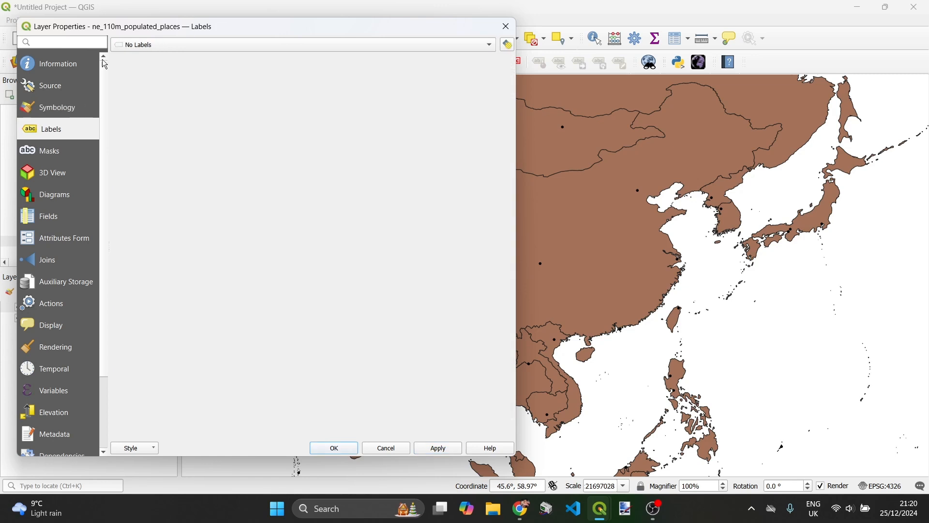
click(151, 45)
click(149, 56)
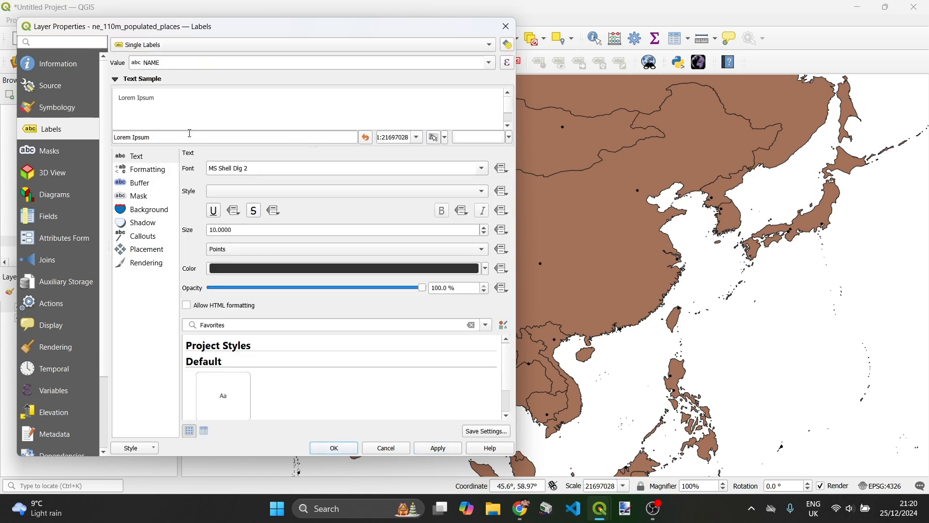
click(478, 169)
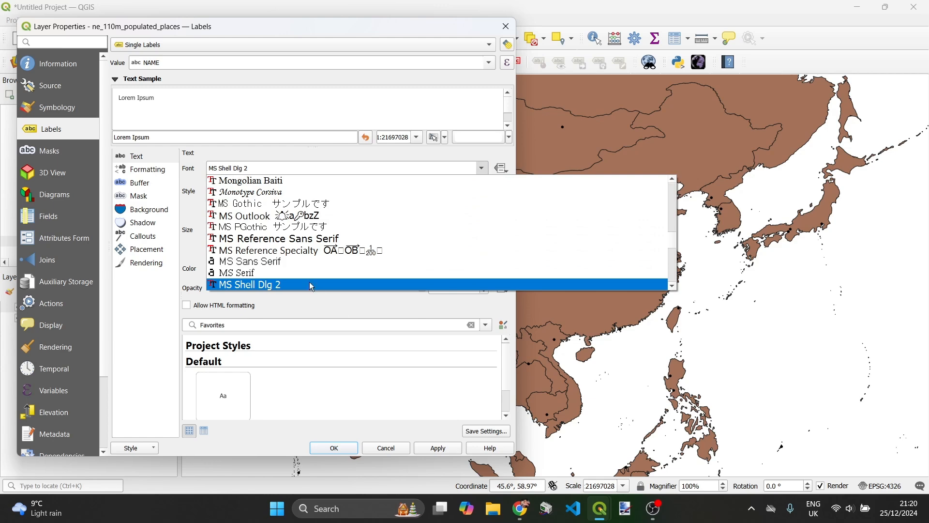
scroll(311, 287, down, 20)
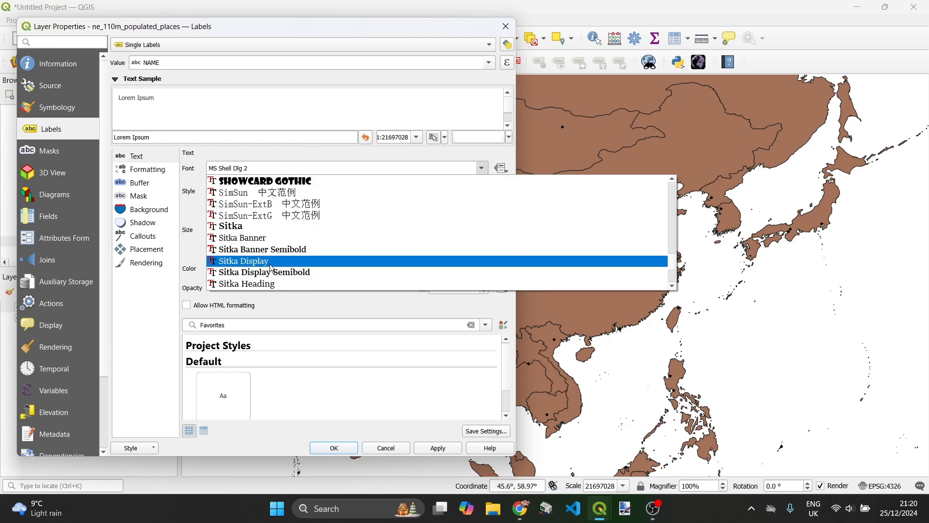
scroll(271, 268, down, 6)
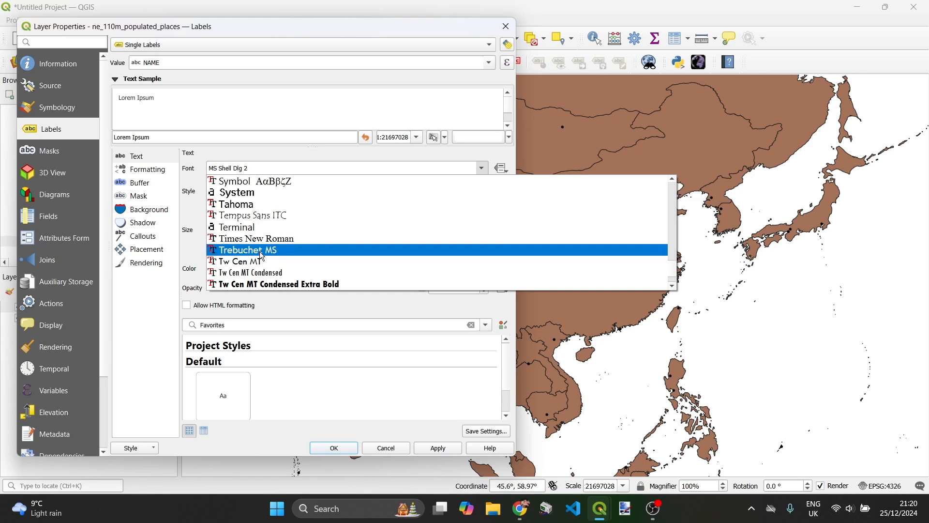
click(264, 261)
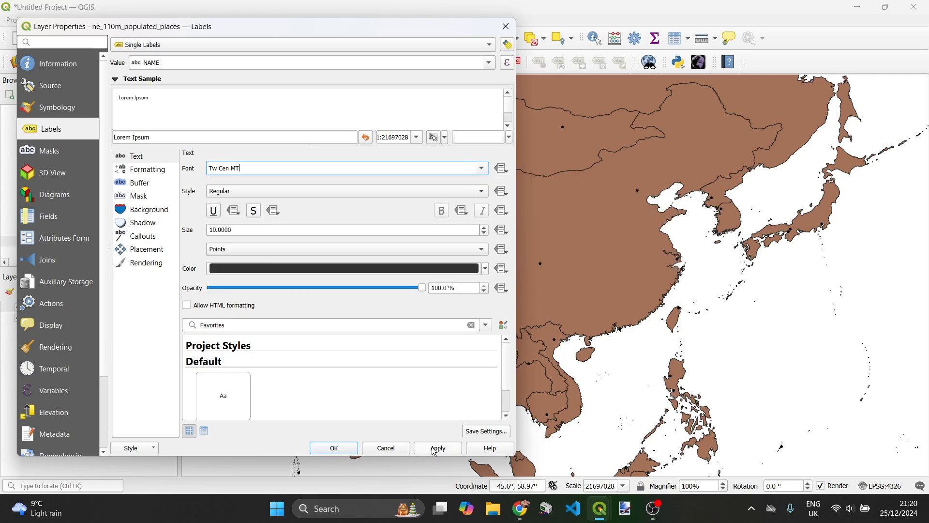
- Set the populated places label size to 8 points and accept the layer properties
click(217, 230)
key(BackSpace)
key(BackSpace)
key(BackSpace)
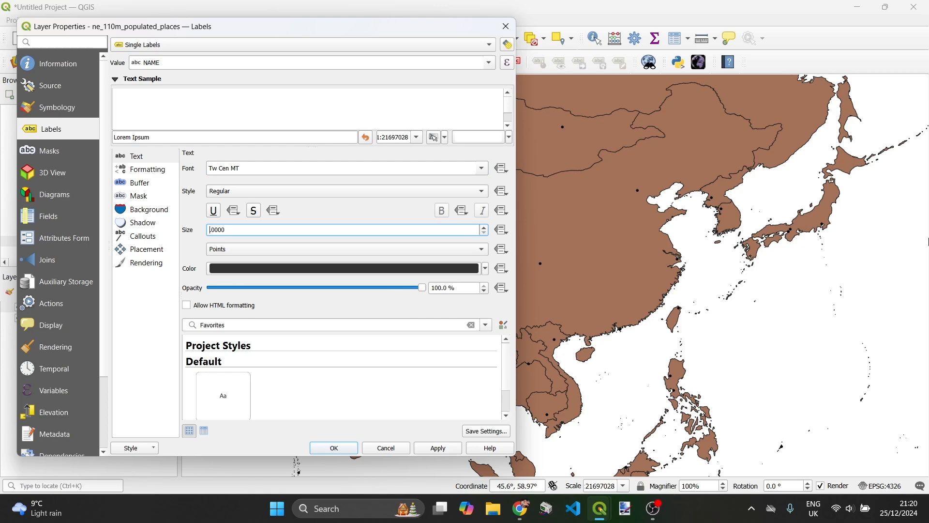
click(438, 448)
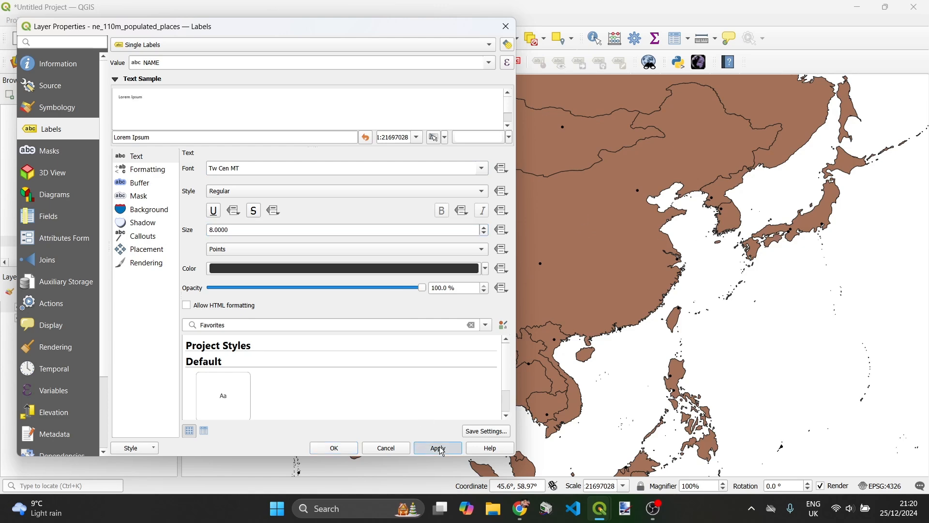
click(348, 447)
- Examine the city markers and labels across Africa, the Middle East and Asia on the map
drag(444, 272, 579, 249)
scroll(487, 386, up, 1)
drag(469, 359, 562, 271)
scroll(559, 342, up, 2)
scroll(647, 253, down, 5)
scroll(562, 271, up, 3)
drag(716, 249, 363, 310)
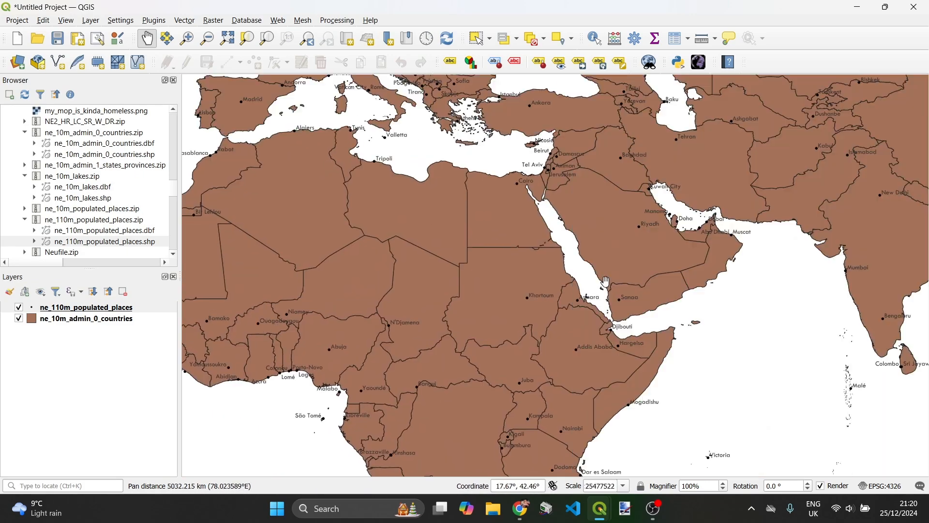
drag(754, 264, 375, 308)
drag(493, 295, 385, 296)
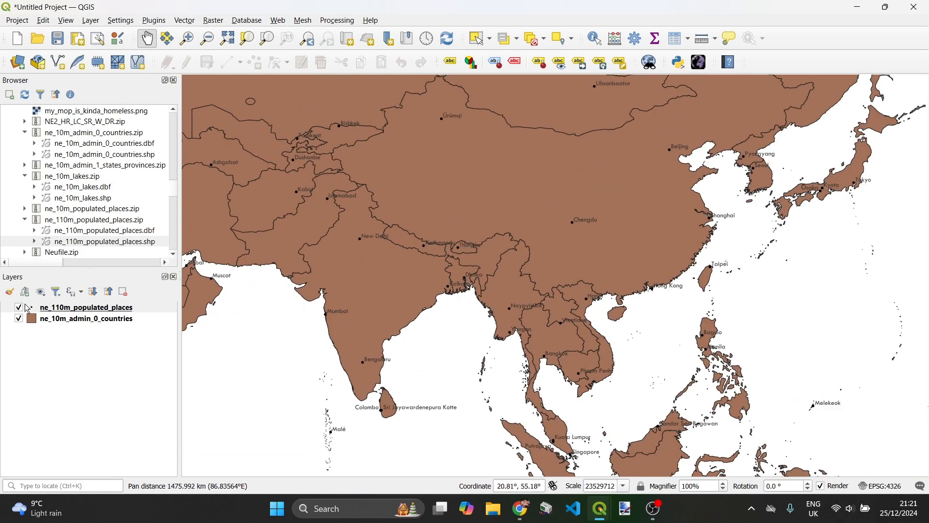
- Hide the populated places layer and find the GRAY_HR_SR_OB_DR.zip archive among the downloaded files
click(19, 307)
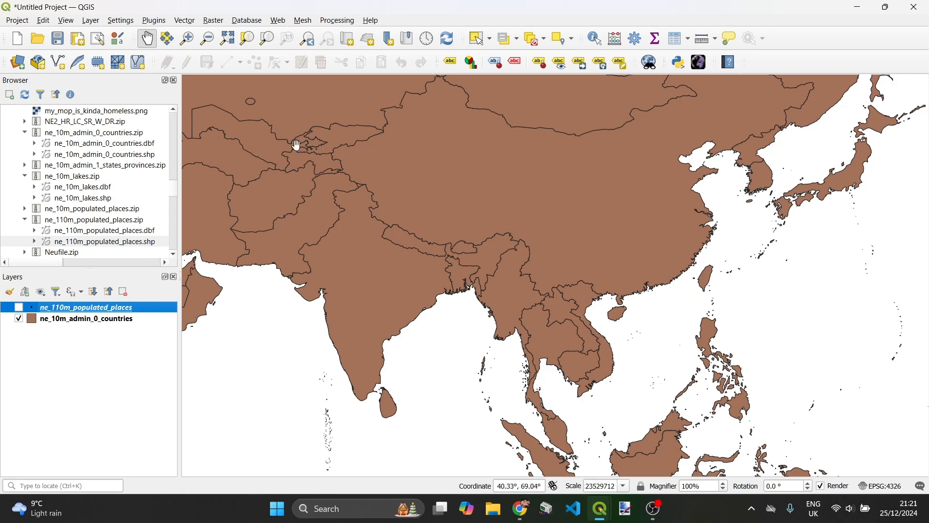
scroll(37, 172, down, 4)
scroll(34, 184, up, 10)
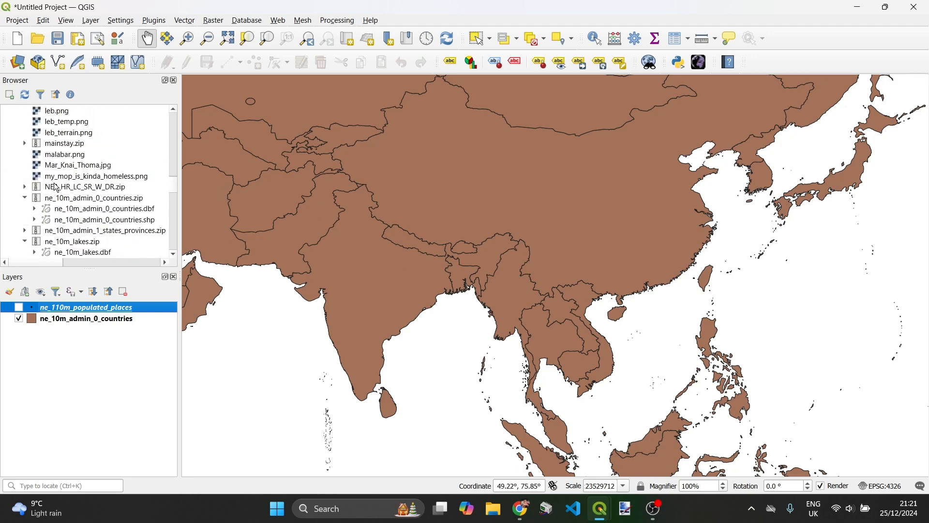
scroll(33, 187, up, 15)
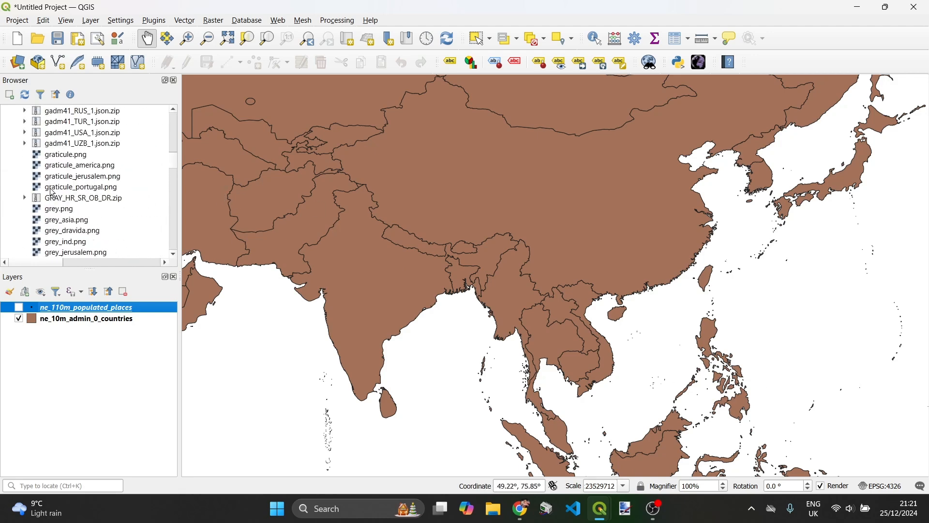
scroll(55, 195, up, 15)
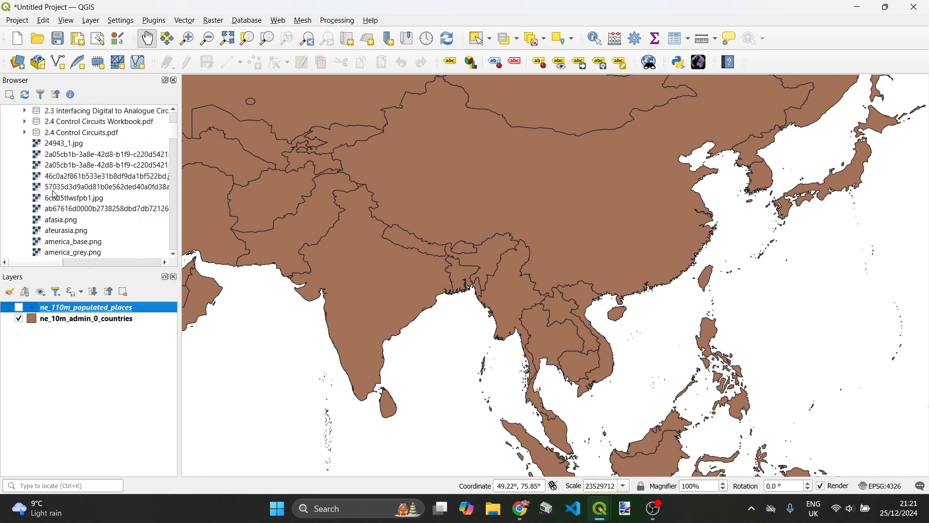
scroll(54, 195, down, 15)
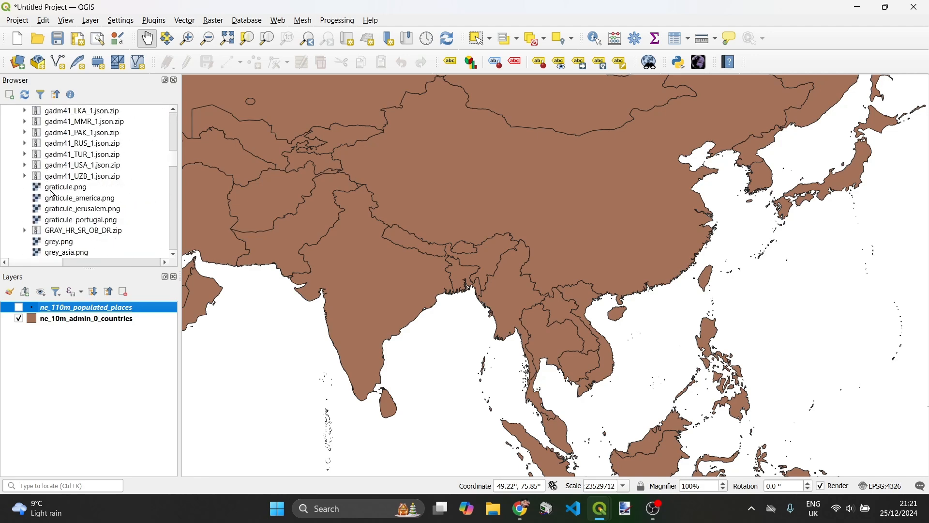
- Add the GRAY_HR_SR_OB_DR.tif raster from its zip archive as the uppermost layer and switch off its visibility
click(25, 231)
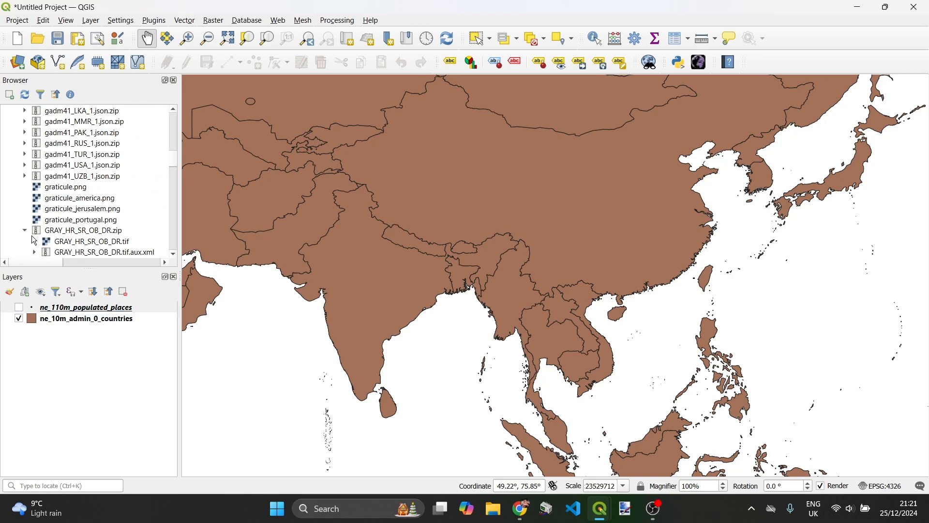
drag(49, 251, 408, 227)
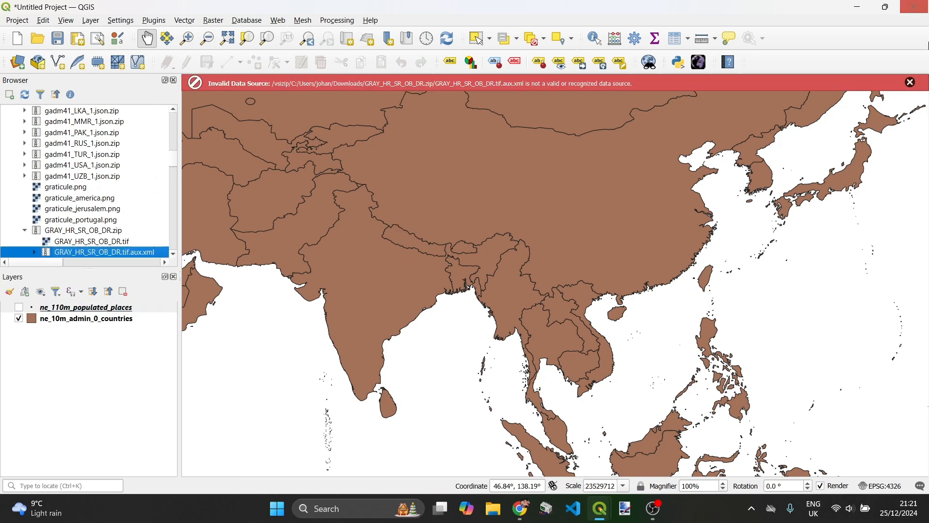
click(914, 83)
click(138, 241)
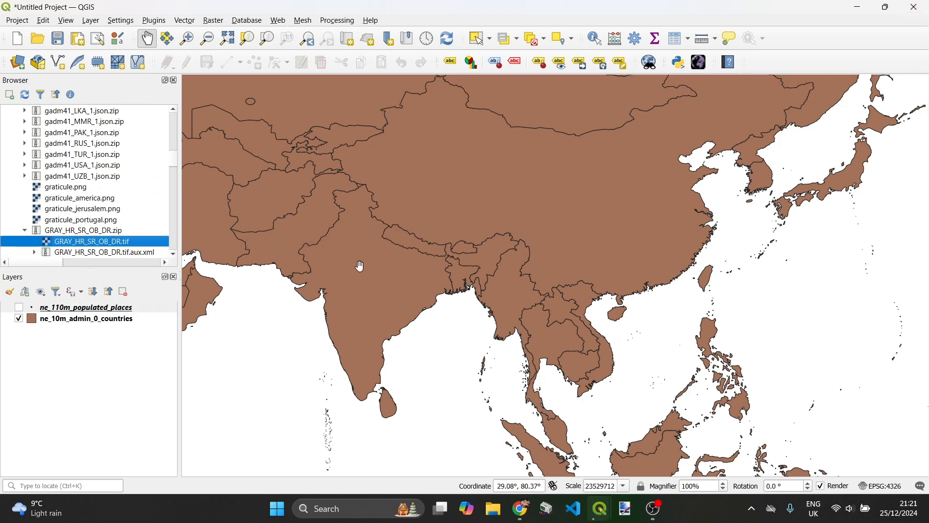
drag(146, 291, 140, 297)
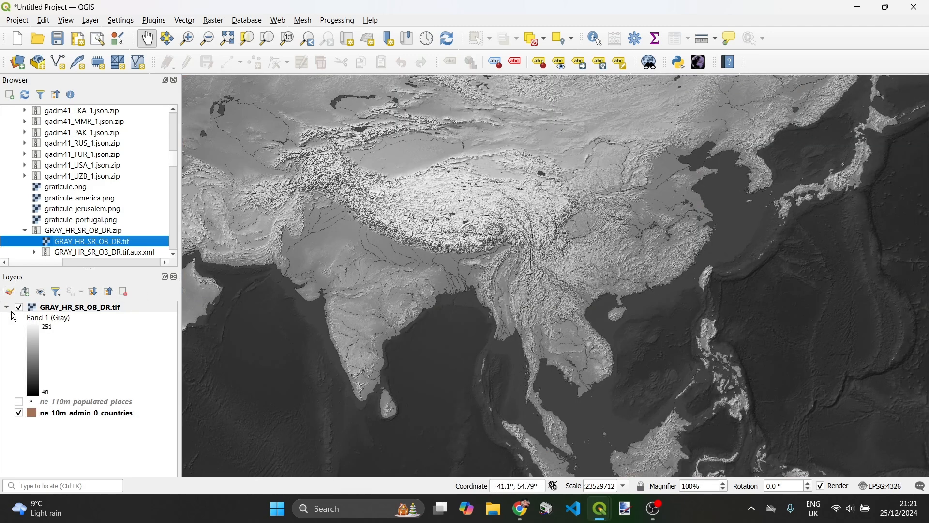
click(19, 308)
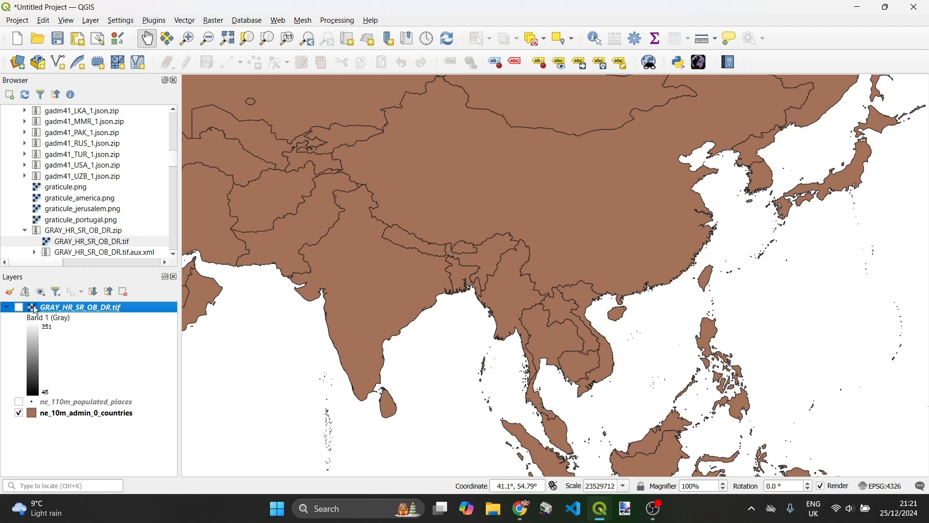
- Create a new print layout titled sea_asia
click(8, 19)
click(25, 231)
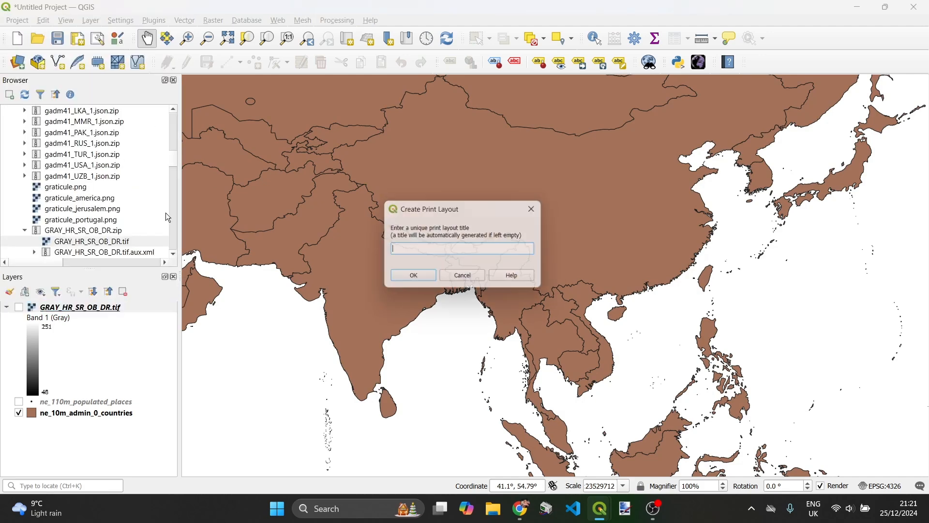
text(eas)
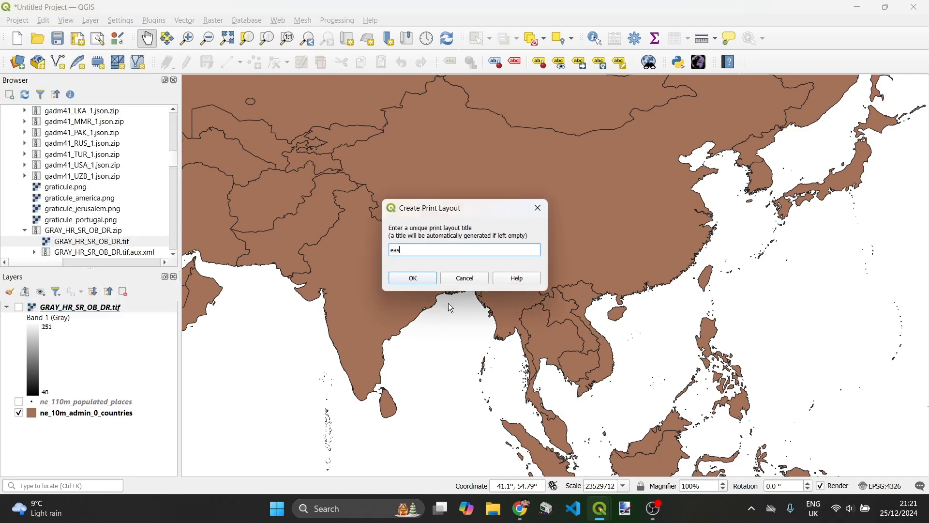
text(t)
key(BackSpace)
key(BackSpace)
key(BackSpace)
key(BackSpace)
text(sea_asia)
key(Return)
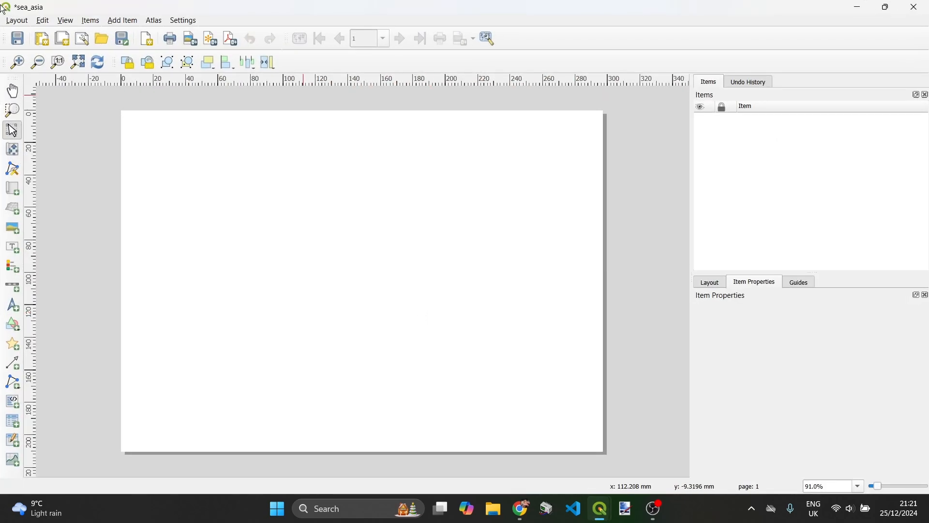
- Add a map covering the whole sea_asia layout page and export it as the PNG image sea_asia at 300 dpi
click(14, 188)
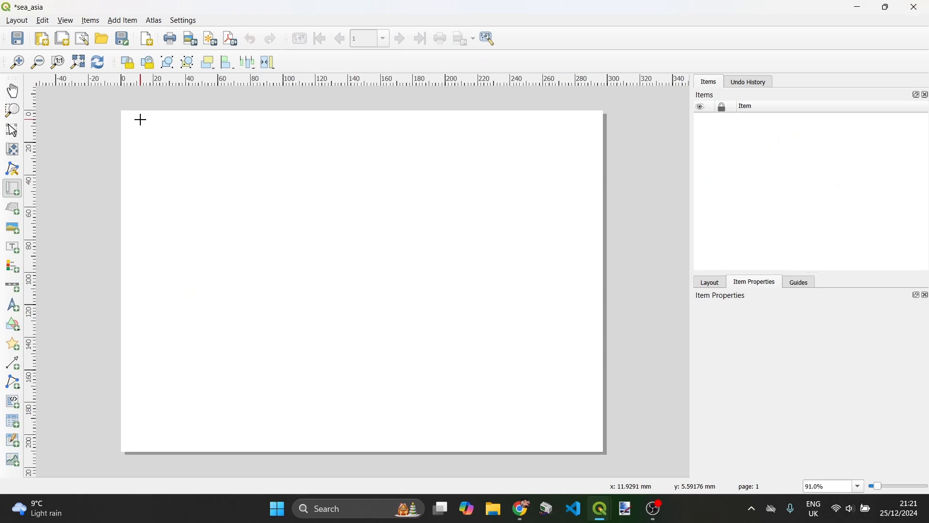
drag(121, 111, 601, 450)
click(17, 21)
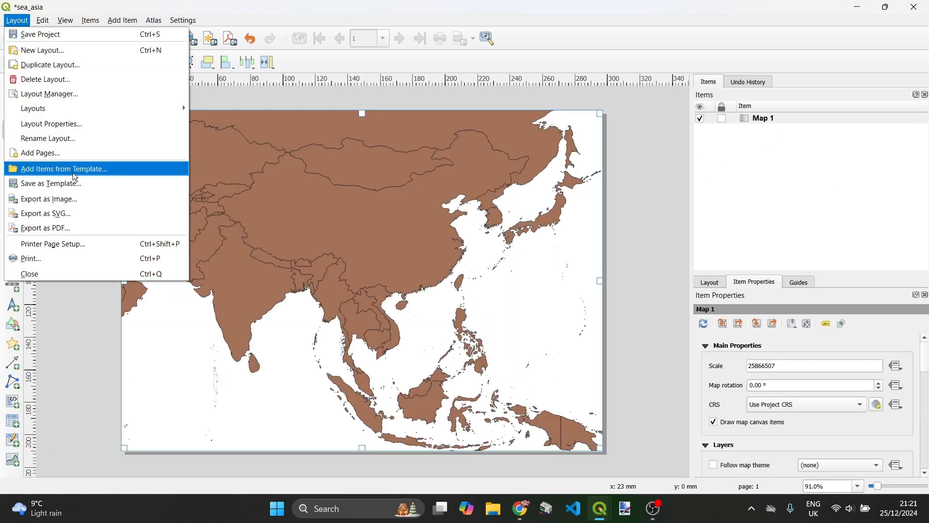
click(83, 199)
click(363, 283)
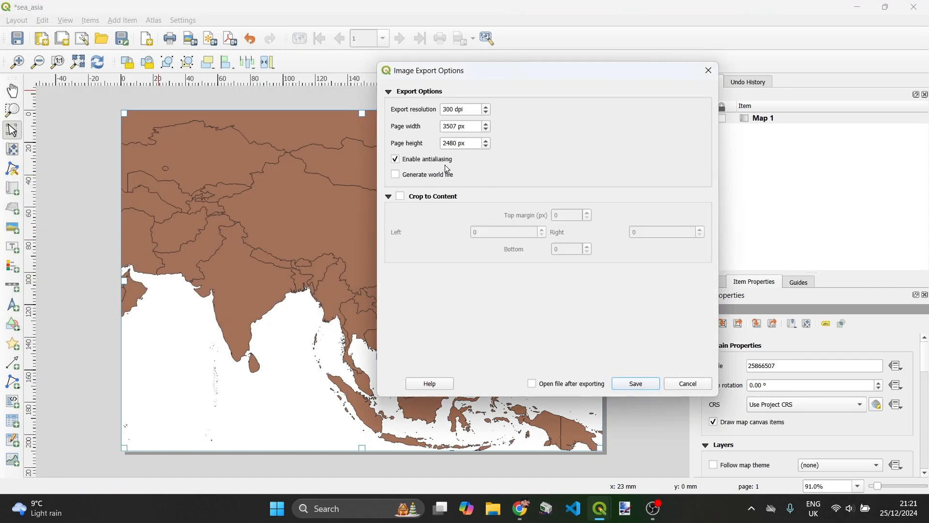
click(635, 383)
- Return to the main project window, hide the ne_10m_admin_0_countries layer and show the GRAY_HR_SR_OB_DR.tif raster
mouse_move(604, 511)
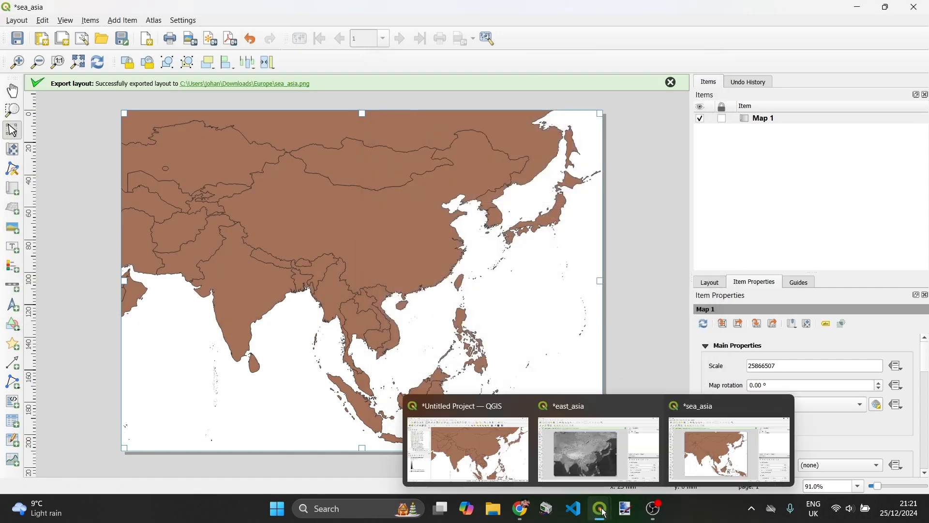
click(596, 483)
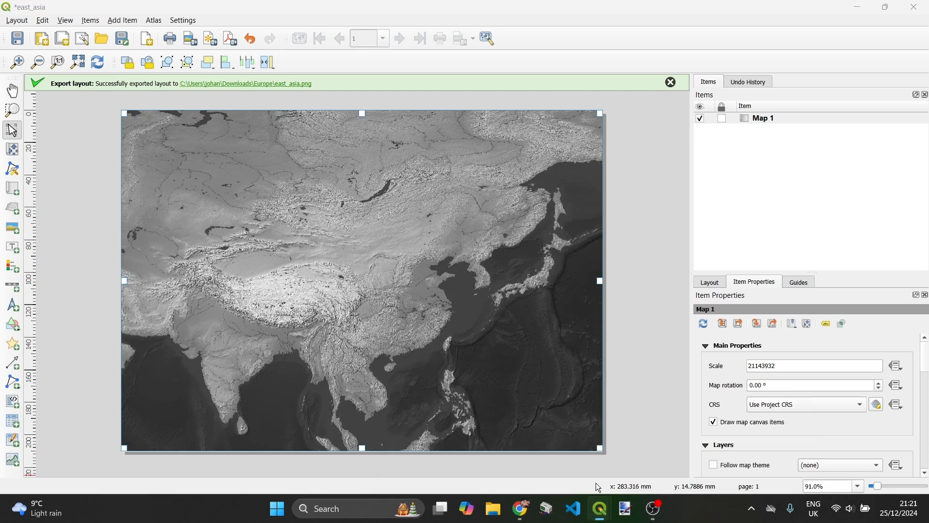
mouse_move(605, 516)
click(501, 483)
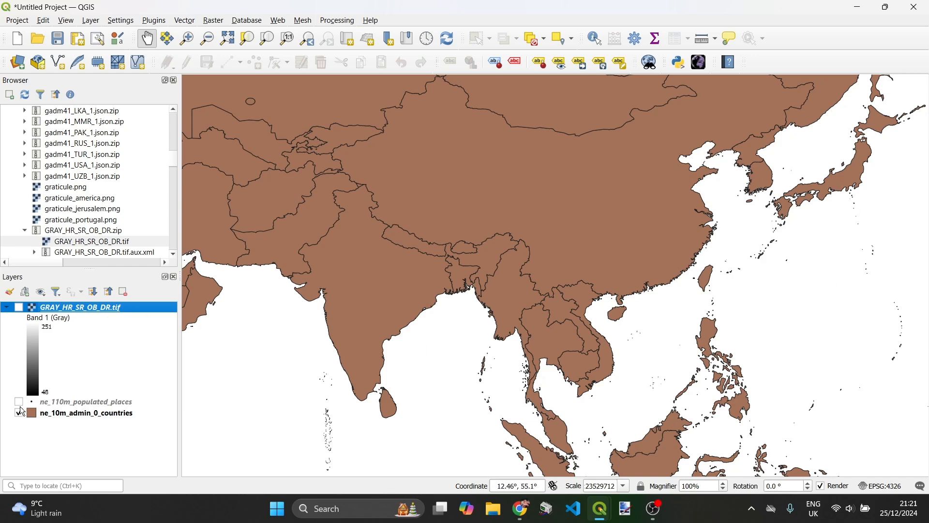
click(18, 413)
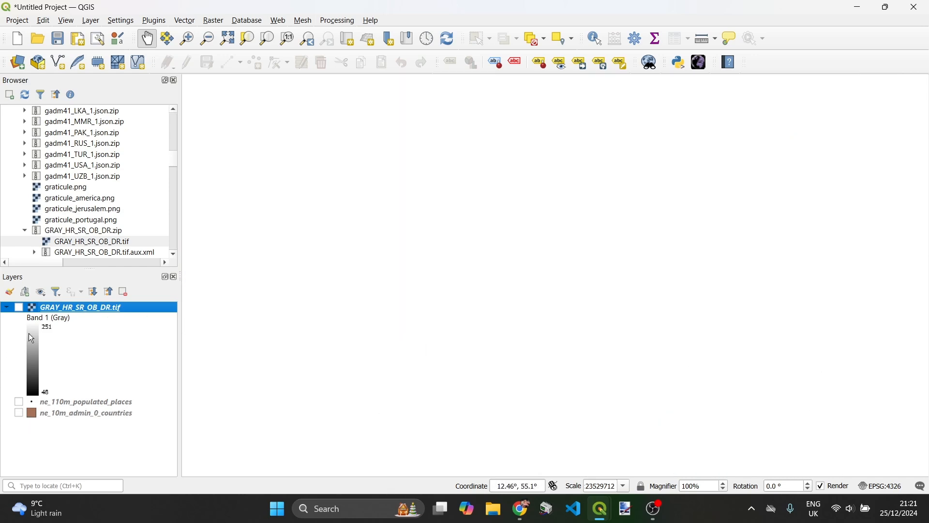
click(19, 307)
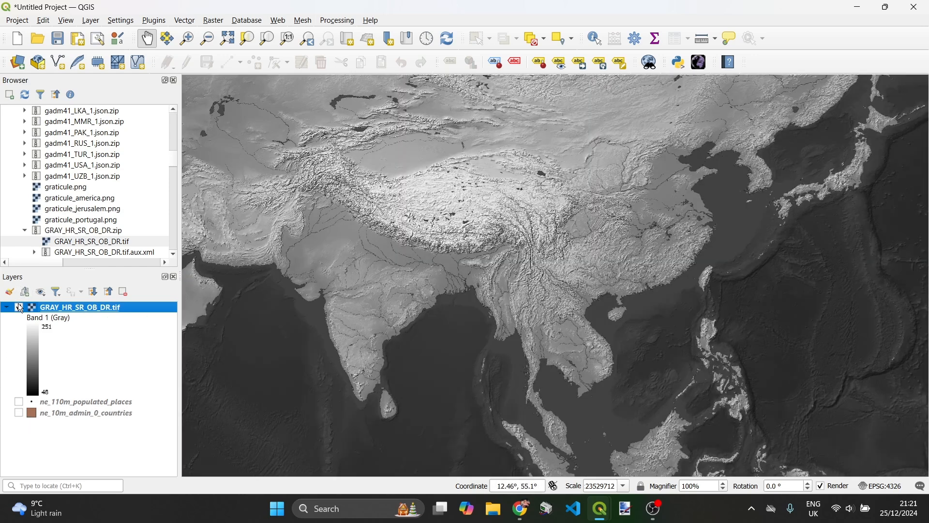
- Create a new print layout titled grey_sea_asia
click(18, 21)
click(90, 226)
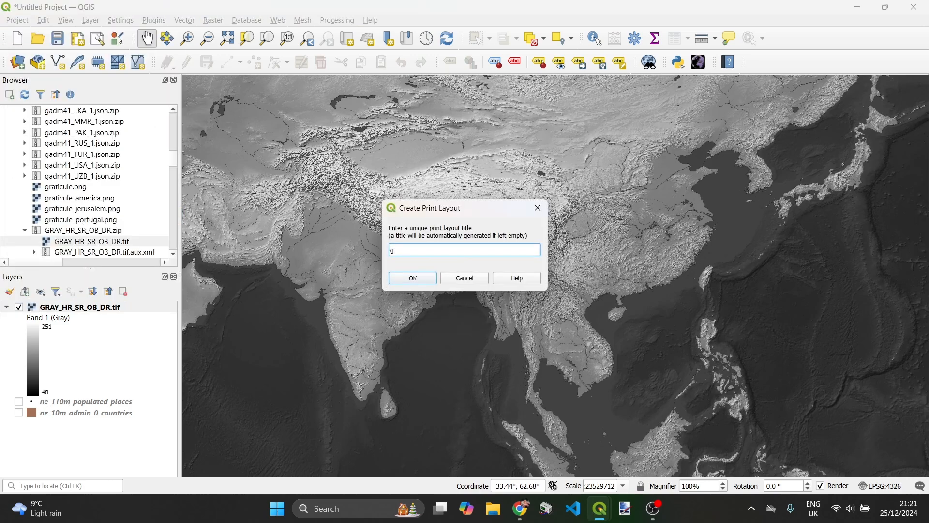
text(grey_sea_asia)
key(Return)
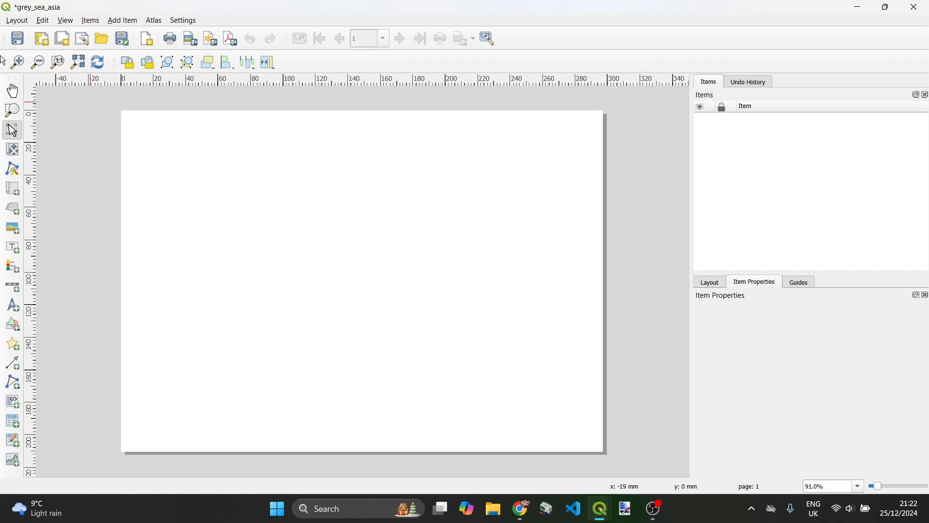
- Fill the grey_sea_asia page with a map of the relief and export it as the PNG image grey_sea_asia at 300 dpi
click(13, 188)
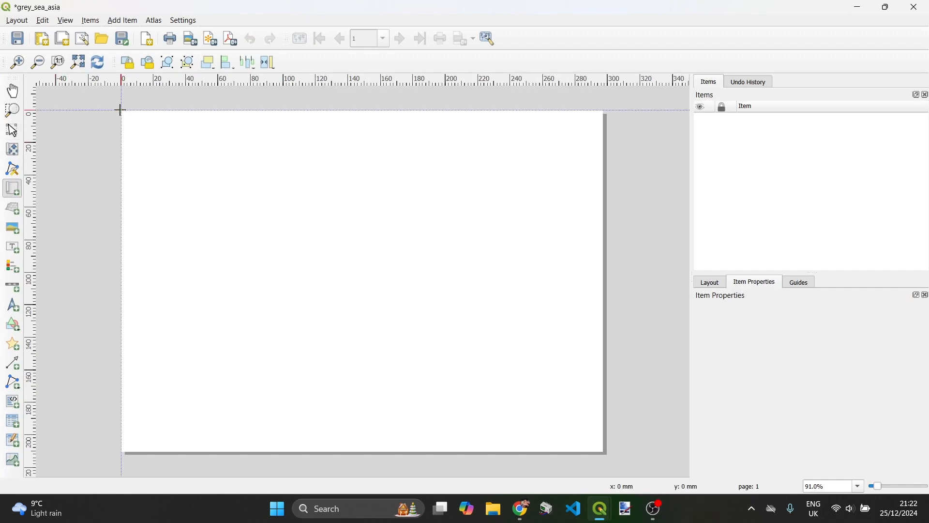
drag(120, 115, 602, 448)
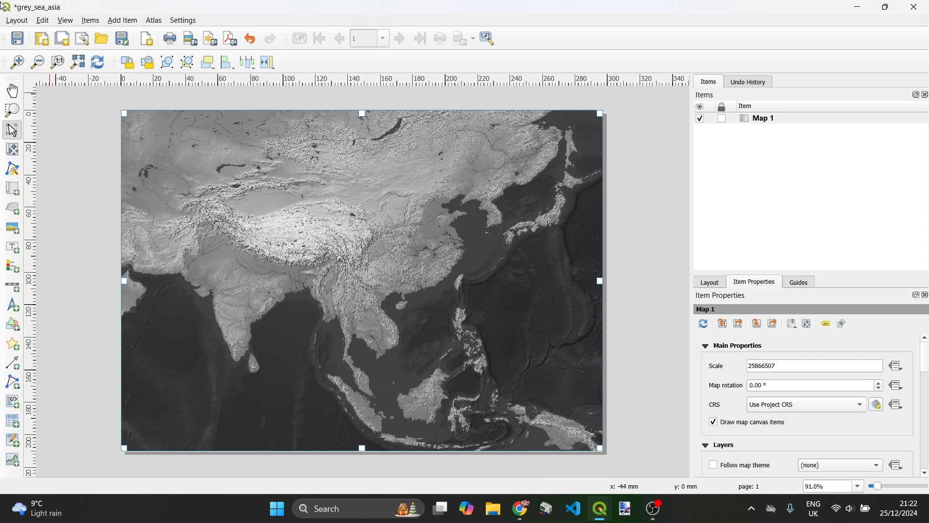
click(17, 20)
click(63, 197)
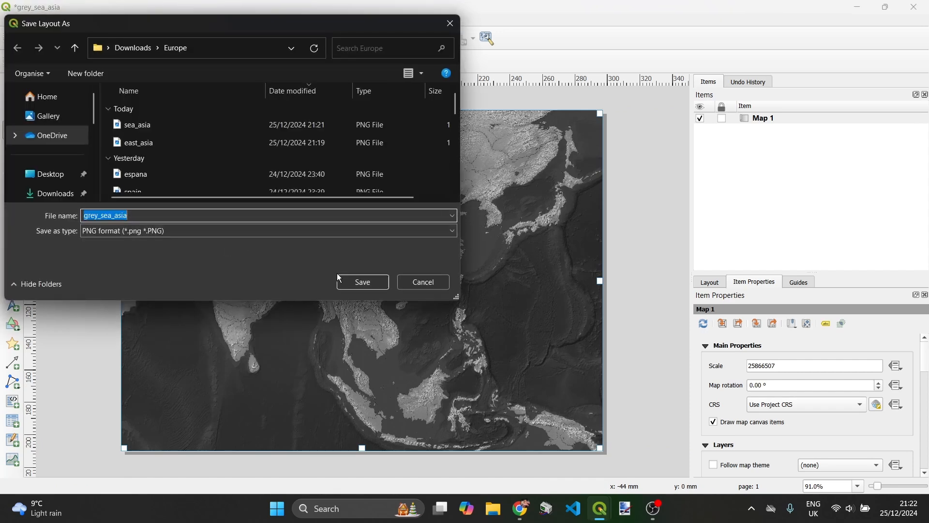
click(355, 280)
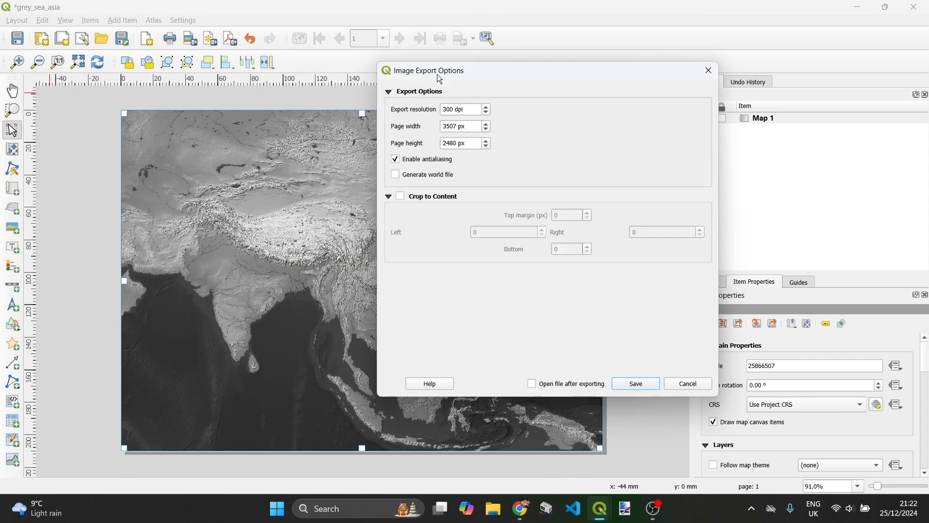
drag(440, 79, 606, 95)
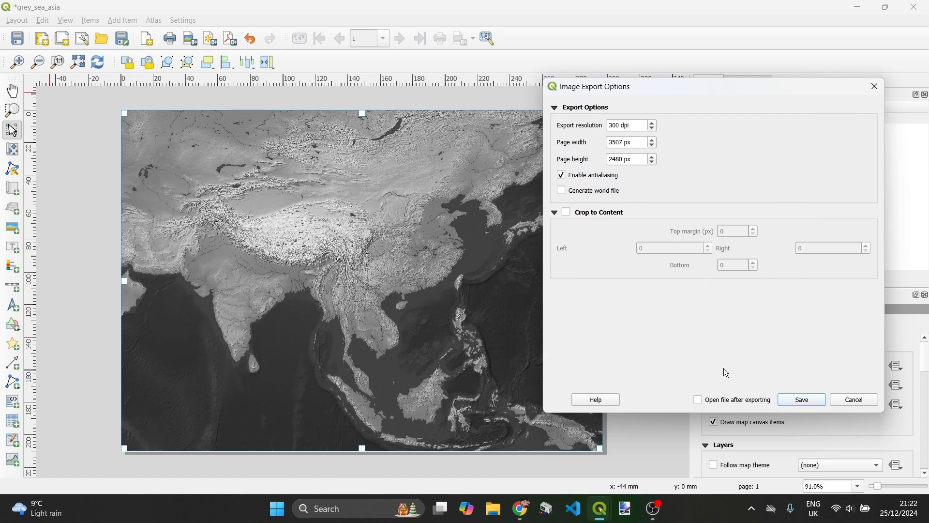
click(801, 401)
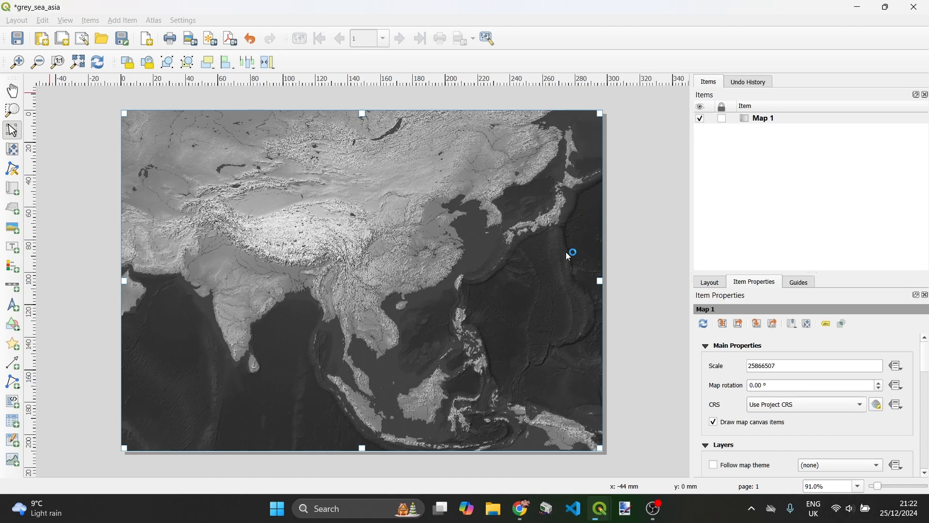
click(665, 242)
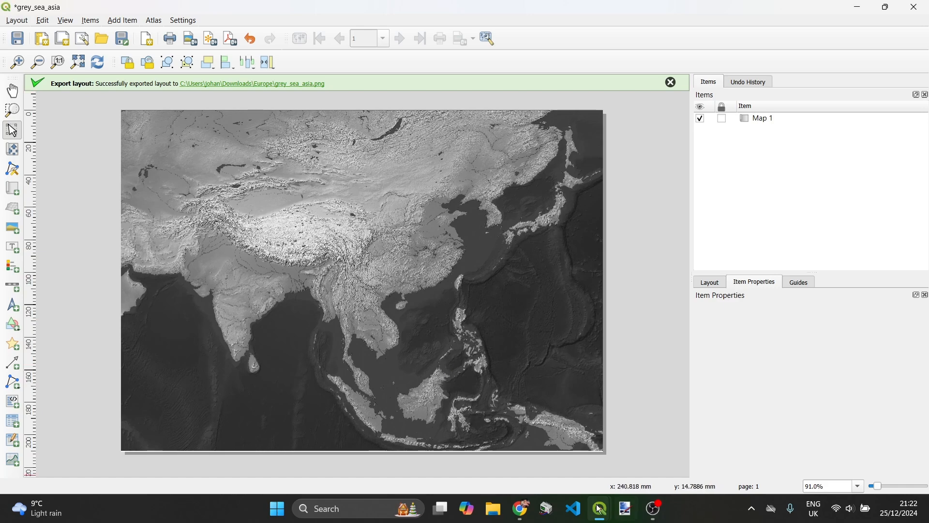
- Go back to the main project window and switch off the visibility of the GRAY_HR_SR_OB_DR.tif raster
mouse_move(601, 508)
click(438, 462)
scroll(387, 334, down, 3)
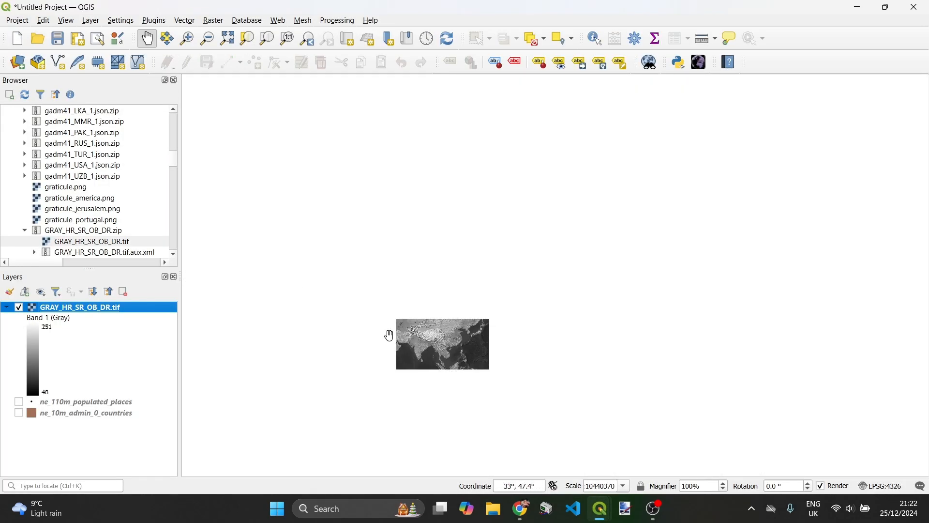
scroll(388, 337, up, 2)
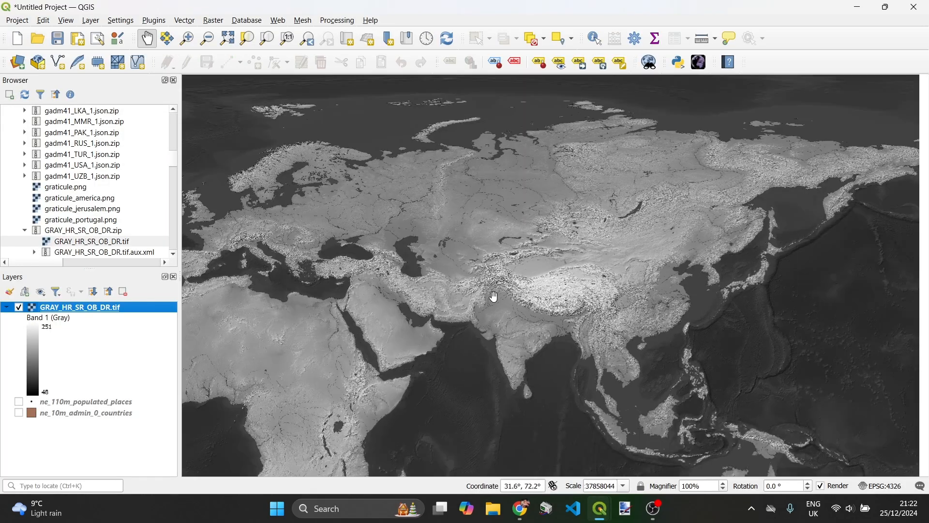
drag(420, 306, 637, 285)
click(19, 307)
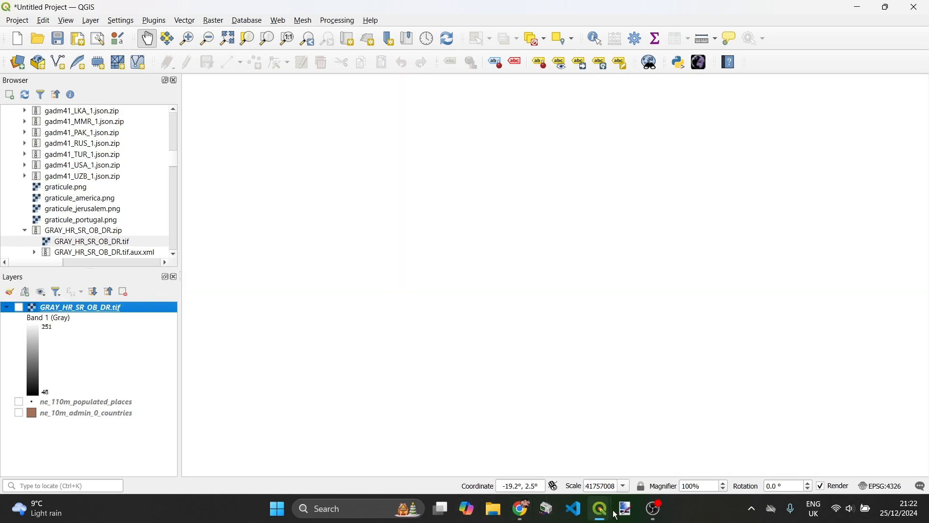
- Switch to Paint.NET, open the exported sea_asia and grey_sea_asia images together, and inspect the country border lines up close in sea_asia
click(621, 512)
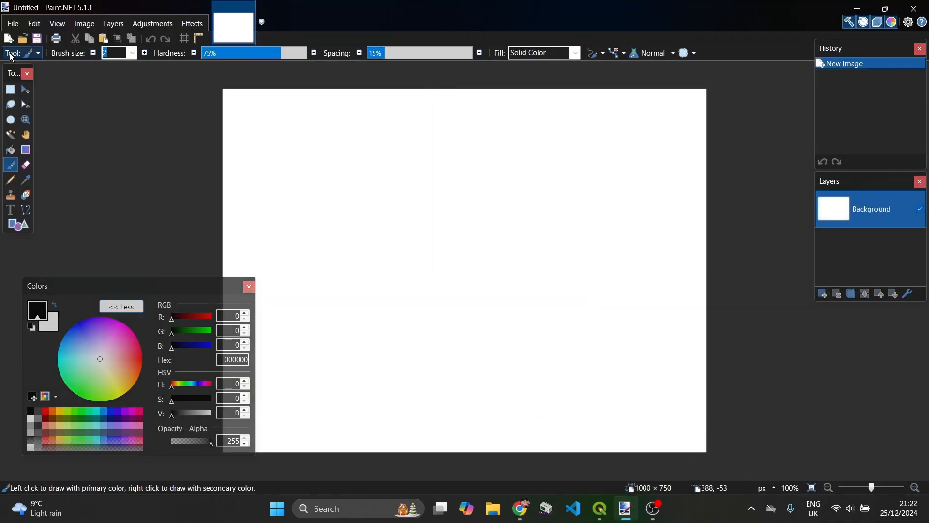
click(13, 23)
click(26, 53)
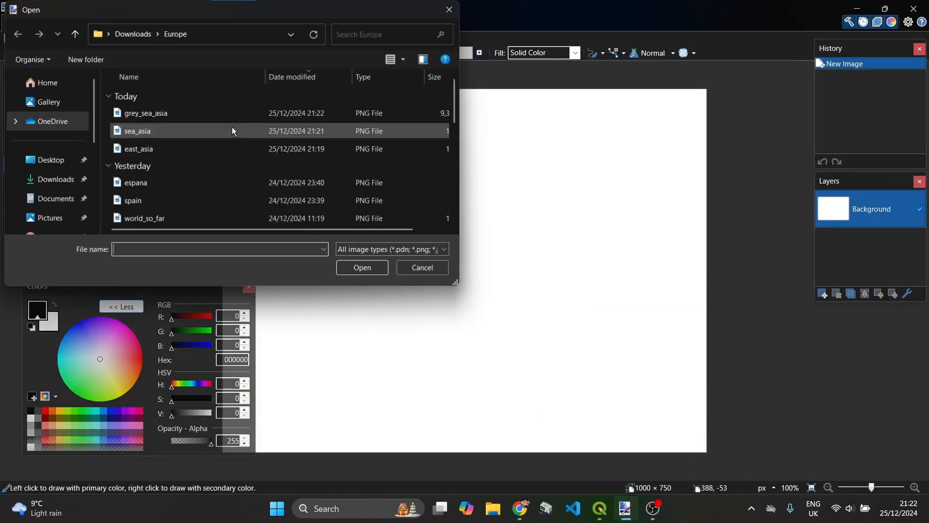
click(160, 131)
ctrl+click(156, 114)
click(363, 268)
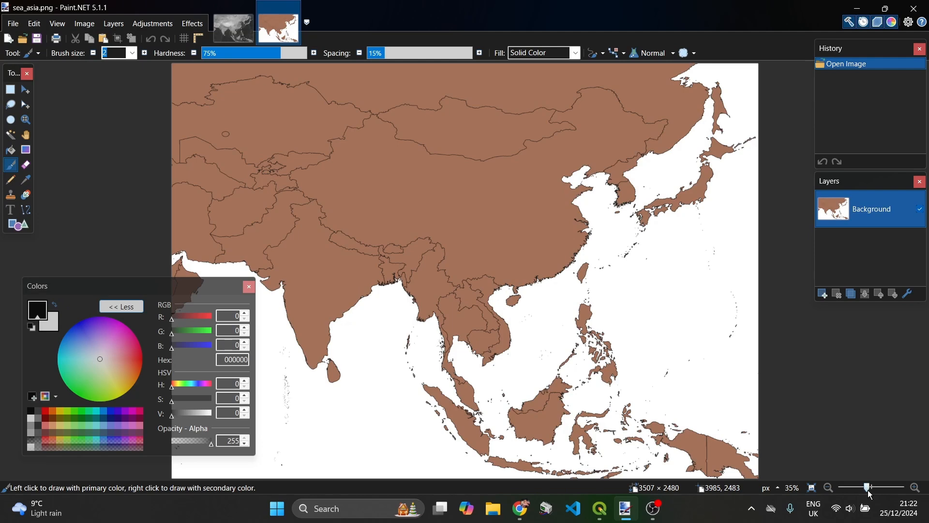
drag(866, 488, 882, 489)
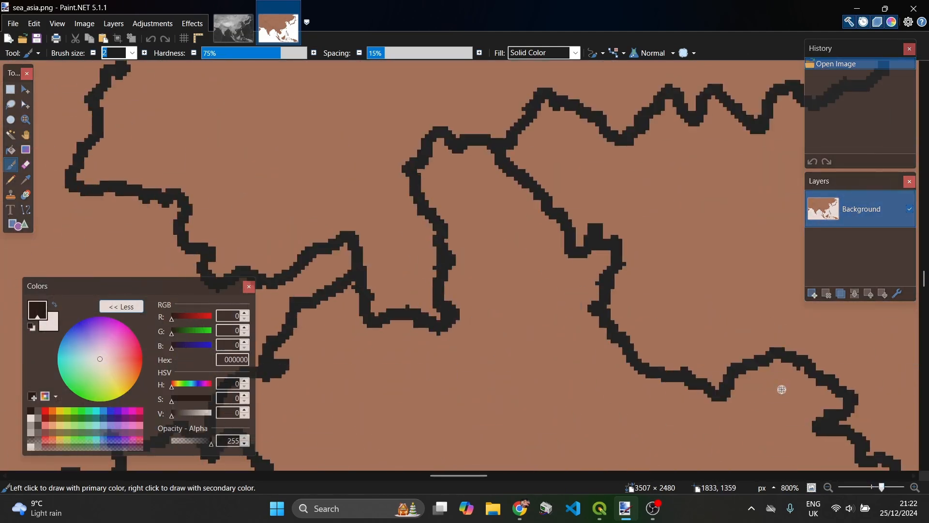
scroll(439, 238, up, 2)
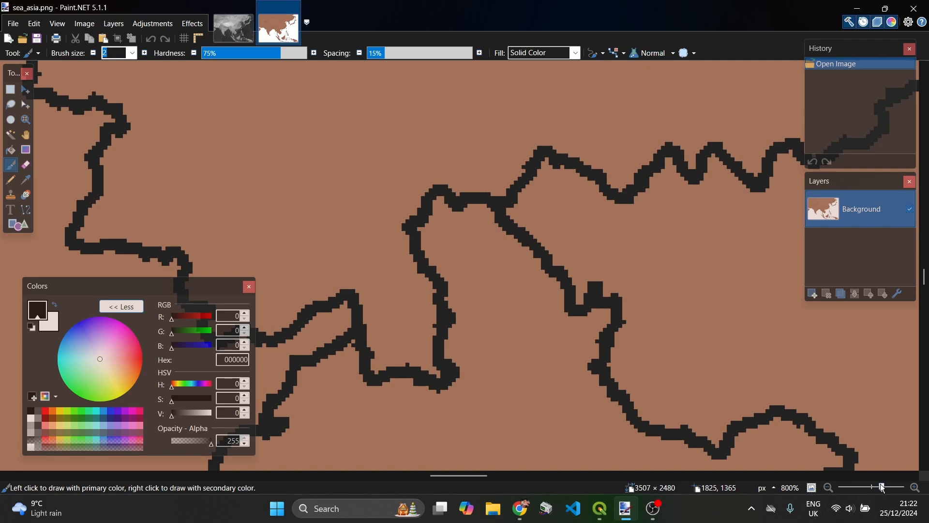
drag(883, 486, 870, 487)
- Switch back to the main QGIS project and make the ne_10m_admin_0_countries layer visible
click(600, 508)
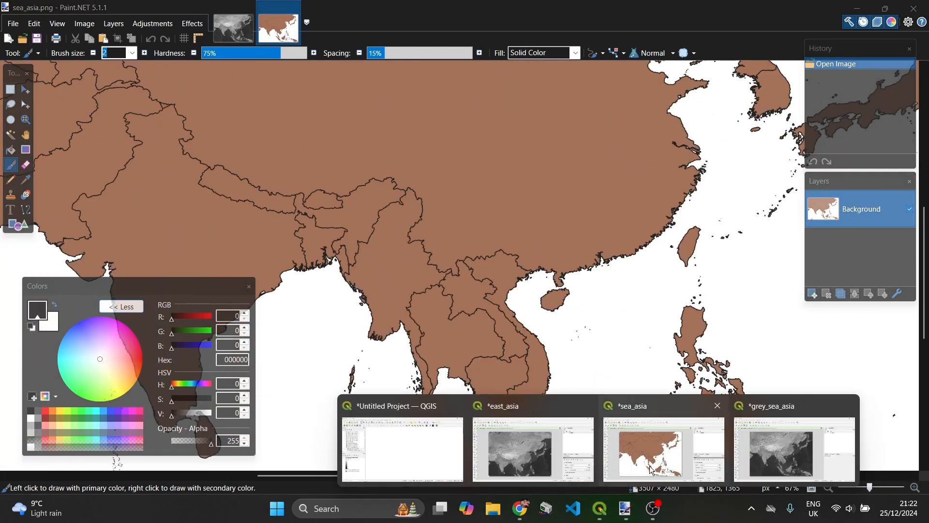
click(383, 479)
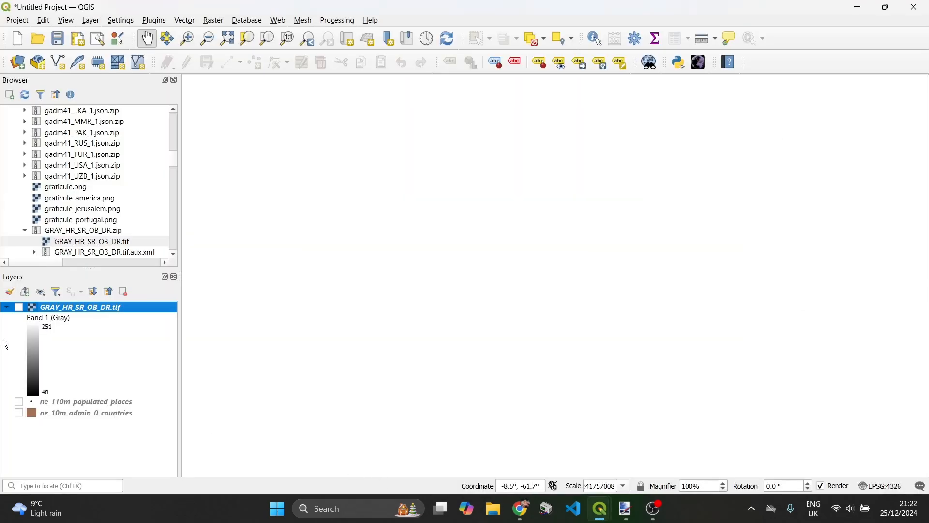
click(18, 414)
click(51, 413)
right_click(51, 413)
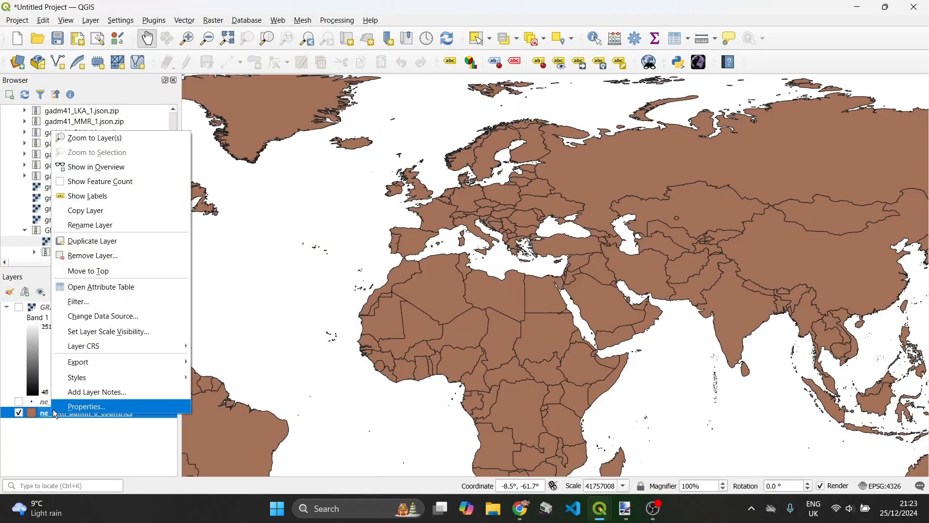
click(239, 399)
drag(756, 317, 303, 152)
scroll(437, 281, up, 1)
drag(532, 247, 524, 262)
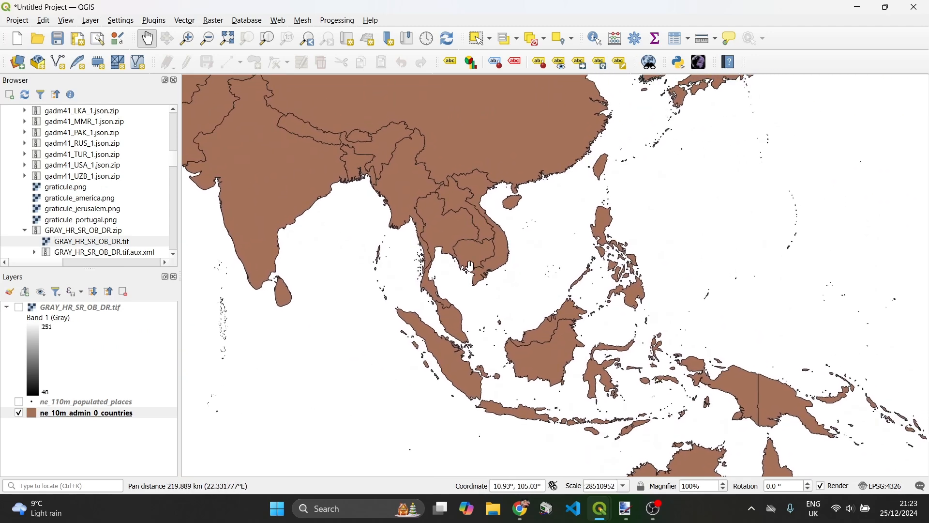
drag(404, 225, 404, 230)
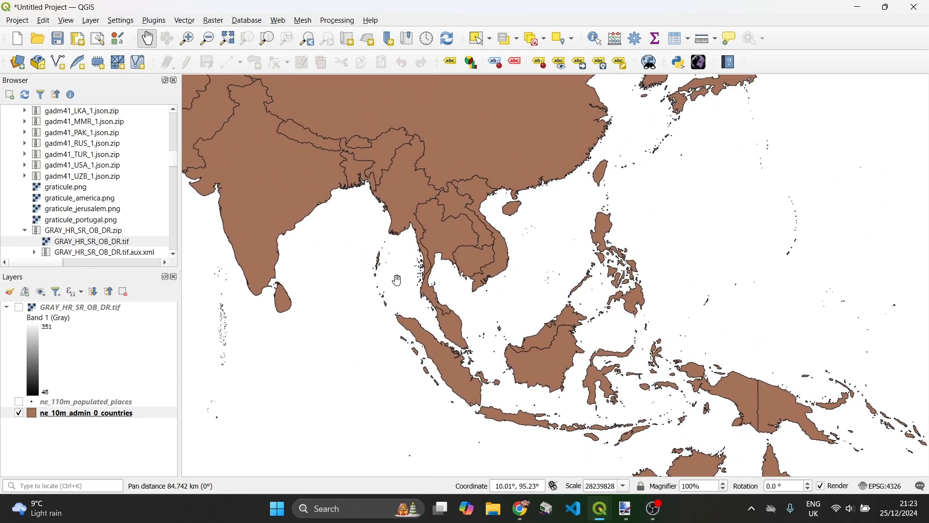
- Set the ne_10m_admin_0_countries fill symbol's unit to Points and its stroke color to pure black (#000000)
click(95, 415)
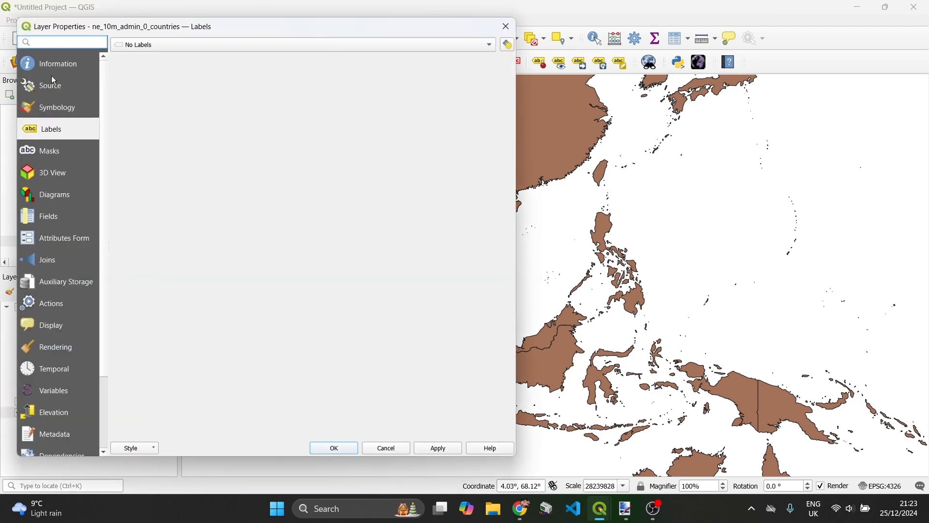
click(67, 106)
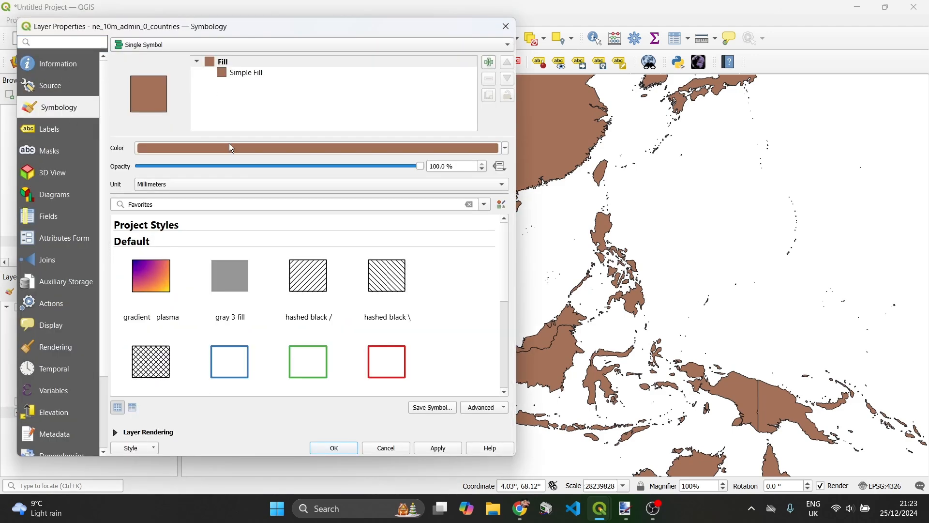
click(199, 184)
click(199, 195)
click(245, 73)
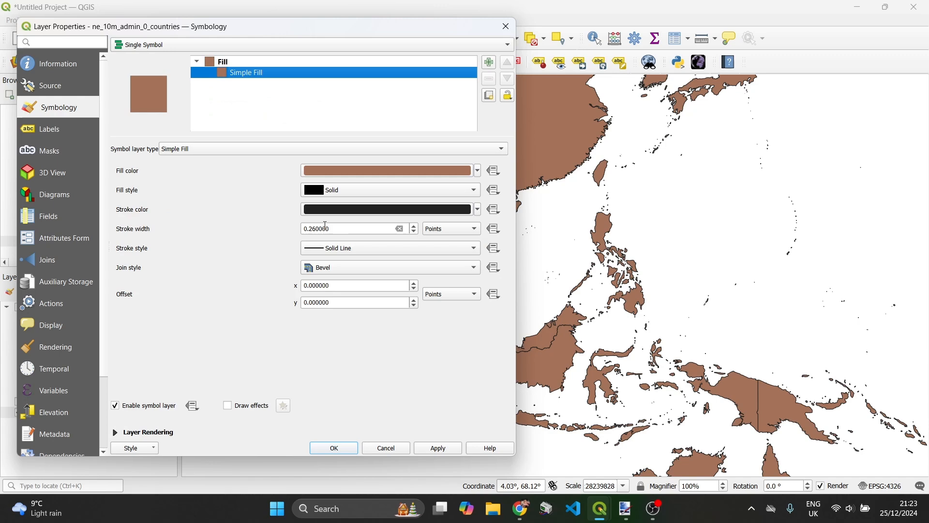
click(327, 211)
click(428, 291)
click(517, 360)
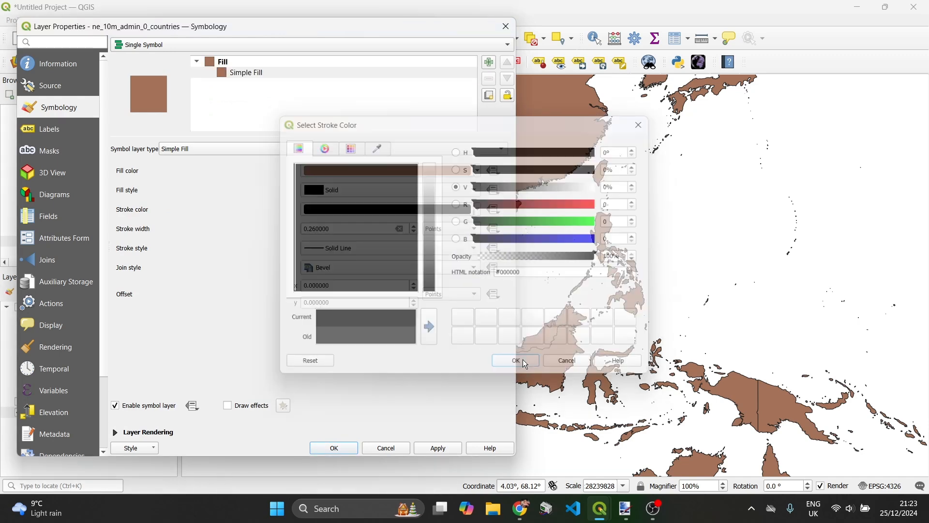
click(350, 449)
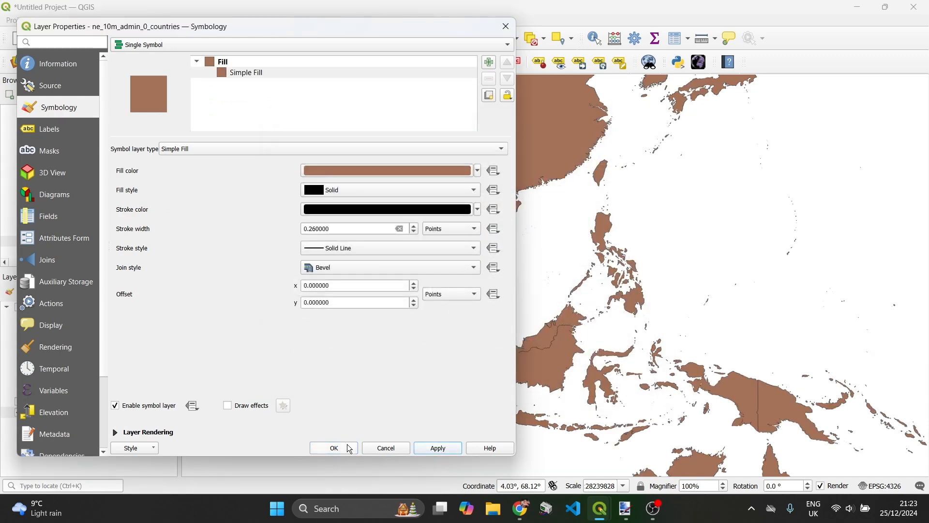
- Style the ne_10m_admin_0_countries layer as Categorized by the SOVEREIGNT field with random colors, classify all values and apply
click(187, 46)
click(170, 60)
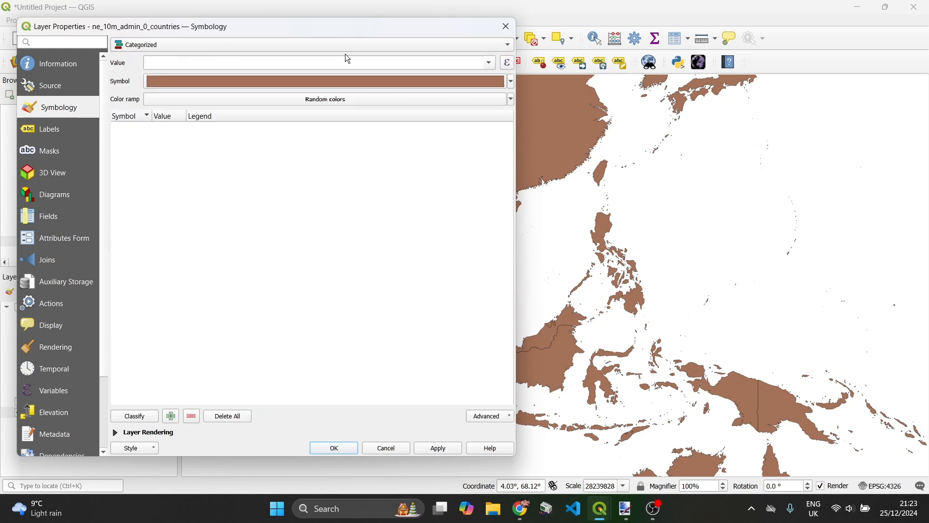
click(486, 63)
click(225, 121)
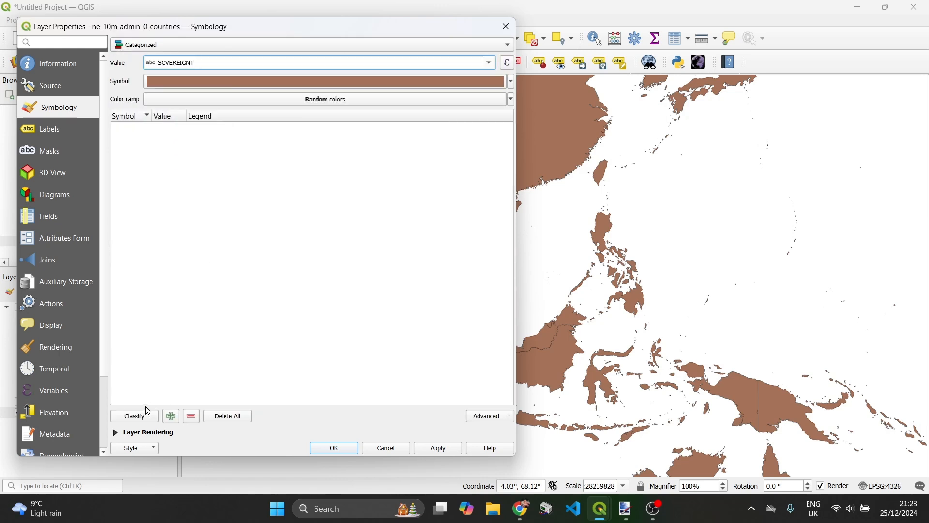
click(135, 416)
click(331, 452)
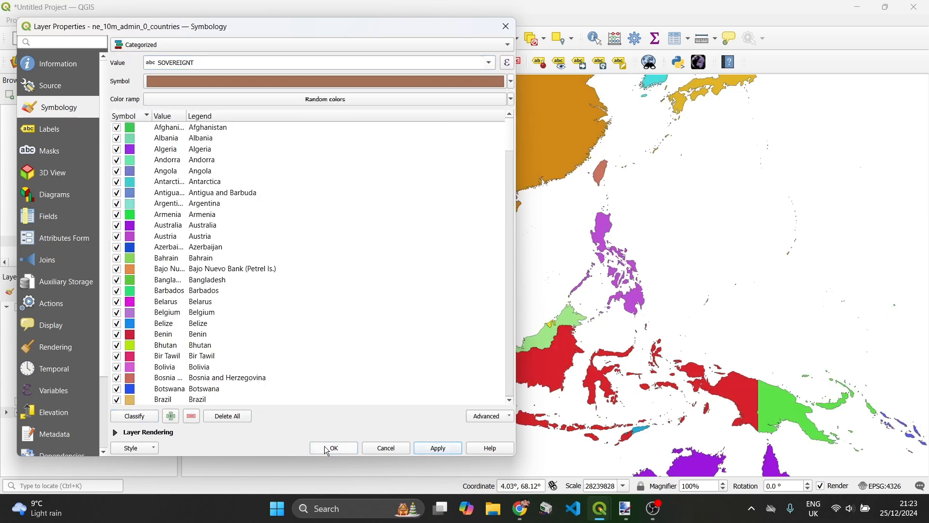
- With the GRAY_HR_SR_OB_DR.tif raster hidden, create a print layout titled southeastasias and add a map covering the whole page
click(19, 306)
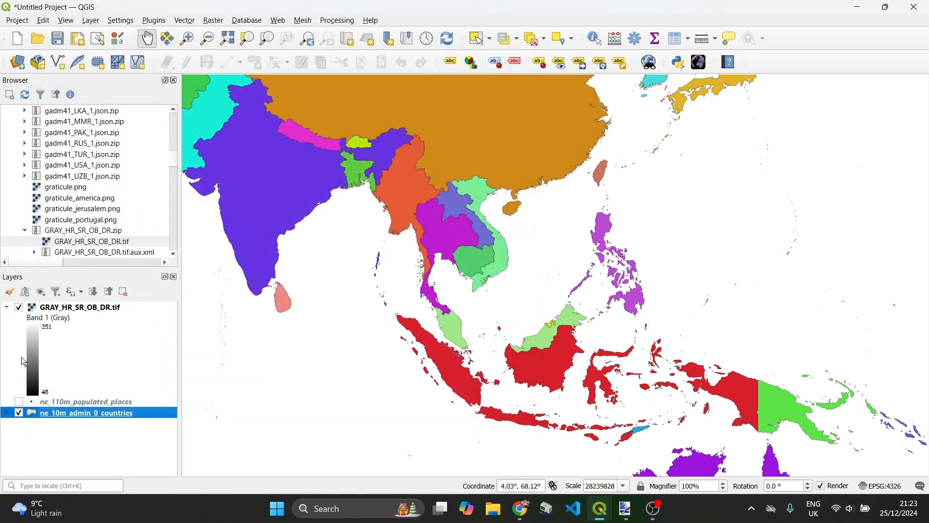
click(19, 307)
click(17, 20)
click(62, 230)
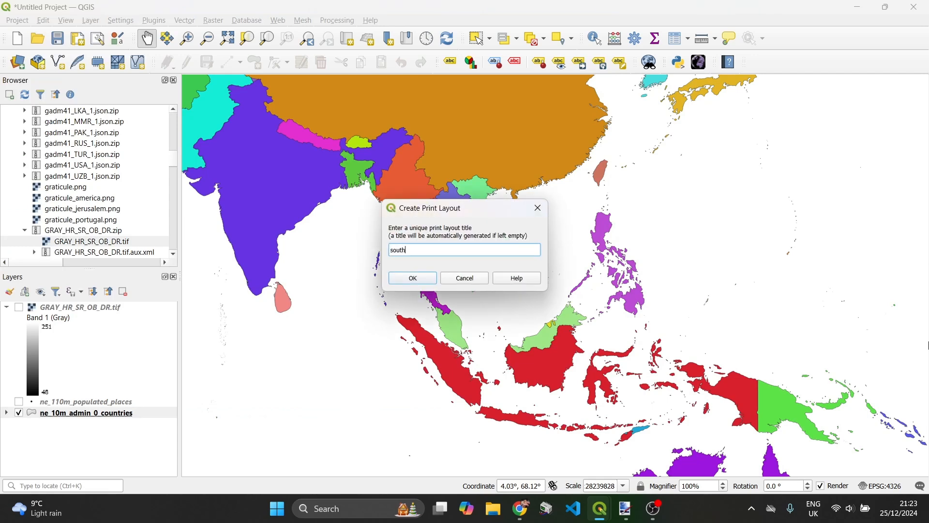
key(Return)
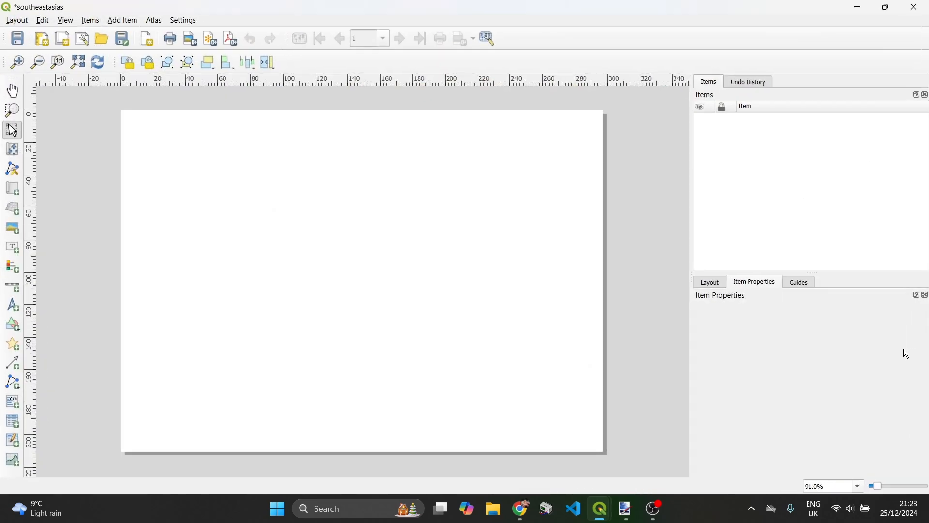
click(12, 188)
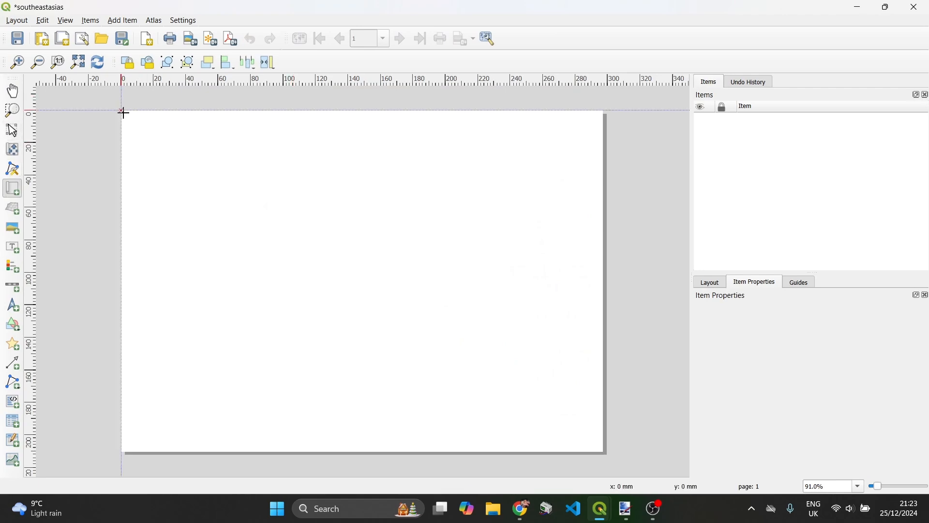
drag(121, 111, 600, 450)
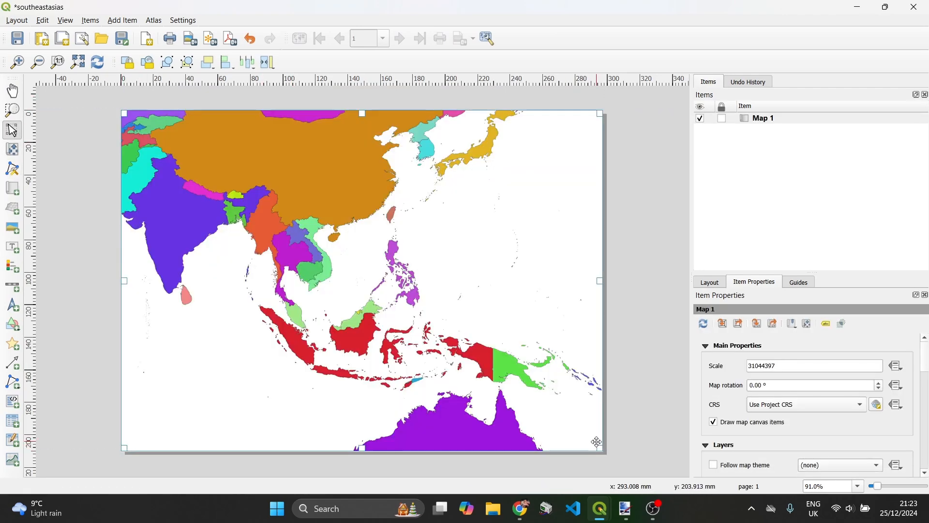
- Export the layout as the PNG image southeastasias in the Europe folder, at 300 dpi with antialiasing enabled
click(16, 21)
click(43, 199)
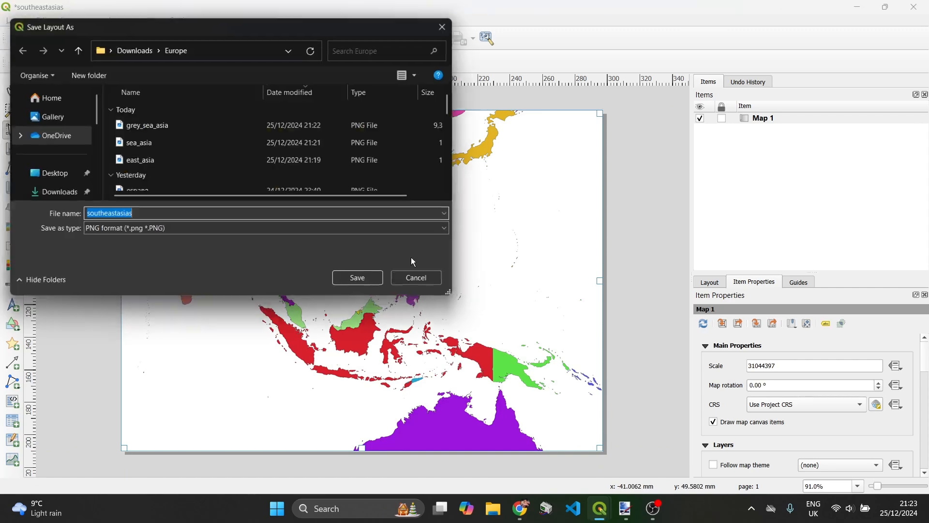
click(371, 282)
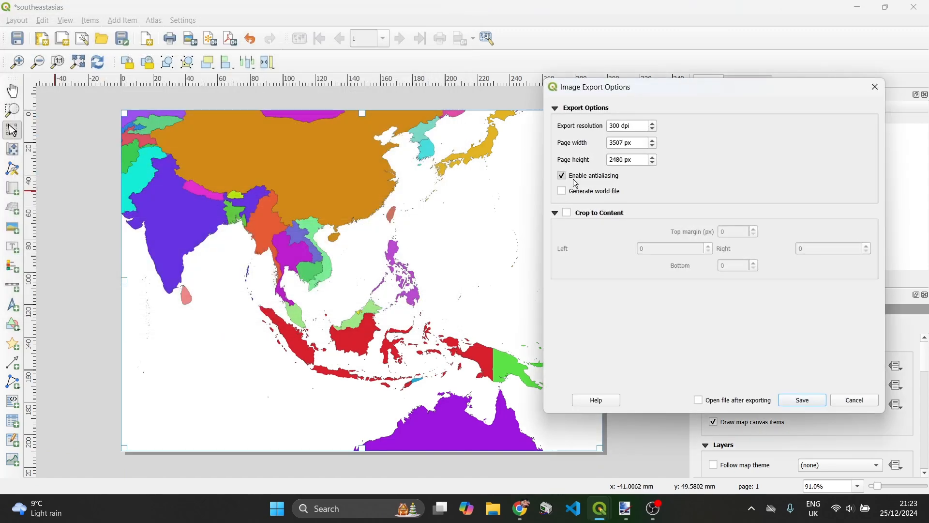
click(803, 400)
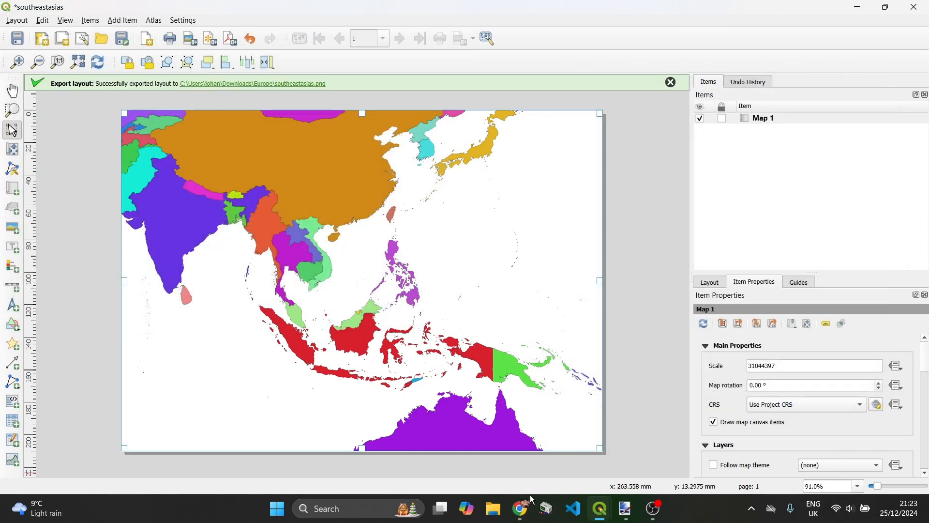
- In the main QGIS project window, turn on the GRAY_HR_SR_OB_DR.tif layer and keep ne_110m_populated_places hidden
mouse_move(603, 513)
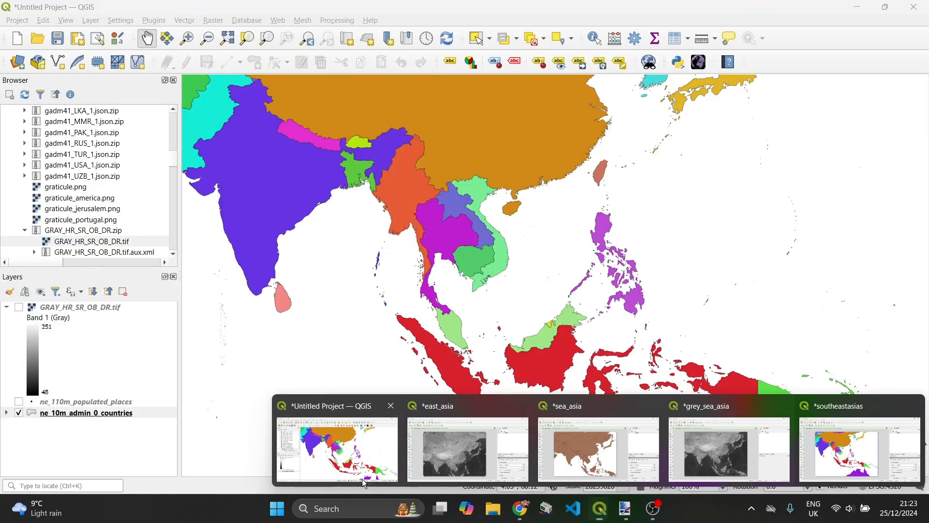
click(362, 478)
click(19, 401)
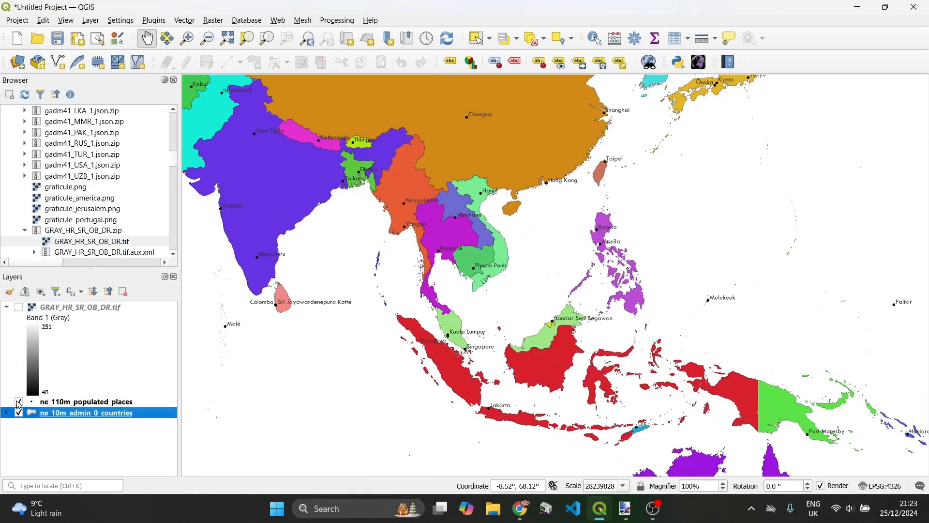
click(19, 402)
click(19, 306)
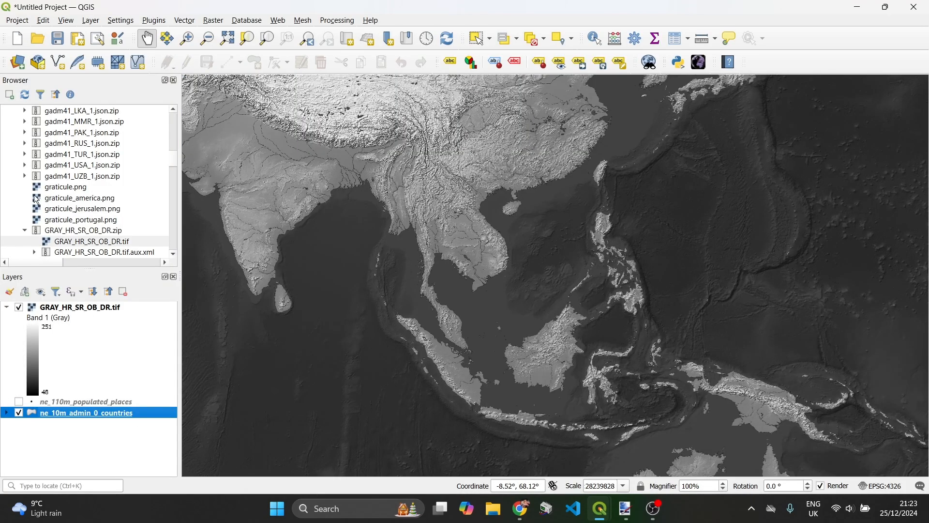
- Create a new print layout titled grey_southeastasia
click(17, 21)
click(44, 227)
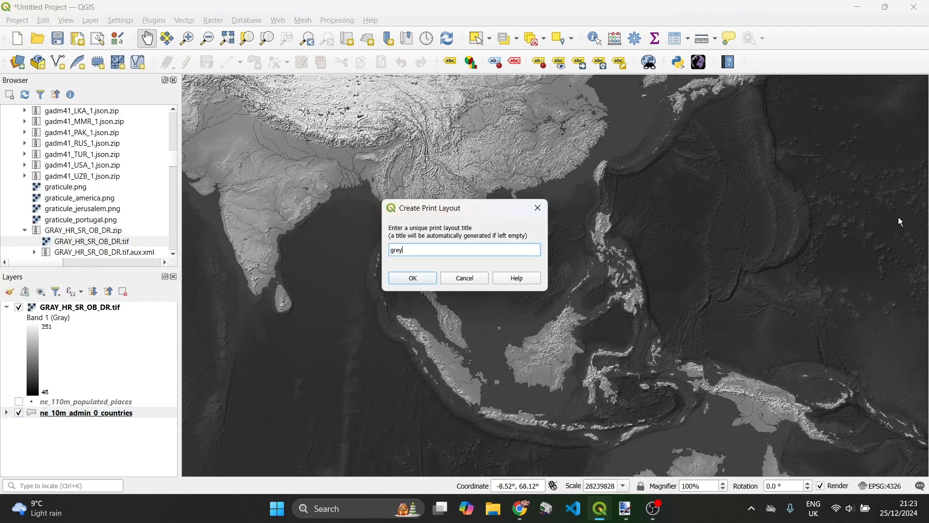
text(grey_sea_asia_)
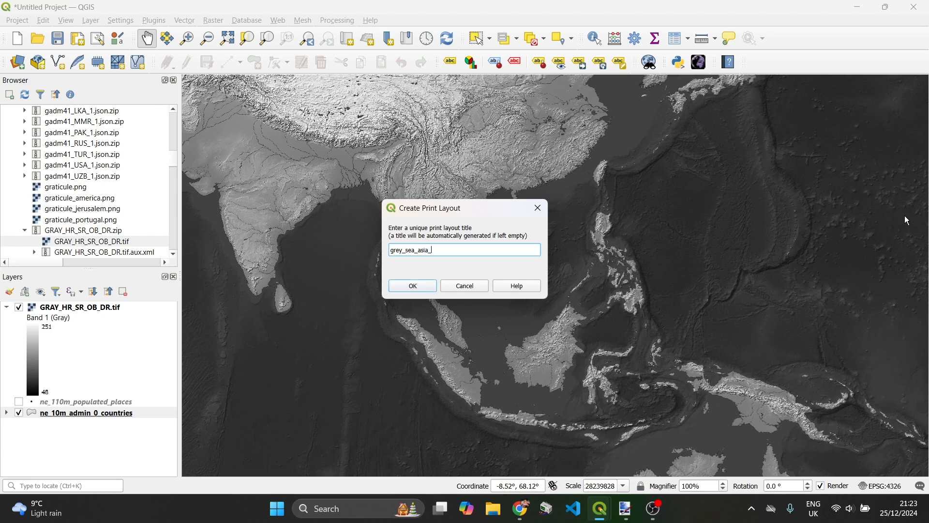
key(BackSpace)
key(BackSpace)
key(BackSpace)
key(BackSpace)
key(BackSpace)
key(BackSpace)
key(Return)
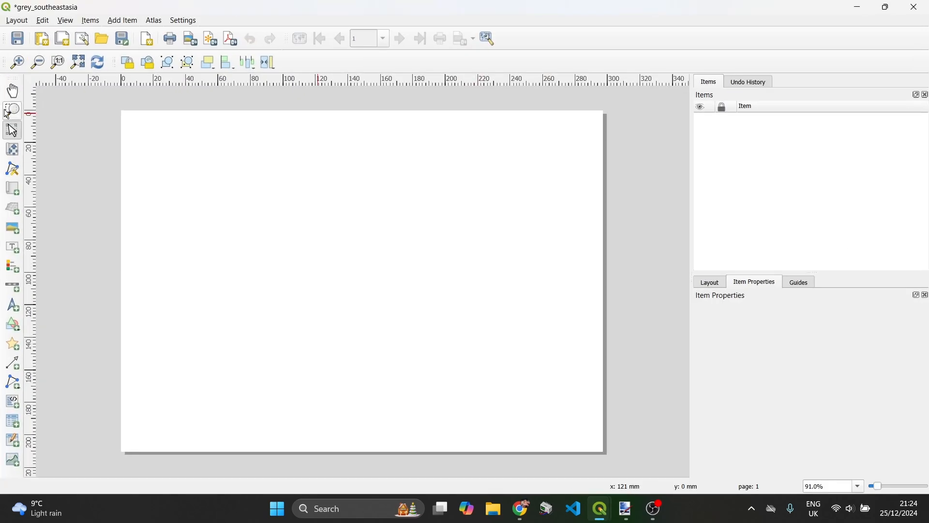
- Add a map covering the whole page and export the layout as grey_southeastasia.png at 300 dpi
drag(121, 110, 600, 448)
click(17, 20)
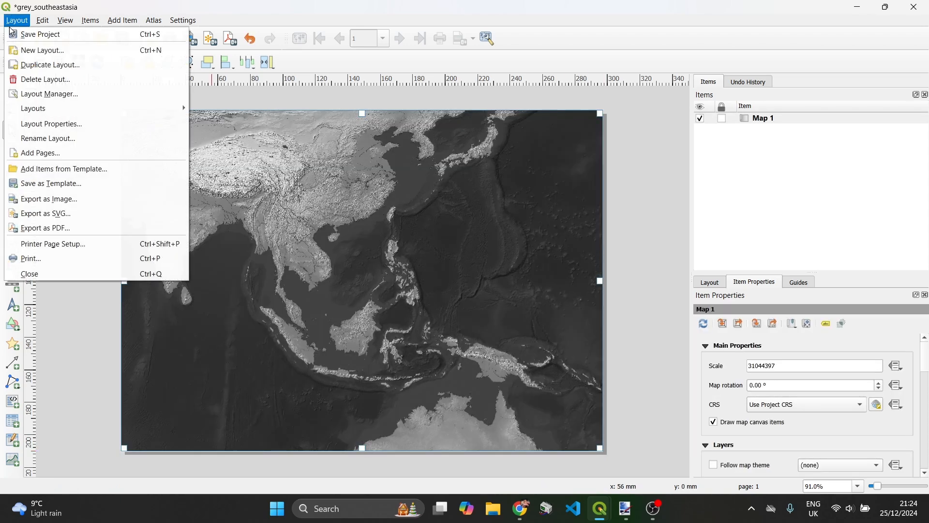
click(39, 199)
click(382, 283)
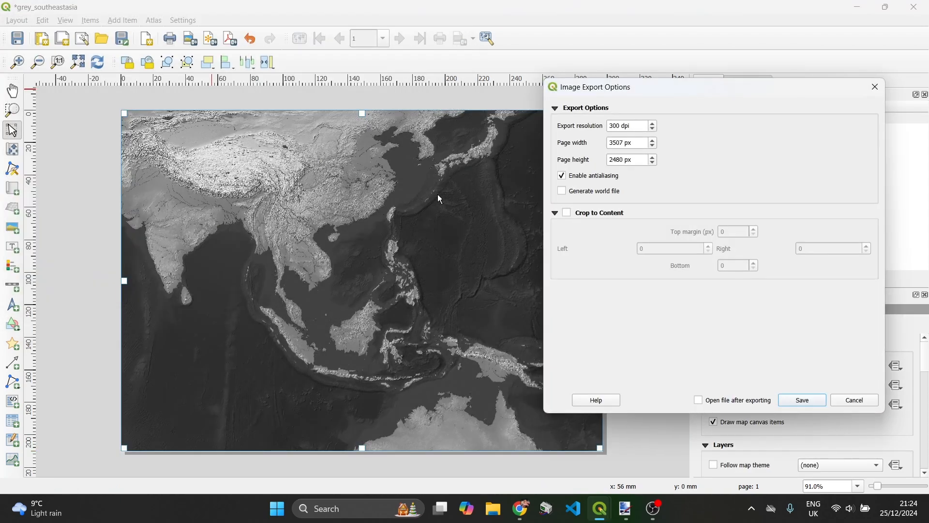
click(818, 399)
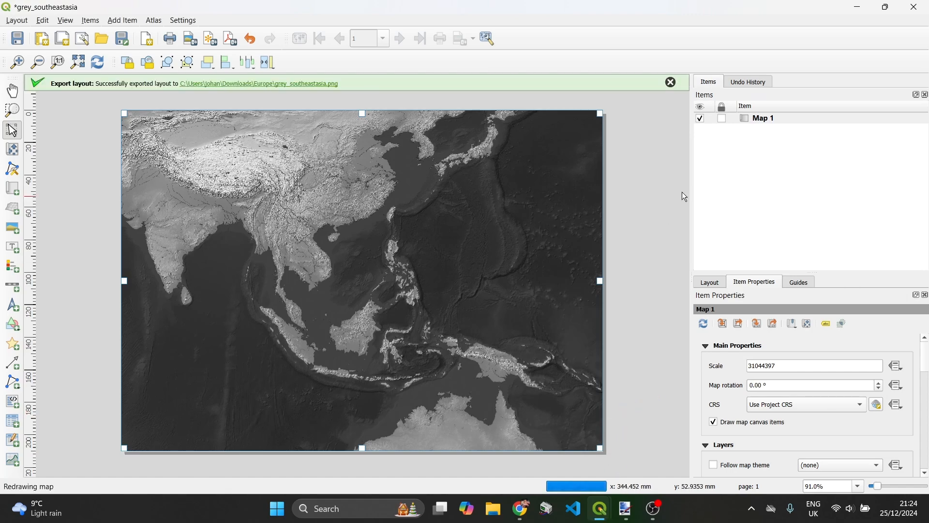
- Return to the main QGIS project window and turn on the ne_110m_populated_places layer
mouse_move(600, 509)
click(261, 464)
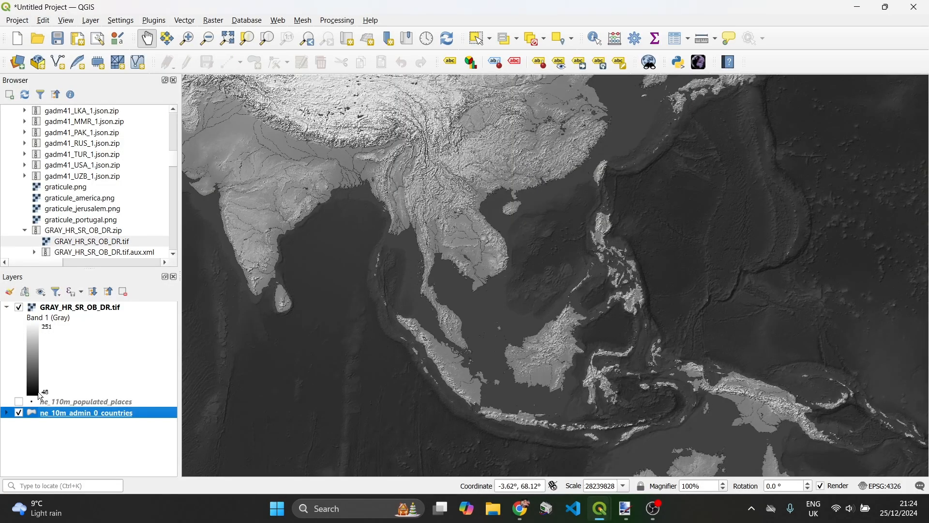
click(18, 402)
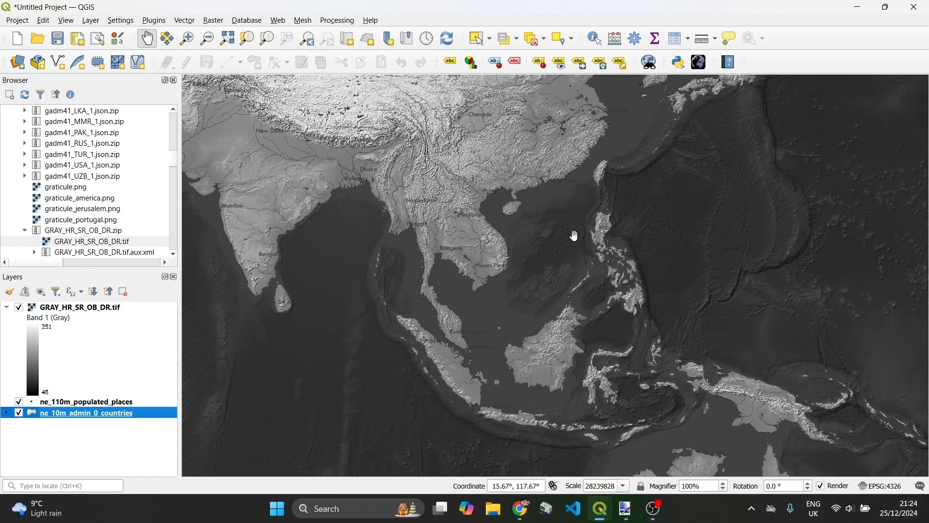
- Switch to Paint.NET, close sea_asia.png, and open southeastasias.png and grey_southeastasia.png from the Europe folder
click(626, 508)
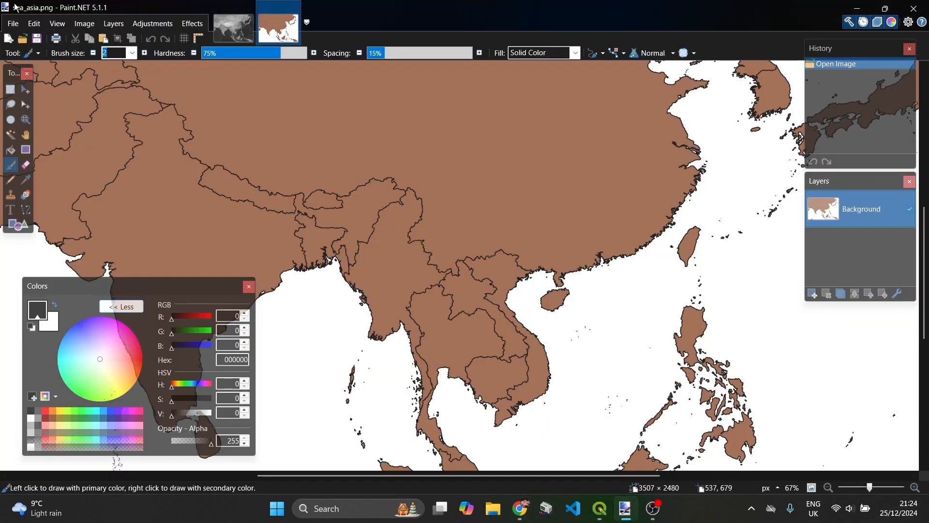
click(294, 8)
click(13, 24)
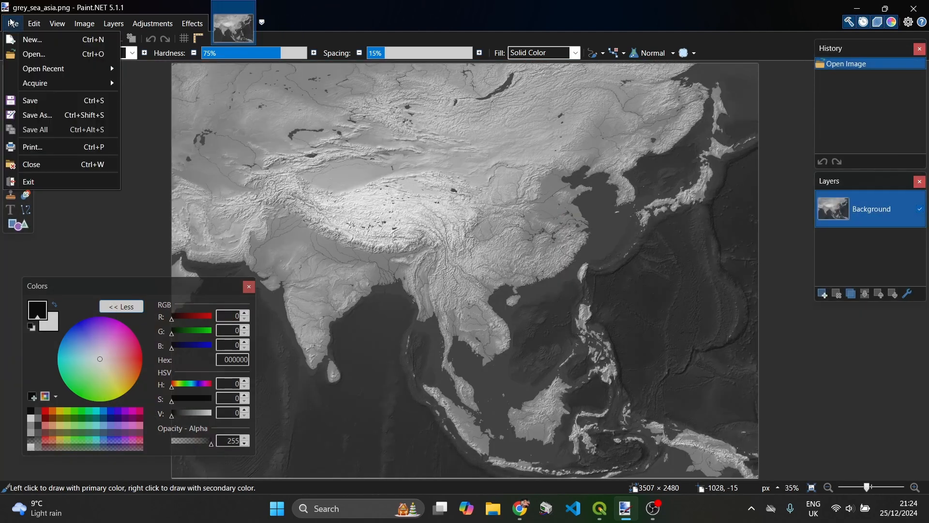
click(26, 51)
click(179, 128)
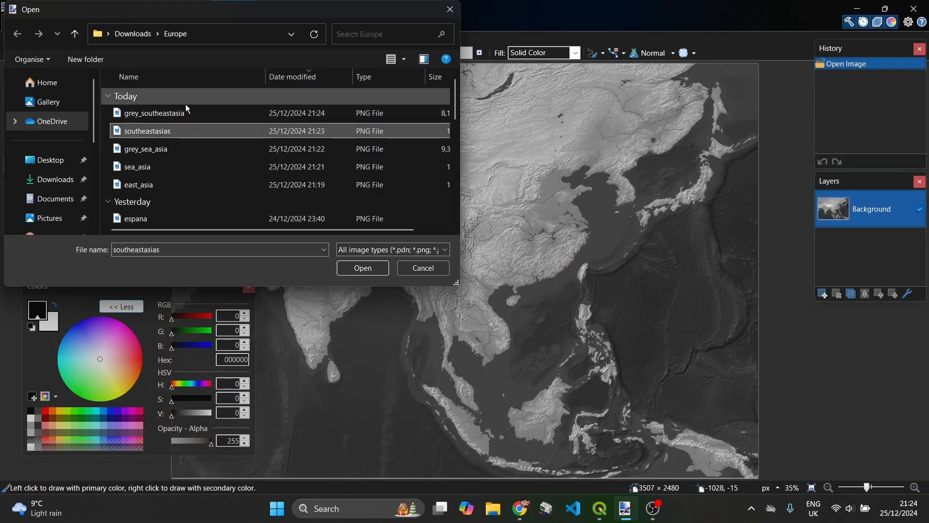
ctrl+click(185, 110)
click(362, 267)
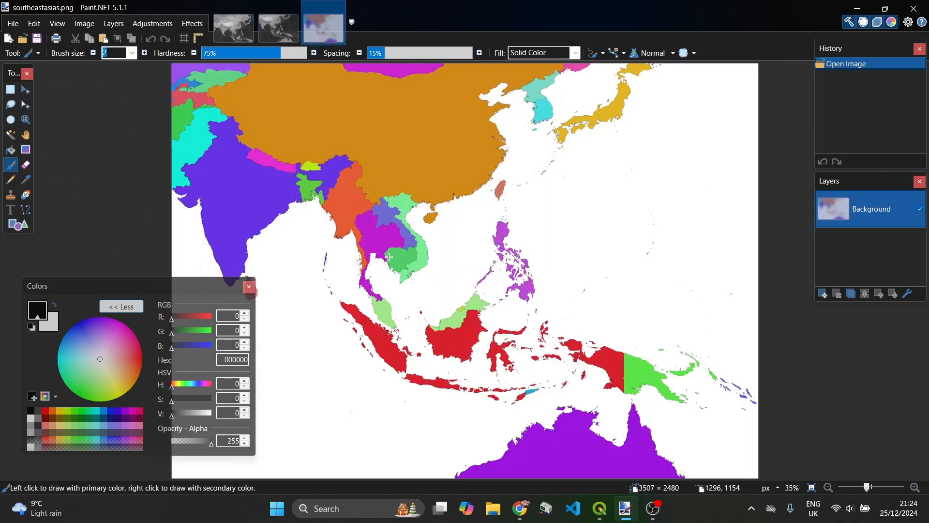
- Close the grey_sea_asia.png image
drag(867, 490, 871, 484)
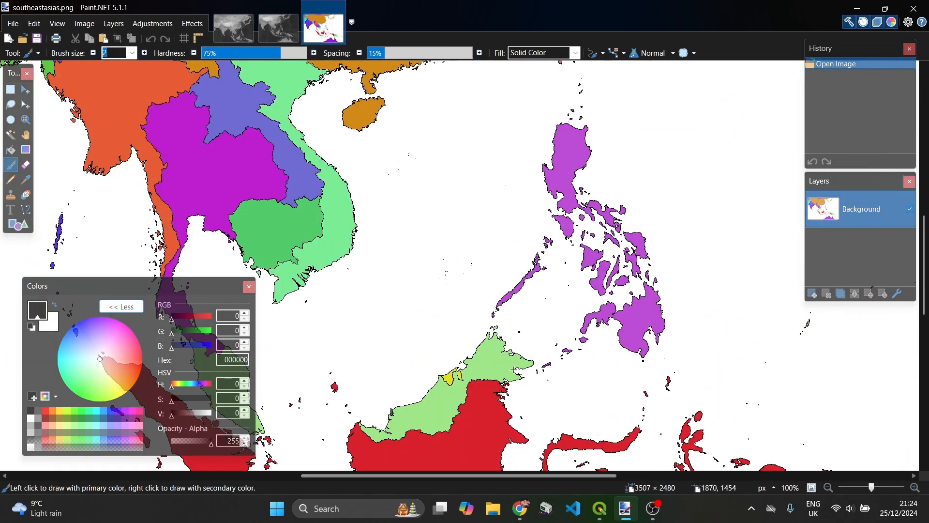
scroll(489, 442, down, 4)
scroll(489, 442, up, 5)
drag(488, 475, 319, 475)
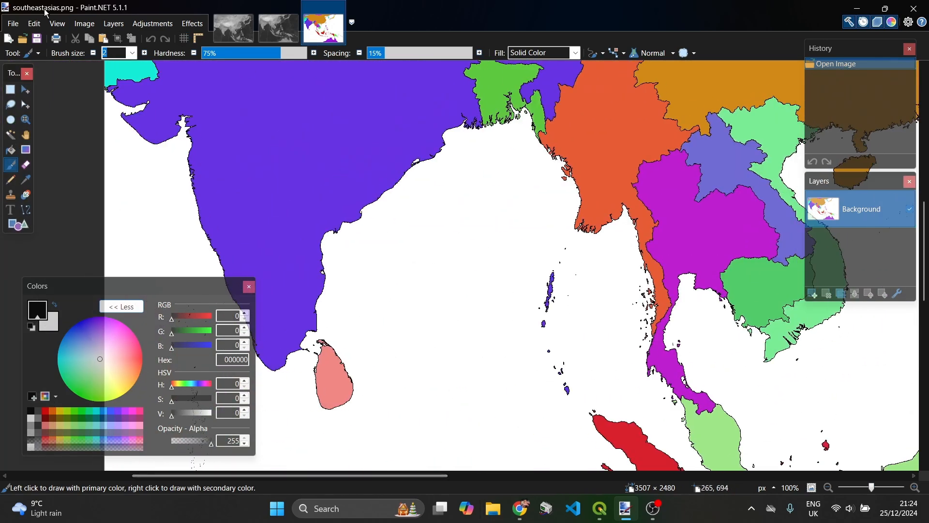
click(289, 30)
click(293, 7)
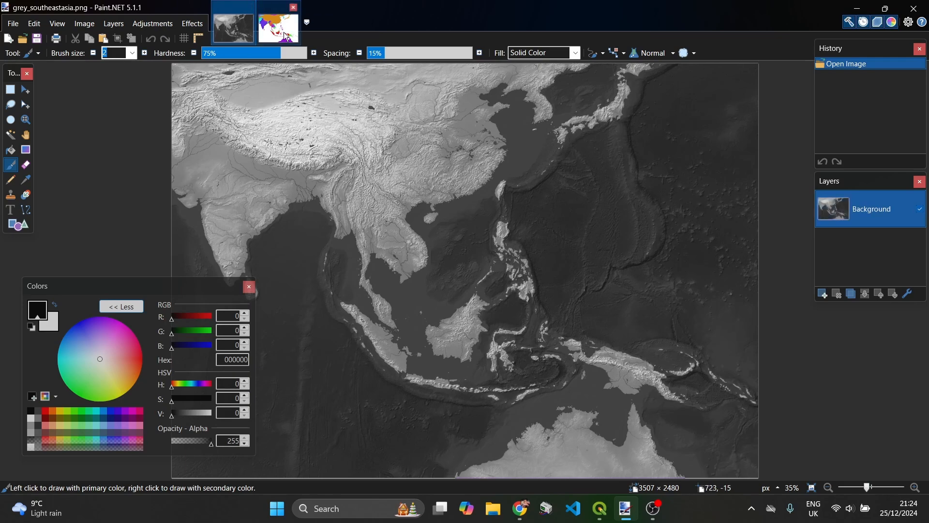
- In southeastasias.png, select black outline pixels on the Indian coast near Bangladesh with the Magic Wand
click(278, 28)
drag(875, 490, 871, 488)
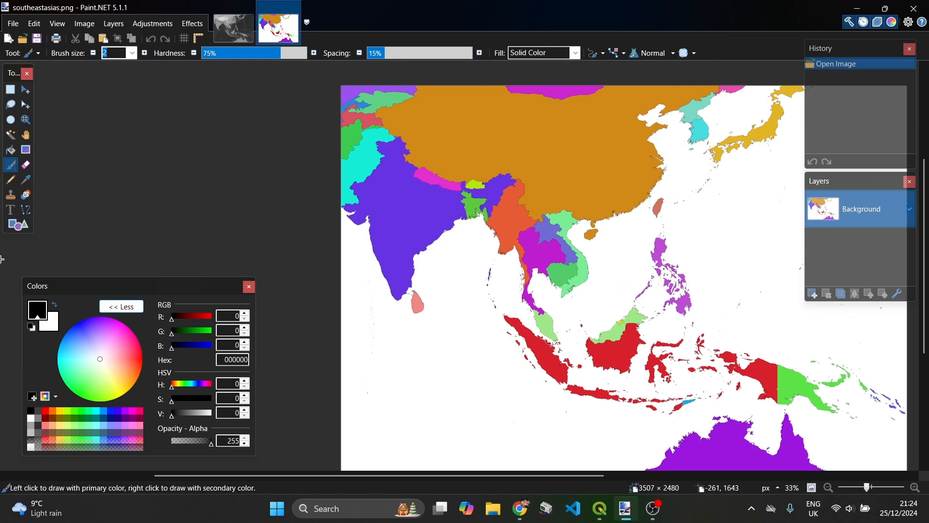
scroll(595, 75, down, 2)
scroll(551, 220, up, 4)
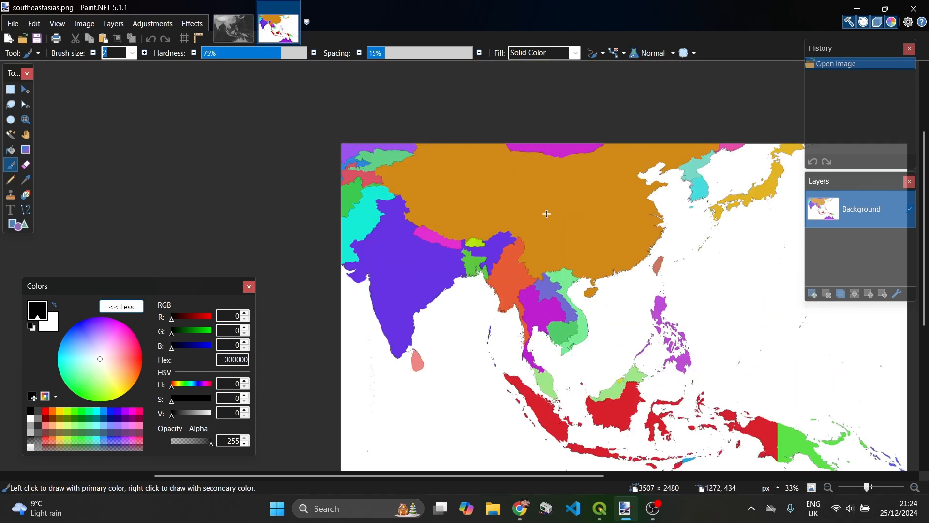
scroll(457, 210, down, 2)
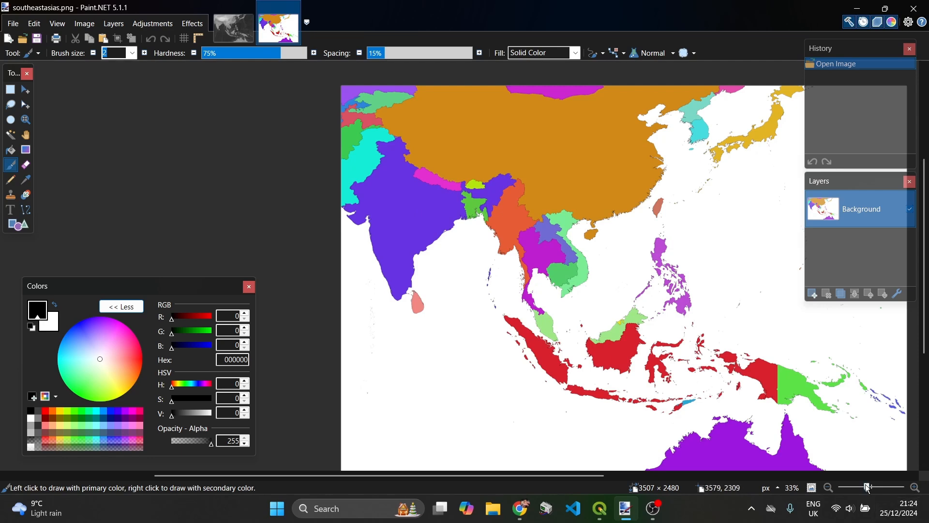
drag(867, 488, 878, 487)
scroll(559, 241, up, 11)
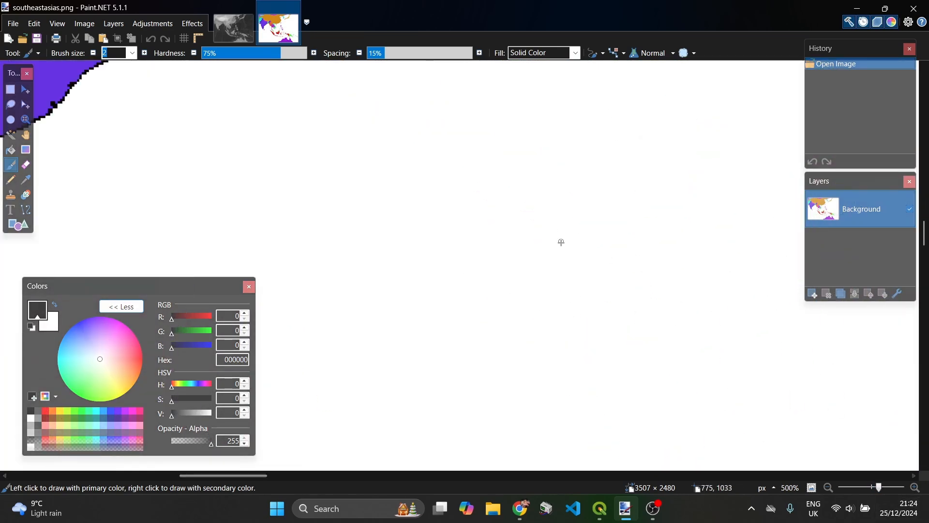
click(12, 138)
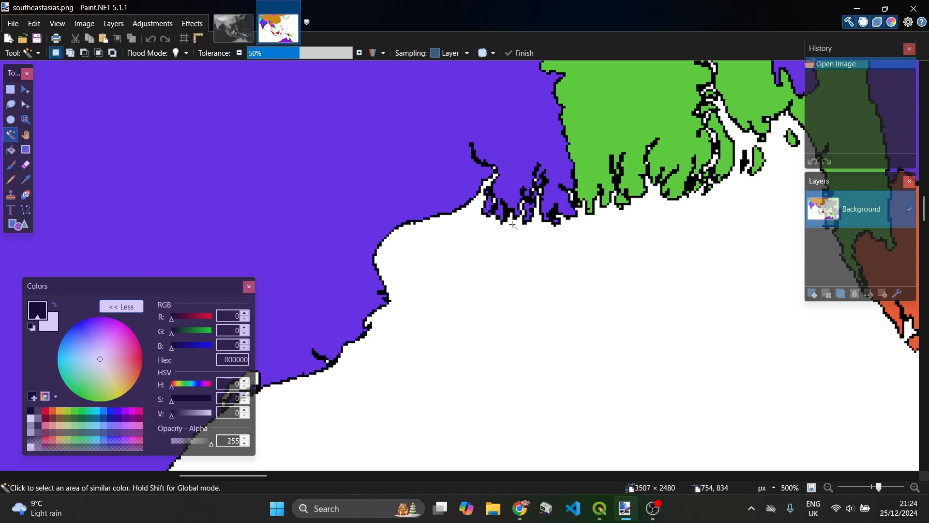
click(470, 203)
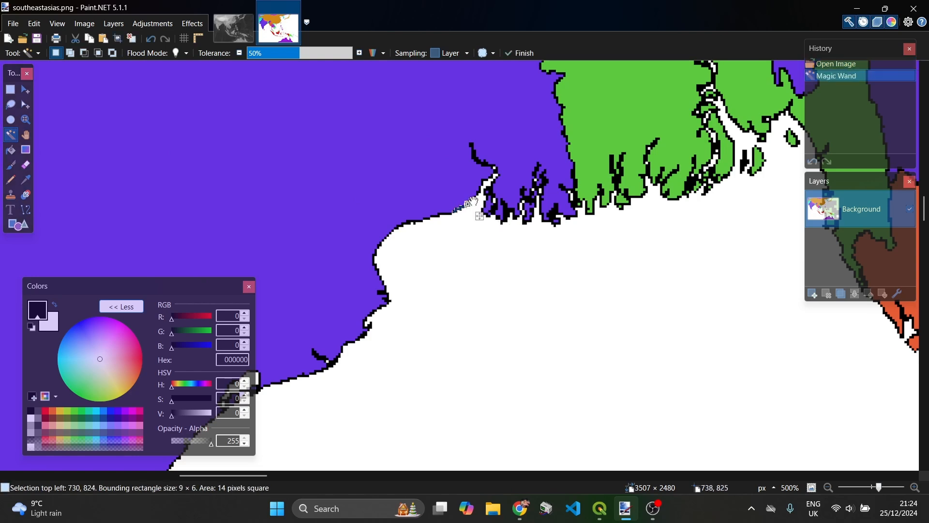
key(ctrl+z)
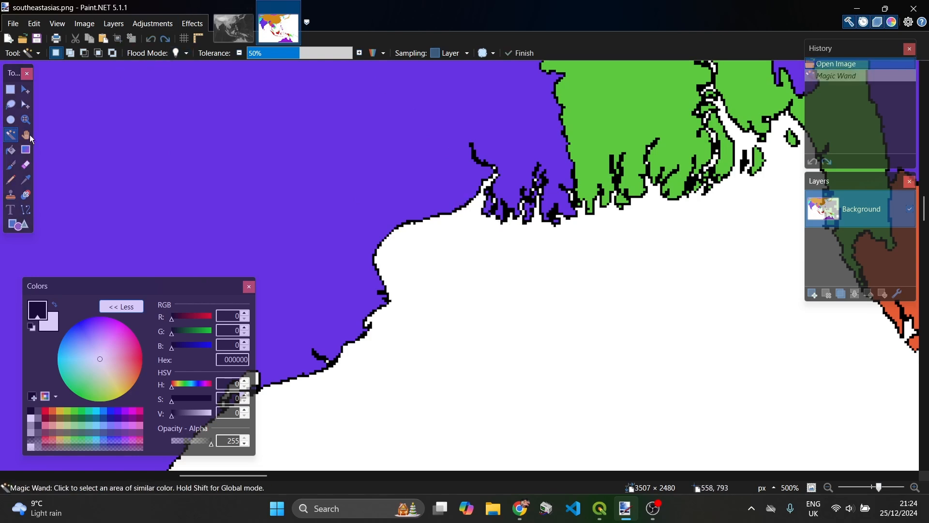
click(555, 217)
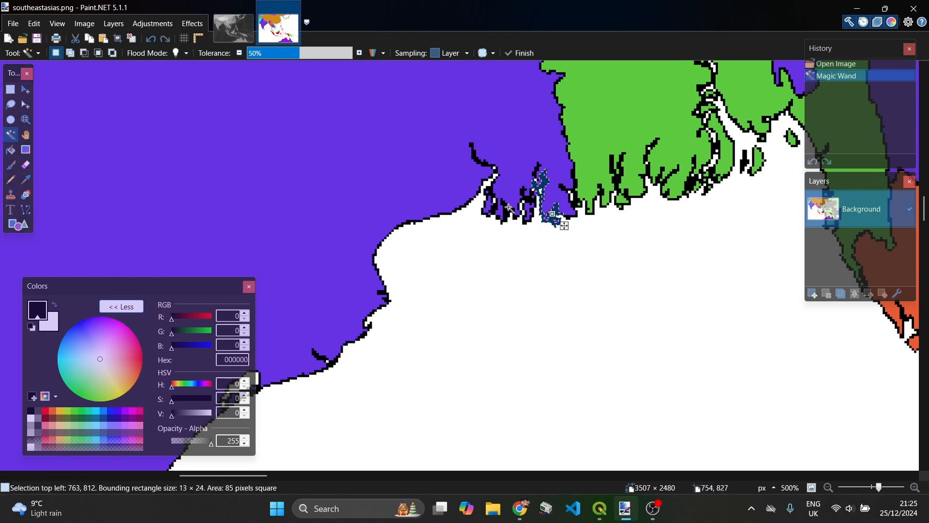
- Extend the wand selection to all black outlines with Global flood mode and 0% tolerance
click(176, 52)
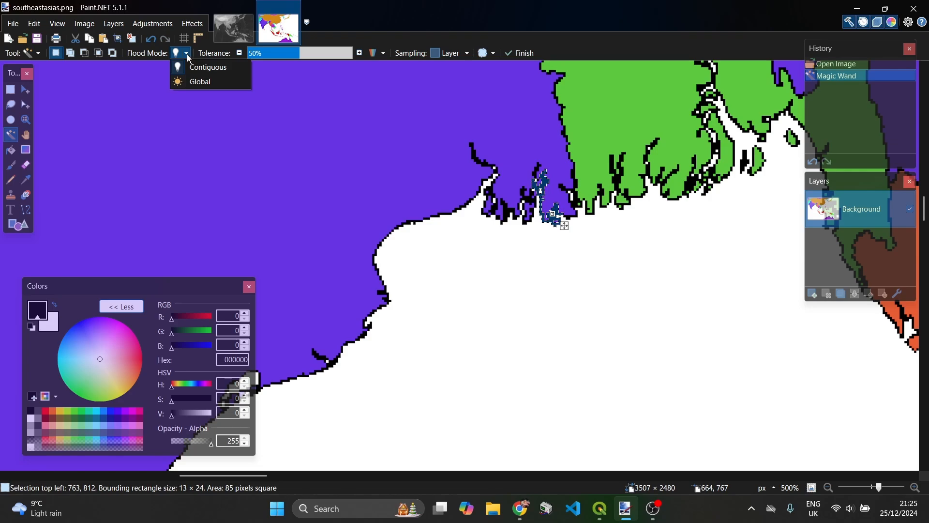
click(200, 83)
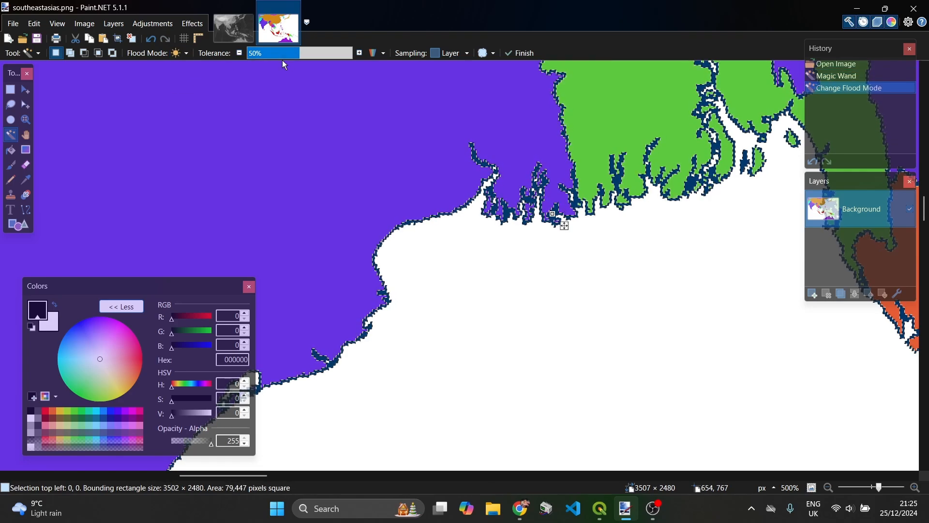
drag(283, 57, 220, 54)
- Copy the selected black outlines into a new 3502 × 2480 px image and deselect them
drag(879, 487, 867, 487)
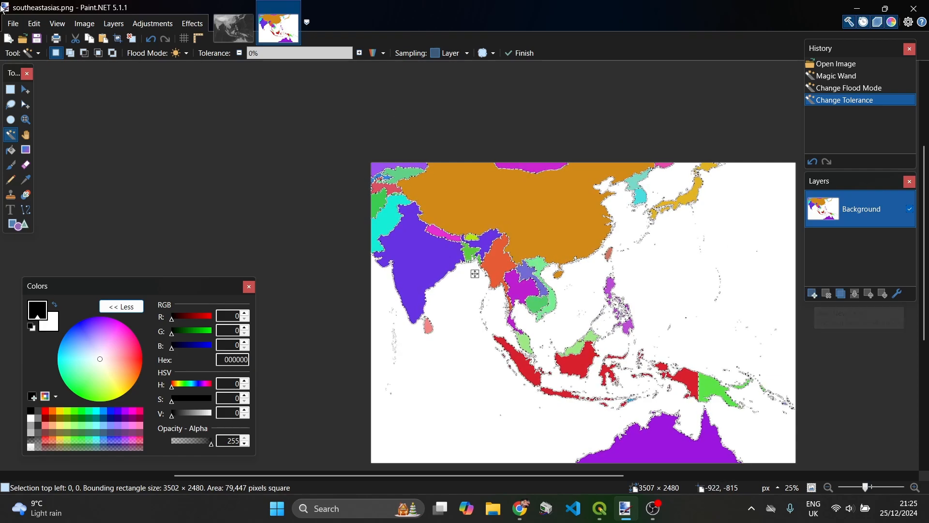
click(13, 24)
click(26, 40)
click(441, 324)
key(ctrl+v)
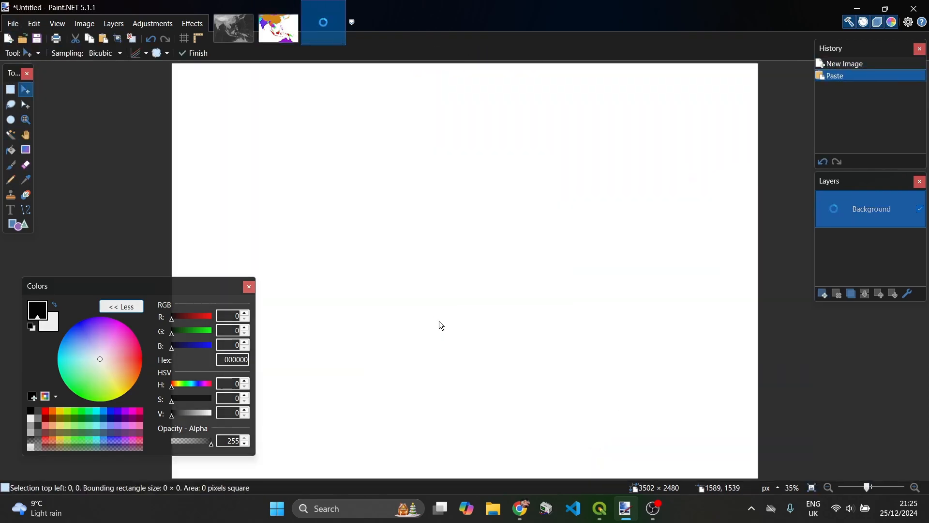
key(ctrl+d)
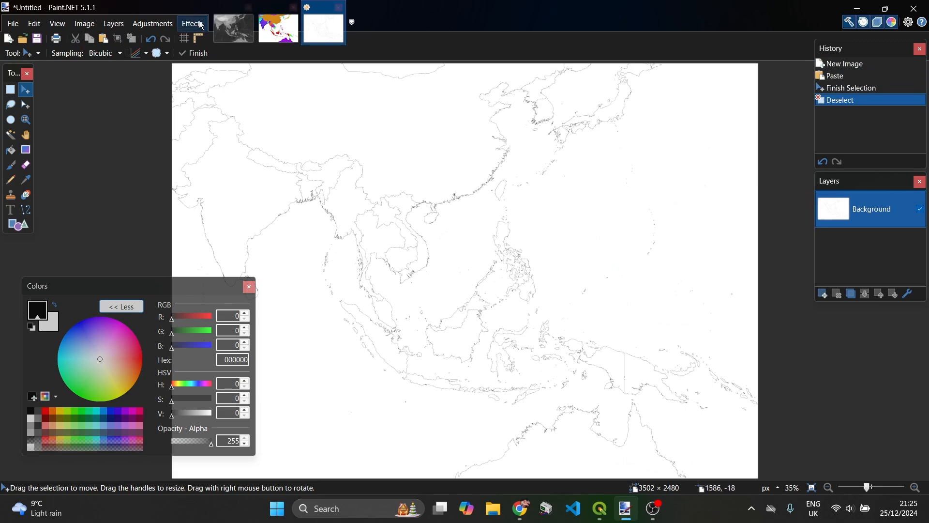
- In southeastasias.png, set the primary color to light blue 89B0FF
click(263, 38)
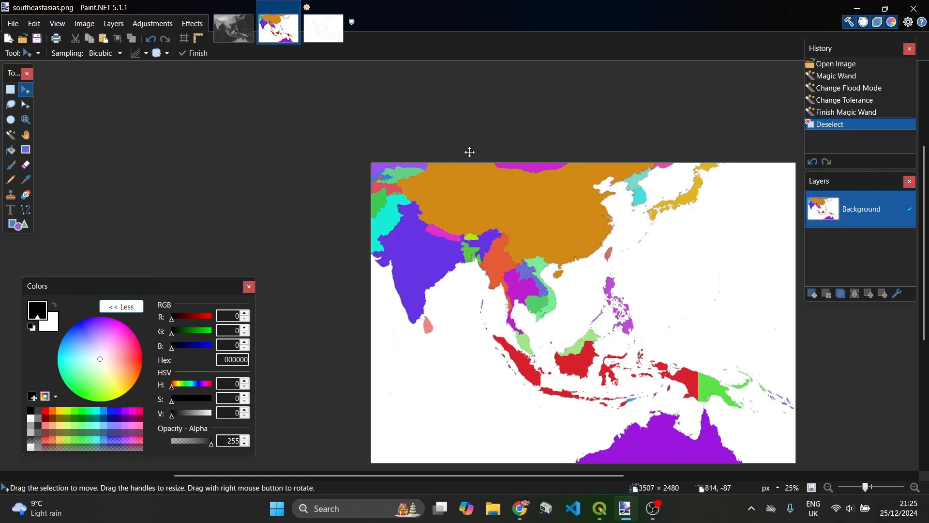
mouse_move(866, 489)
mouse_down()
mouse_move(882, 489)
mouse_move(871, 489)
mouse_up()
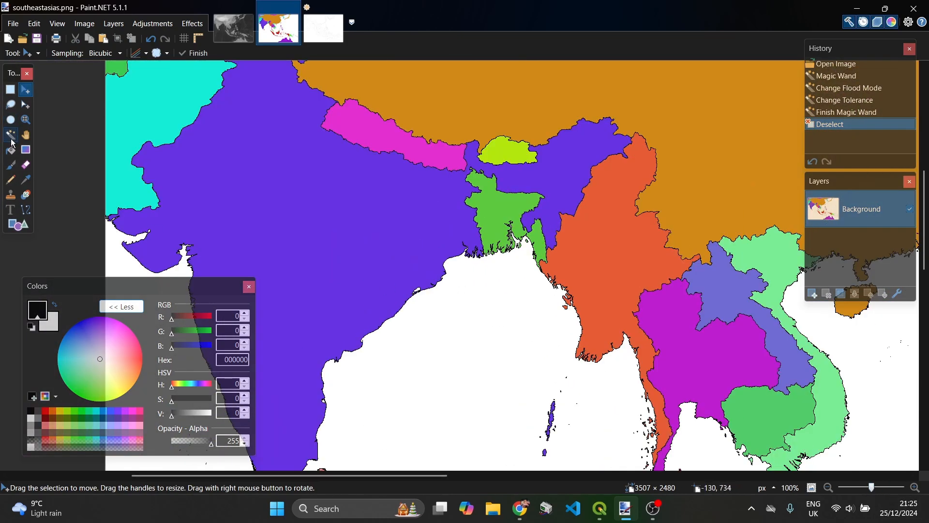
key(f)
scroll(680, 333, down, 4)
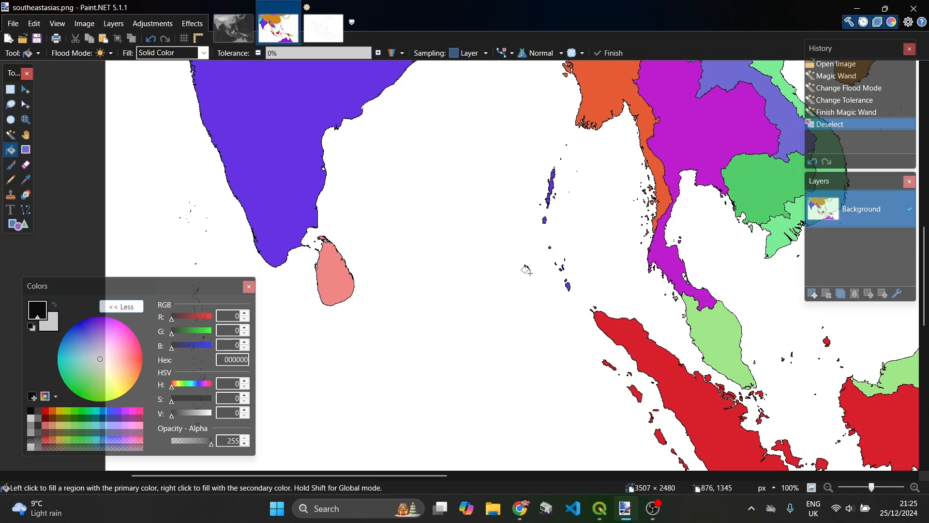
scroll(527, 270, up, 2)
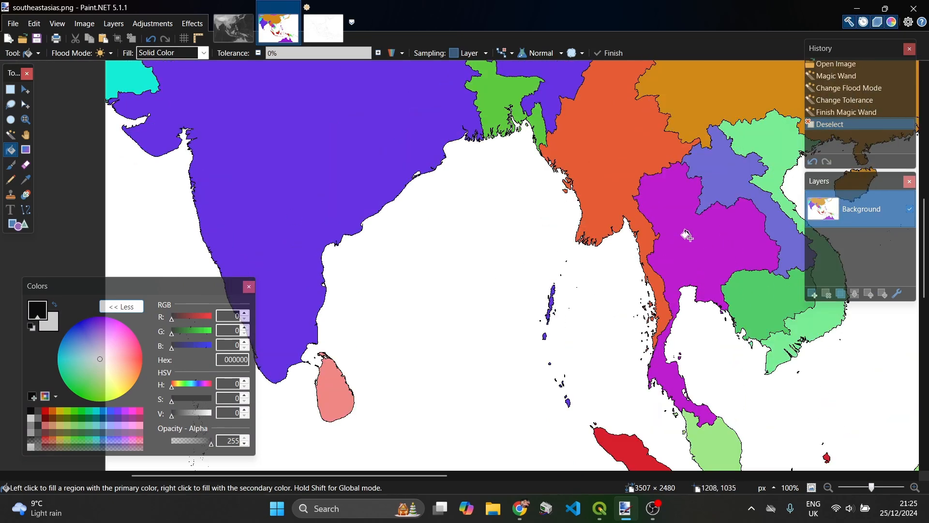
scroll(549, 178, up, 1)
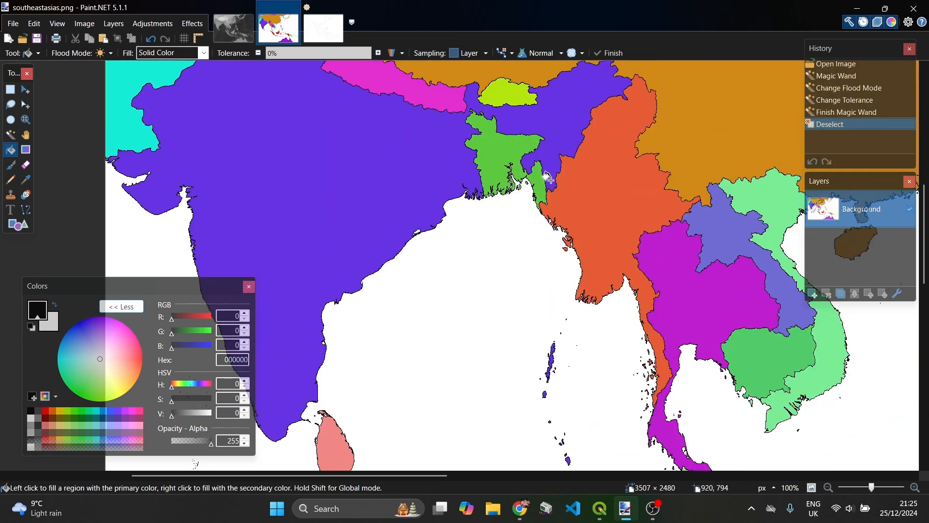
click(10, 136)
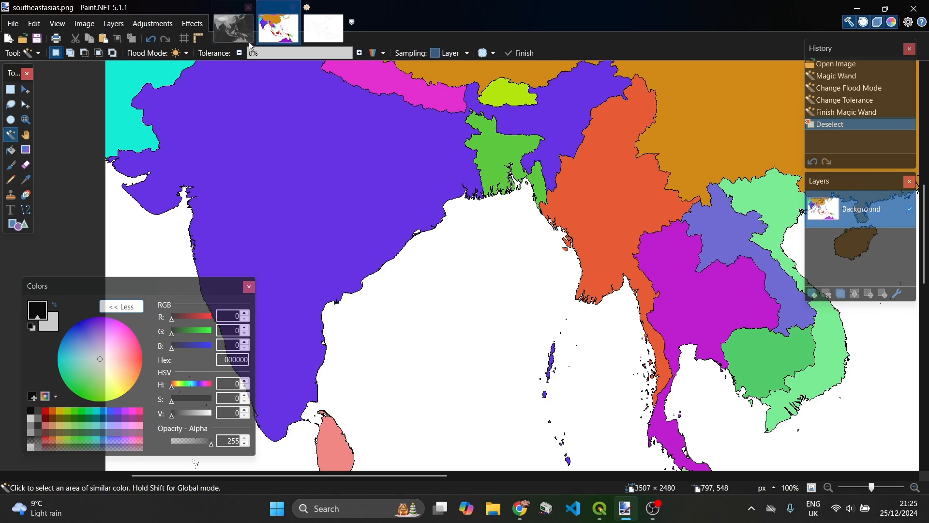
mouse_move(79, 350)
mouse_down()
mouse_move(82, 335)
mouse_move(83, 345)
mouse_up()
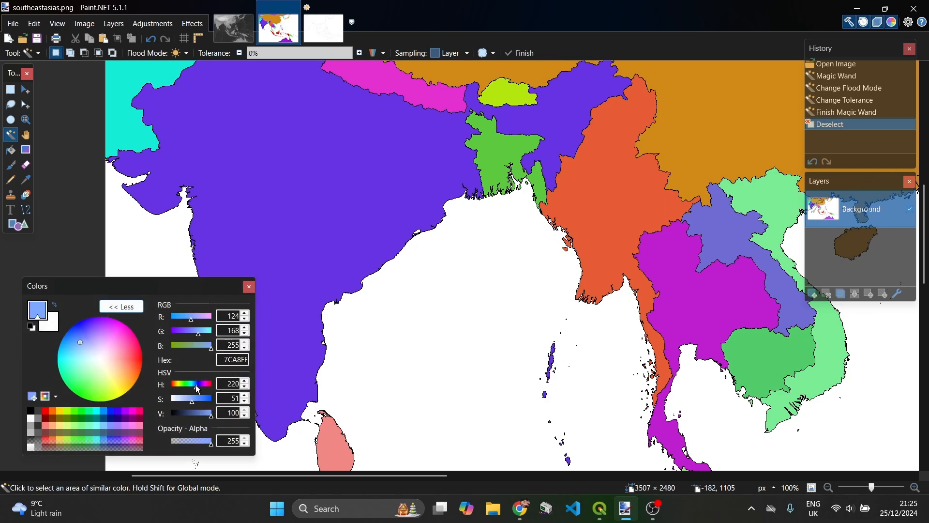
click(186, 397)
drag(187, 398, 189, 398)
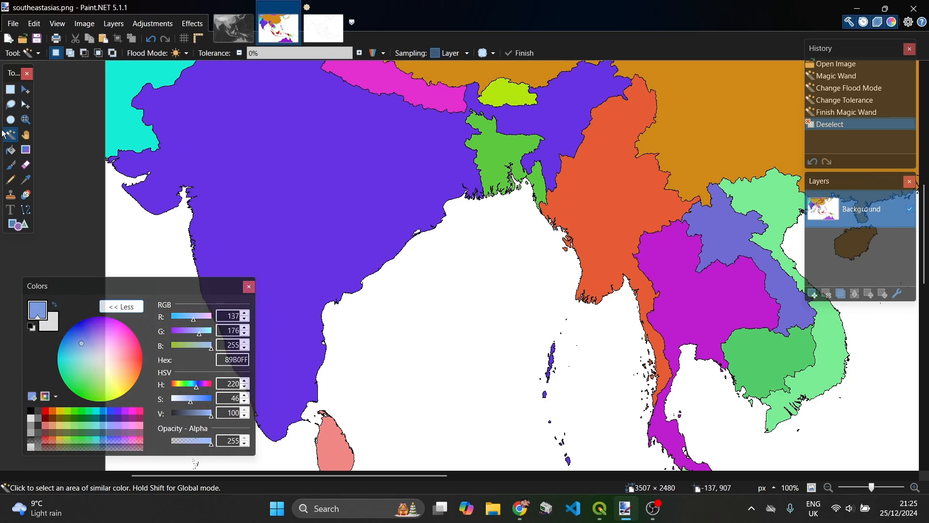
- Fill the white sea with the Paint Bucket and darken the fill to 4D638E by lowering the color's value to 56
click(10, 150)
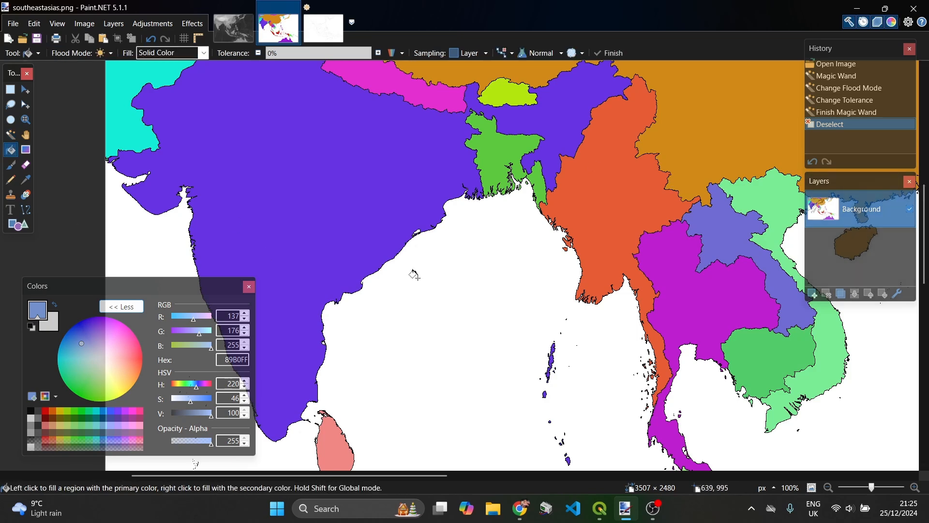
click(460, 292)
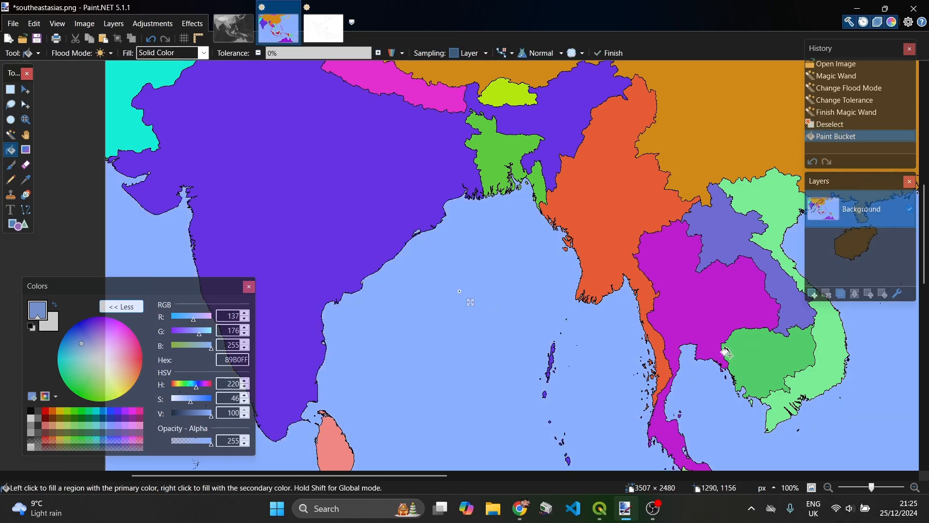
drag(872, 487, 874, 487)
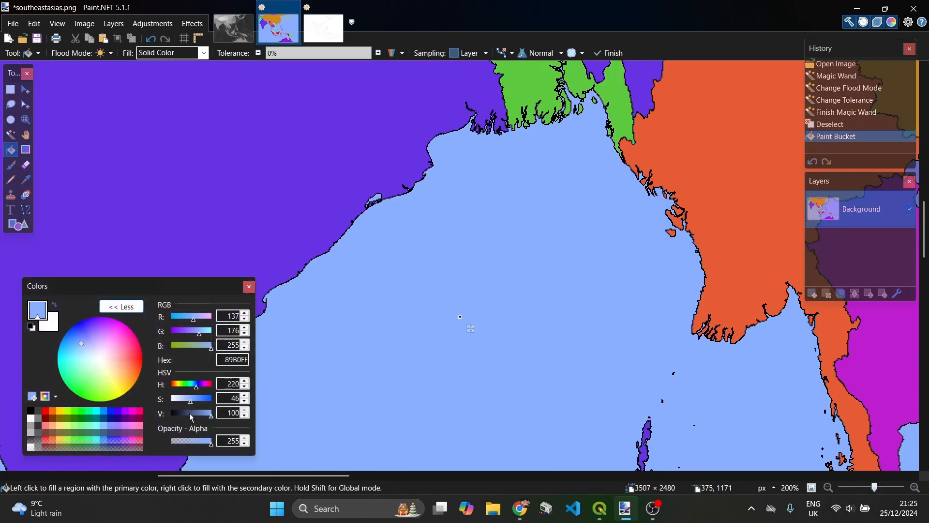
drag(190, 414, 192, 411)
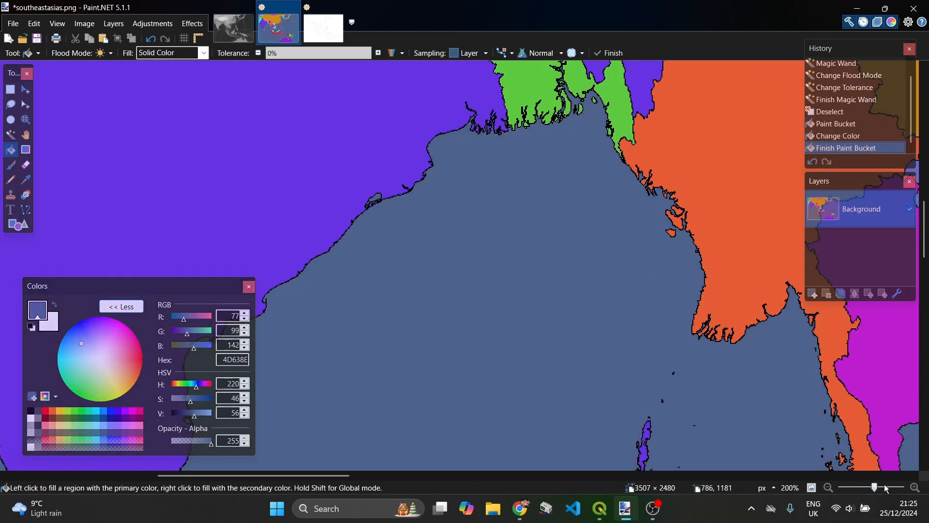
- Select the whole of India with the Magic Wand and cut it out of the map
drag(874, 488, 873, 490)
click(11, 135)
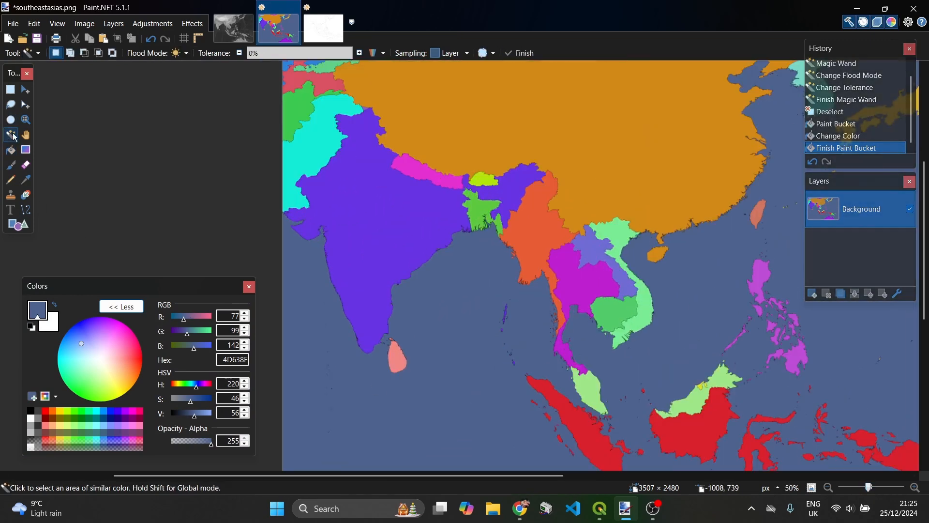
click(402, 214)
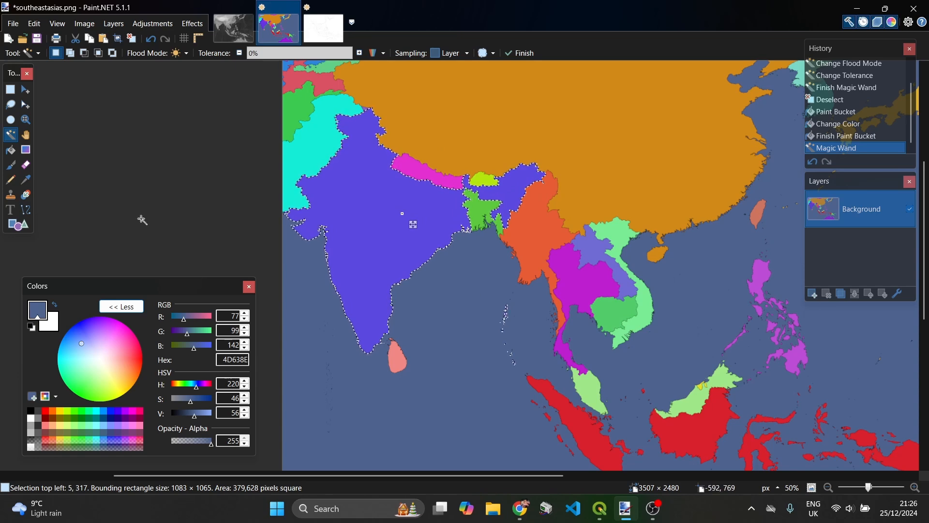
click(183, 54)
click(192, 83)
key(ctrl+z)
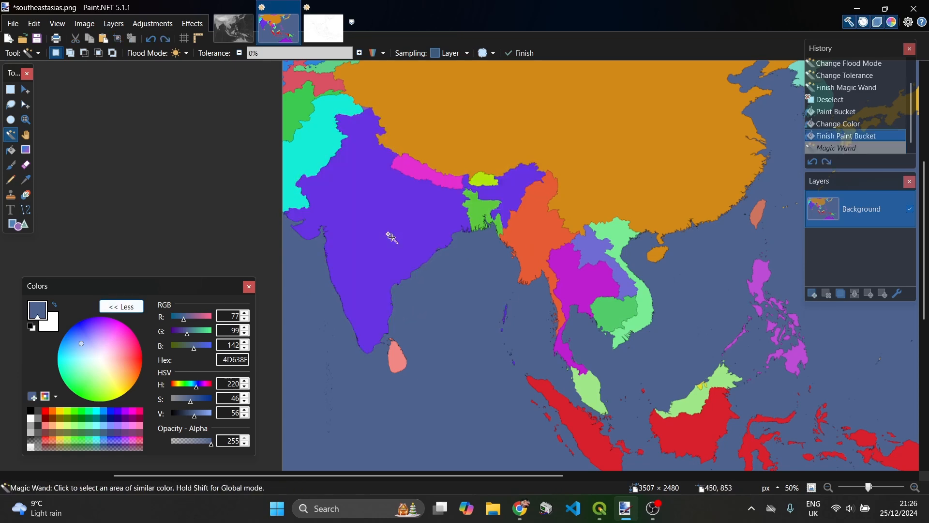
click(393, 238)
key(ctrl+x)
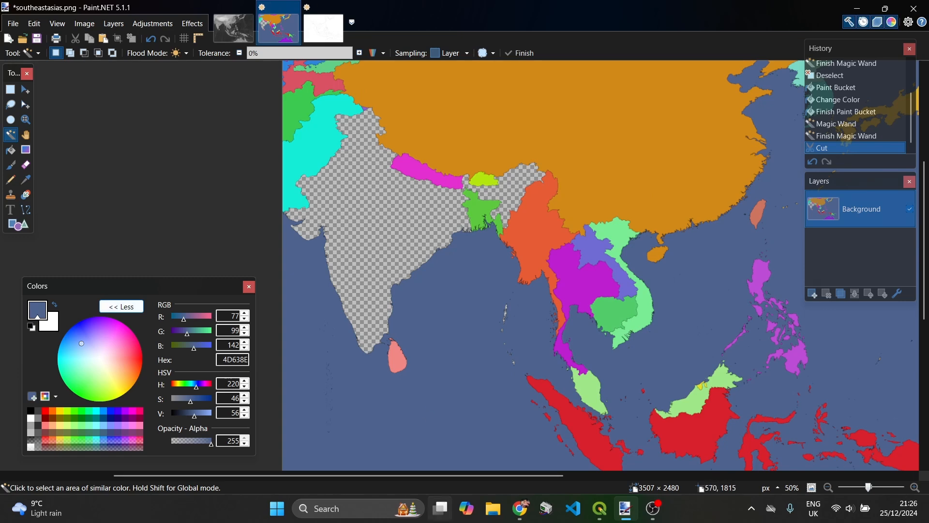
- Switch to Chrome and search for images of "india flag" in a new tab
click(520, 508)
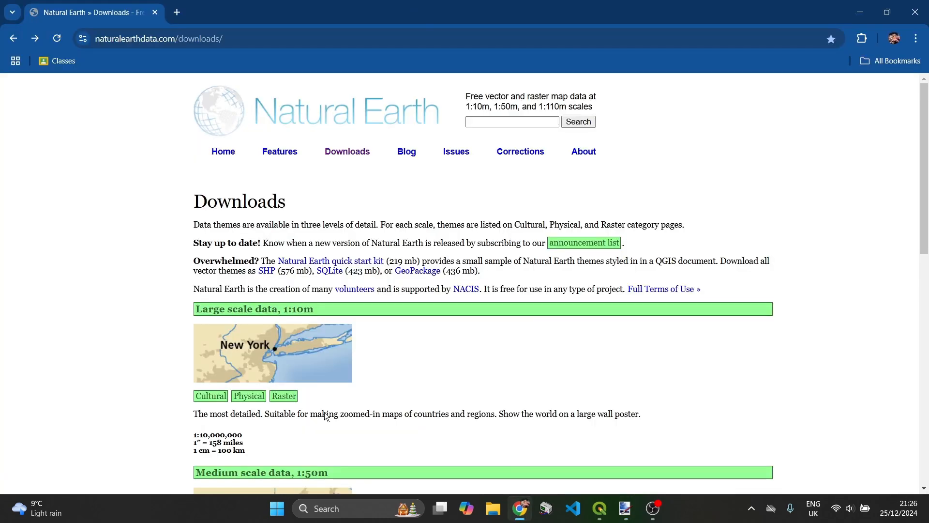
click(175, 12)
text(india flag)
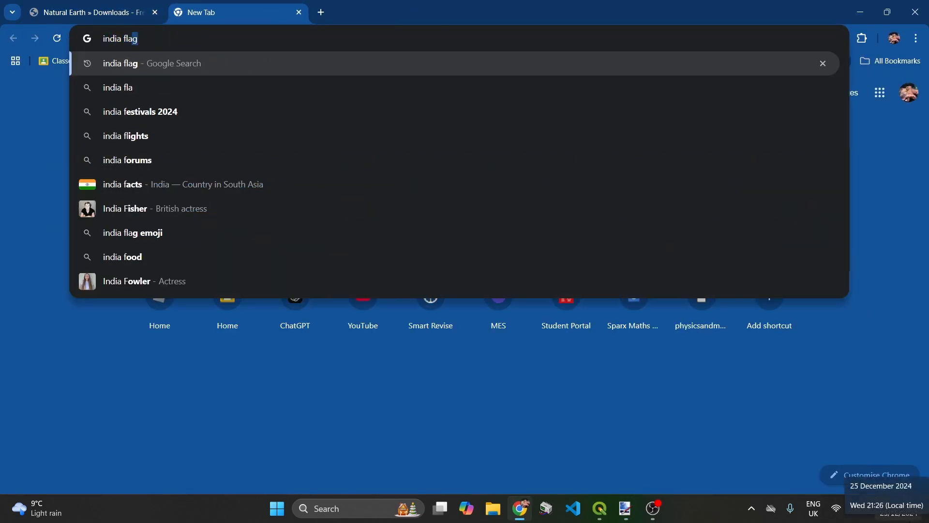
key(Return)
click(157, 150)
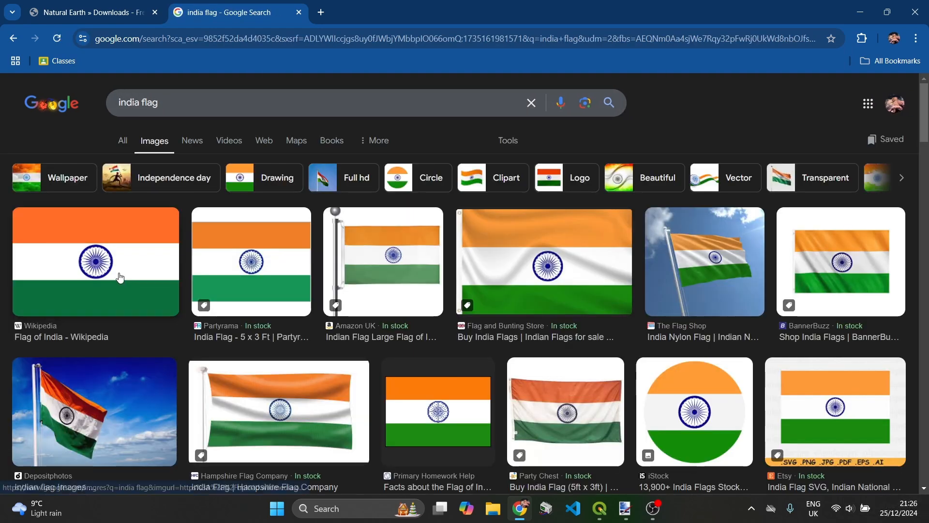
- Copy the Wikipedia Flag of India image and return to Paint.NET
click(121, 271)
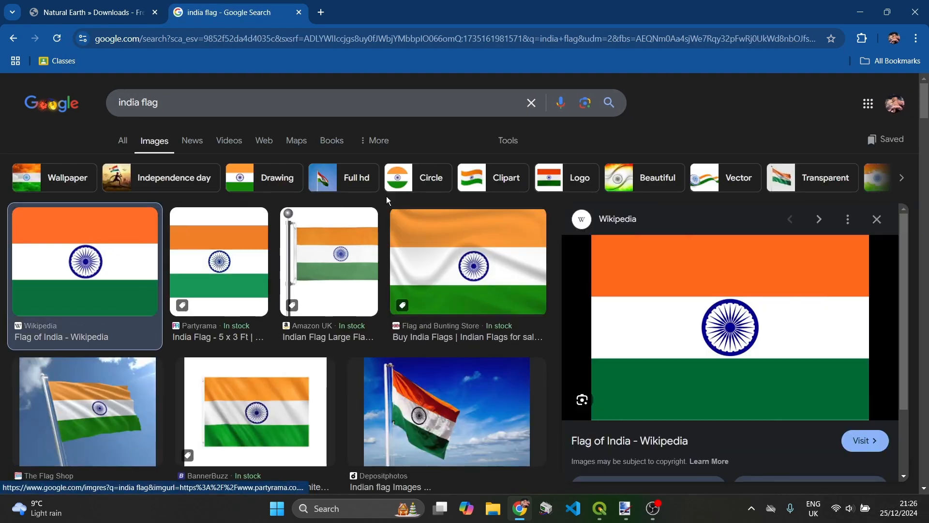
right_click(736, 334)
click(769, 262)
click(864, 4)
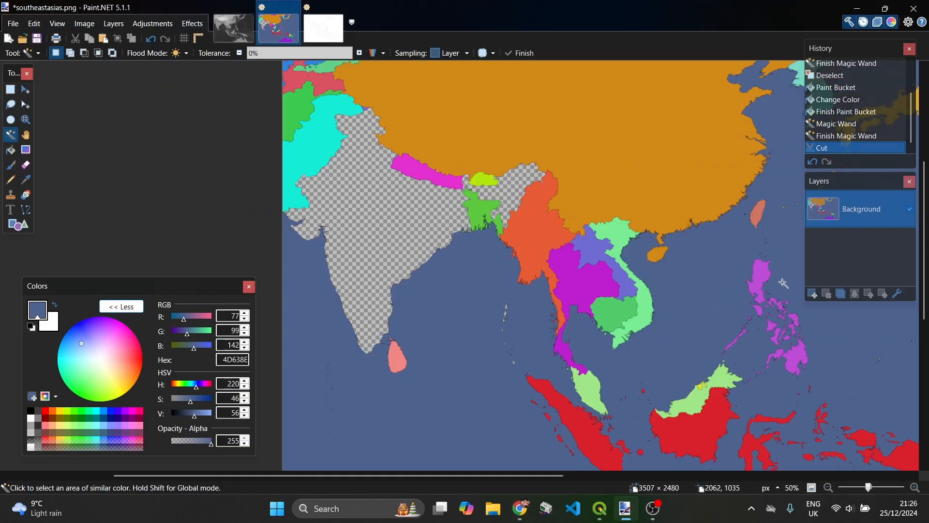
- Paste the copied Indian flag onto a new layer and try out positions over the India cutout
click(812, 294)
key(ctrl+v)
drag(455, 176, 549, 294)
mouse_move(402, 296)
mouse_down()
mouse_move(412, 371)
mouse_move(396, 314)
mouse_up()
key(ctrl+z)
key(ctrl+z)
drag(439, 230, 407, 273)
key(ctrl+z)
key(ctrl+z)
- Resize the flag to about 908 × 606 px over India, move its layer below Background and deselect it
drag(399, 191, 498, 289)
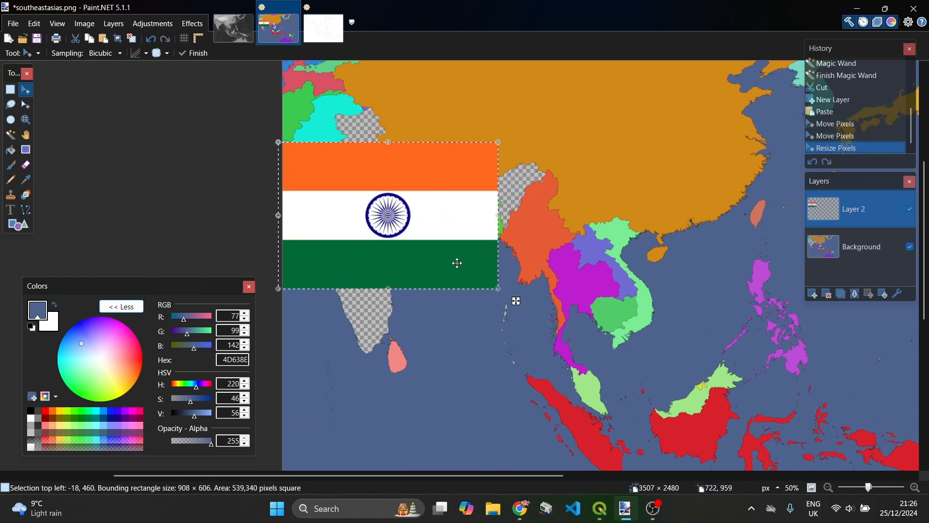
drag(456, 263, 440, 282)
key(ctrl+Page_Down)
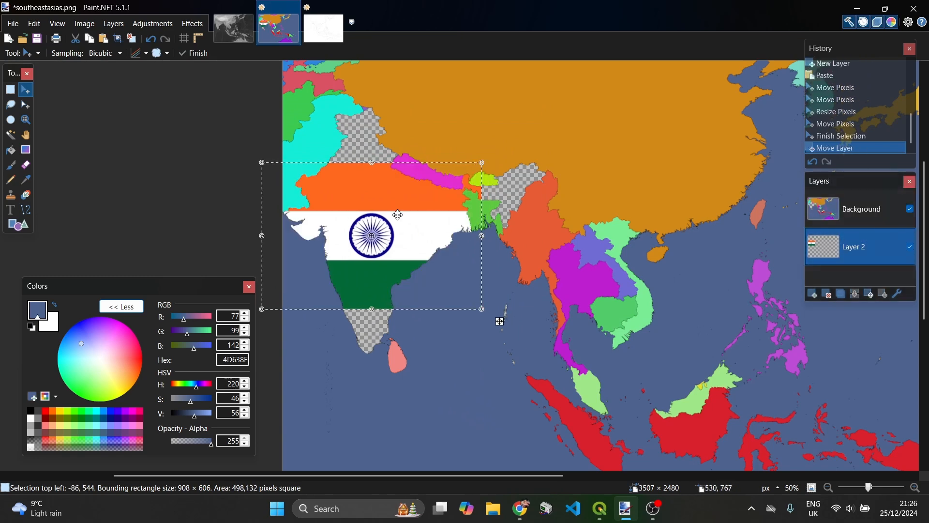
key(ctrl+d)
- Sample the flag's orange and paint the transparent northern part of India with a 45 px brush
click(26, 181)
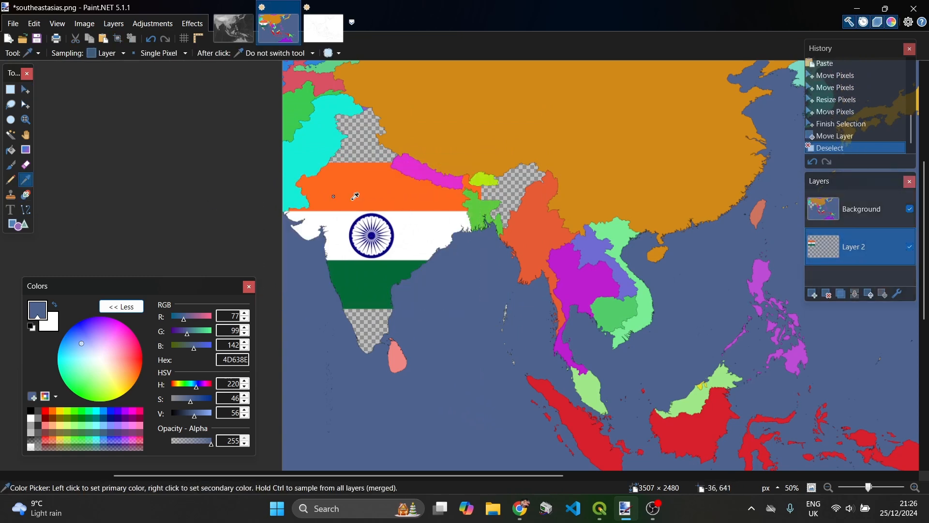
click(307, 184)
click(11, 166)
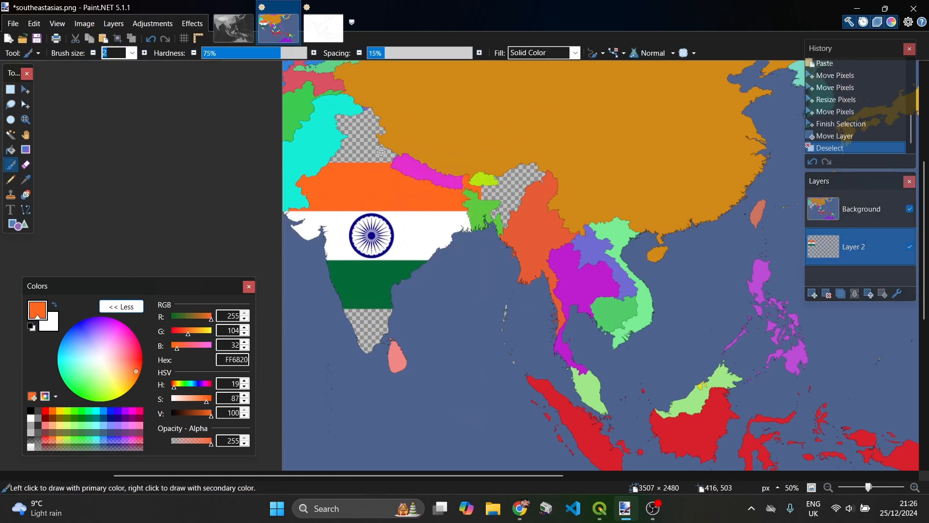
click(133, 55)
click(123, 265)
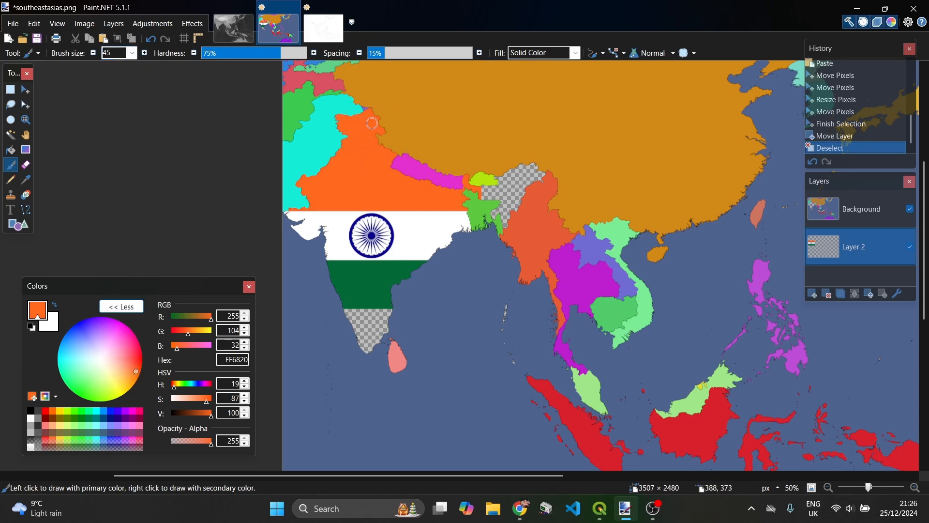
drag(372, 123, 380, 127)
- Paint India's transparent northeastern part orange, enlarging the brush to 95 px
mouse_move(472, 199)
mouse_down()
mouse_move(479, 193)
mouse_move(467, 180)
mouse_up()
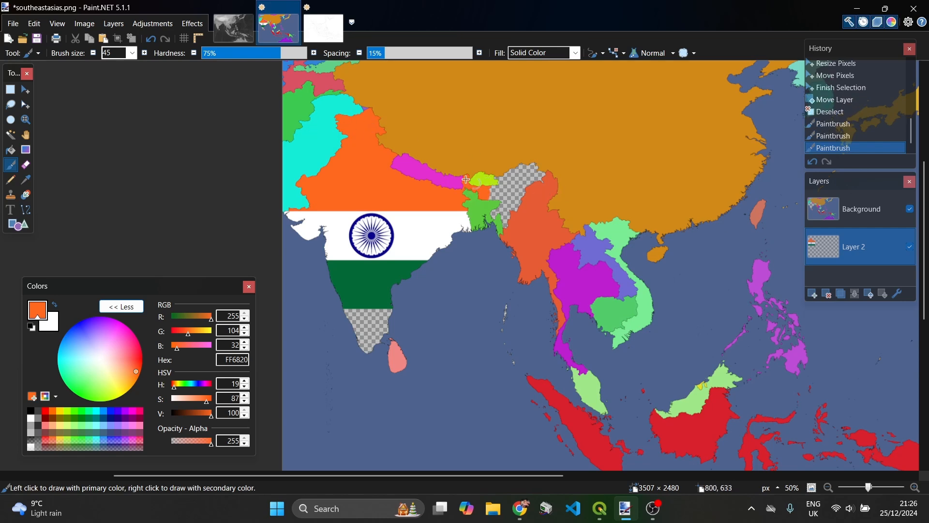
click(132, 54)
click(143, 175)
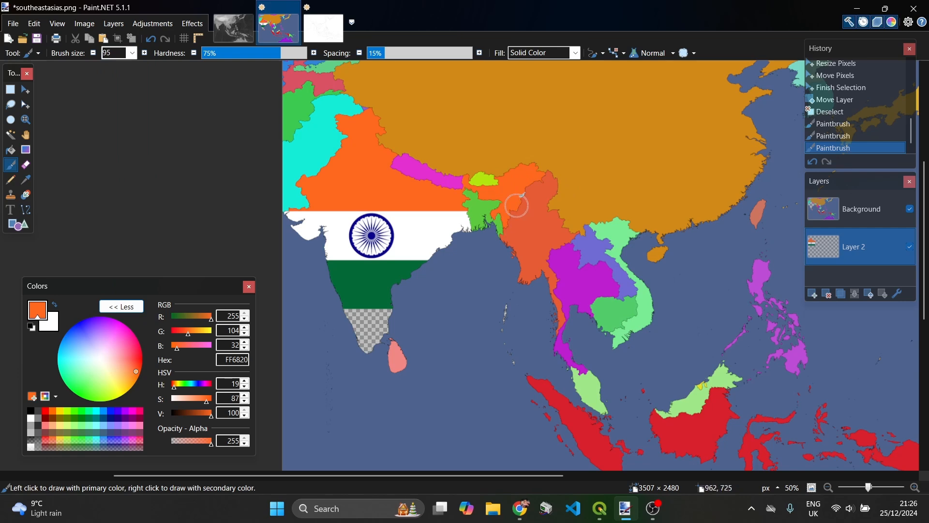
drag(517, 205, 507, 237)
- Sample the flag's green and paint over the transparent southern tip of India
click(23, 183)
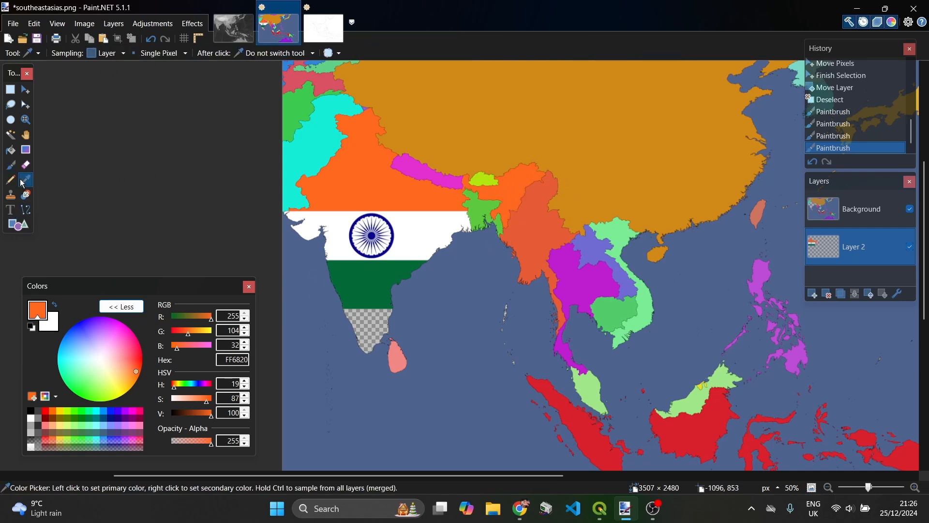
click(392, 291)
key(b)
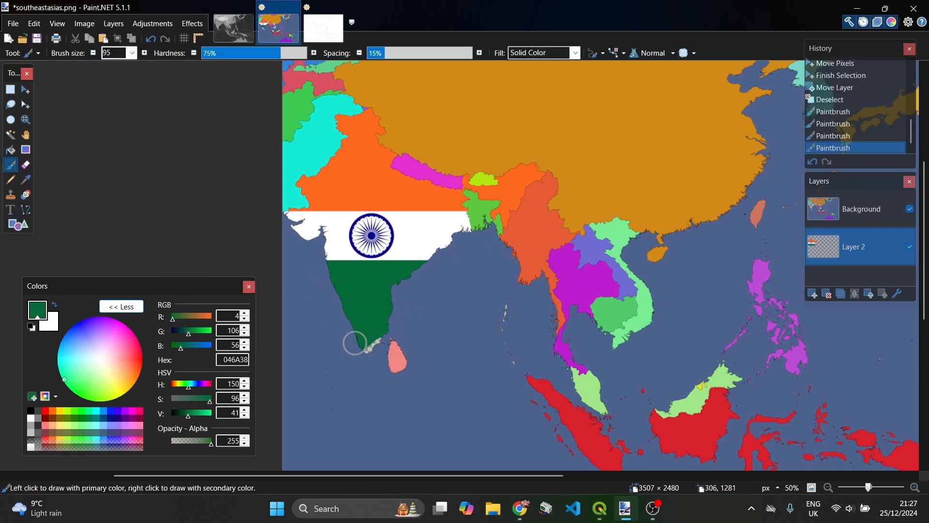
drag(354, 343, 365, 347)
- Merge the Background map layer down onto the flag layer
click(890, 210)
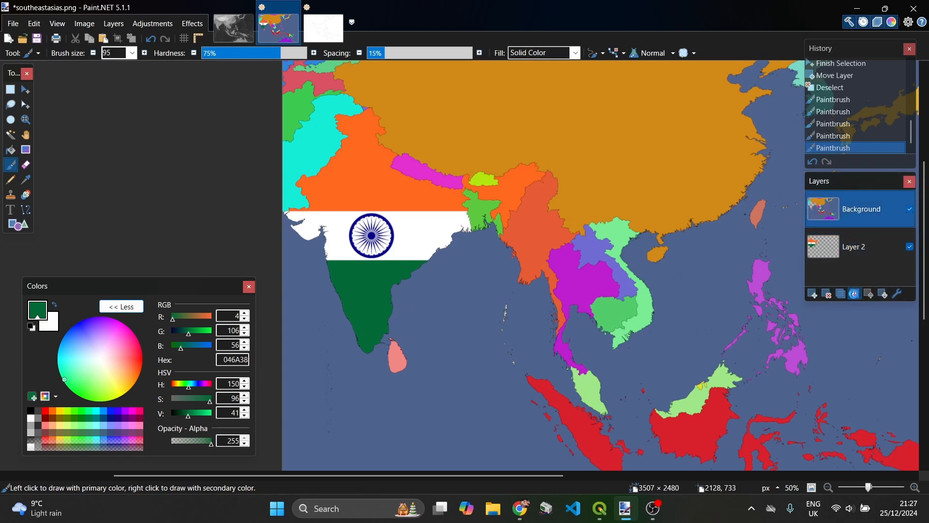
key(ctrl+m)
drag(869, 487, 869, 487)
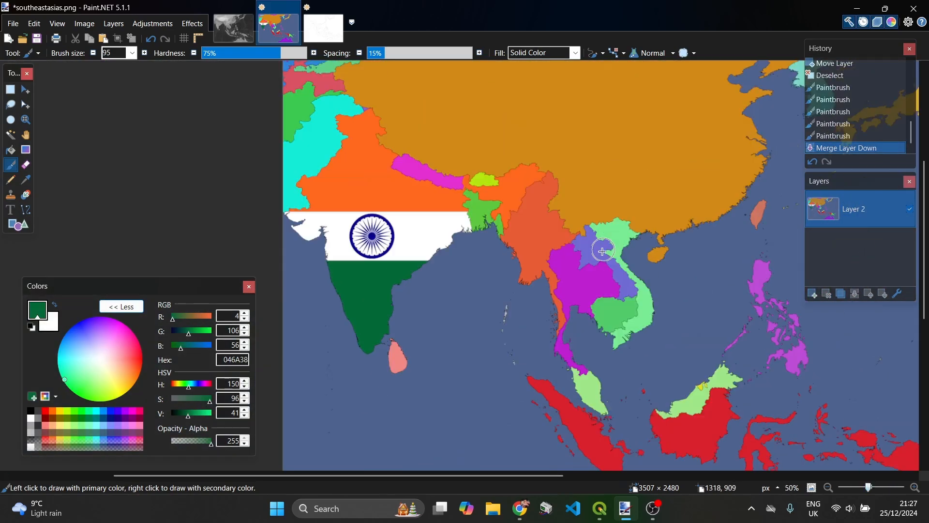
- Select China's area with the Magic Wand and cut it out of the map
scroll(602, 251, up, 1)
click(10, 136)
scroll(572, 257, down, 6)
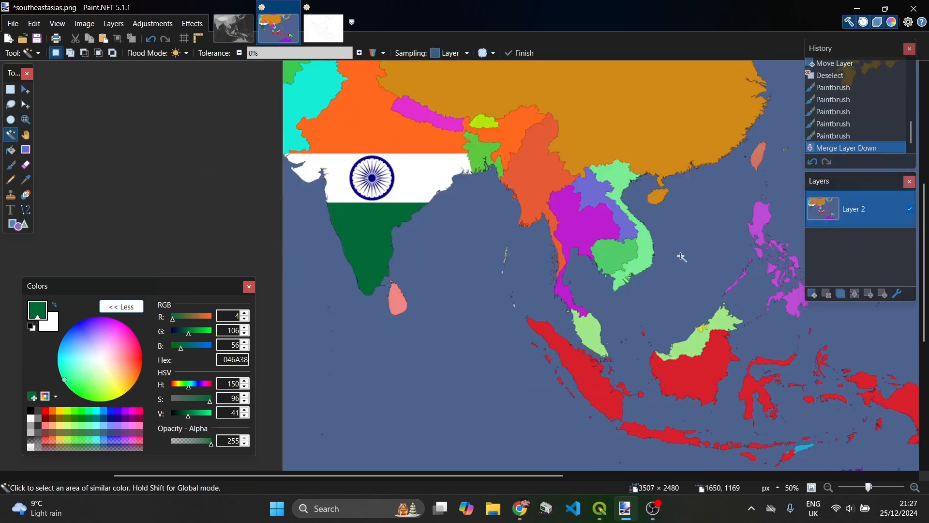
scroll(573, 253, up, 3)
scroll(573, 252, up, 3)
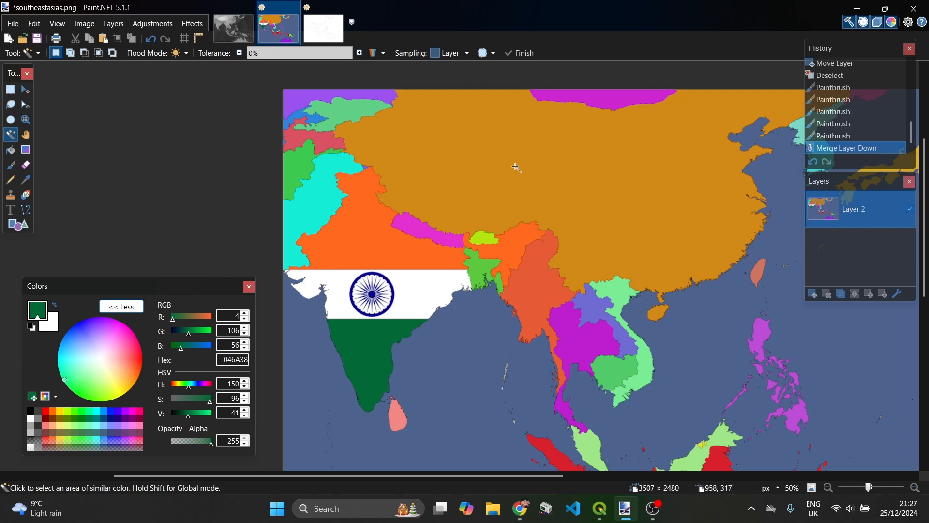
click(569, 135)
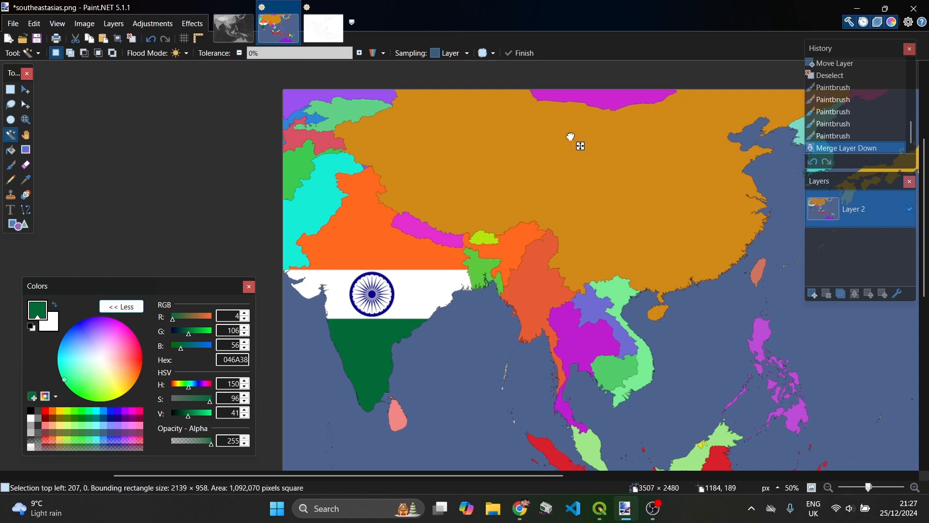
- Switch to the browser, search Google Images for CHINA FLAG and copy the Britannica flag image
click(520, 508)
click(530, 103)
text(CHINA FLAG)
key(Return)
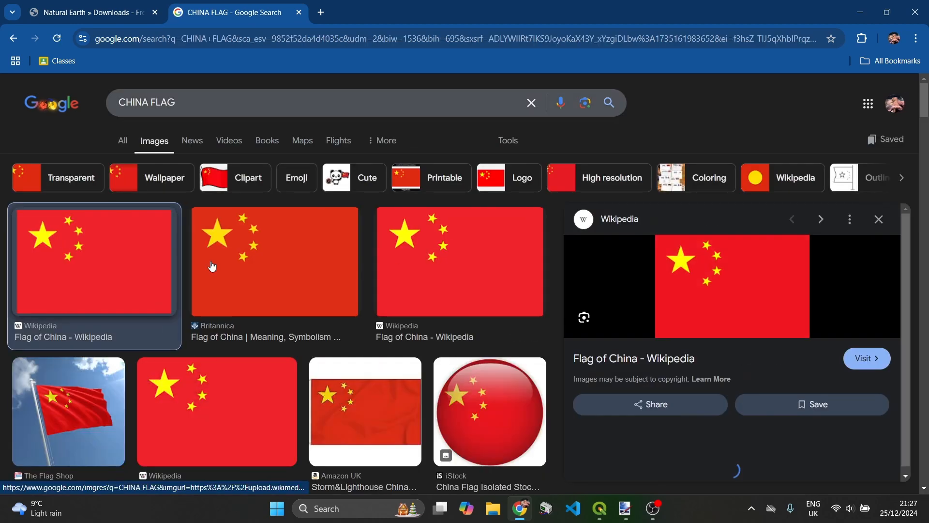
click(212, 266)
right_click(759, 326)
click(808, 253)
- Back in Paint.NET, paste the Chinese flag into a new layer and fit it at 1302 × 868 px beneath the map behind western China
click(624, 508)
click(812, 293)
key(ctrl+v)
drag(424, 190, 447, 127)
drag(711, 297, 638, 250)
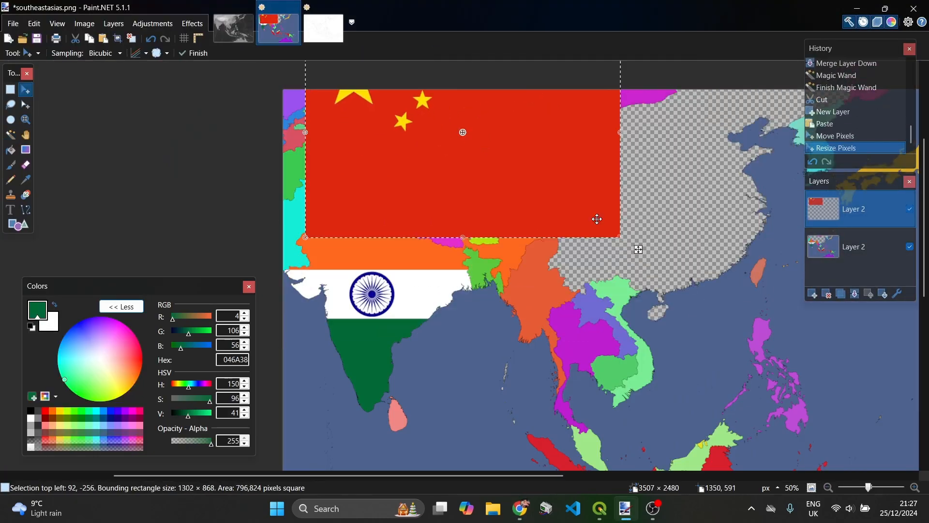
drag(531, 165, 572, 218)
click(883, 293)
key(ctrl+d)
- Sample the flag's red and paint over the rest of China's transparent area, enlarging the brush to 425 px
key(k)
click(476, 162)
key(b)
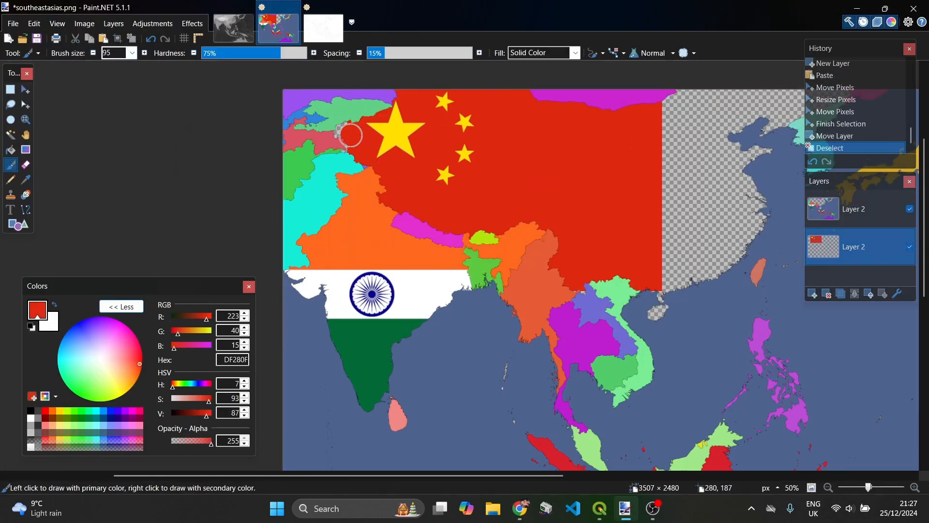
drag(350, 135, 344, 139)
drag(477, 476, 564, 476)
click(132, 53)
click(117, 216)
drag(501, 131, 505, 258)
drag(566, 190, 647, 121)
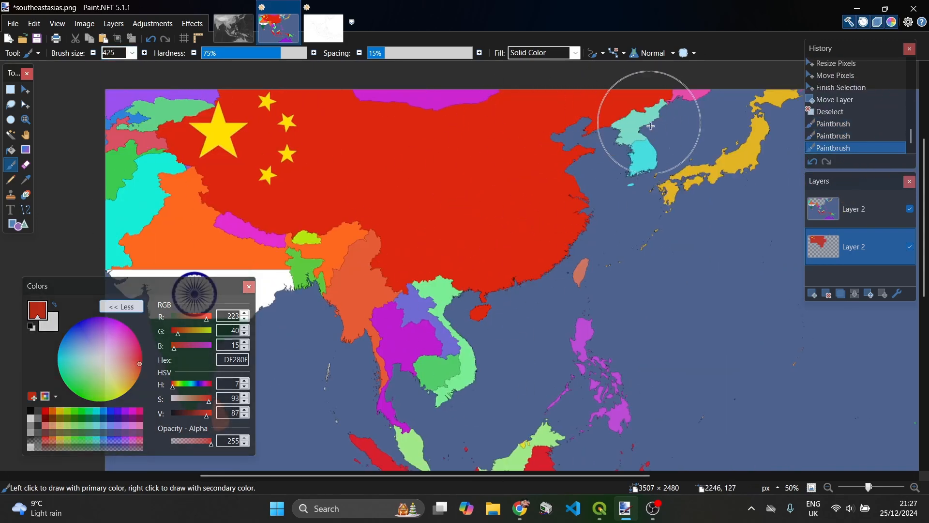
- Merge the map layer down onto the Chinese flag layer and cut Pakistan's area out of the map
click(854, 208)
click(854, 294)
click(11, 134)
scroll(138, 165, down, 1)
click(138, 164)
key(ctrl+x)
- Switch to the browser, search Google Images for pakistan flag and copy the first flag image
click(513, 506)
click(531, 102)
text(pakistan flag)
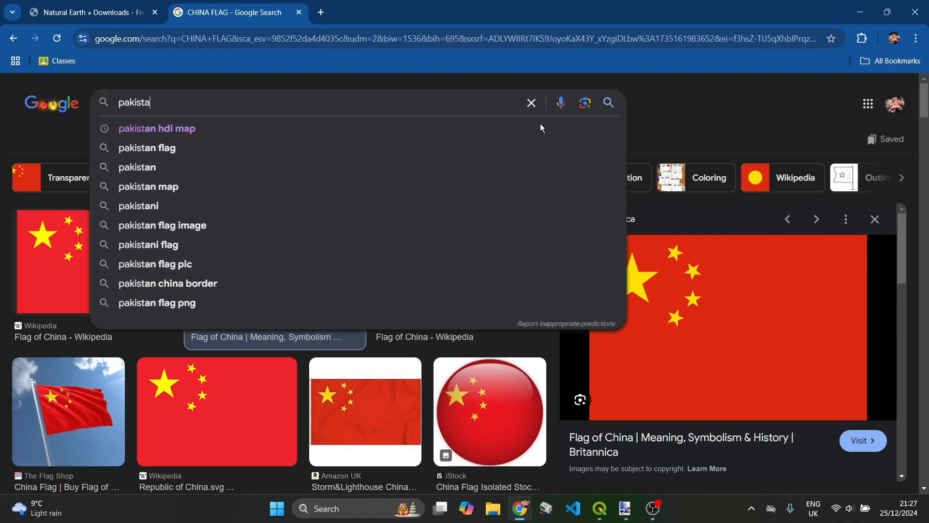
key(Return)
click(95, 286)
right_click(724, 317)
click(769, 230)
- Back in Paint.NET, paste the Pakistani flag into a new layer, shrink it over Pakistan and place it beneath the map
click(625, 508)
drag(564, 477, 470, 476)
click(812, 293)
key(ctrl+v)
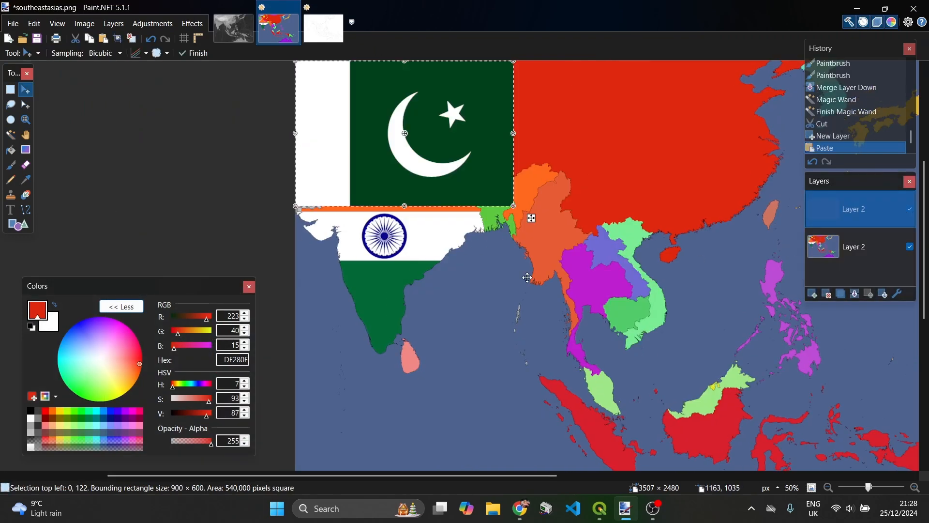
drag(514, 66, 507, 76)
drag(510, 66, 409, 135)
drag(347, 136, 347, 91)
drag(409, 156, 375, 157)
drag(853, 247, 853, 209)
key(ctrl+d)
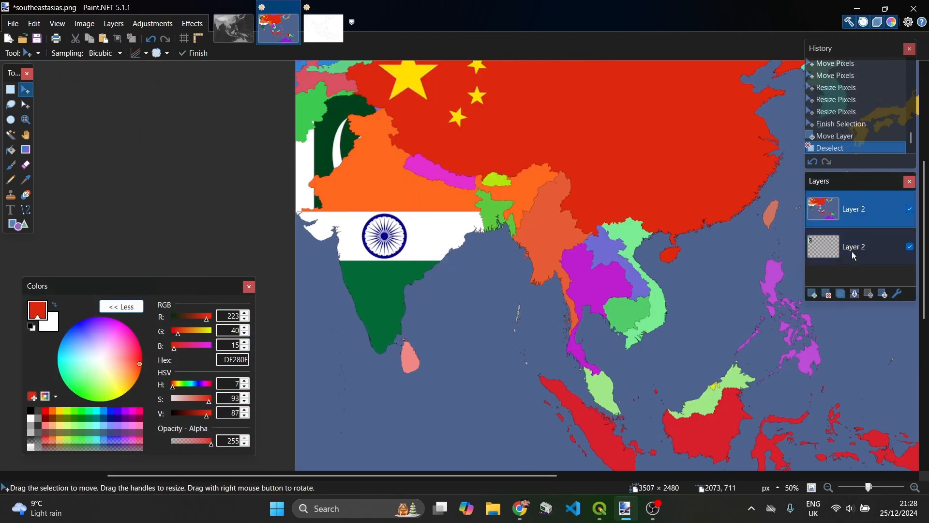
- Undo the layer move and deselection, then reposition and resize the Pakistani flag beneath the map so its crescent and star fall inside Pakistan
key(ctrl+z)
key(ctrl+z)
drag(287, 154, 263, 154)
drag(379, 152, 381, 150)
drag(853, 247, 853, 209)
key(ctrl+d)
- Merge the map layer down onto the Pakistani flag layer and clear Sri Lanka's area with the Magic Wand
click(855, 294)
click(10, 134)
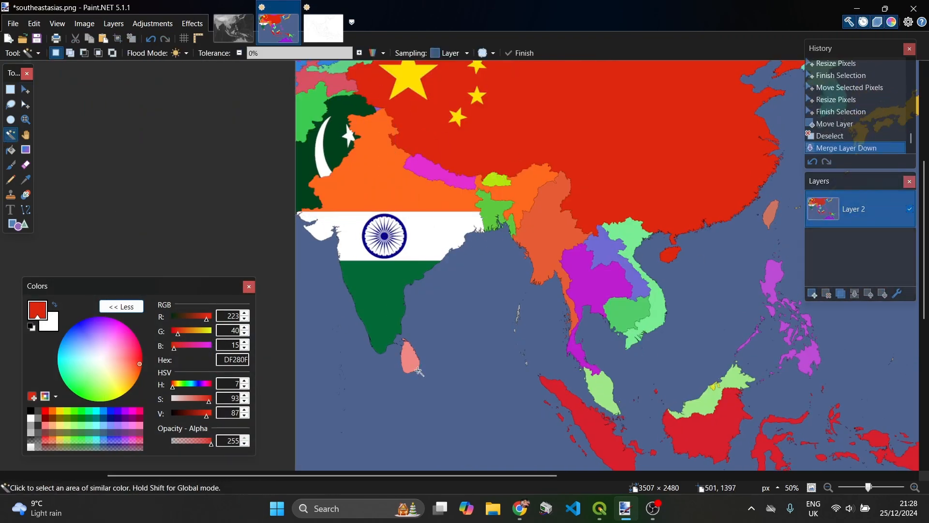
click(410, 358)
key(Delete)
- Switch to the browser, search Google Images for sri lanka flag and copy the Wikipedia flag image
click(520, 508)
click(531, 103)
text(sri lanka flag)
key(Return)
click(100, 261)
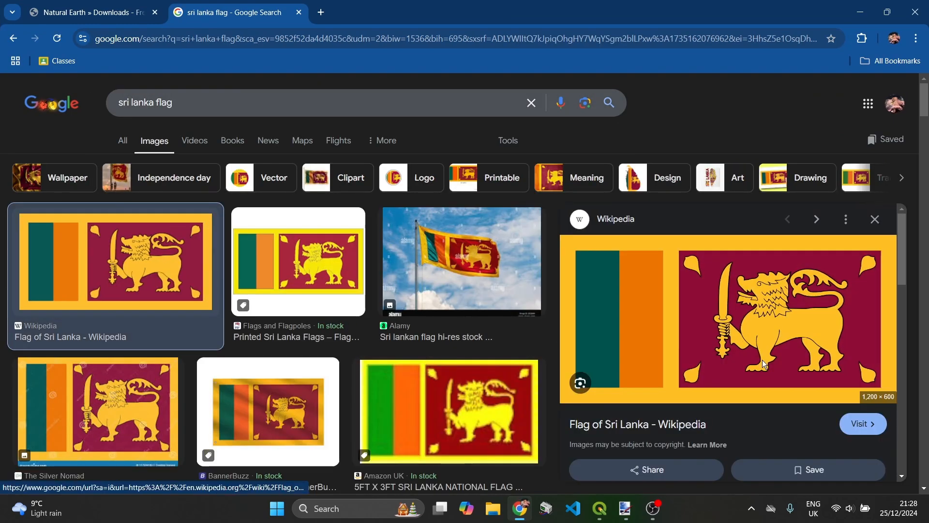
right_click(763, 314)
click(816, 194)
- Back in Paint.NET, paste the Sri Lankan flag into a new layer and shrink it to fit beneath the map behind Sri Lanka
click(625, 508)
click(813, 293)
key(ctrl+v)
drag(408, 154, 514, 318)
mouse_move(693, 224)
mouse_down()
mouse_move(520, 334)
mouse_move(437, 357)
mouse_up()
drag(436, 355, 416, 337)
drag(401, 354, 420, 354)
drag(864, 246, 861, 209)
key(ctrl+d)
- Merge the map layer down onto the Sri Lankan flag layer and cut Nepal's area out of the map
click(854, 294)
click(10, 135)
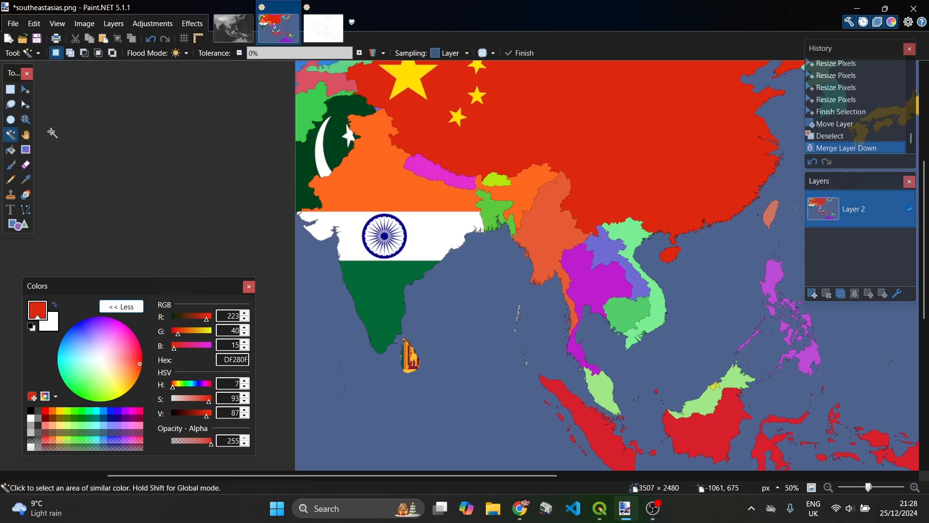
click(438, 171)
key(ctrl+x)
- Switch to the browser, search Google Images for nepal flag with white background and copy the Wikipedia flag image
click(520, 508)
click(531, 102)
text(nepal flag with white background)
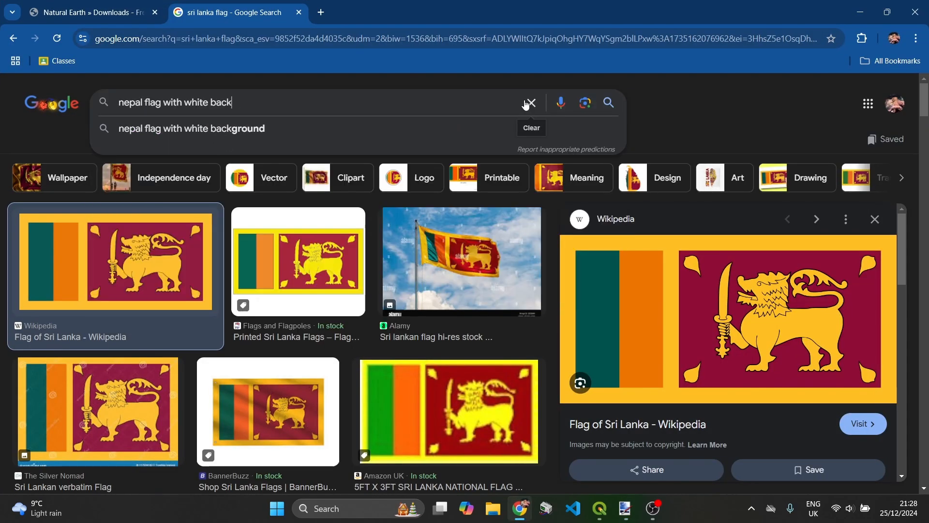
key(Return)
click(97, 261)
right_click(779, 290)
- Paste the Nepali flag into a new Paint.NET layer, fit it beneath the map behind Nepal and merge the layers
click(813, 294)
key(ctrl+v)
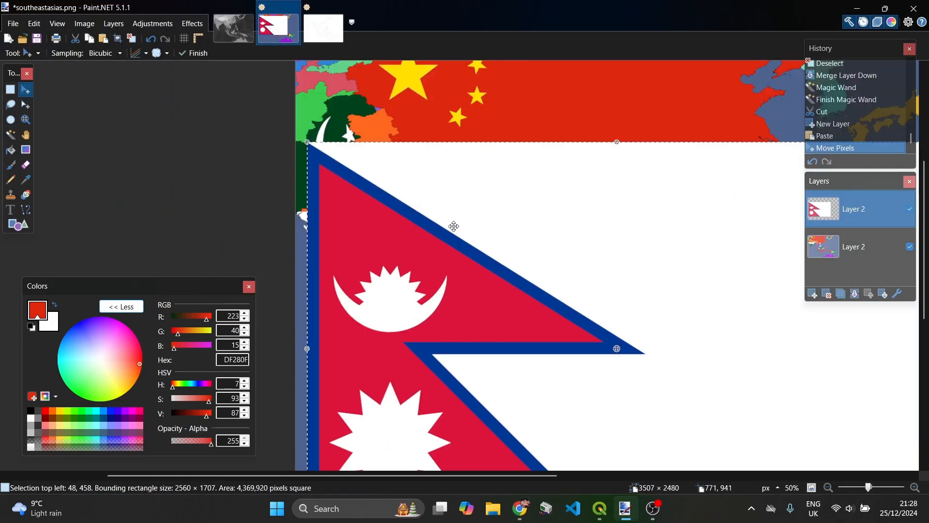
drag(452, 224, 475, 293)
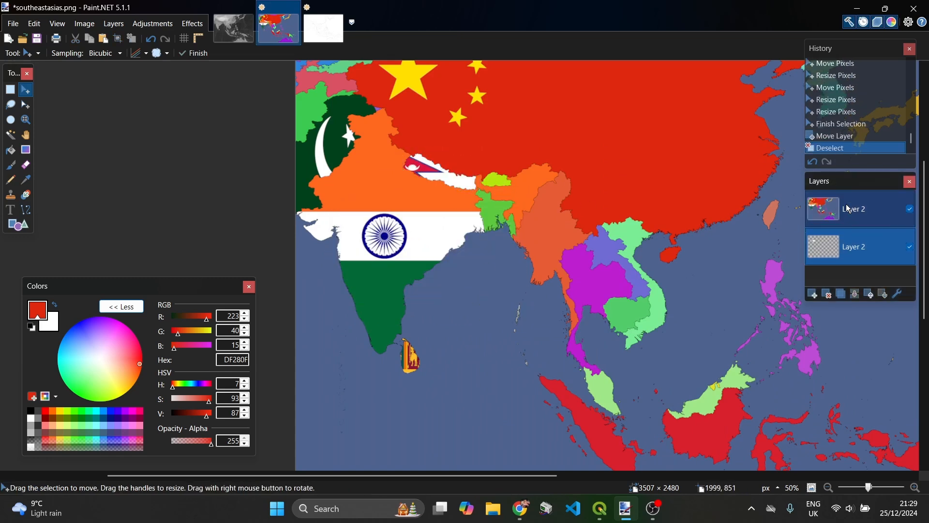
key(ctrl+m)
- Cut Afghanistan's area out of the map and copy the Britannica image from a browser search for afghanistan flag
click(10, 137)
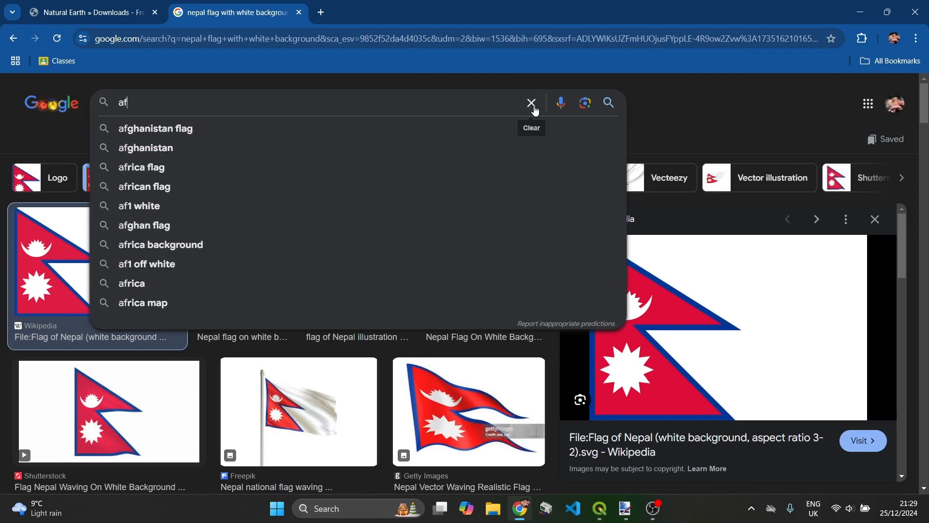
click(492, 129)
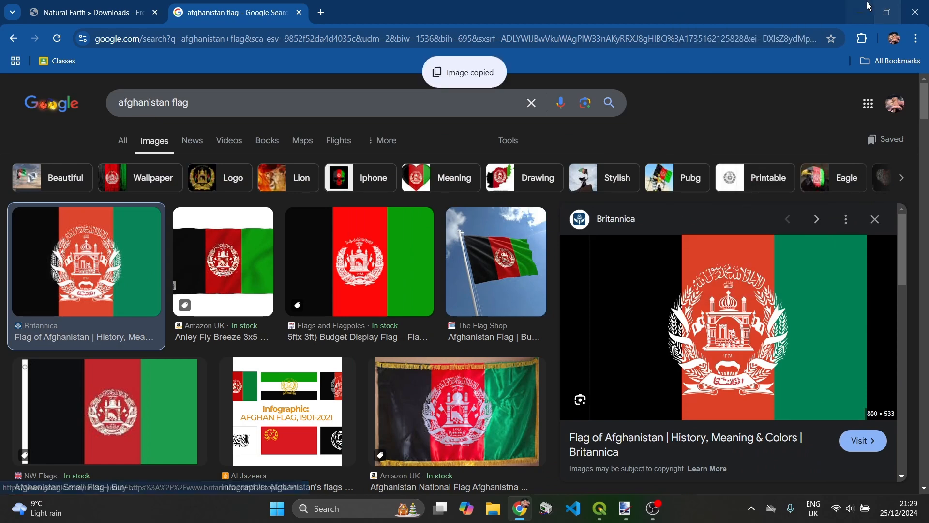
click(870, 6)
- Paste the Afghan flag into a new layer and shrink it to fit over Afghanistan
key(ctrl+shift+n)
key(ctrl+v)
drag(486, 208, 364, 133)
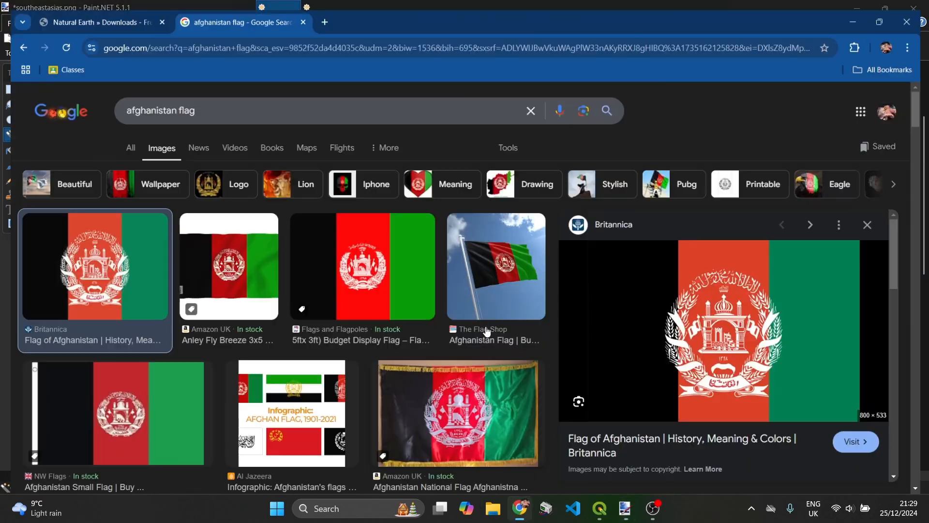
- Search Google Images in the browser for the Kyrgyz flag and copy its image
text(kyrgyz)
key(Return)
right_click(726, 311)
click(755, 382)
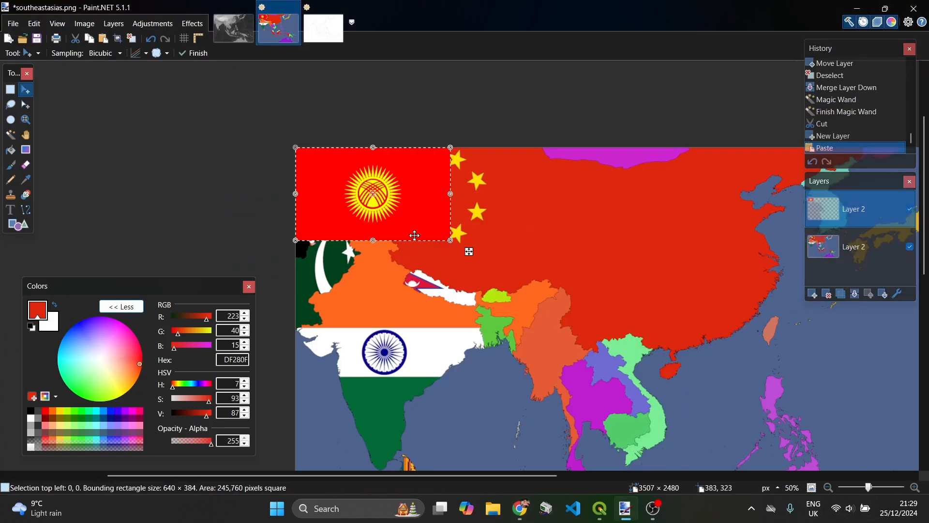
- Shrink the pasted Kyrgyz flag over Kyrgyzstan and place its layer beneath the map
mouse_move(446, 238)
mouse_down()
mouse_move(359, 185)
mouse_move(366, 168)
mouse_up()
drag(853, 209, 856, 251)
key(ctrl+d)
- Sample the Kyrgyz flag's red, paint over Kyrgyzstan's remaining transparent parts with the 425 px brush and merge the map layer down
click(26, 180)
click(366, 167)
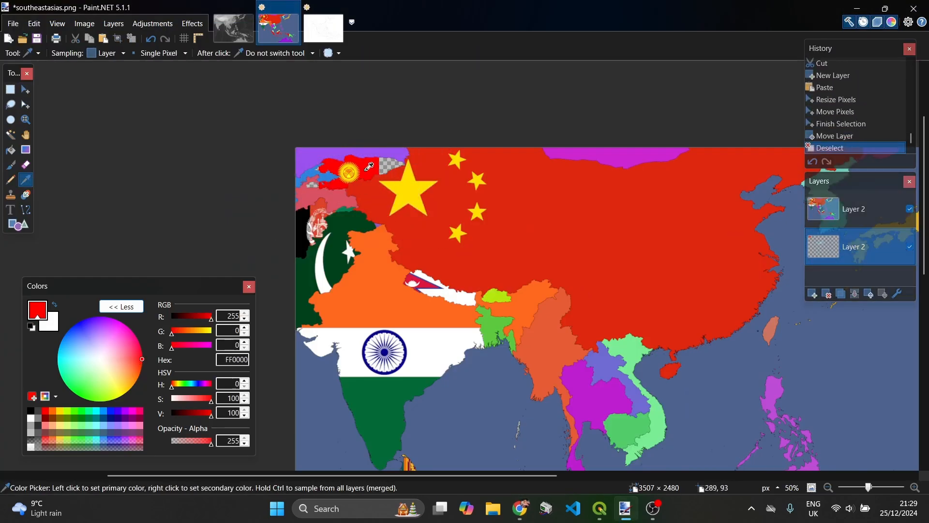
click(11, 165)
click(275, 195)
click(280, 187)
click(387, 177)
key(ctrl+m)
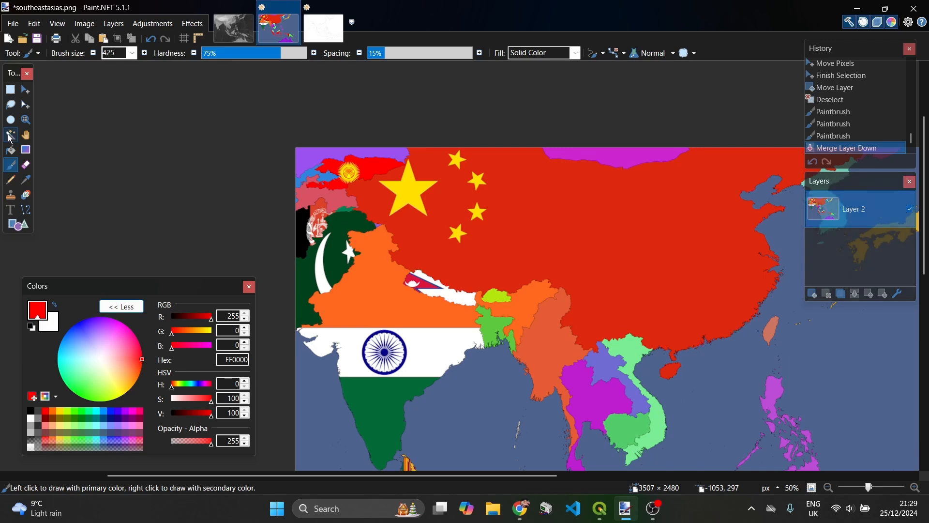
- Switch to the browser, search Google Images for tajikistan flag and copy the Wikipedia flag image
click(521, 511)
click(531, 102)
text(tajikistan flag)
key(Return)
click(100, 261)
right_click(724, 292)
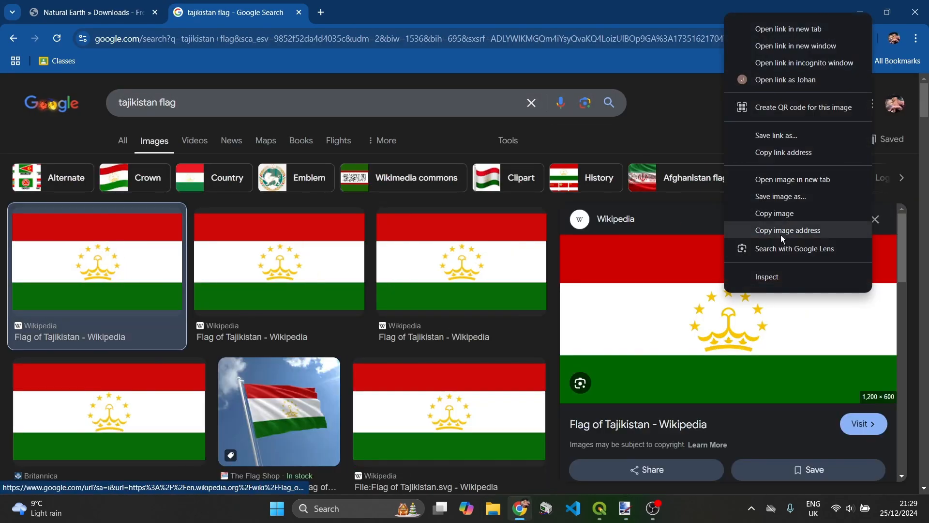
click(775, 214)
- Paste the Tajik flag into a new Paint.NET layer, resize it to 292 × 170 px over Tajikistan and place it beneath the map
key(alt+Tab)
click(813, 292)
key(ctrl+v)
drag(586, 292, 366, 182)
mouse_move(339, 166)
mouse_down()
mouse_move(334, 199)
mouse_move(327, 176)
mouse_up()
drag(326, 175, 326, 175)
drag(864, 208, 864, 225)
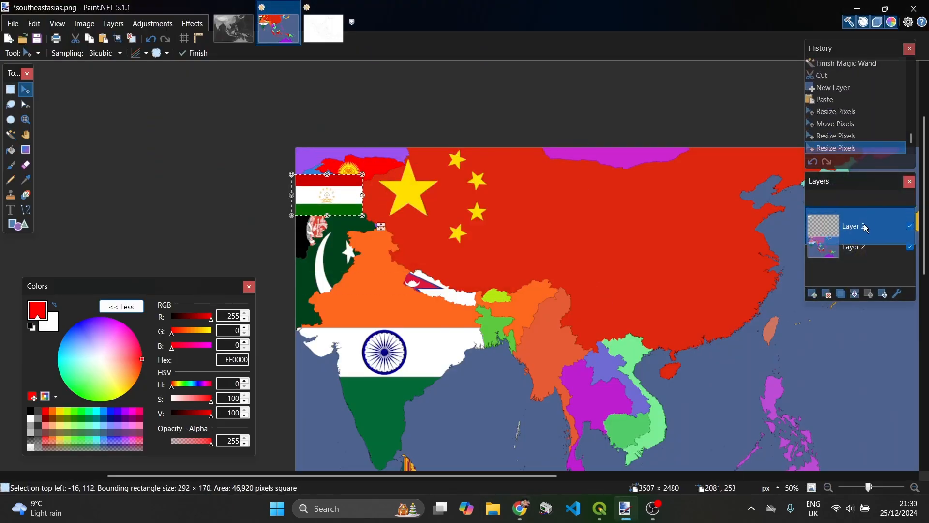
- Cut Kazakhstan's area out of the map, then search Google Images for kazakhstan flag and copy the first flag image
click(23, 118)
click(520, 508)
click(531, 103)
text(kazakhst)
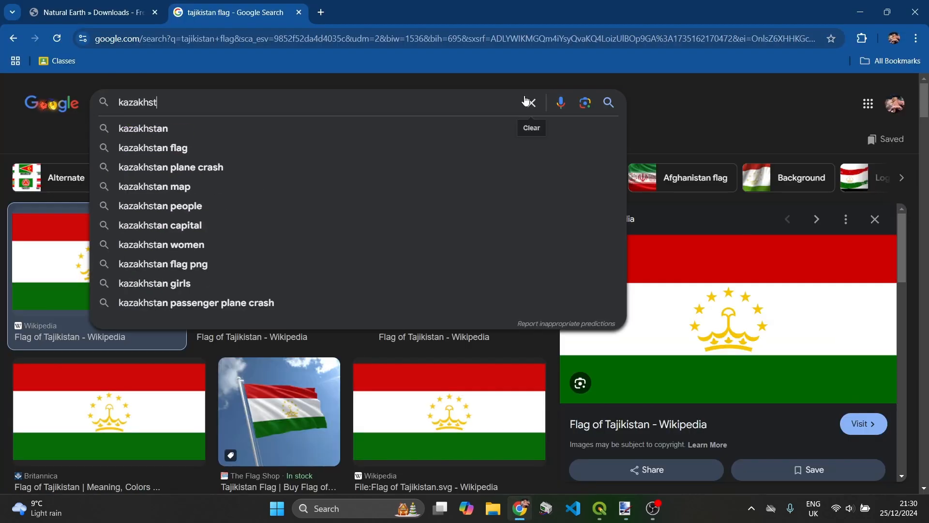
text(an flag)
key(Return)
click(82, 261)
- Paste the Kazakh flag into a new Paint.NET layer, enlarge it over Kazakhstan and place it beneath the map
key(alt+Tab)
key(ctrl+v)
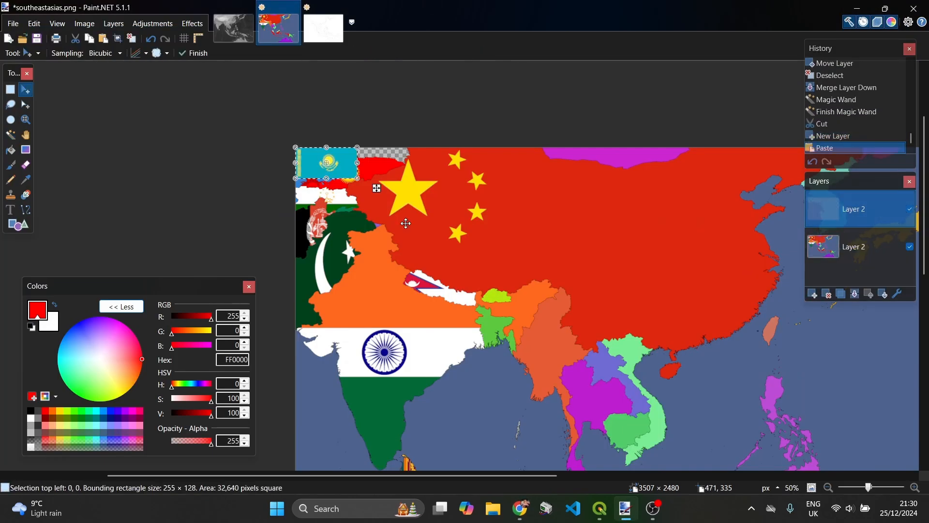
drag(407, 159, 411, 160)
drag(861, 211, 863, 248)
key(ctrl+d)
- Cut Bhutan's area out of the map, then search Google Images for bhutan flag and copy the Wikipedia flag image
scroll(498, 189, down, 3)
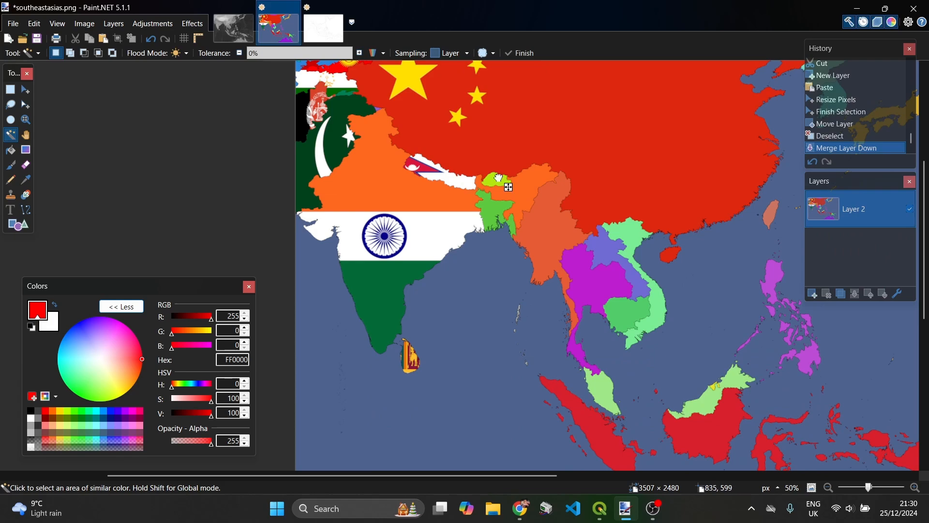
key(alt+Tab)
triple_click(497, 89)
text(bhutan flag)
key(Return)
click(255, 235)
right_click(667, 306)
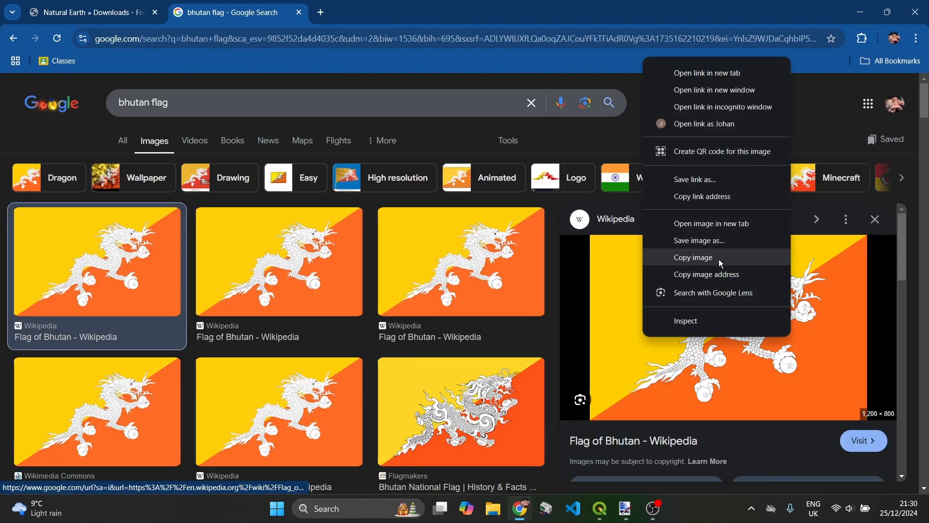
click(672, 255)
- Paste the Bhutanese flag into a new Paint.NET layer, fit it at 126 × 84 px behind Bhutan and merge the layers
key(alt+Tab)
key(ctrl+shift+v)
drag(788, 383, 525, 201)
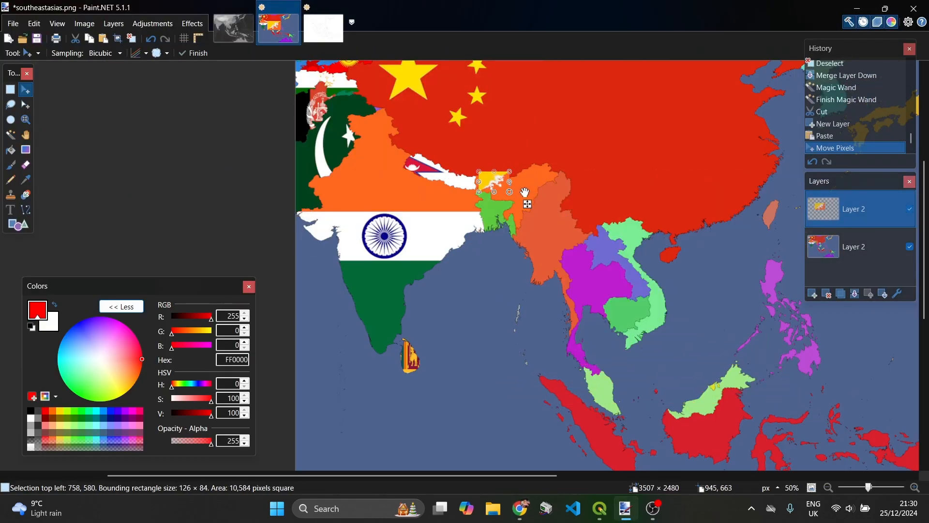
key(ctrl+Page_Down)
key(ctrl+d)
key(ctrl+m)
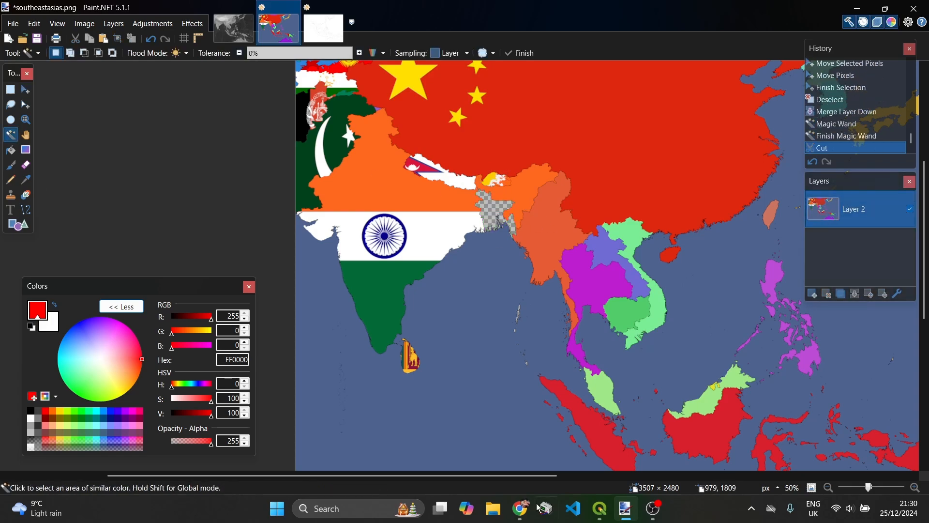
- Search Google Images for bangladesh flag and copy the Wikipedia flag image
click(523, 508)
click(531, 103)
text(bangladesh flag)
key(Return)
click(75, 225)
right_click(748, 286)
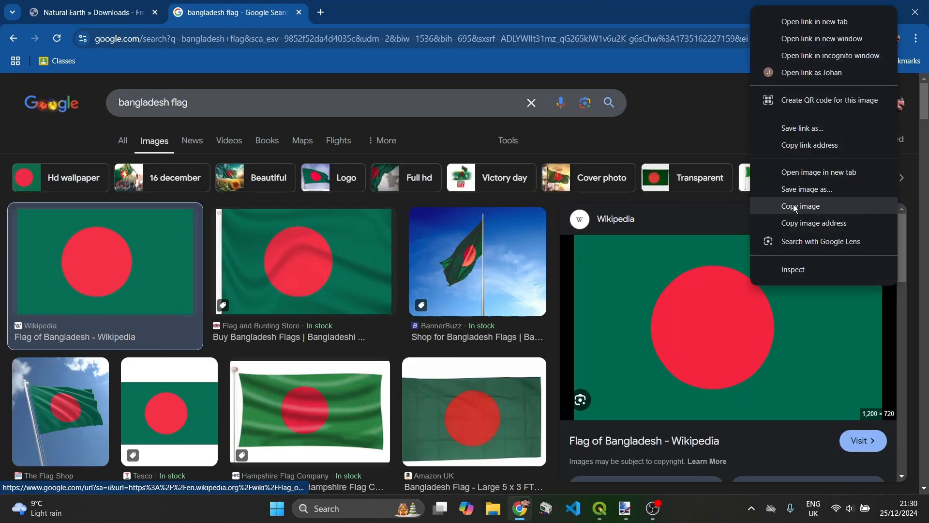
click(795, 207)
- Paste the Bangladeshi flag into a new Paint.NET layer, fit it at 166 × 190 px behind Bangladesh and merge the layers
click(522, 508)
key(ctrl+shift+v)
drag(763, 362, 553, 236)
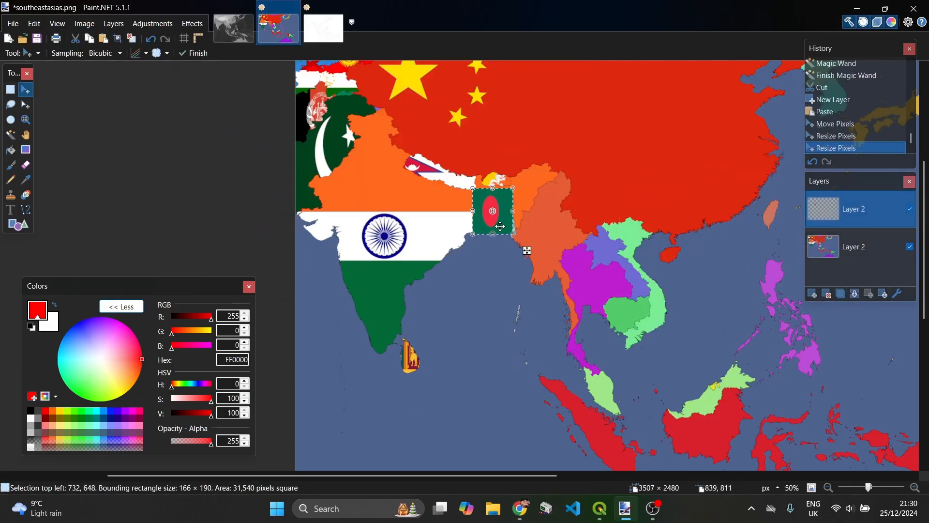
drag(856, 247, 859, 209)
key(ctrl+d)
click(854, 294)
- Cut Myanmar's area out of the map
click(10, 134)
click(549, 220)
key(ctrl+x)
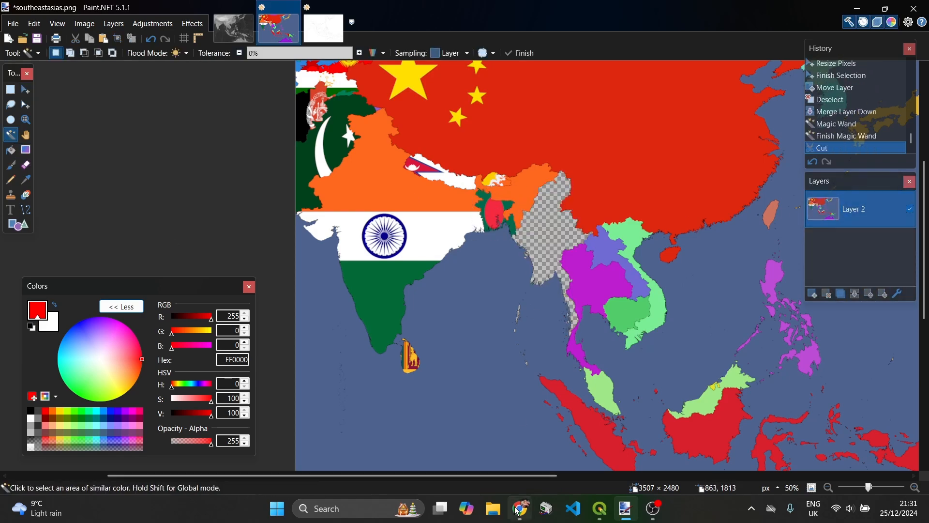
- Search Google Images for myanmar flag and copy the Britannica flag image
click(520, 508)
click(531, 102)
text(myanmar flag)
key(Return)
click(92, 252)
right_click(659, 287)
click(704, 209)
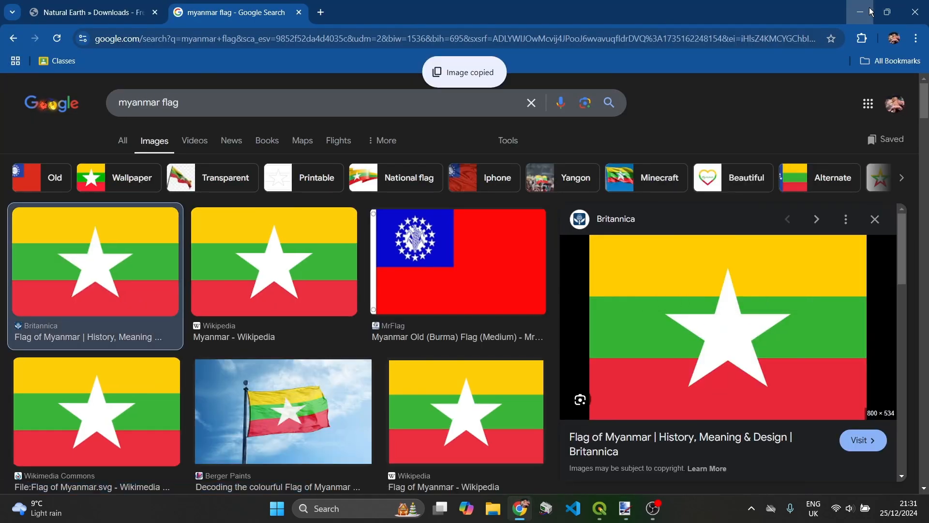
- Paste the Myanmar flag into a new Paint.NET layer, shrink it over the middle of Myanmar and place it beneath the map
click(522, 508)
key(ctrl+shift+v)
drag(444, 209, 503, 266)
drag(407, 154, 518, 227)
drag(553, 254, 542, 235)
drag(854, 209, 856, 246)
key(ctrl+d)
click(26, 179)
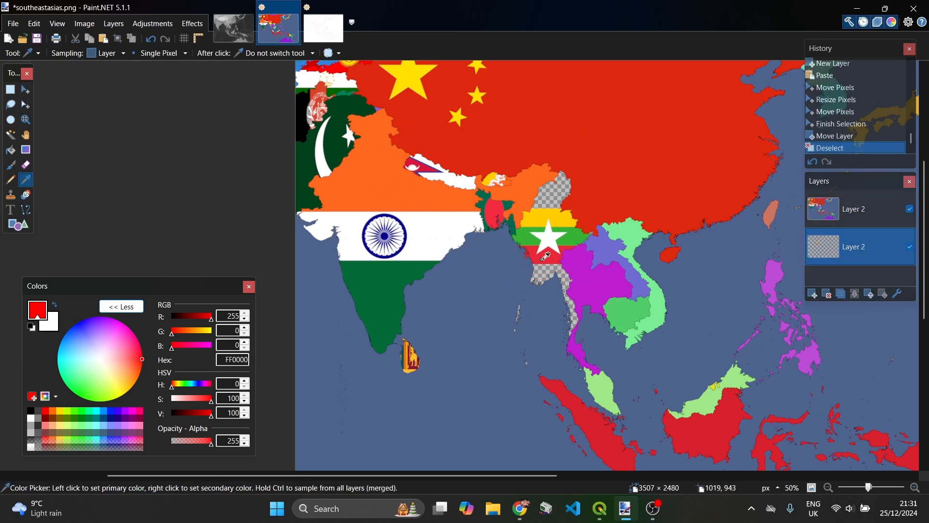
click(541, 257)
click(10, 164)
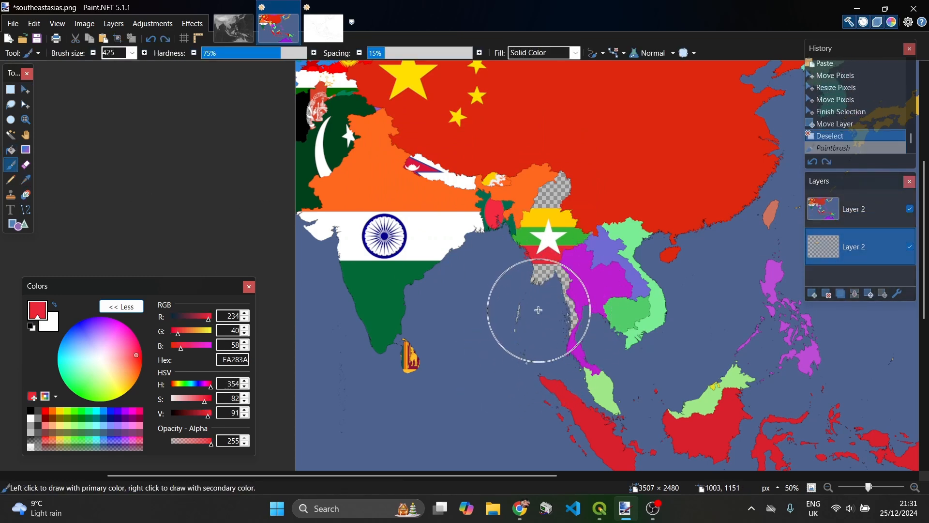
- Sample the Indian flag's green (046A38), paint it behind the Andaman Islands on the lower layer and merge the layers
click(28, 180)
click(387, 295)
click(855, 209)
click(389, 293)
click(855, 246)
click(11, 164)
click(493, 341)
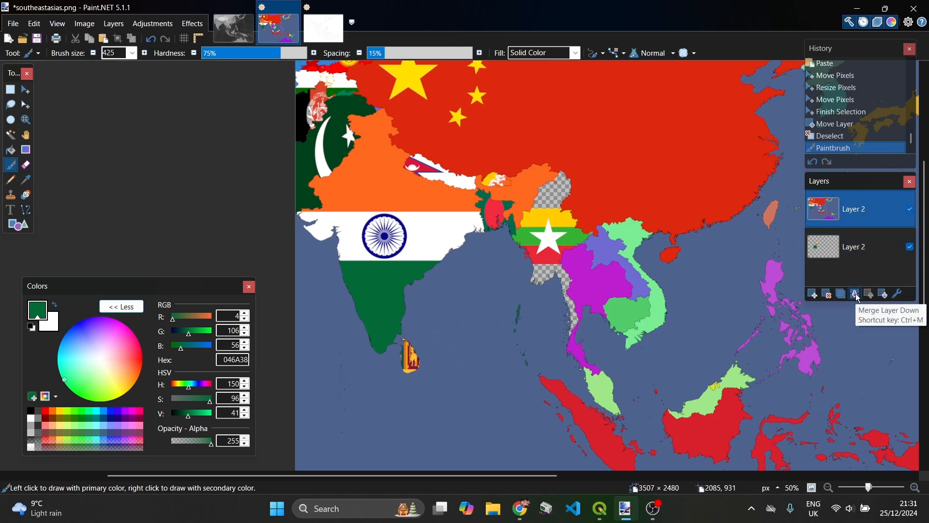
- Sample the Myanmar flag's red (EA2B36), paint southern Myanmar on a new layer and place that layer beneath the map
click(25, 179)
click(536, 258)
click(854, 246)
click(536, 255)
click(854, 209)
click(11, 164)
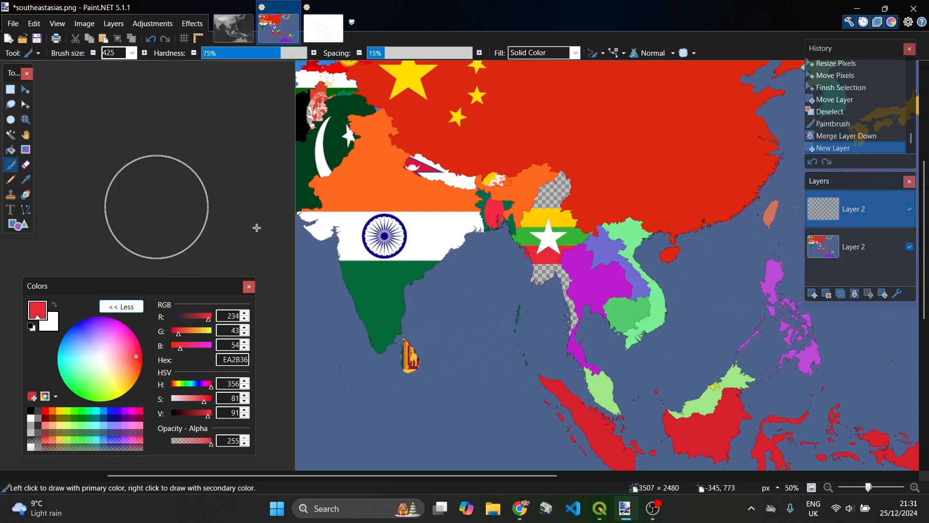
click(544, 310)
drag(854, 209, 854, 247)
- Sample the Myanmar flag's yellow (FFCC00), paint it behind northern Myanmar on the lower layer and merge the layers
click(26, 180)
click(538, 216)
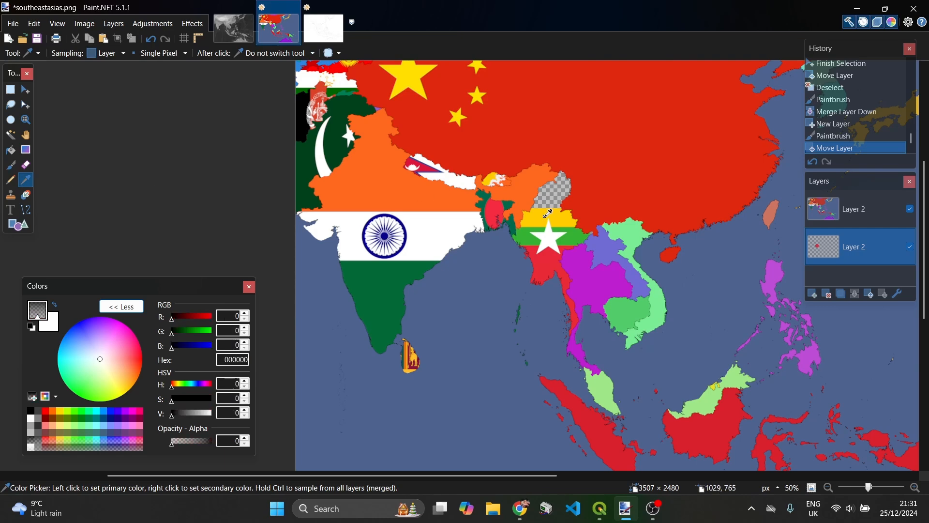
click(843, 217)
click(537, 214)
click(821, 255)
click(10, 164)
click(555, 166)
click(866, 208)
click(854, 293)
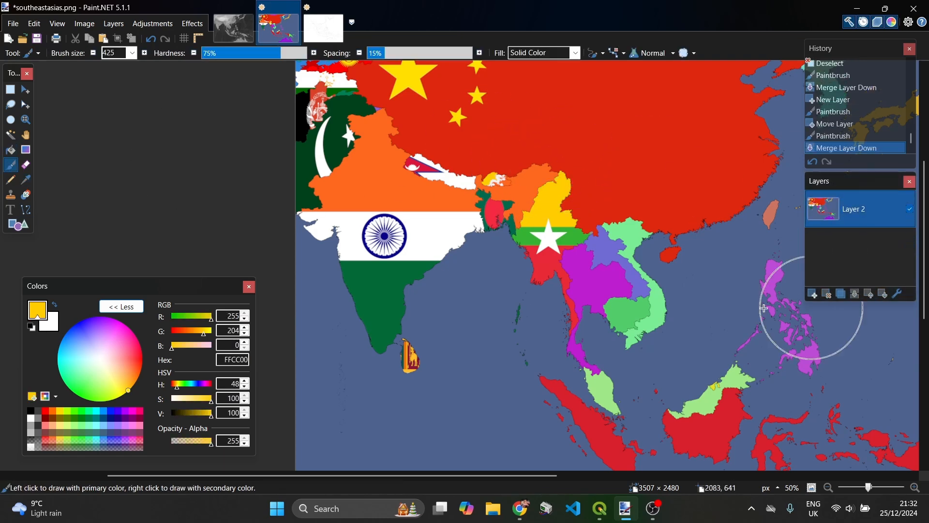
- Cut Thailand's area out of the map
click(11, 134)
click(588, 285)
key(ctrl+x)
- Search Google Images for thailand flag and copy the Flag Color Codes image
click(520, 508)
click(534, 101)
text(thailand flag)
key(Return)
click(121, 234)
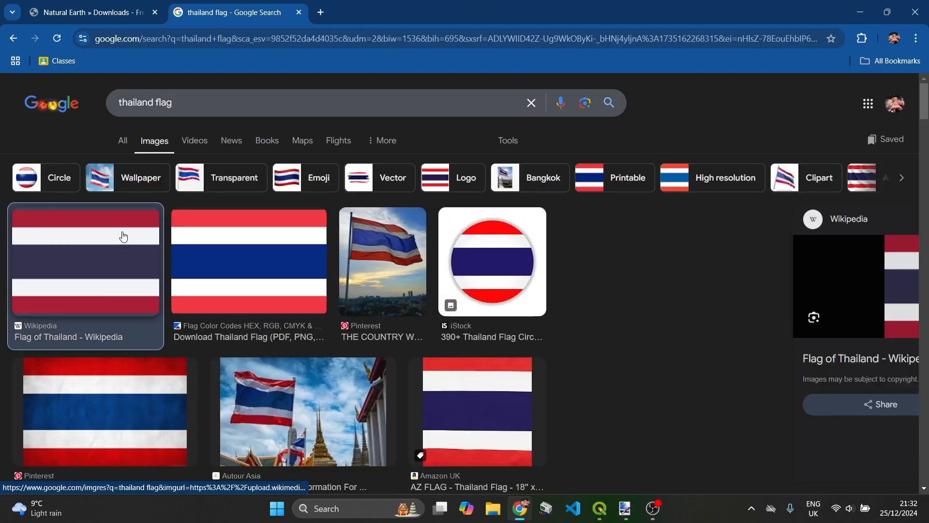
right_click(696, 271)
click(248, 262)
right_click(726, 290)
click(773, 211)
- Paste the Thai flag into a new Paint.NET layer, shrink it over Thailand's main area and place it beneath the map
click(625, 508)
click(812, 293)
key(ctrl+v)
drag(365, 201, 465, 356)
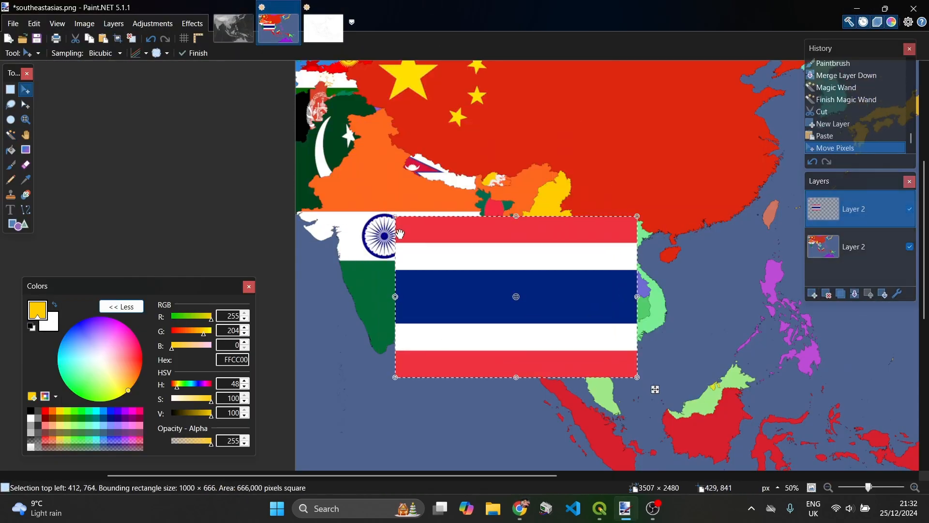
drag(395, 216, 522, 300)
drag(614, 332, 628, 318)
click(883, 293)
key(ctrl+d)
- Sample the Thai flag's red (EF3340), paint it behind Thailand's uncovered northern and southern parts and merge the layers
click(26, 180)
click(598, 268)
click(11, 165)
click(588, 228)
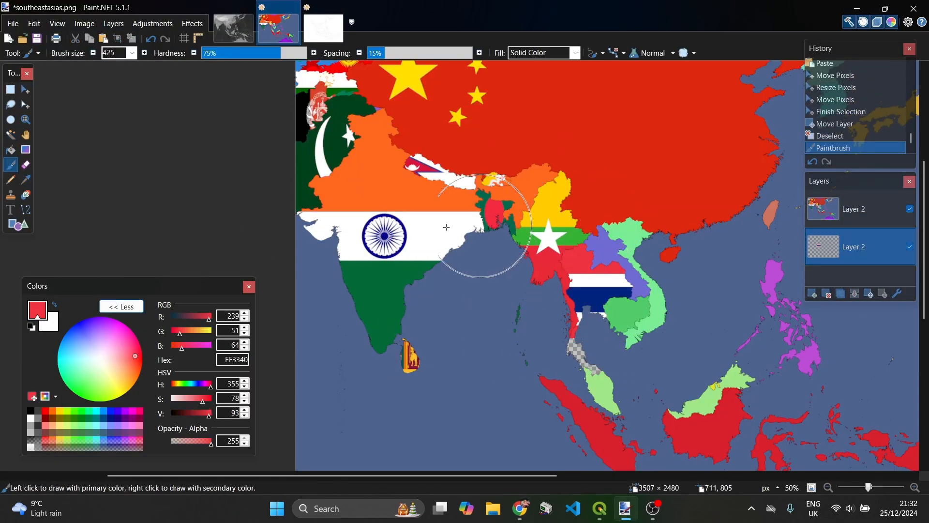
click(26, 180)
click(10, 164)
click(559, 386)
click(856, 210)
click(854, 293)
- Cut Laos's area out of the map, then search Google Images for laos flag and copy the first flag image
click(10, 135)
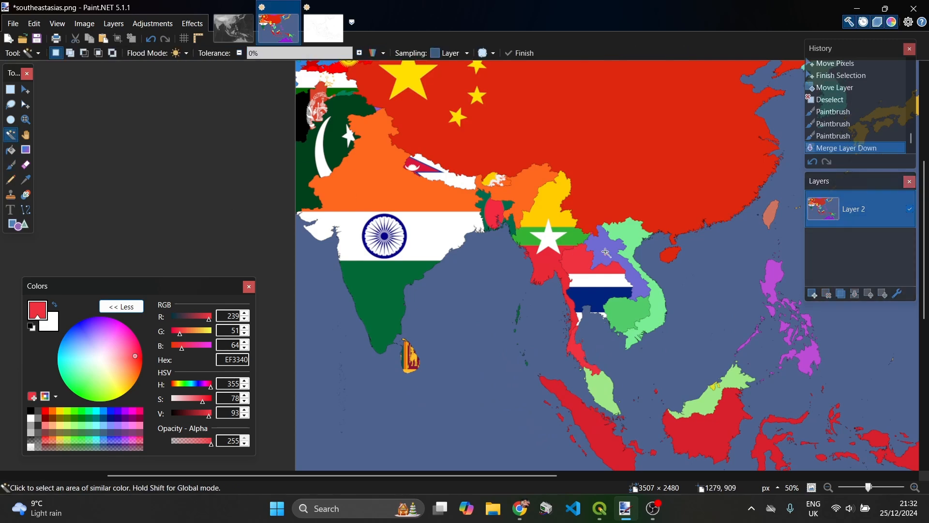
click(608, 249)
click(520, 508)
click(531, 101)
text(laos flag)
key(Return)
click(97, 261)
right_click(745, 314)
click(784, 235)
- Paste the Laotian flag into a new Paint.NET layer, fit it at 238 × 159 px over northern Laos and place it beneath the map
click(625, 508)
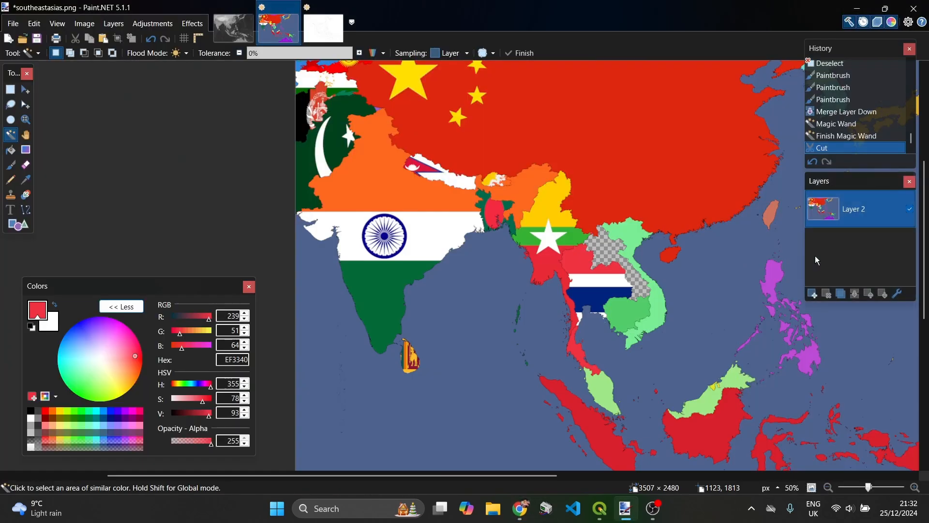
click(812, 293)
key(ctrl+v)
drag(545, 231, 565, 244)
drag(498, 200, 560, 240)
drag(616, 254, 616, 258)
drag(847, 210, 846, 248)
key(ctrl+d)
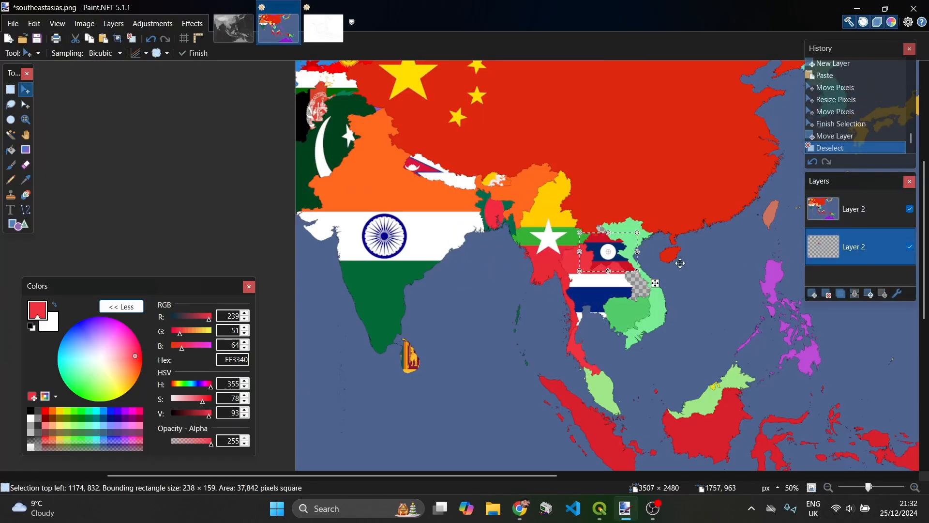
- Sample the Laotian flag's red (CE1126), paint it behind the uncovered parts of Laos and merge the layers
click(25, 179)
click(585, 190)
click(643, 311)
click(898, 207)
click(855, 294)
- Cut Mongolia's area out of the map, then search Google Images for mongolia flag and copy a flag image
scroll(702, 298, up, 2)
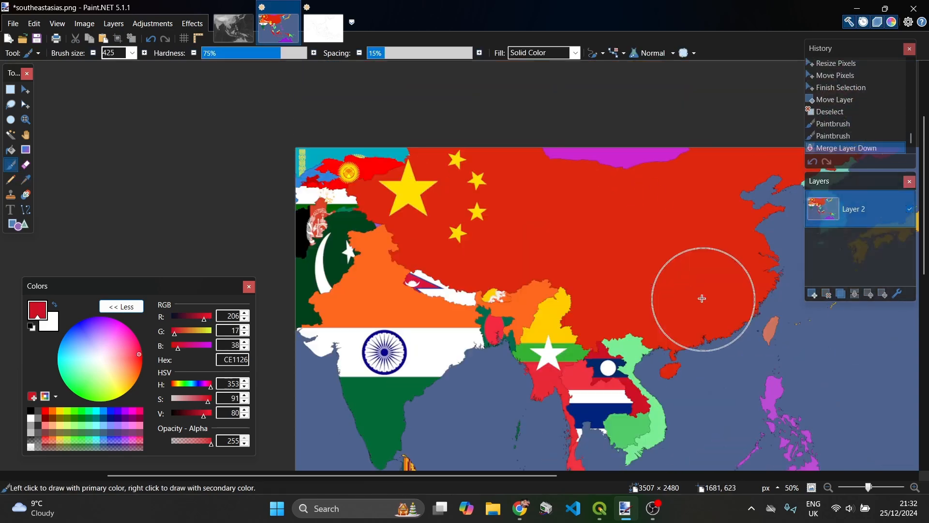
key(alt+Tab)
click(531, 103)
text(mongolia flag)
key(Return)
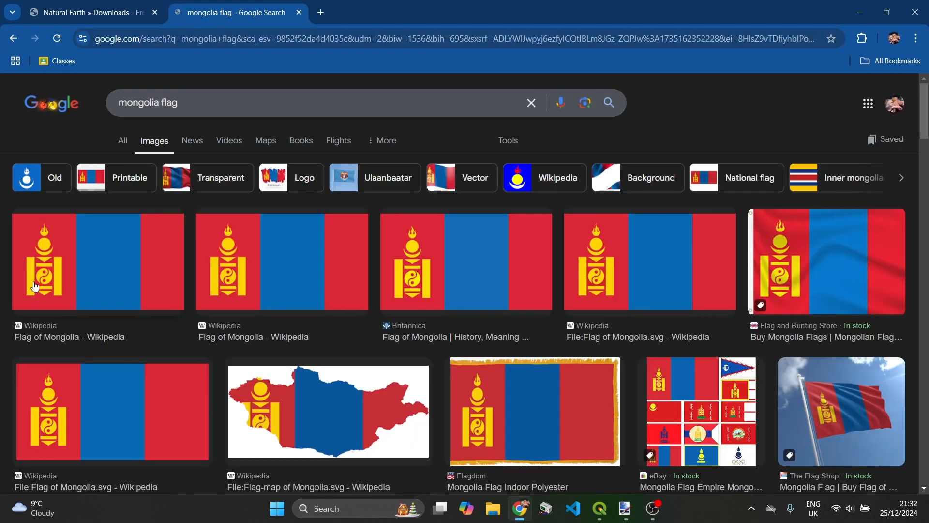
right_click(636, 337)
click(678, 237)
- Paste the Mongolian flag into a new Paint.NET layer, stretch it across Mongolia, place it beneath the map and merge the layers
key(alt+Tab)
click(812, 293)
key(ctrl+v)
drag(382, 188, 590, 168)
drag(660, 168, 672, 169)
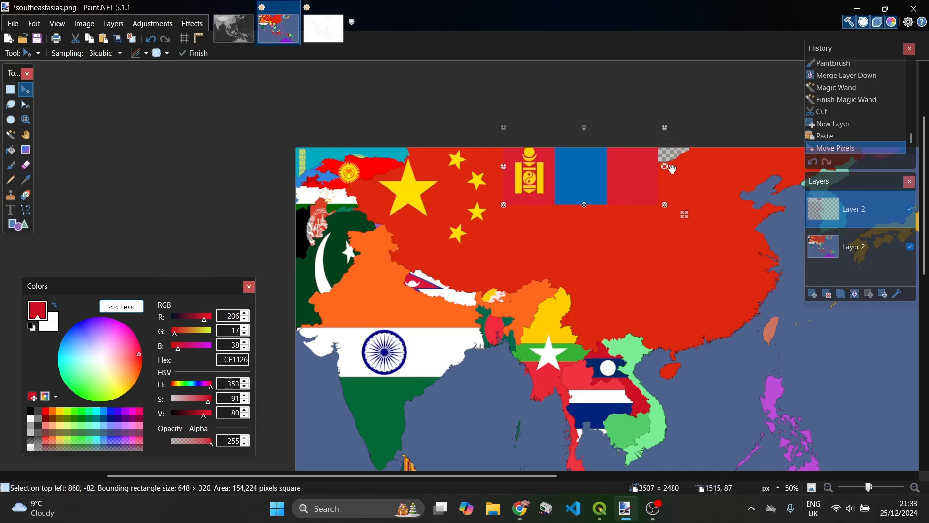
drag(610, 170, 611, 171)
click(882, 293)
click(893, 208)
key(ctrl+d)
click(854, 293)
- Cut Cambodia's area out of the map with the Magic Wand
scroll(702, 271, down, 2)
key(s)
key(s)
key(s)
key(s)
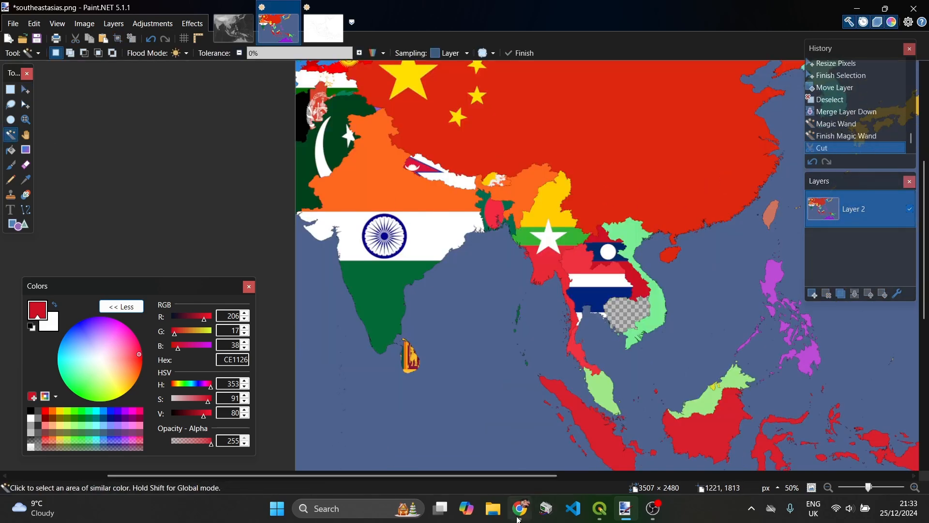
- Search Google Images for cambodia flag and copy the flag image
click(520, 508)
click(530, 100)
text(cambodia flag)
key(Return)
right_click(634, 285)
click(696, 209)
- Paste the Cambodian flag into a new Paint.NET layer, fit it over Cambodia, place it beneath the map and merge the layers
key(alt+Tab)
click(812, 293)
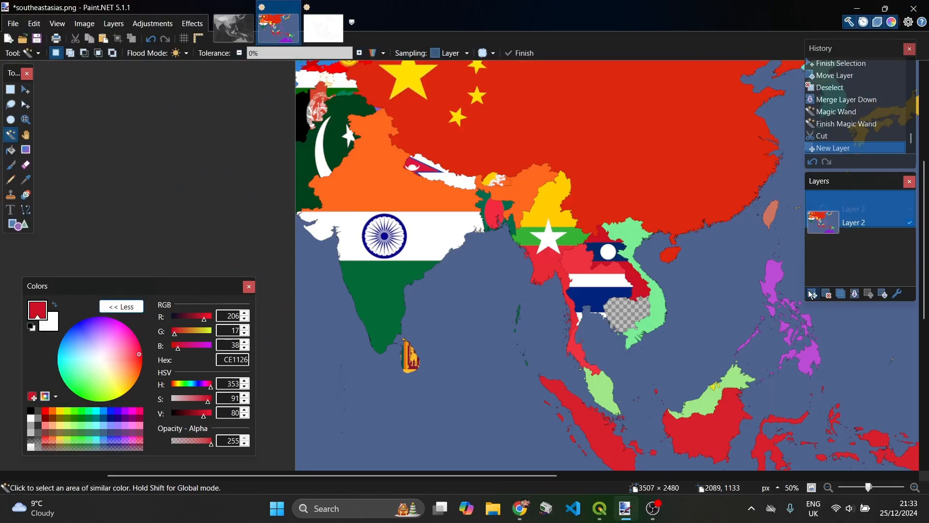
key(ctrl+v)
drag(570, 271, 595, 298)
drag(362, 149, 588, 295)
click(882, 293)
drag(629, 320, 632, 320)
click(861, 209)
key(ctrl+d)
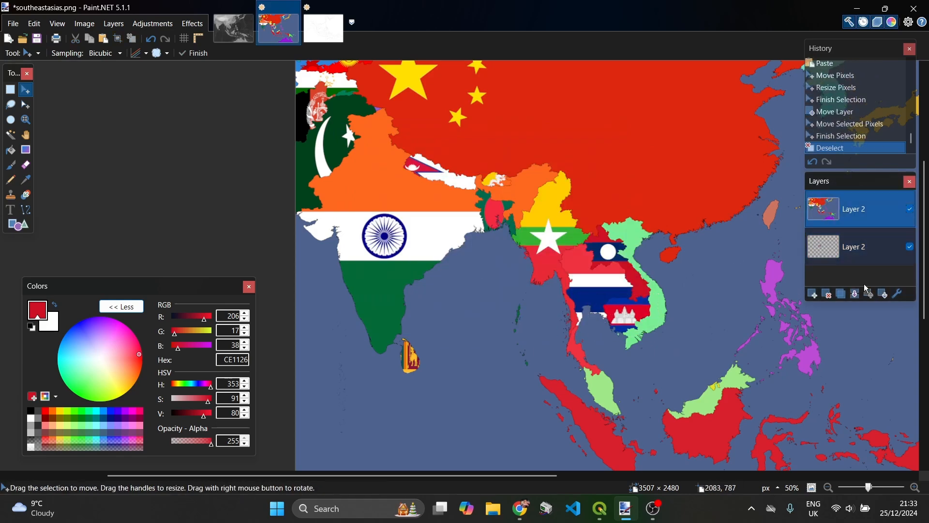
- Cut Vietnam's area out of the map, then search Google Images for vietnam flag and copy a plain flag image
key(alt+Tab)
triple_click(491, 102)
text(vietnam flag)
key(Return)
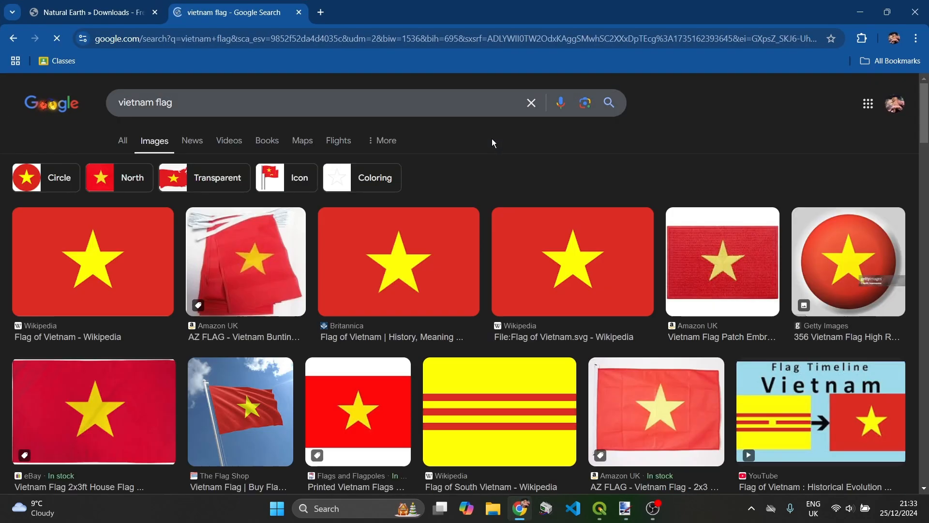
right_click(656, 338)
click(706, 259)
- Paste the Vietnamese flag into a new Paint.NET layer, shrink it to 199 × 133 px over northern Vietnam and place it beneath the map
key(alt+Tab)
key(ctrl+v)
drag(362, 147, 567, 239)
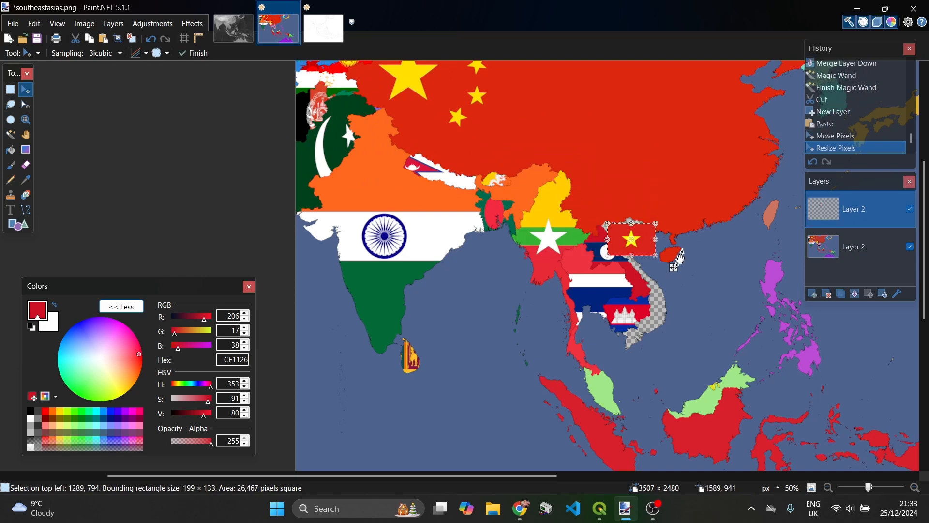
key(ctrl+Page_Down)
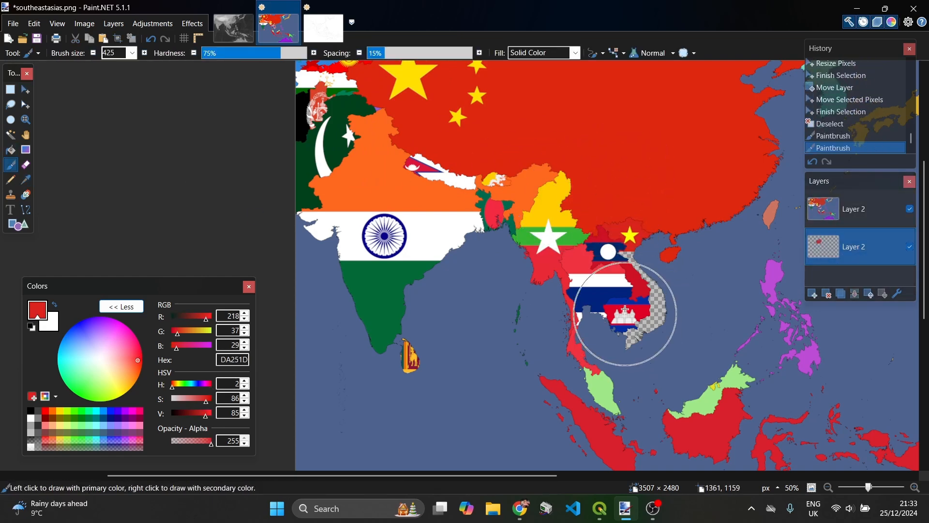
- Paint the uncovered parts of Vietnam red on the flag layer and merge the map layer down onto it
drag(625, 309, 632, 293)
click(856, 211)
click(854, 293)
- Cut North Korea's area out of the map with the Magic Wand, then search Google Images for the North Korean flag
key(s)
key(s)
key(s)
key(s)
scroll(704, 342, up, 3)
scroll(610, 247, right, 4)
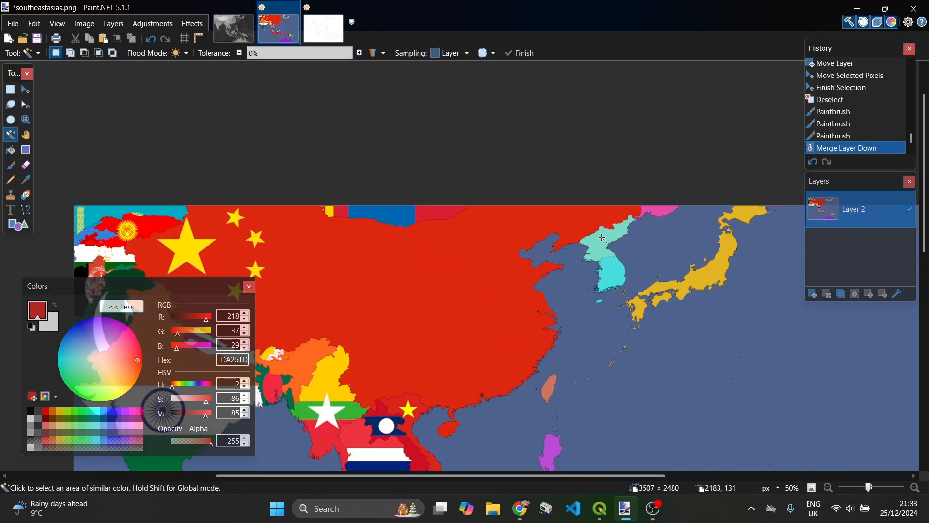
key(alt+Tab)
click(544, 104)
text(norht korea  flag)
key(Return)
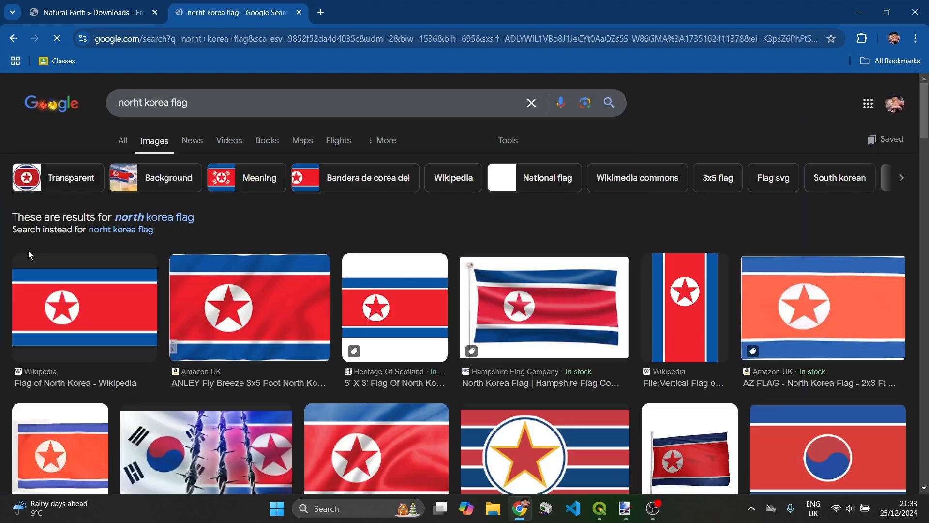
- Open the Wikipedia result for the North Korean flag and copy the image
click(39, 271)
right_click(731, 278)
click(775, 184)
click(448, 9)
right_click(706, 280)
click(760, 198)
- Paste the North Korean flag into a new Paint.NET layer, fit it over North Korea beneath the map and merge the layers
key(alt+Tab)
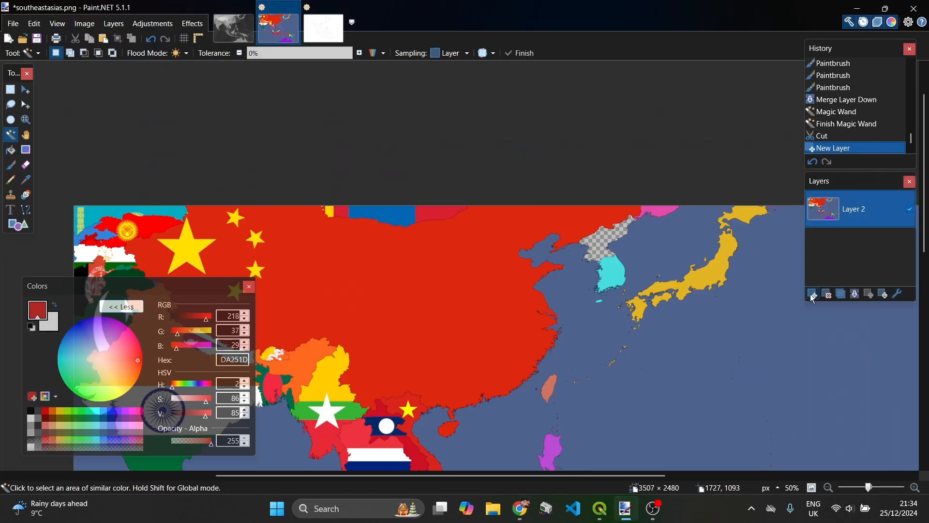
key(ctrl+v)
drag(605, 248, 605, 264)
drag(856, 209, 859, 249)
click(862, 213)
click(855, 293)
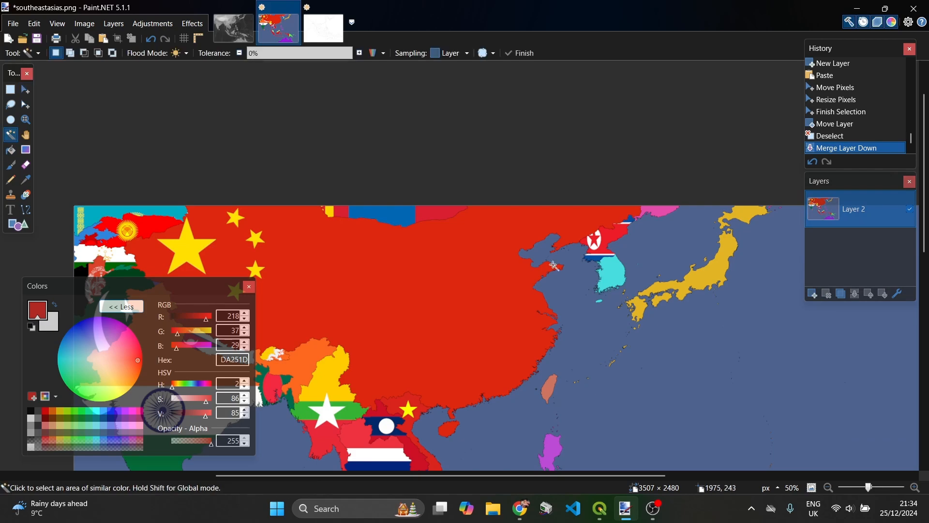
- Cut South Korea's area out of the map, then search Google Images for south korea flag and copy the Wikipedia flag image
click(611, 273)
key(ctrl+x)
click(521, 508)
click(544, 103)
text(south korea flag)
key(Return)
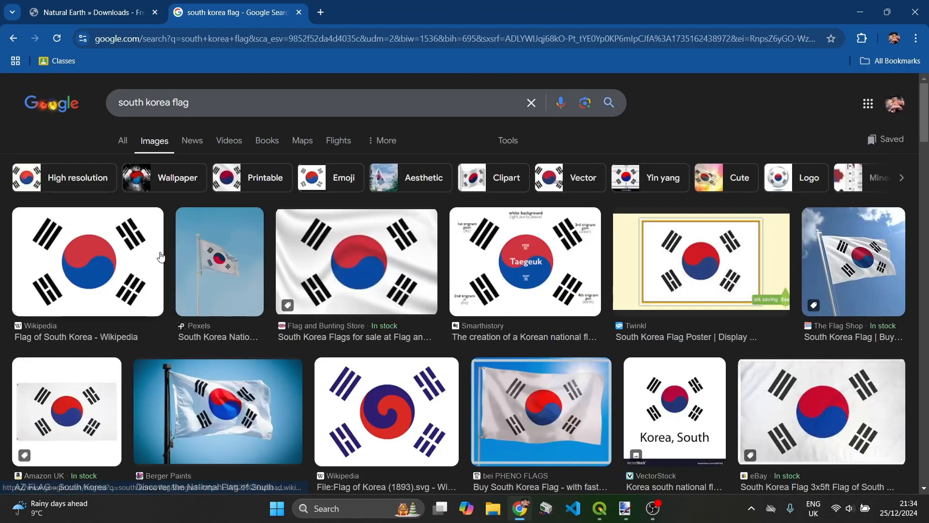
click(155, 258)
right_click(654, 372)
click(735, 293)
- Paste the South Korean flag into a new Paint.NET layer, shrink it over South Korea and place it beneath the map
key(alt+Tab)
key(ctrl+v)
drag(503, 290, 586, 307)
drag(342, 441, 606, 319)
drag(616, 258, 612, 275)
- Pick white from the South Korean flag, paint the country's uncovered parts on the flag layer and merge the layers
key(k)
click(618, 255)
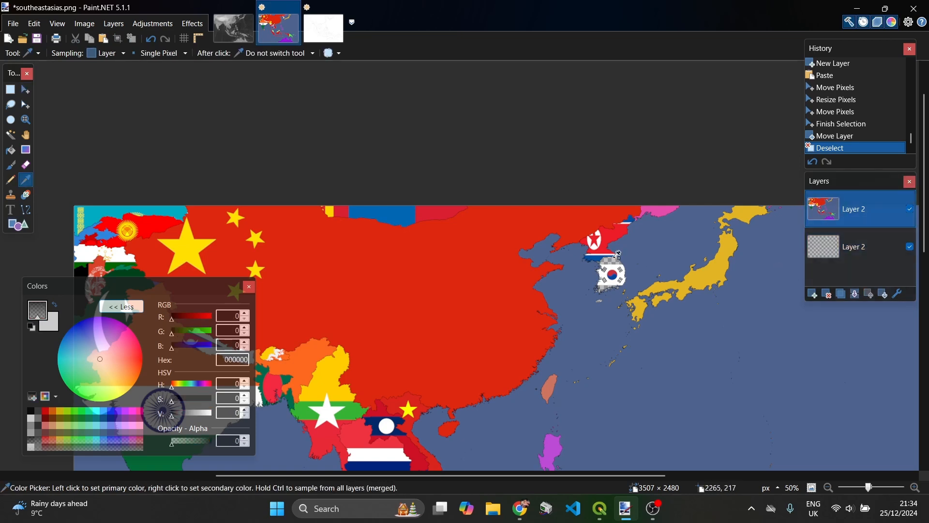
click(617, 259)
key(b)
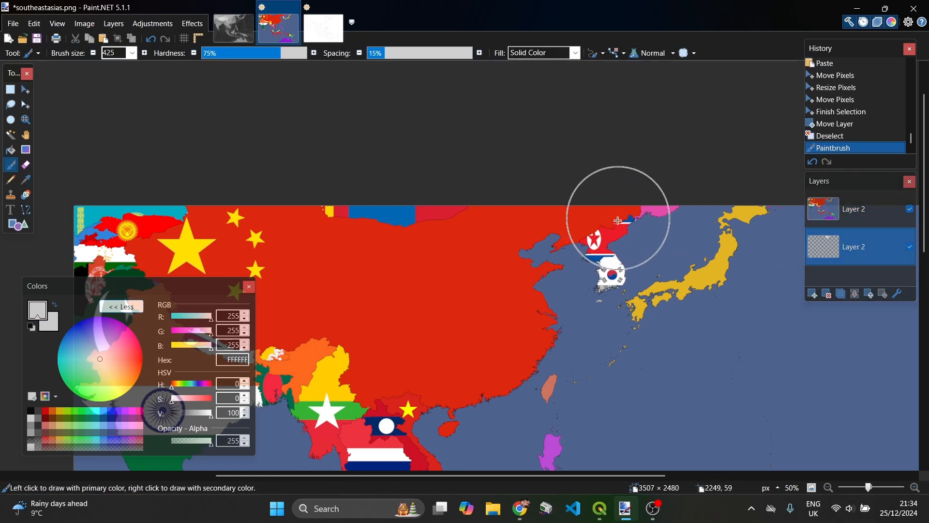
click(611, 335)
key(ctrl+m)
- Cut Japan's area out of the map with the Magic Wand, then search Google Images for japan flag and copy the Wikipedia image
key(s)
key(s)
key(s)
key(s)
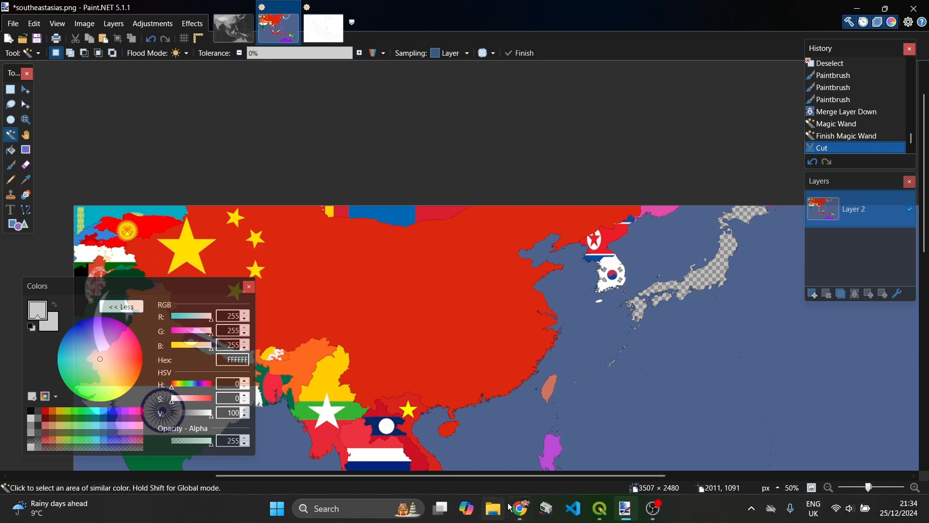
click(519, 507)
click(533, 102)
text(japan flag)
click(50, 232)
right_click(678, 311)
click(722, 232)
- Paste the Japanese flag into a new Paint.NET layer beneath the map, paint Japan's uncovered parts white and merge the layers
click(625, 508)
click(813, 294)
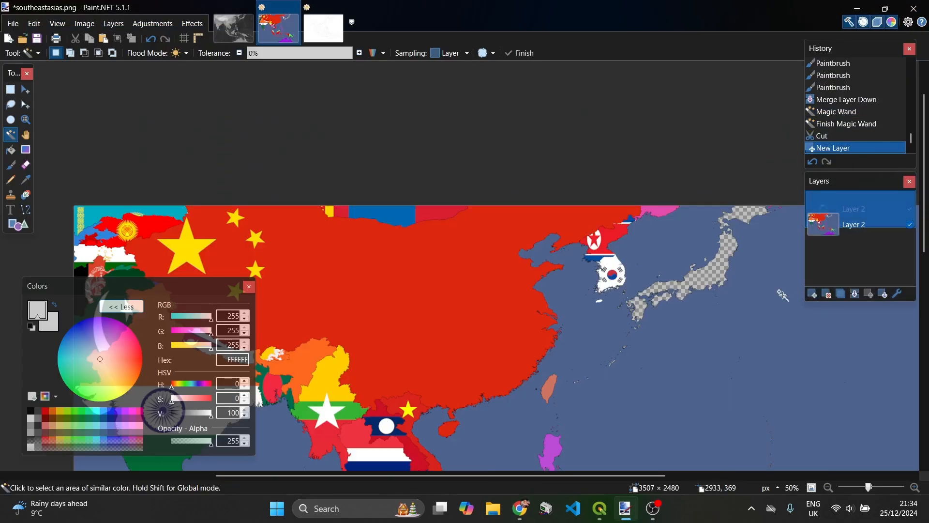
key(ctrl+v)
drag(155, 246, 708, 262)
drag(827, 211, 828, 249)
key(ctrl+d)
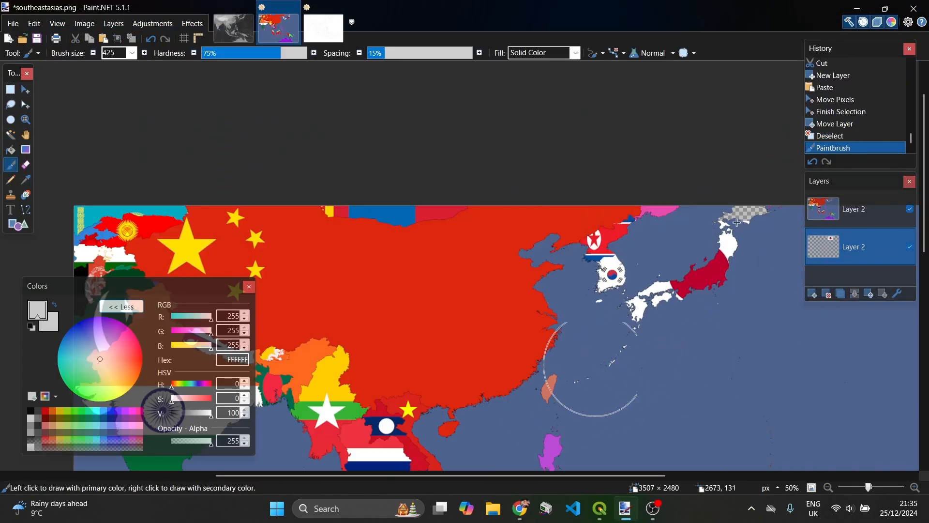
click(736, 222)
key(ctrl+m)
- Cut Taiwan's area out of the map, then search Google Images for the Taiwanese flag and copy a flag image
scroll(496, 266, down, 5)
click(520, 508)
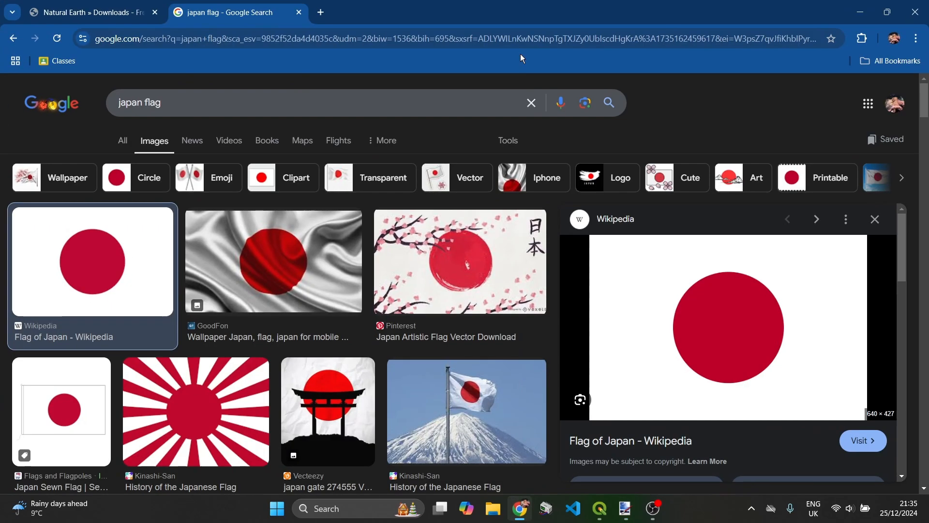
click(532, 103)
text(taiwan falg)
key(Return)
click(97, 304)
right_click(716, 291)
click(777, 212)
- Paste the Taiwanese flag into a new Paint.NET layer, shrink it to 96 × 136 px over Taiwan beneath the map and merge the layers
click(626, 508)
click(812, 294)
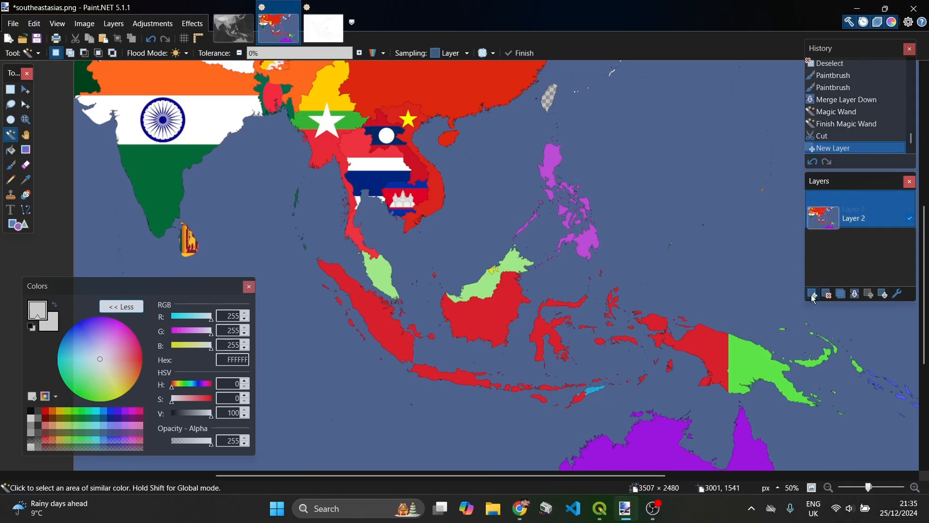
key(ctrl+v)
drag(341, 142, 635, 146)
drag(733, 212, 585, 129)
drag(846, 246, 847, 208)
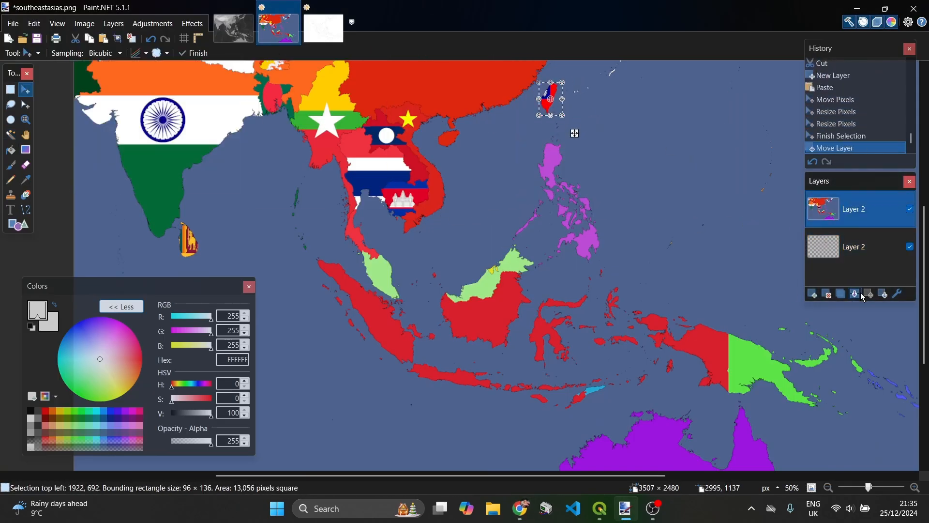
click(855, 293)
key(ctrl+d)
- Cut Malaysia's areas out of the map with the Magic Wand, then search Google Images for malaysia flag and copy the Wikipedia image
key(s)
key(s)
key(s)
key(s)
click(387, 280)
click(520, 508)
click(531, 102)
text(malays)
click(547, 125)
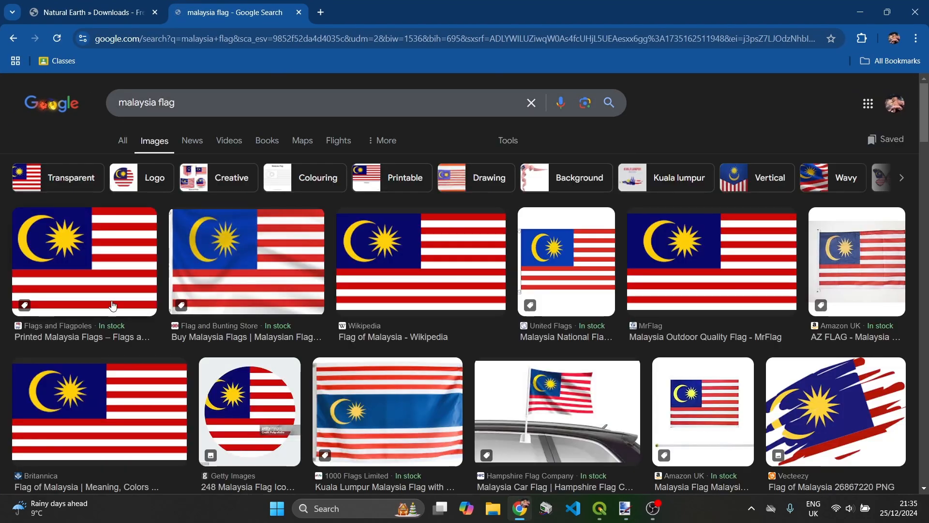
click(420, 262)
right_click(665, 293)
click(774, 214)
- Paste the Malaysian flag into a new Paint.NET layer and resize it to cover both parts of Malaysia
click(625, 508)
click(812, 293)
key(ctrl+v)
drag(282, 180, 453, 280)
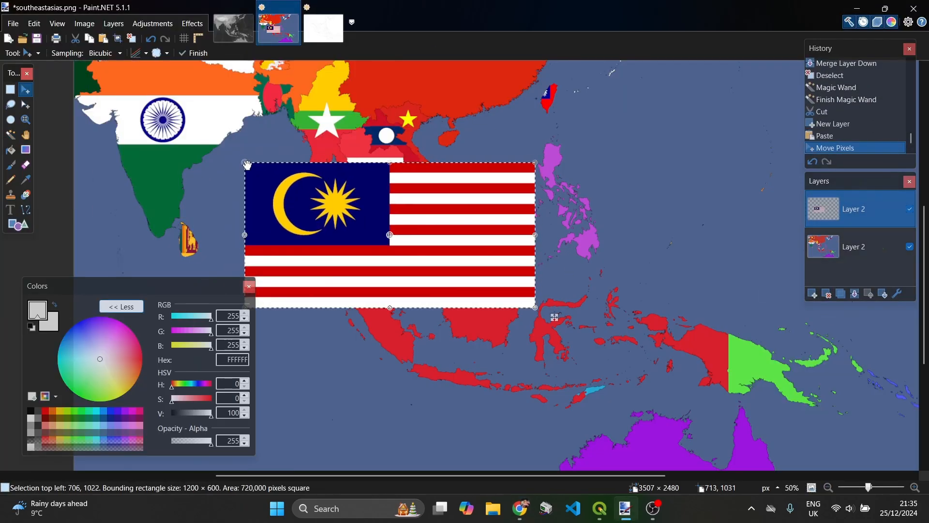
drag(245, 160, 332, 204)
drag(433, 204, 433, 248)
mouse_move(433, 305)
mouse_down()
mouse_move(433, 275)
mouse_move(433, 305)
mouse_up()
- Place the Malaysian flag layer beneath the map and merge the two layers
drag(854, 209, 854, 272)
click(854, 208)
key(ctrl+d)
click(855, 293)
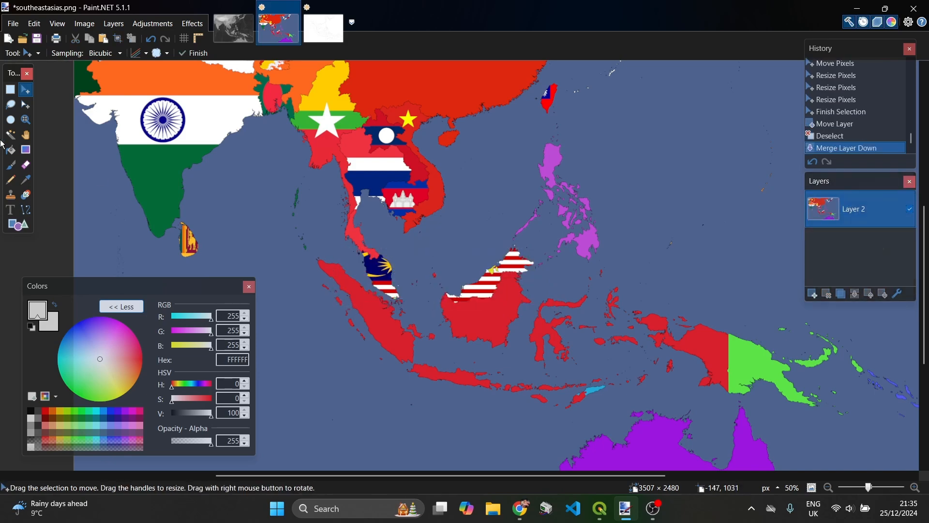
- Cut Indonesia's area out of the map, then search Google Images for indonesia flag and copy the Wikipedia flag image
click(471, 317)
key(ctrl+x)
click(520, 508)
click(531, 103)
text(indonesia flag)
key(Return)
click(103, 262)
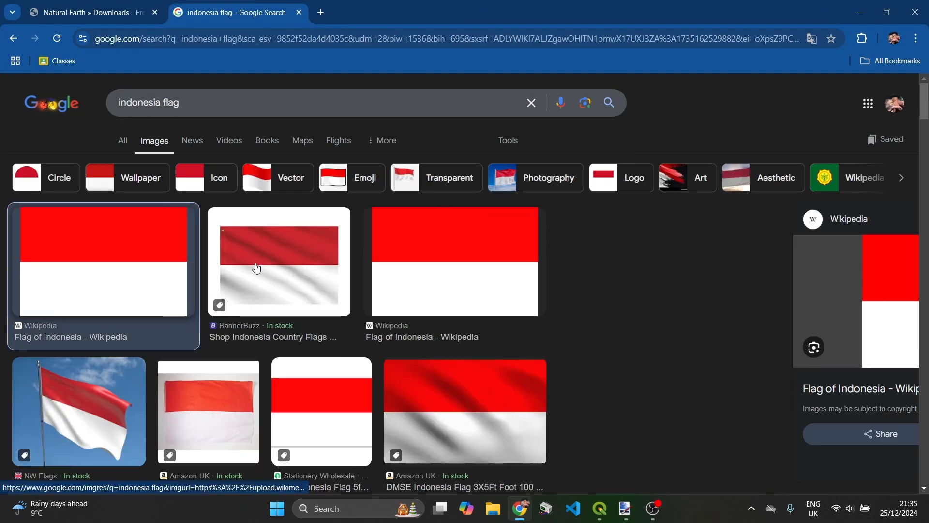
right_click(641, 300)
click(687, 213)
- Paste the Indonesian flag into a new Paint.NET layer, stretch it over all of Indonesia, place it beneath the map and merge the layers
click(860, 12)
click(812, 293)
key(ctrl+v)
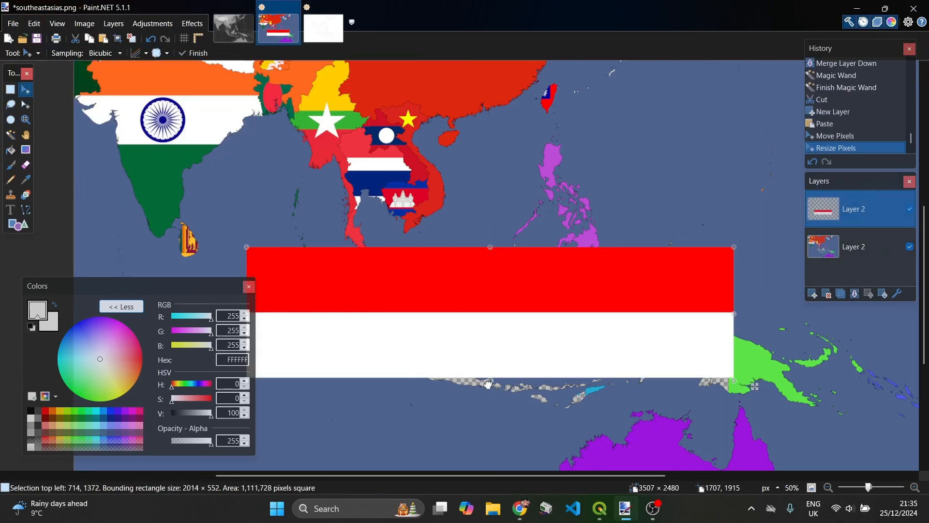
drag(489, 382, 490, 417)
drag(854, 209, 854, 247)
key(ctrl+d)
click(855, 208)
click(854, 294)
- Cut the Philippines' area out of the map, then search Google Images for philippines flag
click(520, 508)
click(532, 102)
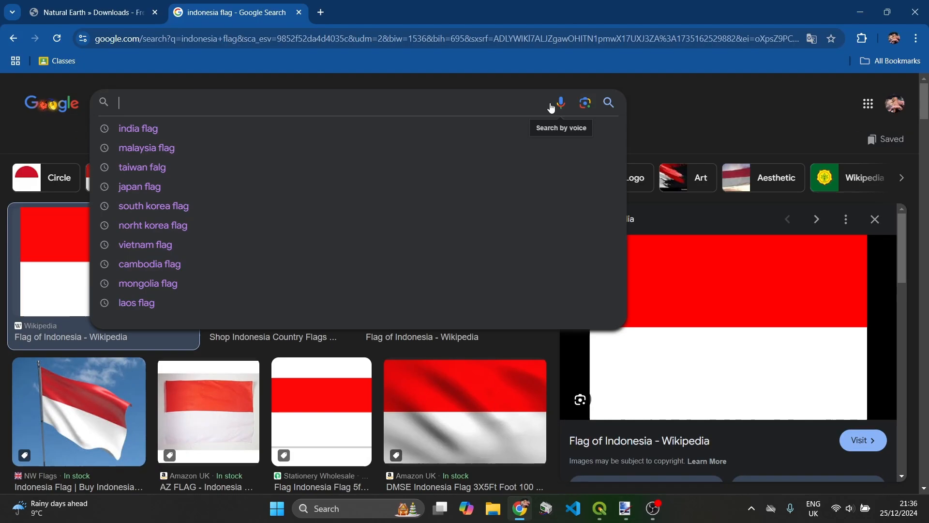
text(philippines flag)
key(Return)
- Shorten the image search to philippines and copy the Philippine flag image from the Wikipedia result
click(290, 102)
key(BackSpace)
key(BackSpace)
key(BackSpace)
key(BackSpace)
key(BackSpace)
key(Return)
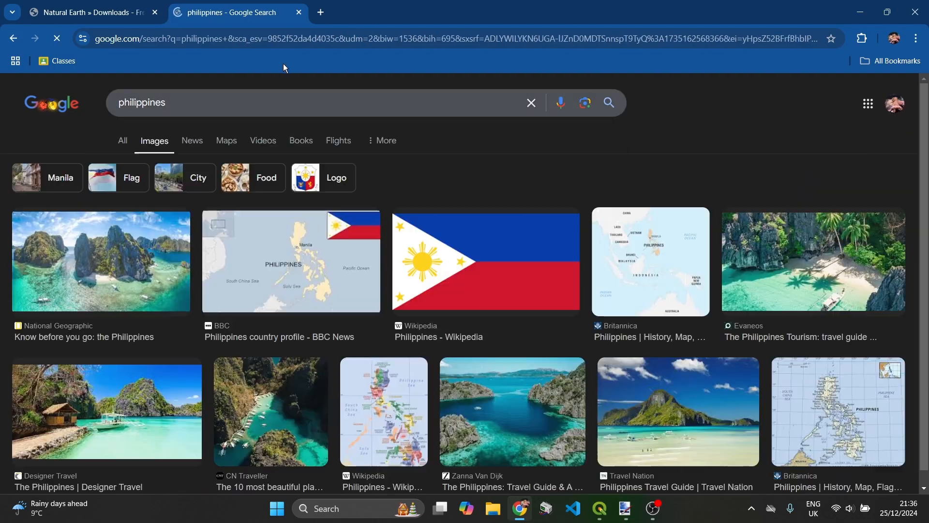
click(440, 262)
right_click(685, 311)
click(716, 377)
- Paste the Philippine flag into a new Paint.NET layer and resize it to cover all the Philippine islands
click(626, 508)
click(813, 293)
key(ctrl+v)
drag(612, 174, 623, 230)
drag(708, 270, 633, 232)
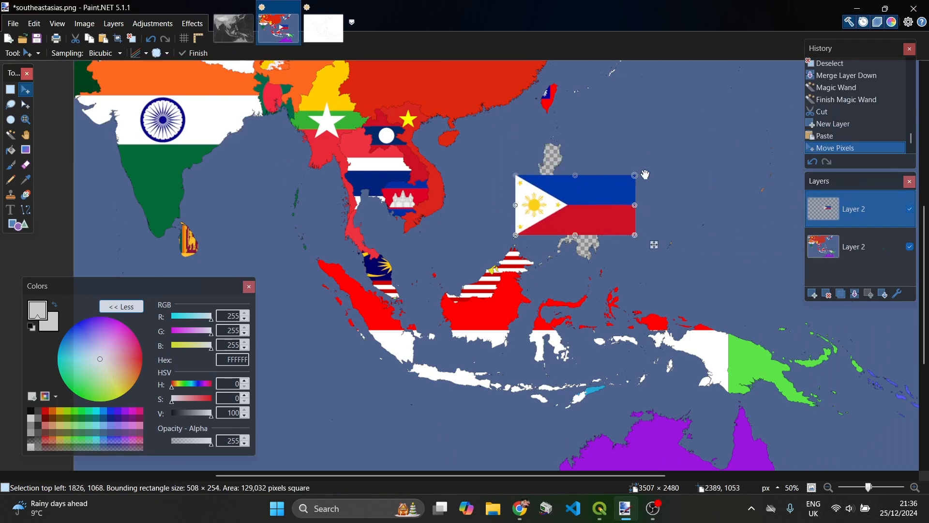
drag(573, 174, 572, 137)
drag(516, 232, 498, 270)
drag(629, 203, 611, 203)
- Place the Philippine flag layer beneath the map and merge the two layers
drag(854, 209, 855, 247)
key(ctrl+d)
scroll(484, 290, down, 5)
click(855, 293)
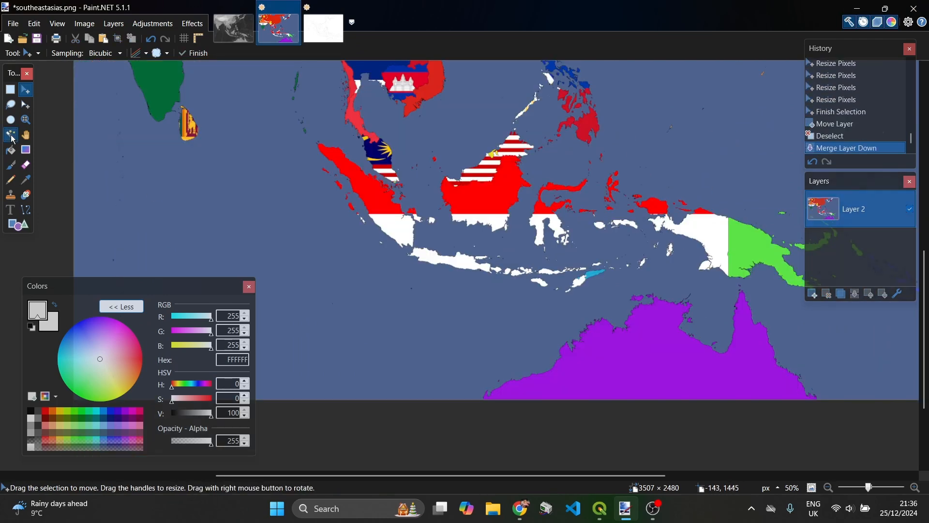
- Cut Papua New Guinea's area out of the map, then search Google Images for papua new guinea flag and copy the Wikipedia image
click(520, 508)
click(472, 121)
text(papua new guinea flag)
key(Return)
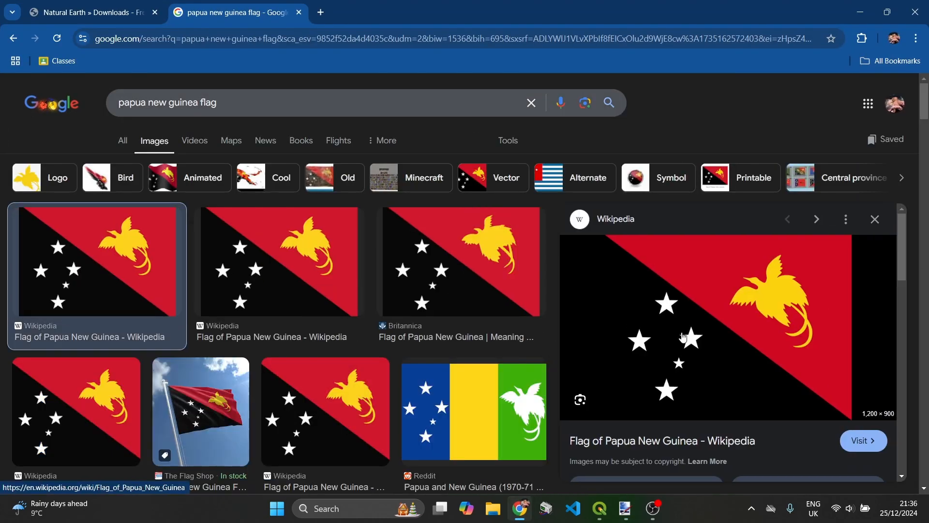
right_click(701, 315)
click(731, 382)
- Paste the Papua New Guinean flag into a new Paint.NET layer and shrink it to 504 × 378 px over the country
click(626, 508)
click(812, 294)
key(ctrl+v)
drag(556, 114, 720, 205)
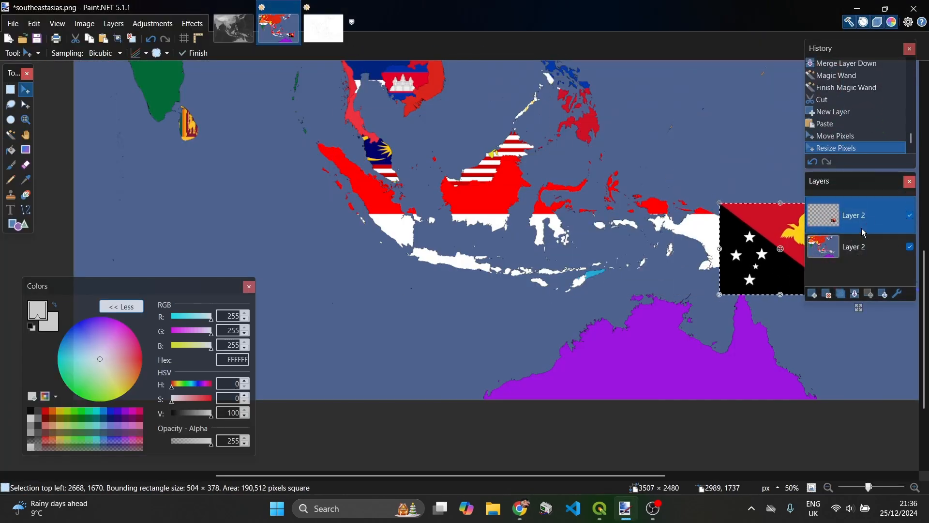
- Place the Papua New Guinean flag layer beneath the map and merge the layers, then cut Australia's area out of the map
drag(862, 209, 862, 246)
key(ctrl+d)
click(677, 346)
key(ctrl+x)
- Search Google Images for australia flag in Chrome and copy the Wikipedia image of the flag
click(520, 507)
click(531, 102)
text(australia flag)
key(Return)
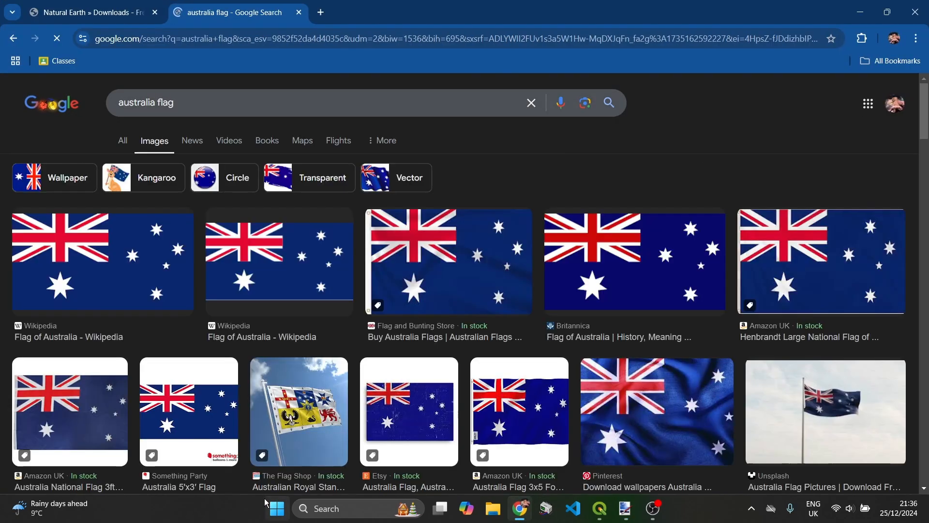
click(112, 256)
right_click(686, 308)
click(726, 213)
- Paste the Australian flag into a new Paint.NET layer, position it over Australia, and stretch it to cover the country's width
click(859, 12)
click(812, 293)
key(ctrl+v)
drag(403, 270, 609, 402)
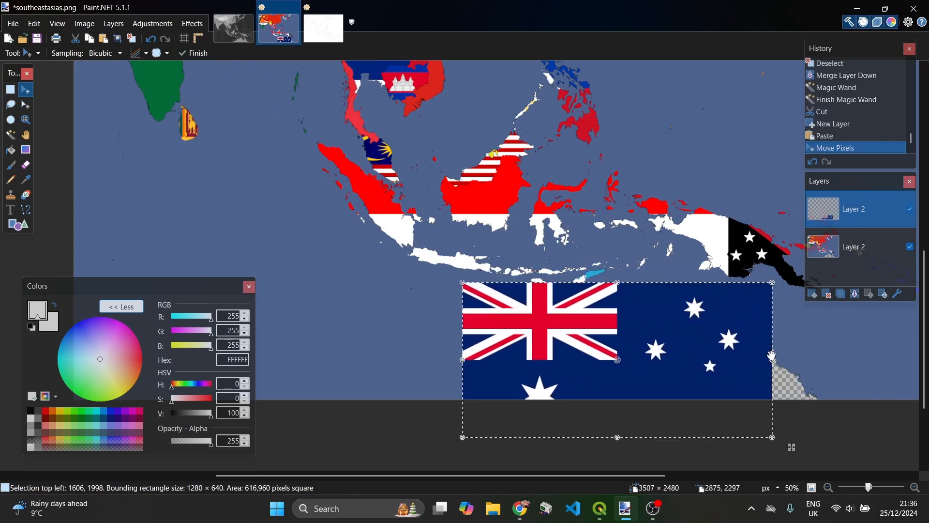
drag(772, 359, 821, 360)
drag(642, 283, 642, 299)
- Place the Australian flag layer beneath the map and merge the two layers
drag(861, 247, 861, 209)
key(ctrl+d)
click(854, 294)
- Set the Text tool's font to Neufile Grotesk ExtraBold Ext
mouse_move(868, 487)
mouse_down()
mouse_move(859, 490)
mouse_move(874, 488)
mouse_up()
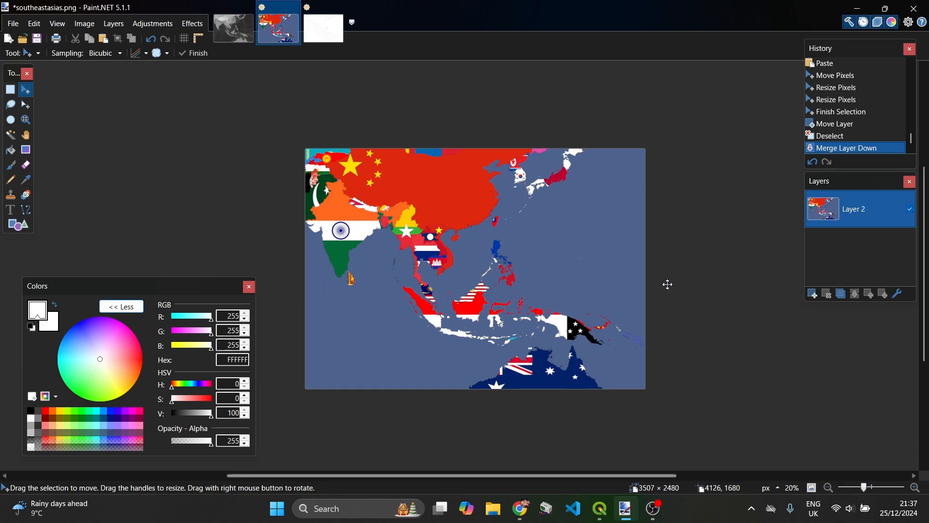
mouse_move(864, 489)
mouse_down()
mouse_move(900, 488)
mouse_move(870, 488)
mouse_up()
scroll(773, 393, up, 3)
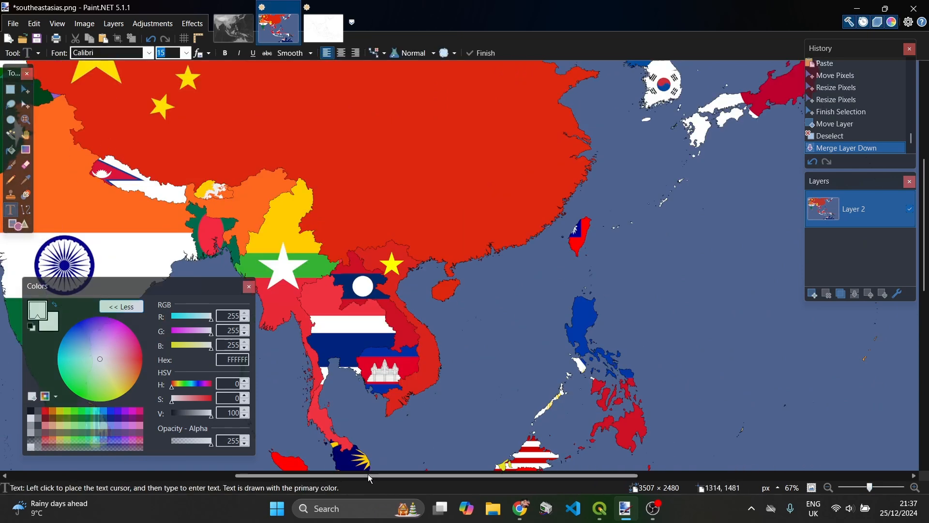
drag(368, 474, 205, 453)
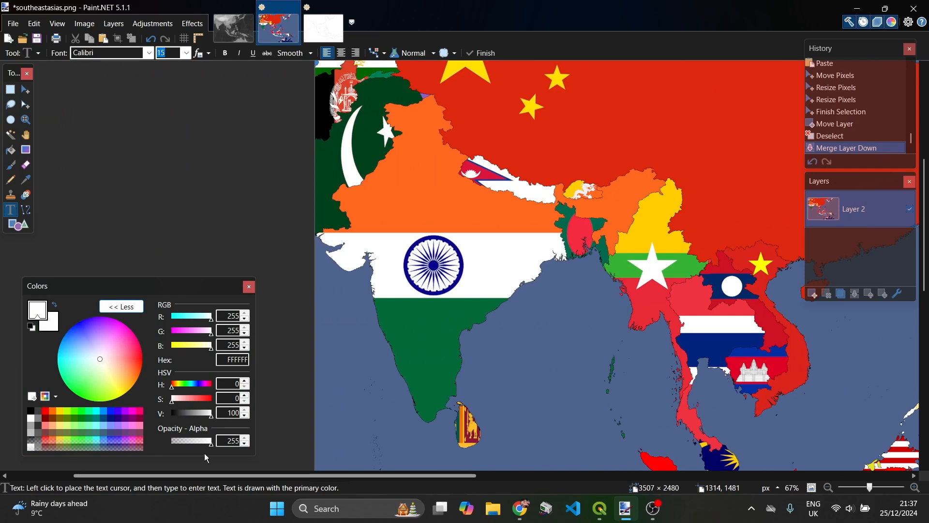
drag(204, 453, 208, 452)
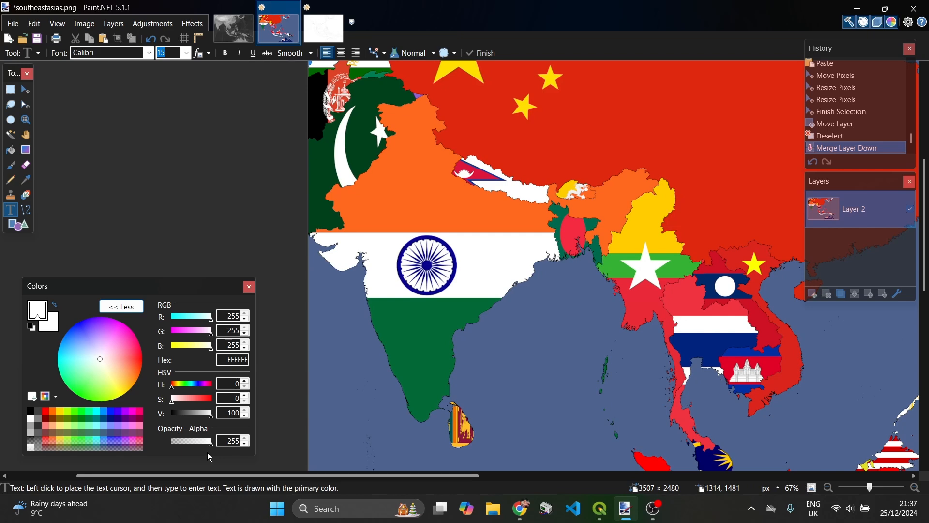
scroll(6, 235, up, 3)
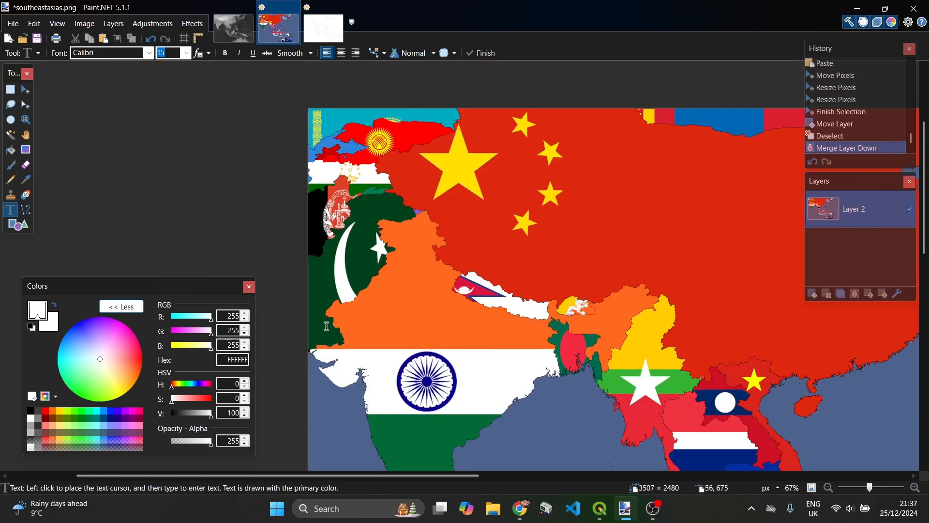
click(147, 53)
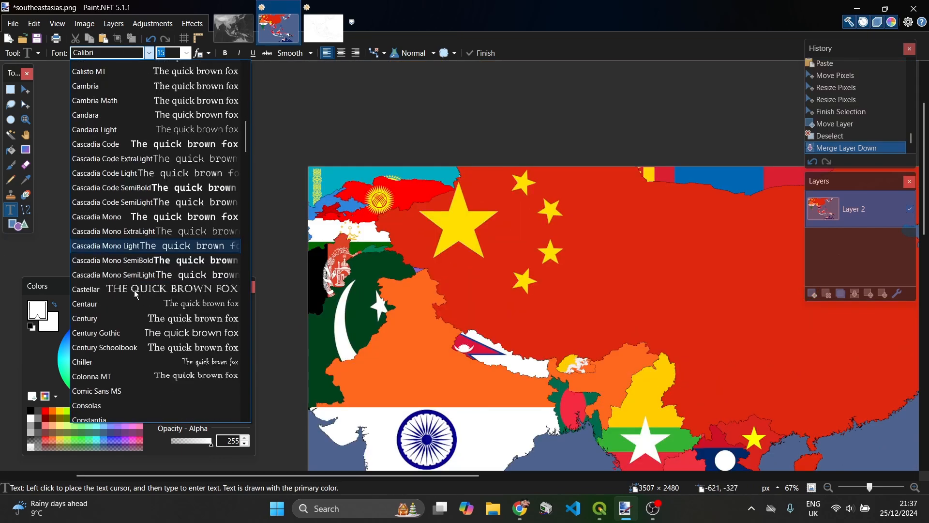
scroll(155, 242, down, 15)
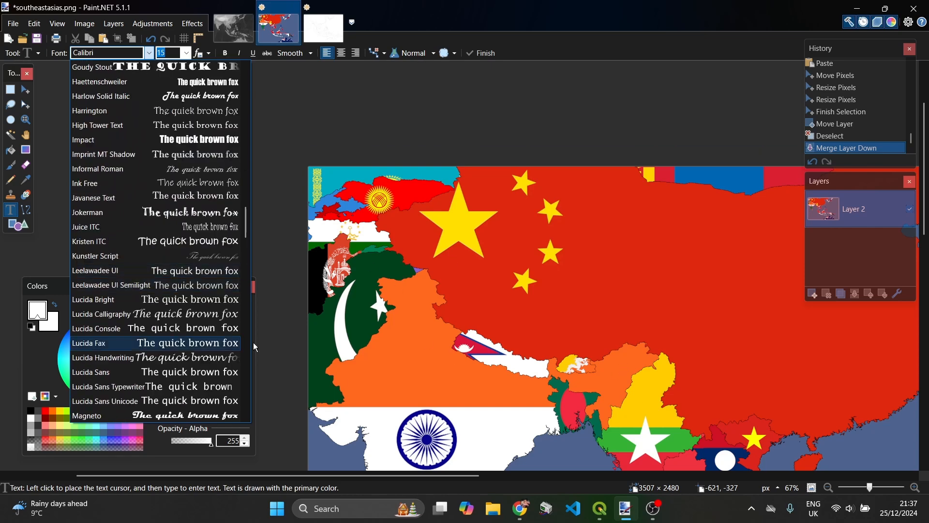
scroll(222, 279, down, 15)
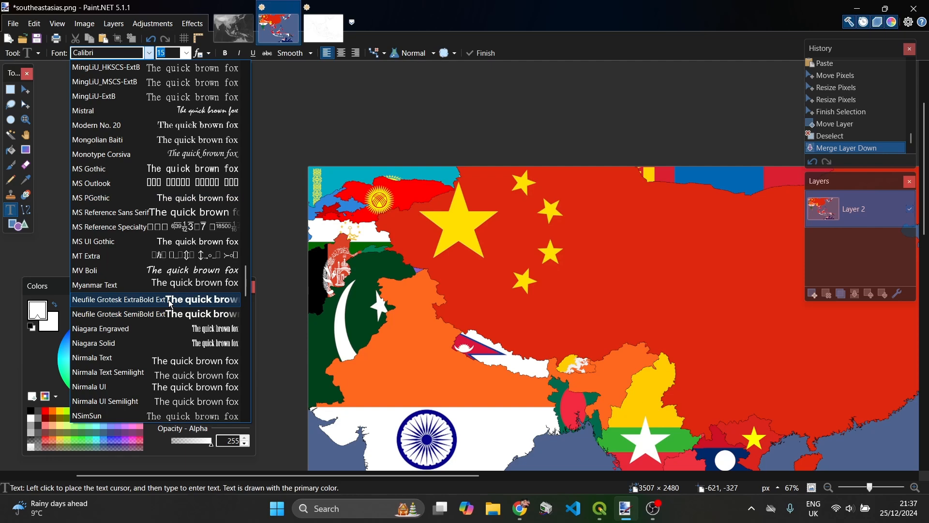
scroll(154, 321, down, 15)
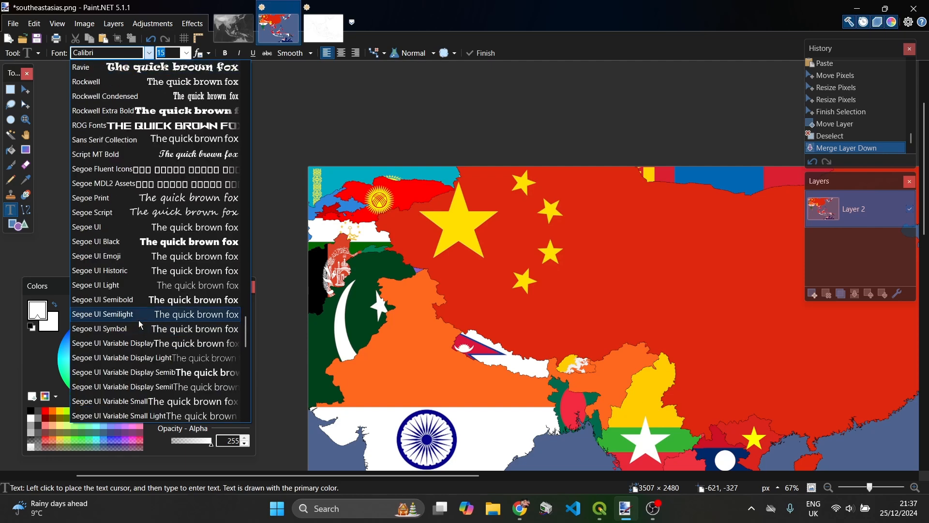
scroll(140, 325, down, 10)
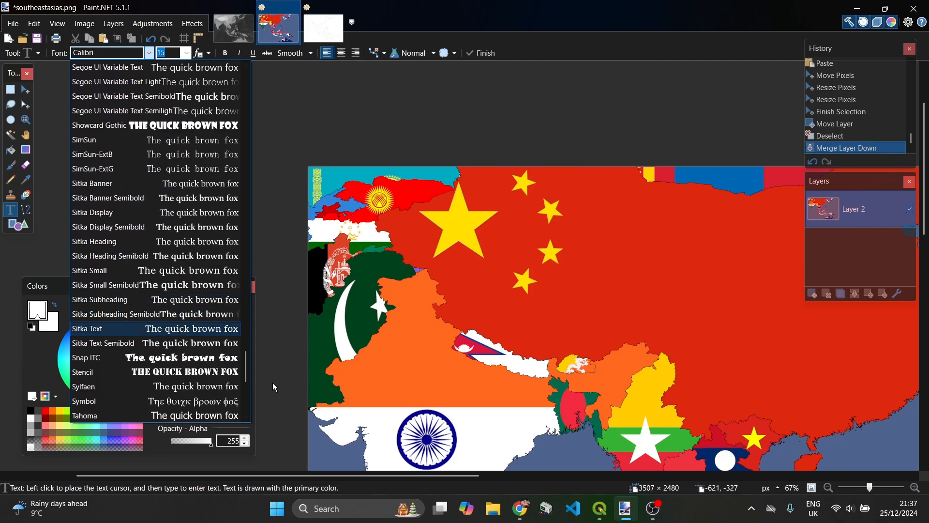
drag(244, 370, 185, 299)
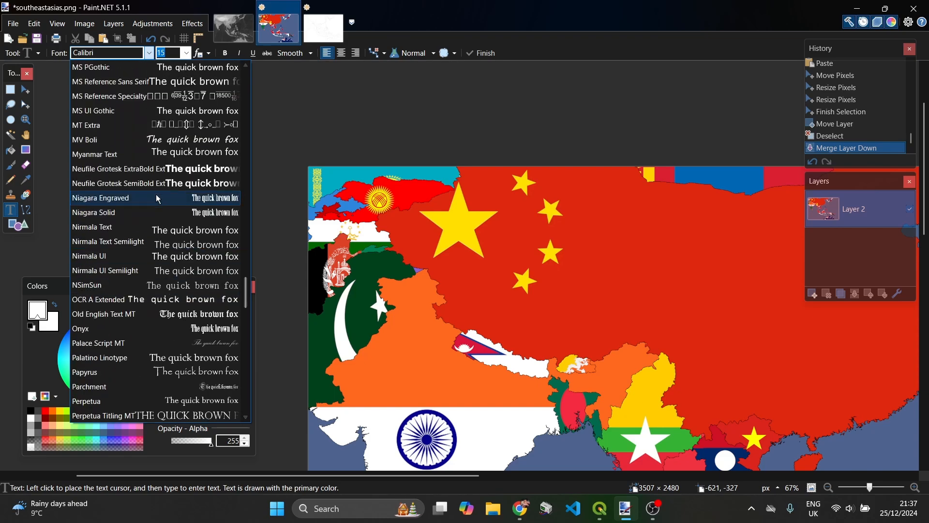
click(155, 168)
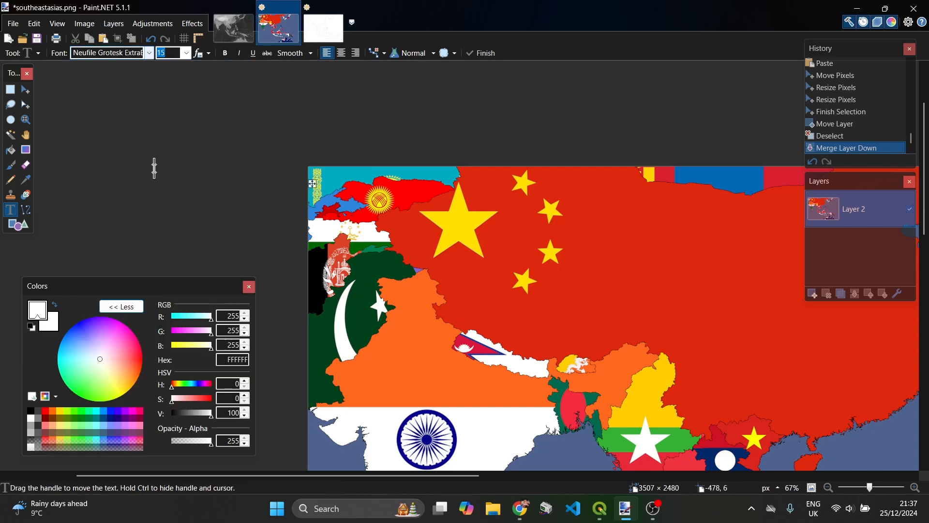
- Add a new layer and place a white INDIA label over the wheel of the Indian flag
click(813, 294)
scroll(424, 339, down, 3)
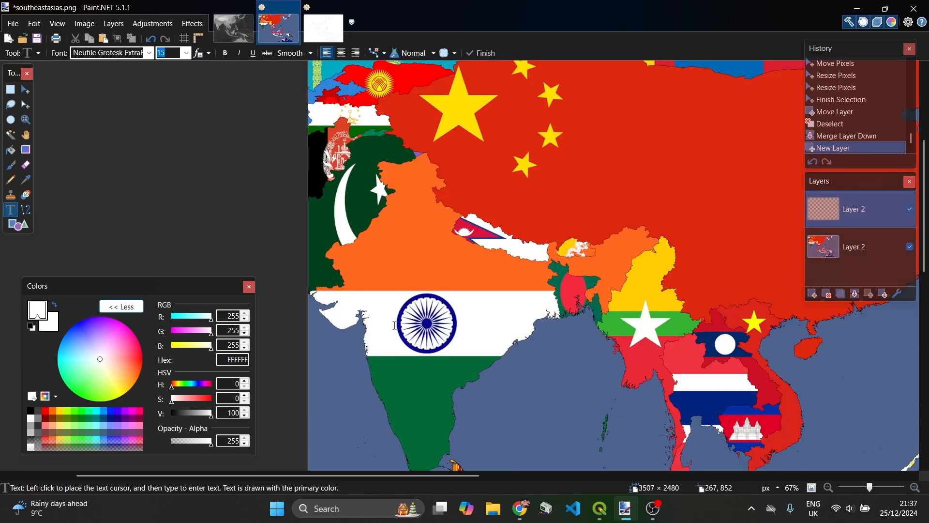
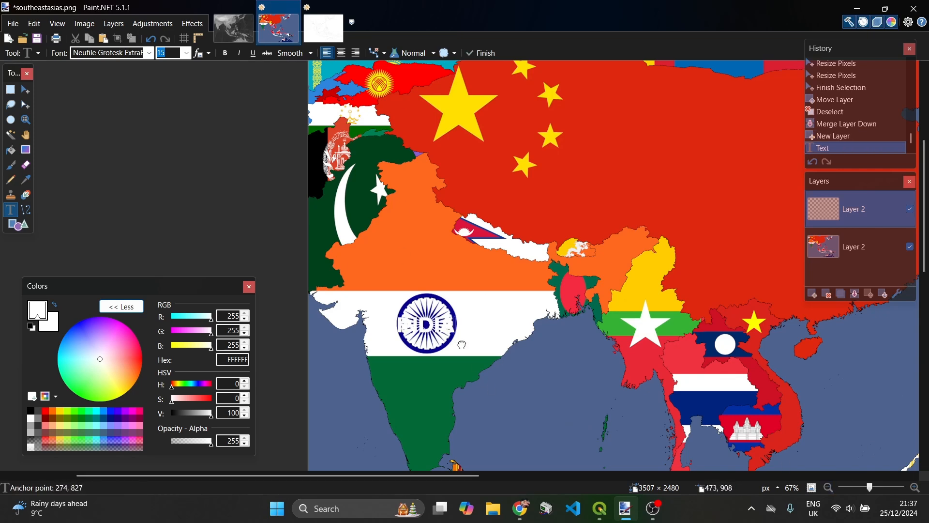
- Apply a black Outline Object effect with width 6 and blur radius 15 to the INDIA label, then merge it into the map
click(194, 23)
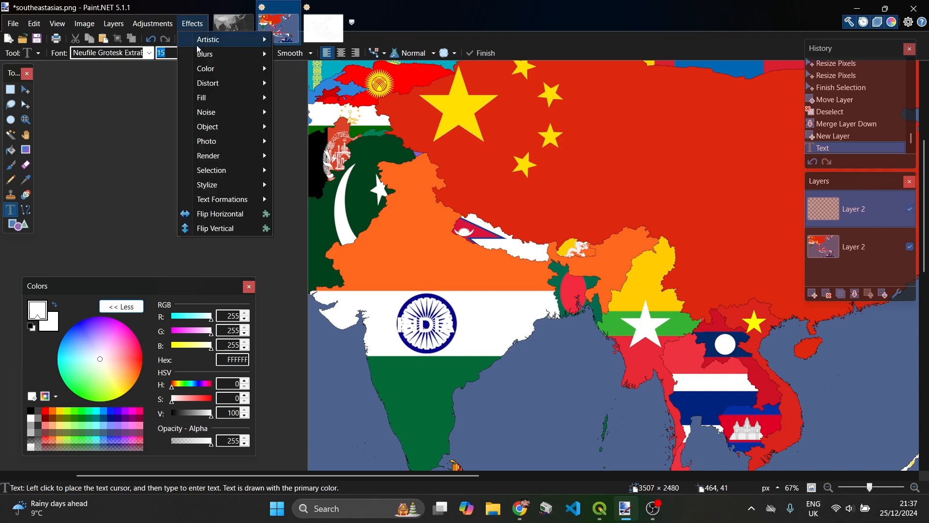
mouse_move(226, 134)
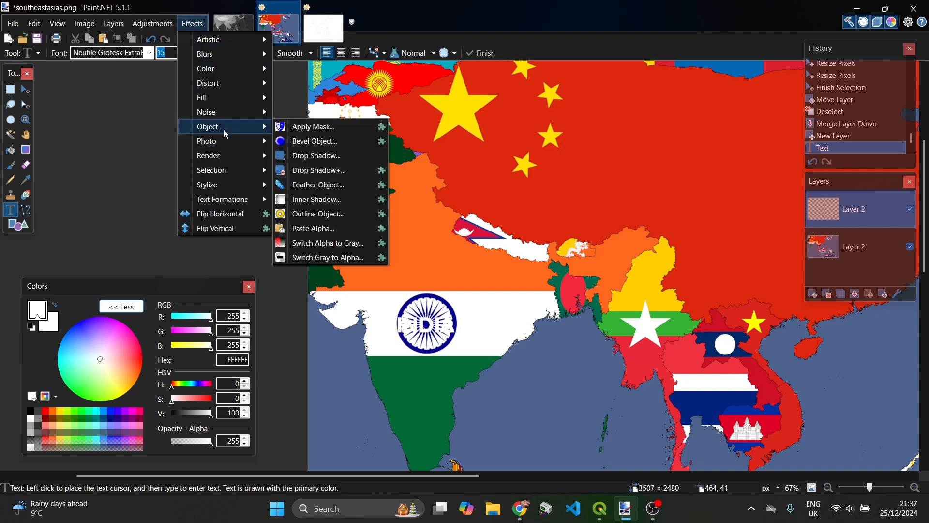
click(303, 214)
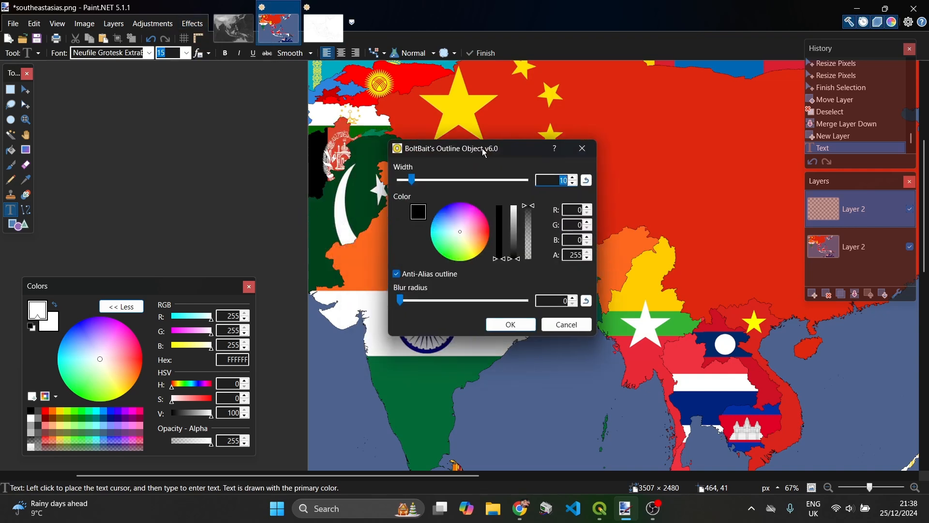
drag(483, 151, 640, 139)
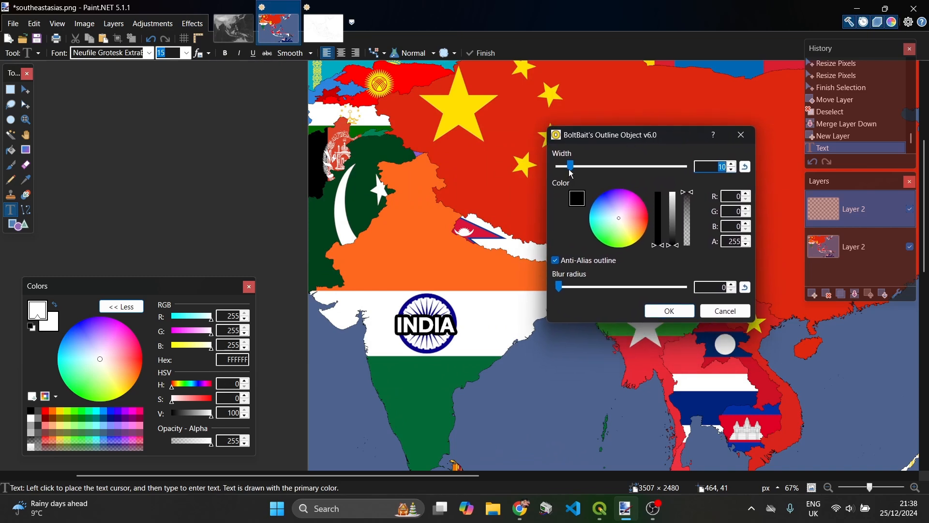
drag(610, 135, 587, 111)
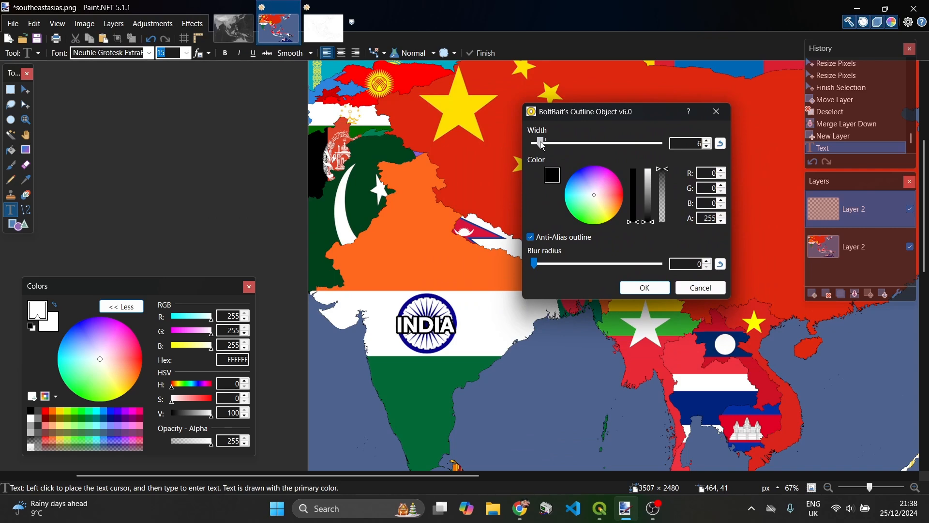
drag(535, 262, 554, 262)
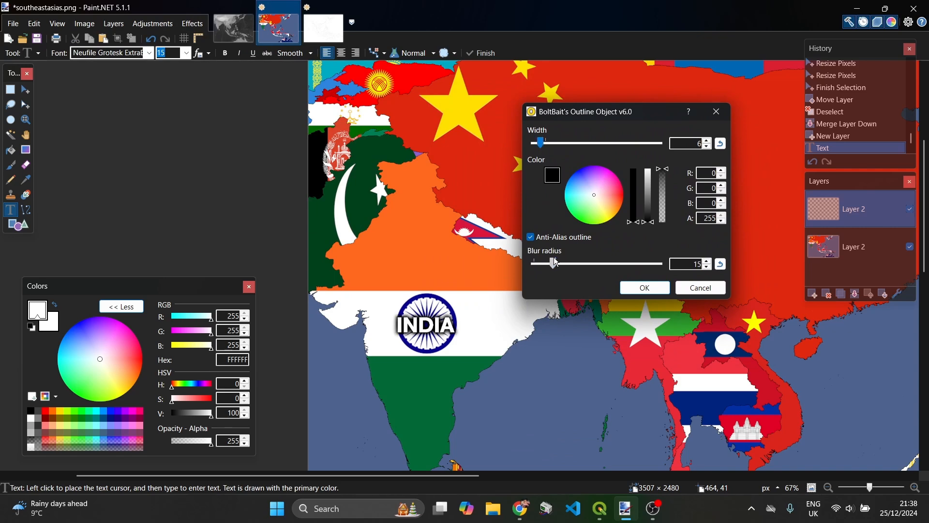
click(633, 289)
key(ctrl+m)
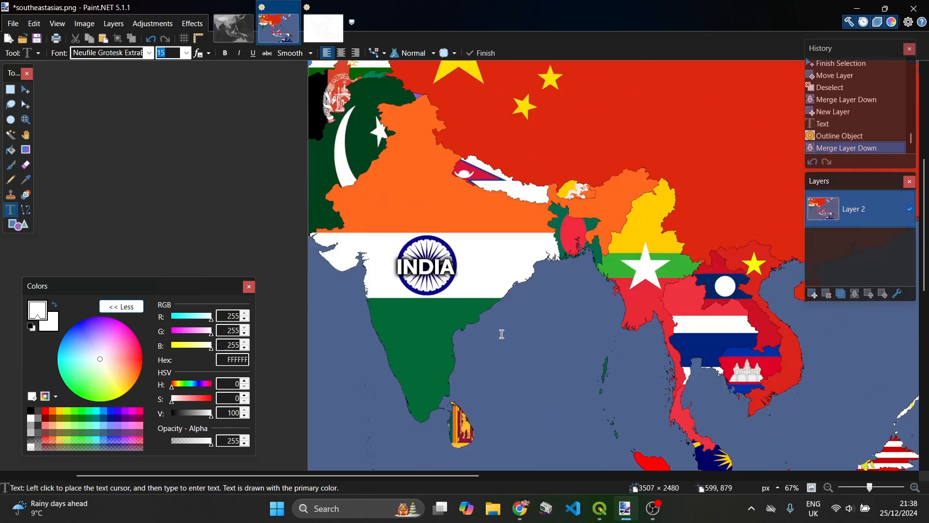
scroll(577, 206, up, 3)
drag(868, 485, 867, 481)
scroll(677, 396, down, 4)
scroll(678, 397, up, 3)
scroll(662, 400, down, 4)
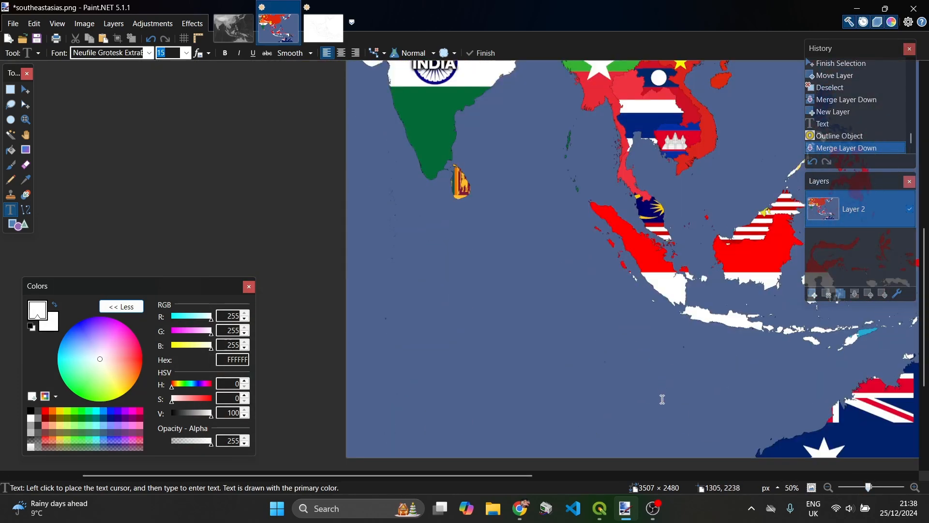
scroll(710, 387, up, 3)
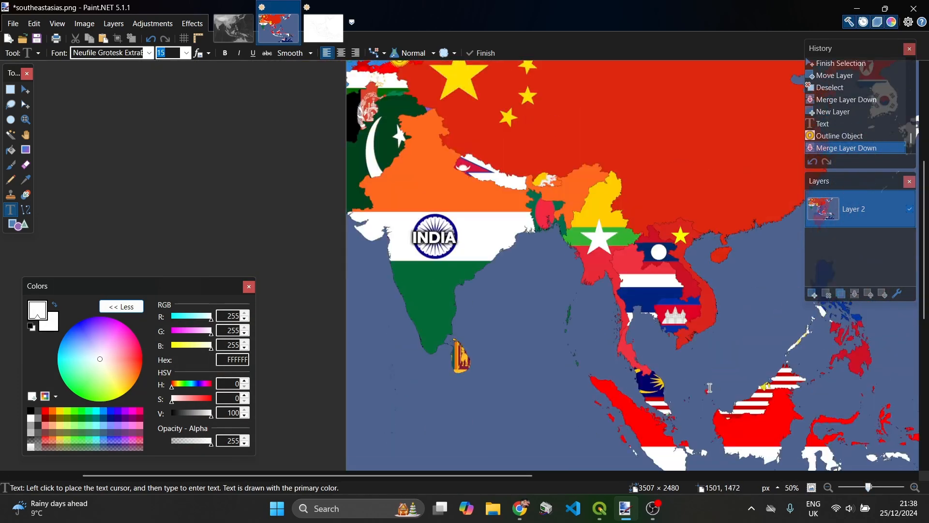
- Open the grey_southeastasia and southeastasias PNG files from the Europe folder as separate images
click(312, 26)
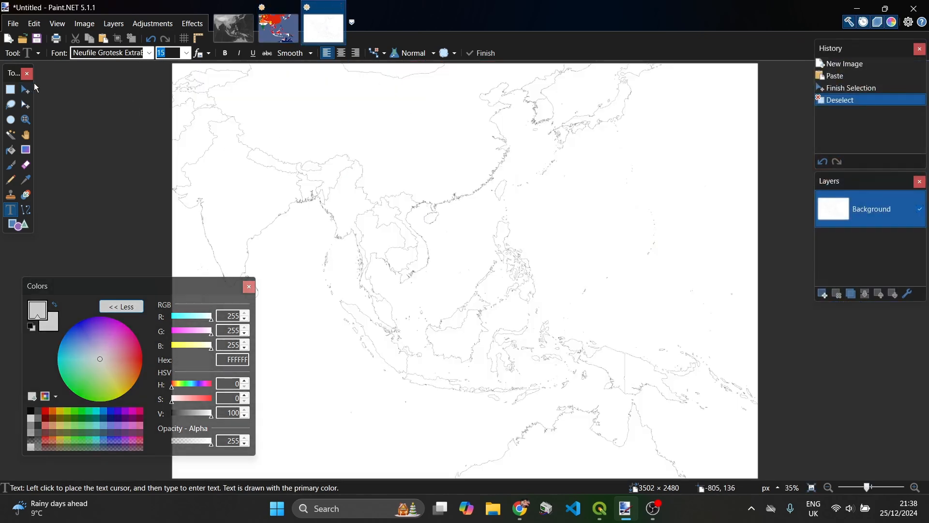
click(13, 23)
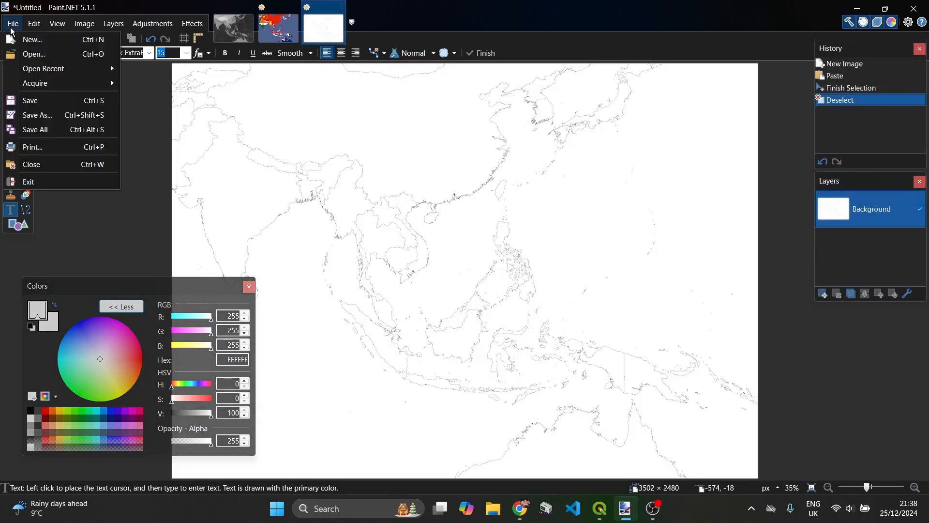
click(34, 55)
double_click(208, 114)
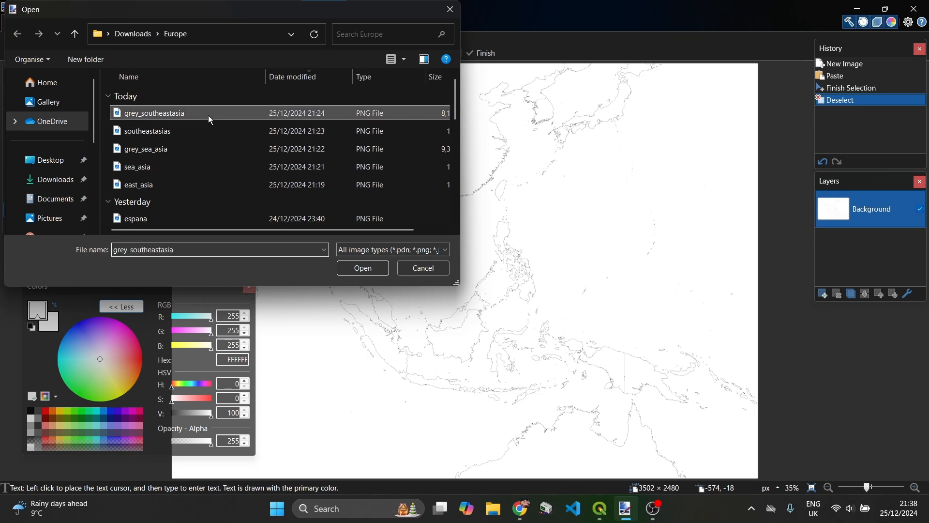
click(13, 23)
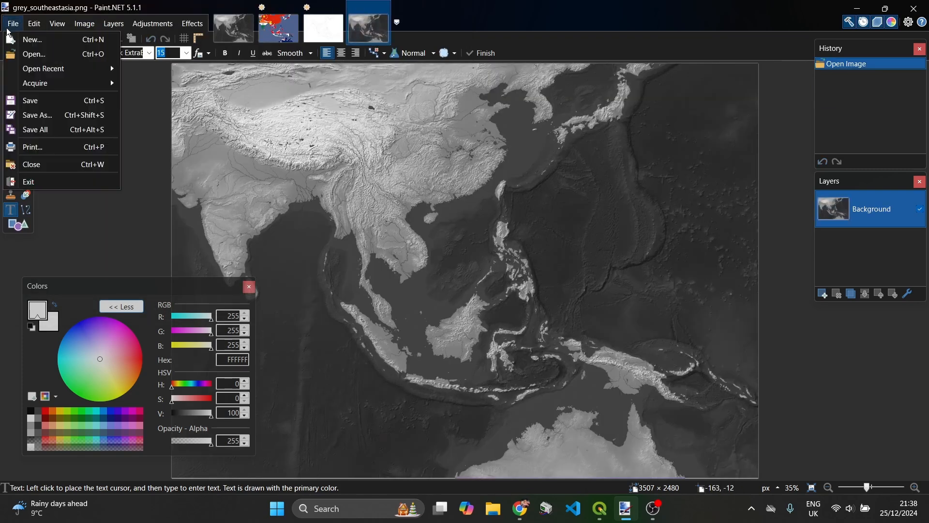
click(34, 55)
click(140, 130)
double_click(140, 131)
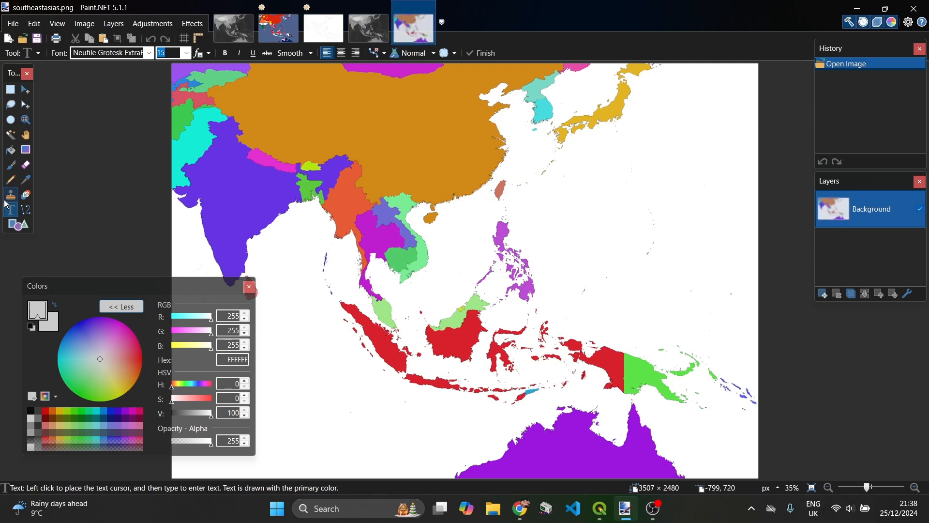
- Sample India's purple as the primary color with the Color Picker and activate the Paint Bucket
click(27, 182)
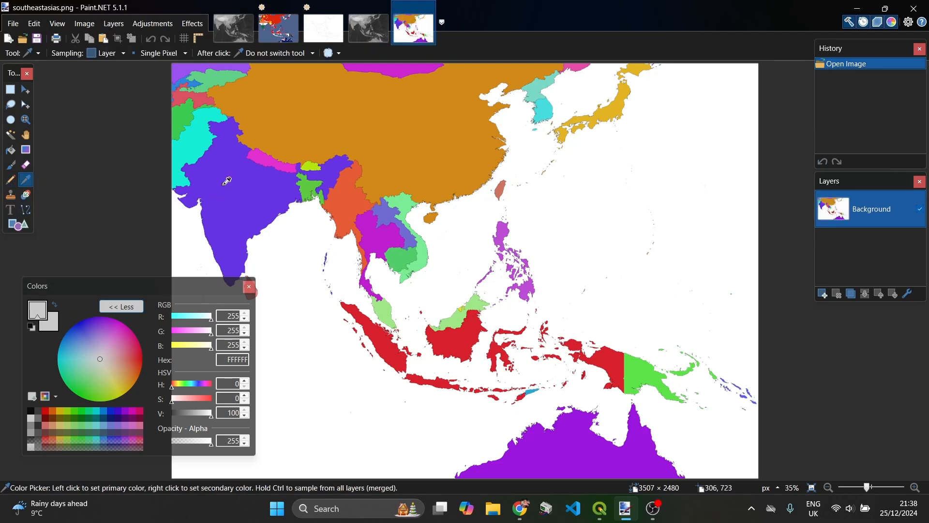
click(226, 181)
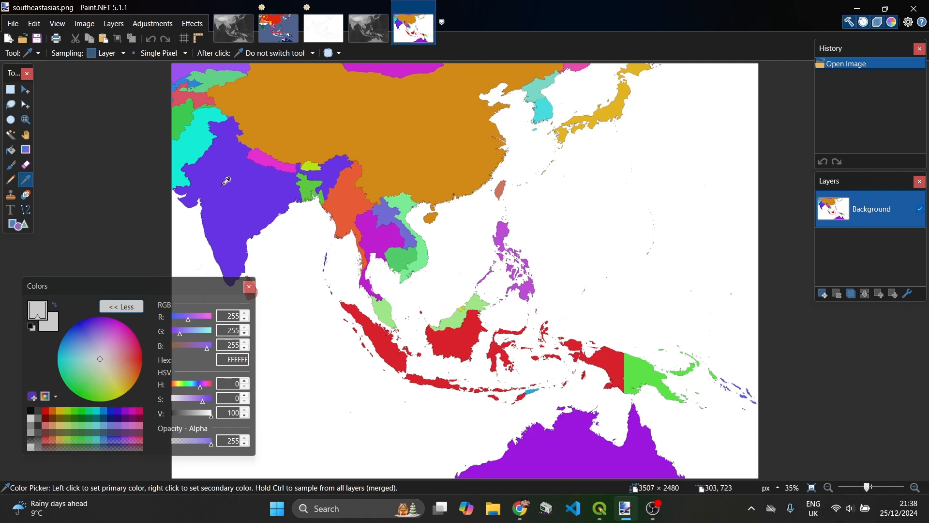
click(11, 153)
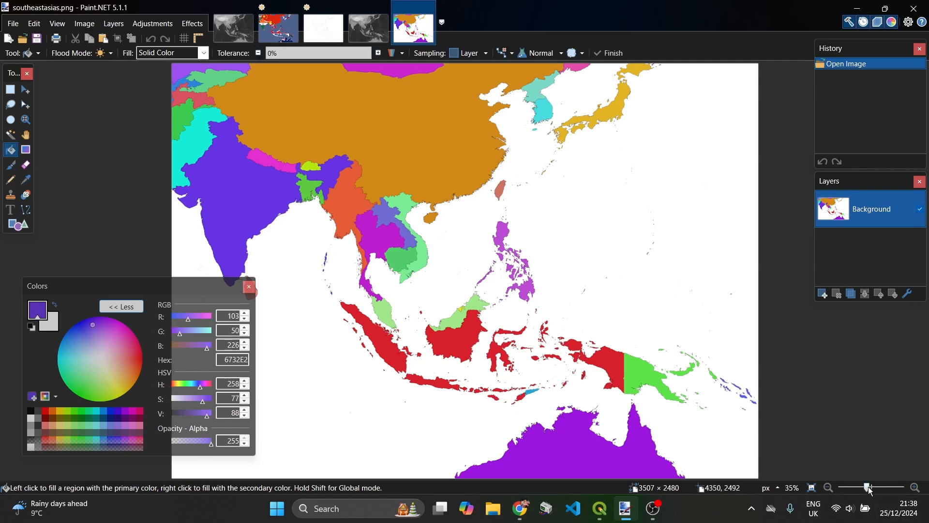
- Sample the black outline of the purple Philippine island as the primary color with the Color Picker
drag(866, 487, 880, 488)
click(26, 180)
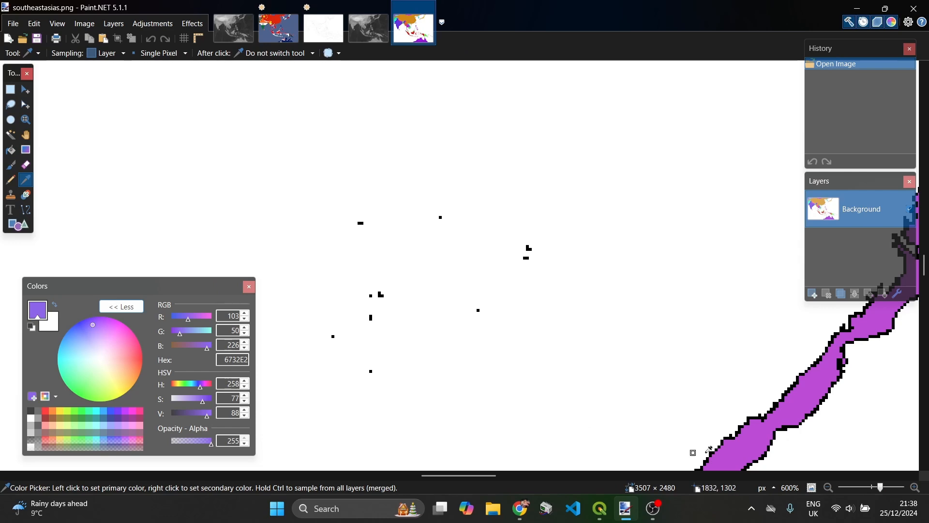
click(767, 415)
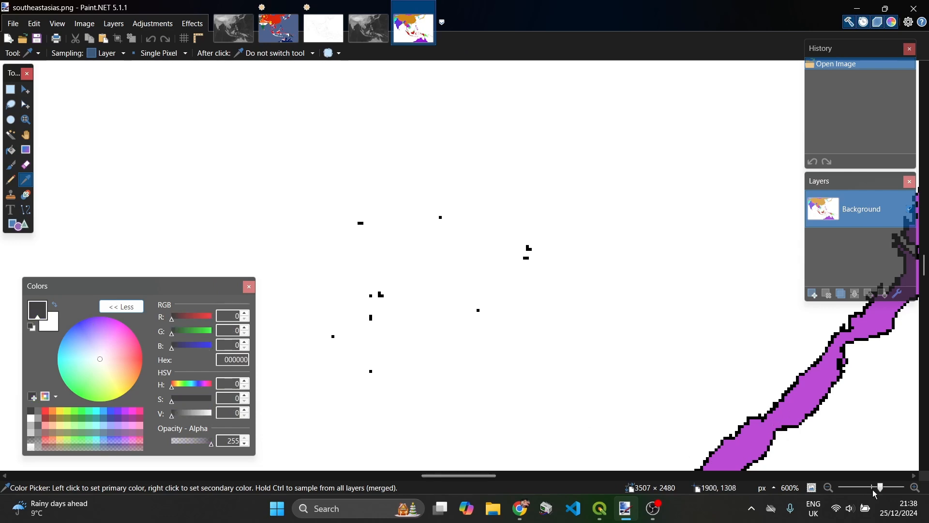
- Fill India, Pakistan, Afghanistan and the Central Asian countries in the map's northwest with black using the Paint Bucket
drag(879, 488, 864, 488)
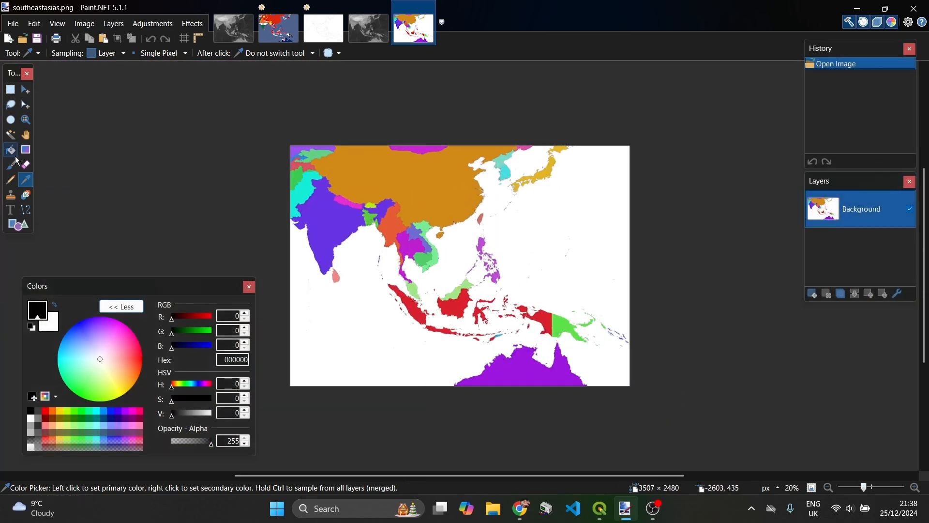
click(14, 154)
click(321, 225)
click(293, 178)
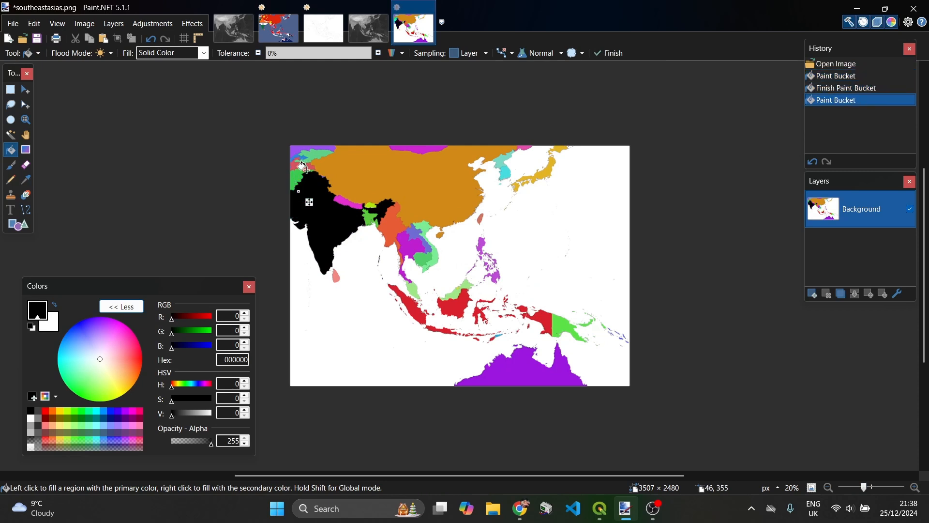
click(303, 167)
click(304, 159)
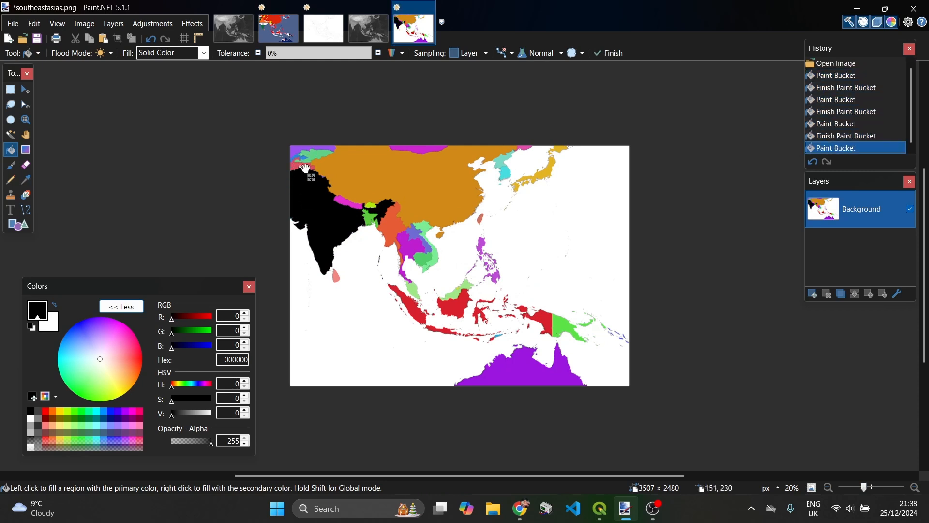
click(299, 155)
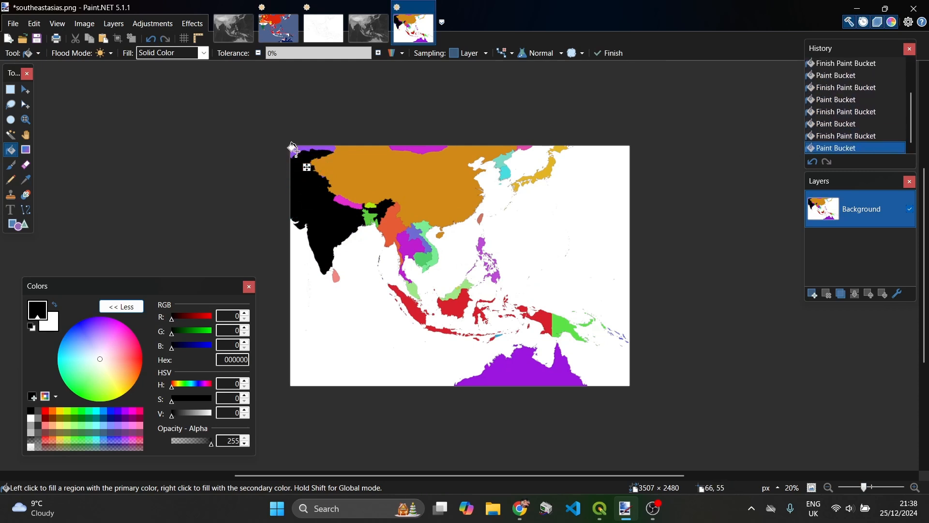
click(293, 147)
- Fill China, Mongolia, Nepal, Sri Lanka, Myanmar, Bangladesh and Bhutan with black
click(372, 170)
click(423, 148)
key(Return)
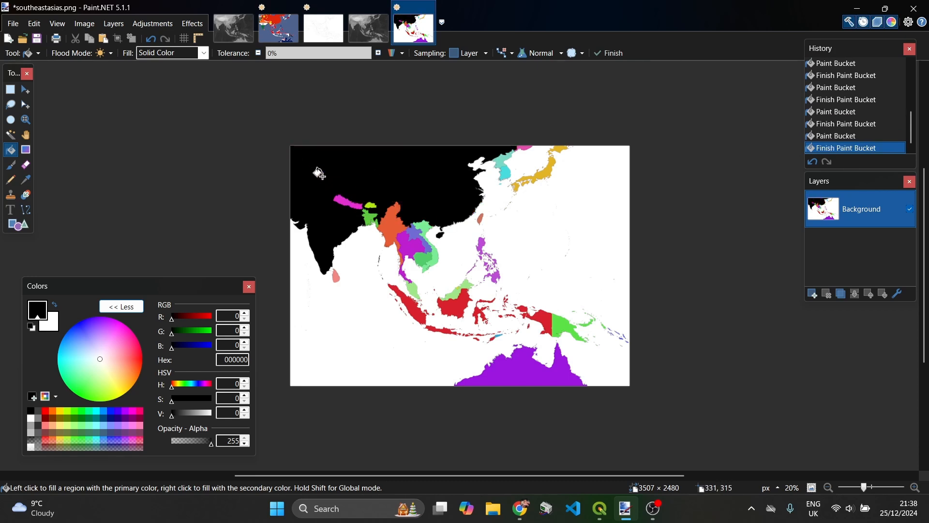
click(359, 205)
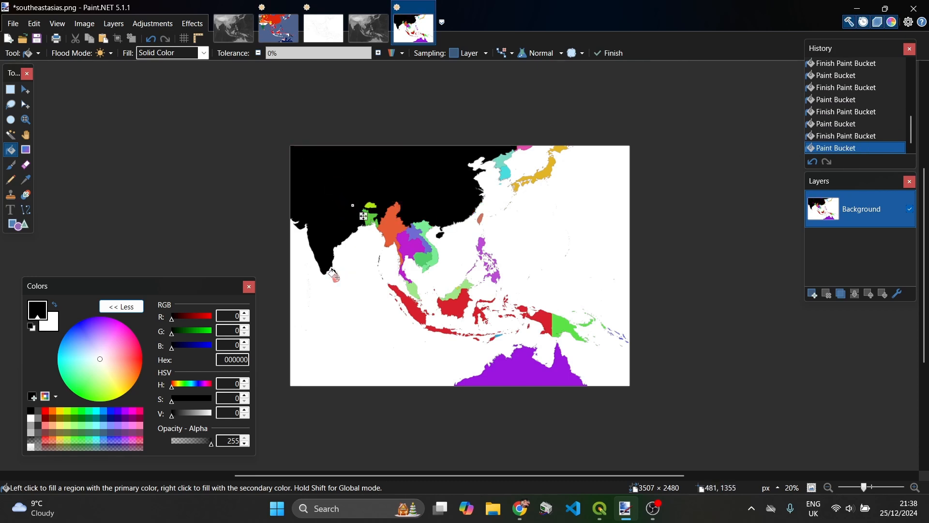
click(390, 223)
click(369, 218)
click(372, 205)
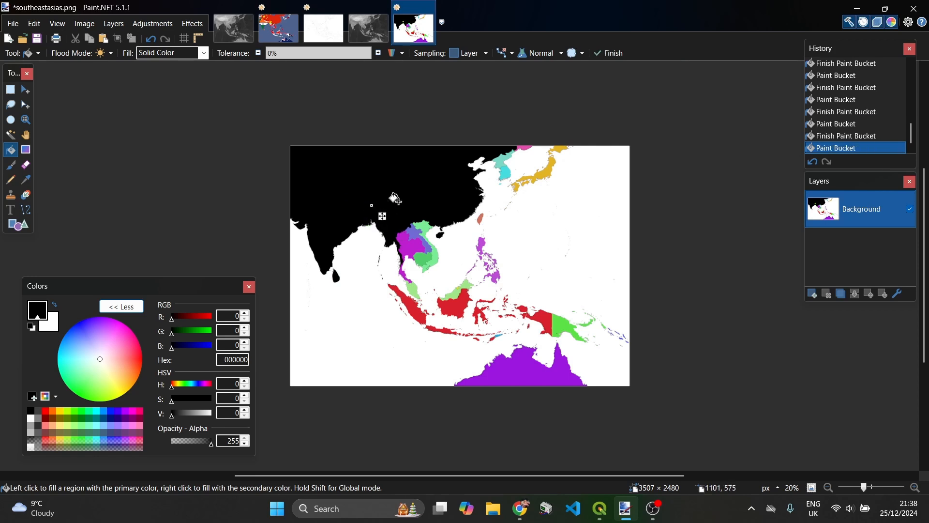
- Fill North Korea, South Korea, the visible piece of Russia and Japan with black
click(501, 162)
click(502, 173)
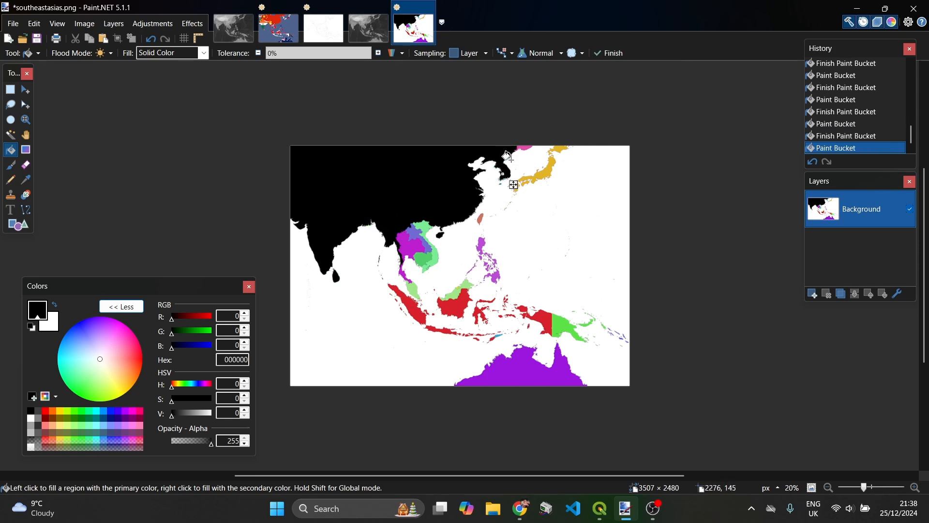
click(516, 144)
click(539, 172)
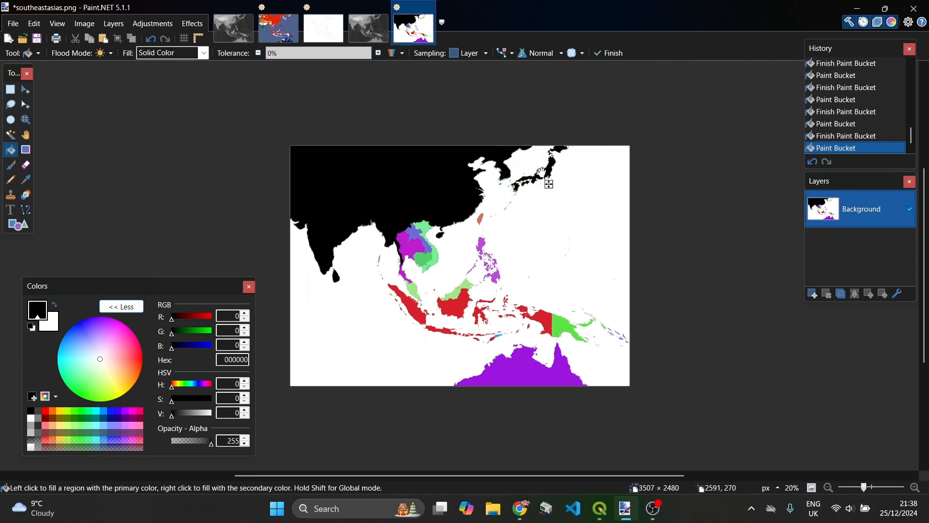
- Fill Thailand, Laos, Vietnam and Cambodia on the Indochinese mainland with black
click(406, 249)
click(414, 234)
click(426, 237)
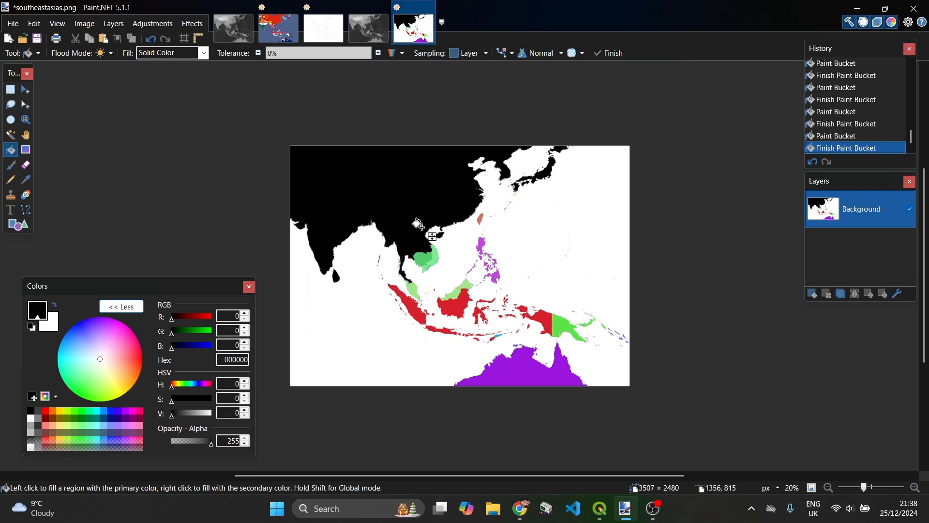
click(422, 259)
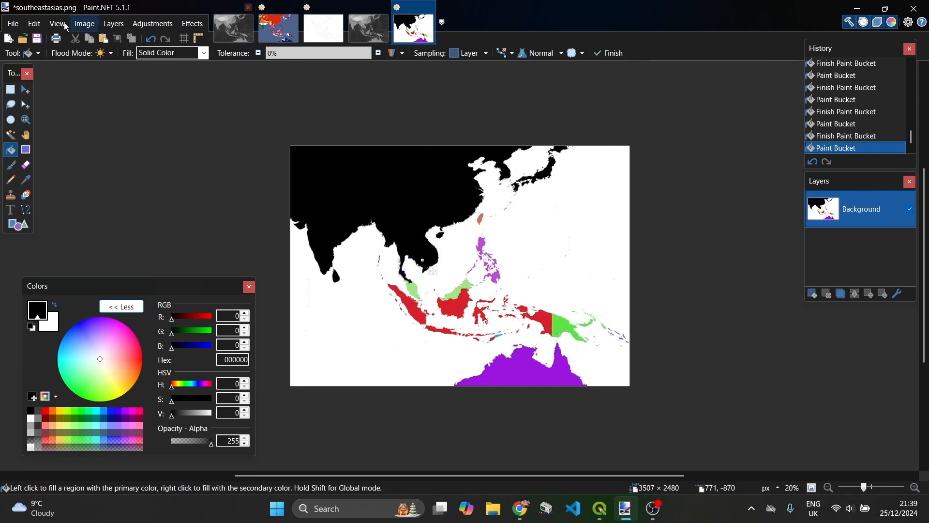
- Fill Taiwan and all areas of the Philippines, Malaysia and Indonesia with black
click(870, 488)
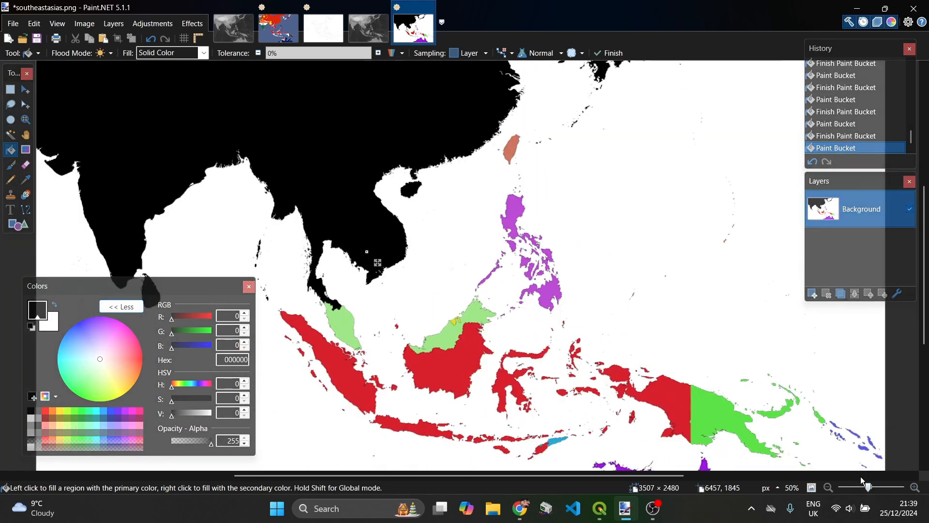
click(509, 152)
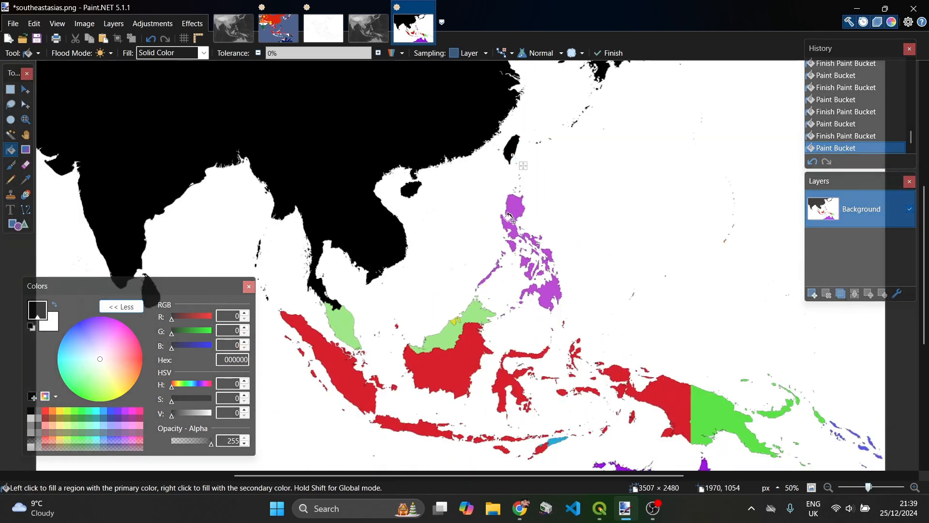
click(513, 221)
shift+click(342, 322)
shift+click(354, 381)
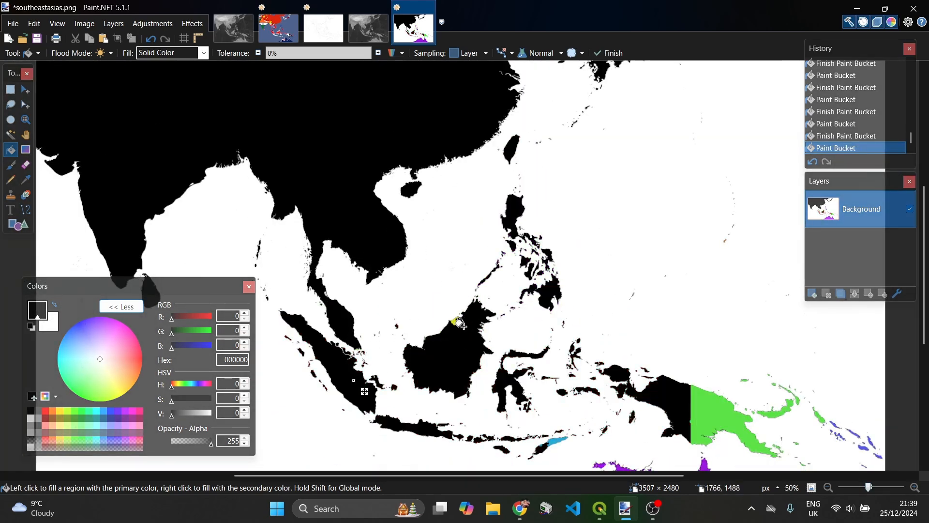
- Fill the remaining colored countries with black, including Brunei, Timor-Leste, Papua New Guinea, the Solomon Islands and Australia
click(713, 425)
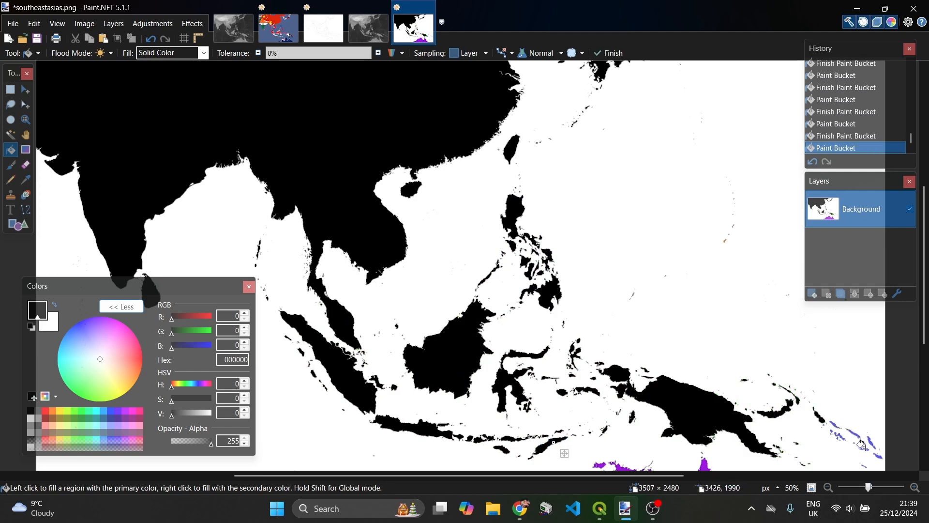
shift+click(873, 459)
scroll(639, 376, down, 2)
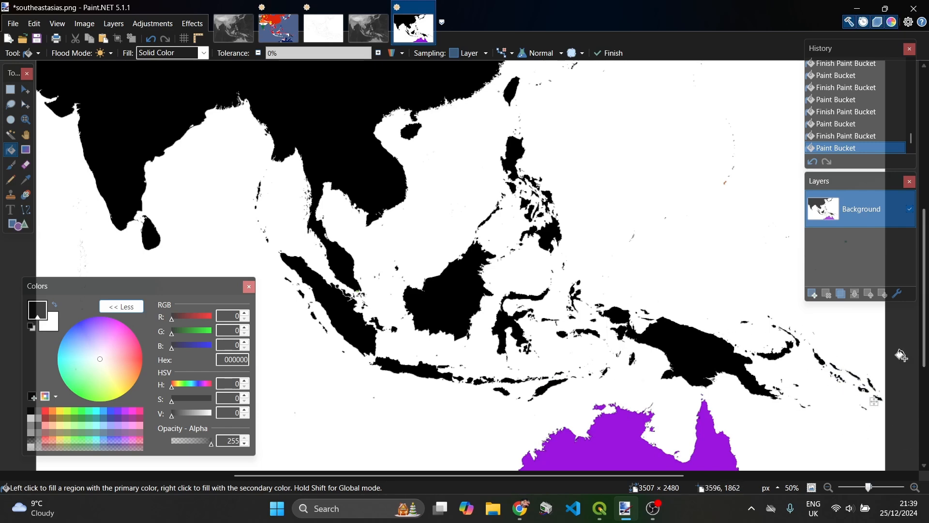
scroll(811, 377, down, 4)
scroll(563, 194, up, 12)
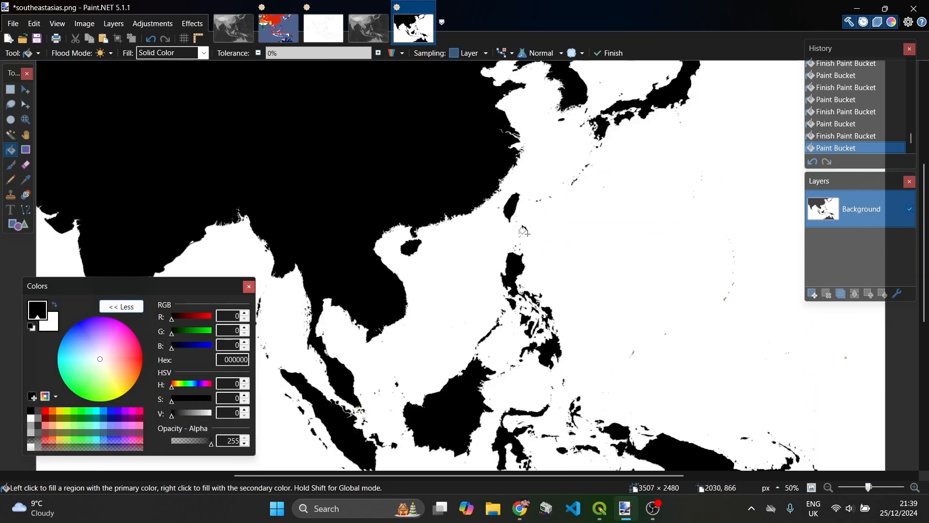
scroll(541, 237, down, 8)
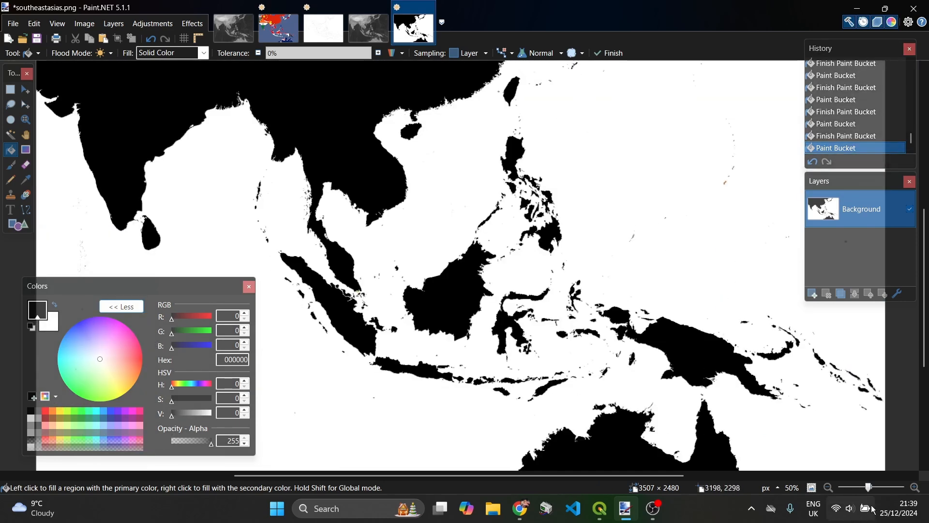
mouse_move(867, 487)
mouse_down()
mouse_move(856, 488)
mouse_move(870, 488)
mouse_up()
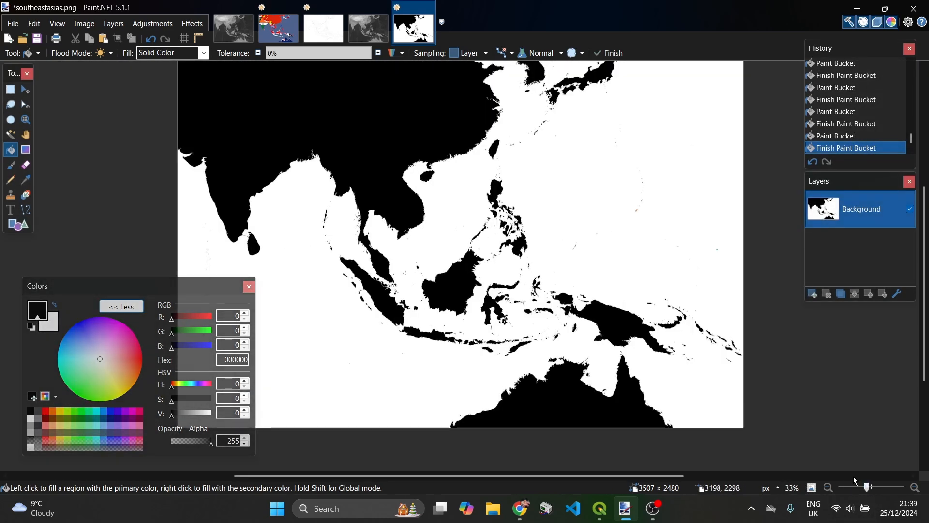
click(324, 28)
click(369, 27)
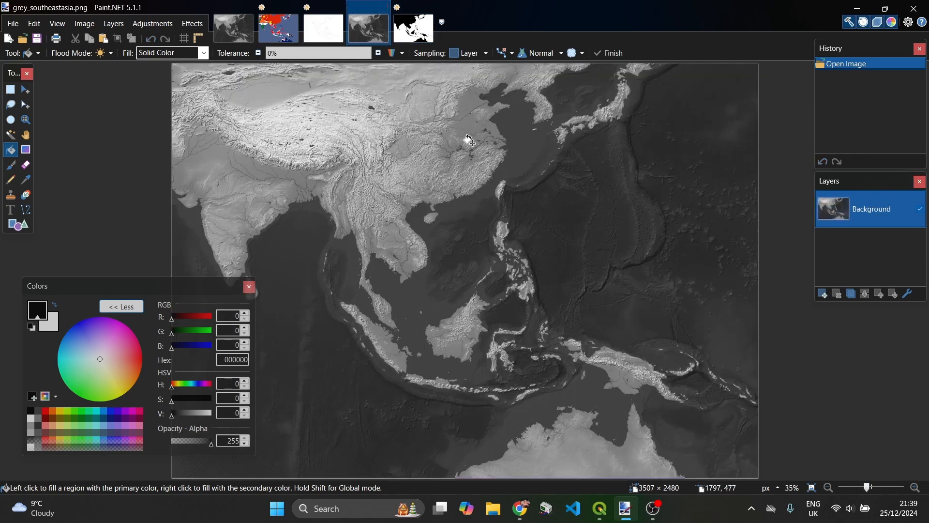
click(10, 89)
click(26, 90)
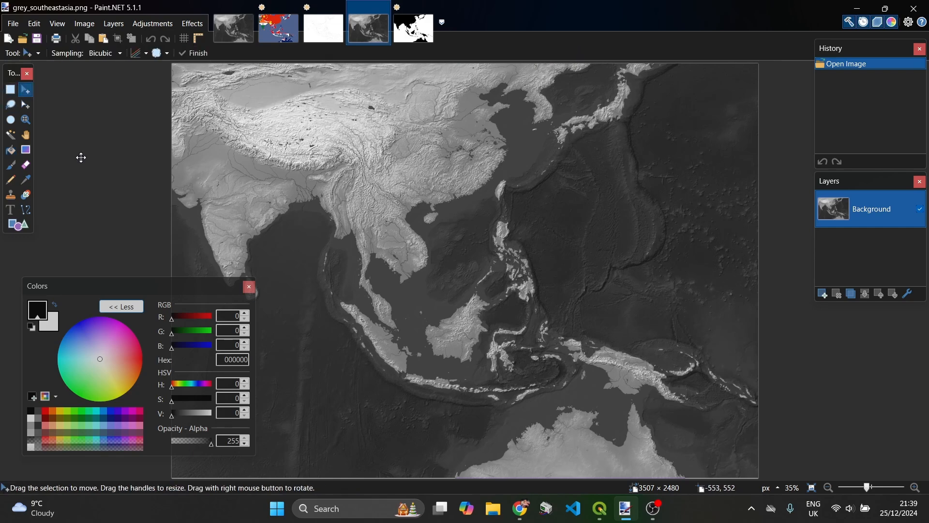
click(402, 25)
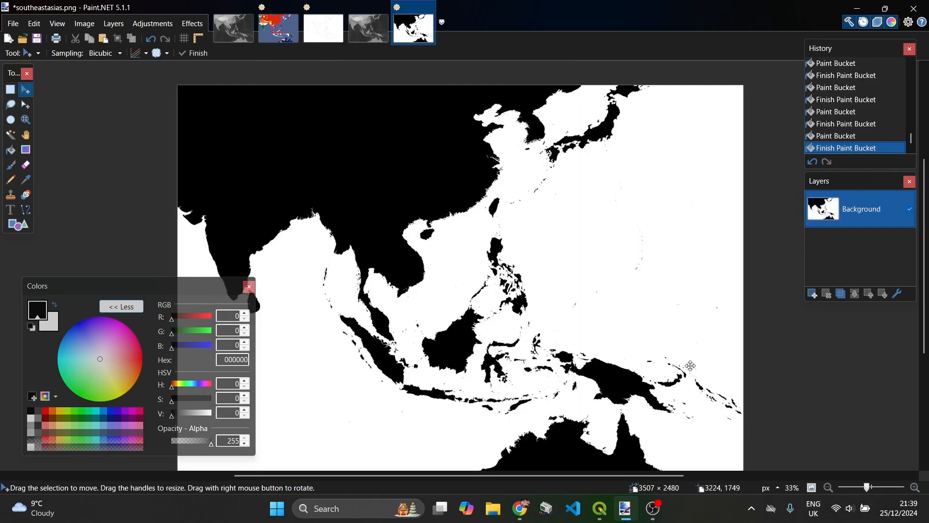
click(368, 27)
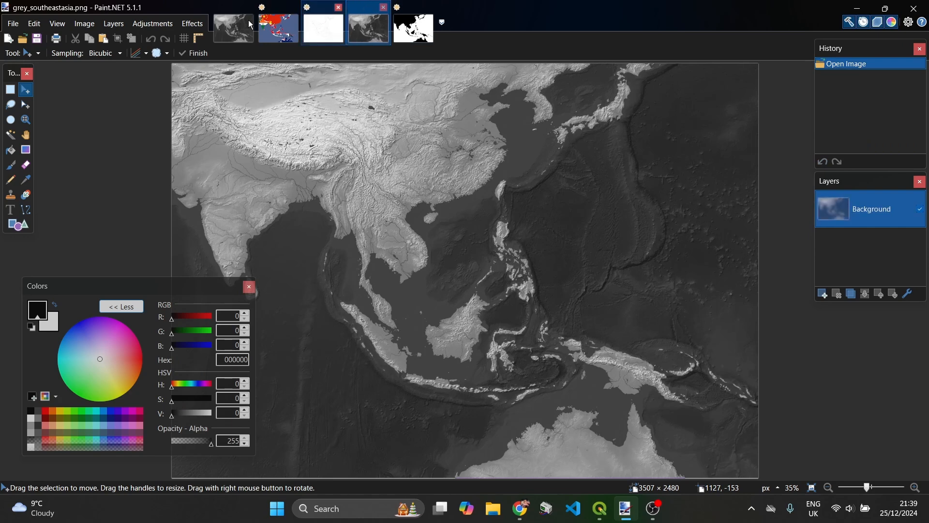
- In the flag map image, sample the sea's blue as the primary color and activate the Paint Bucket
click(278, 27)
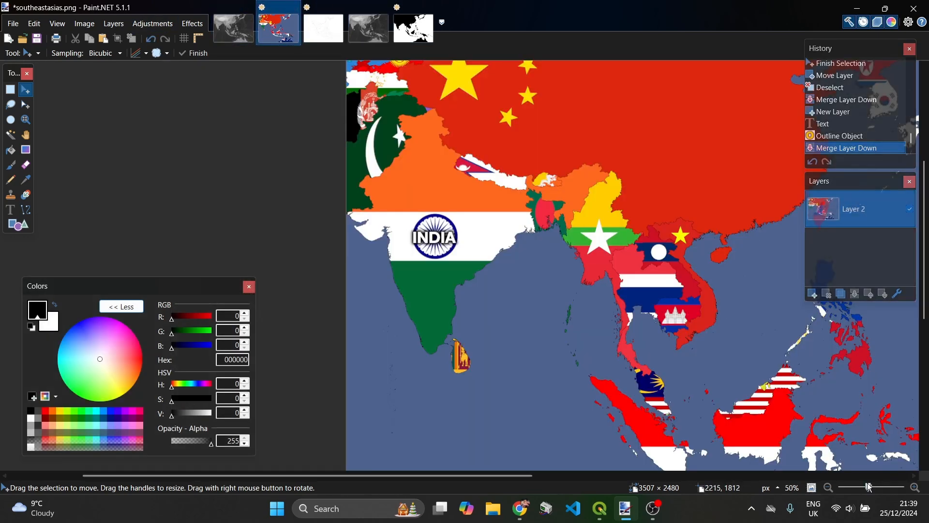
drag(869, 487, 867, 480)
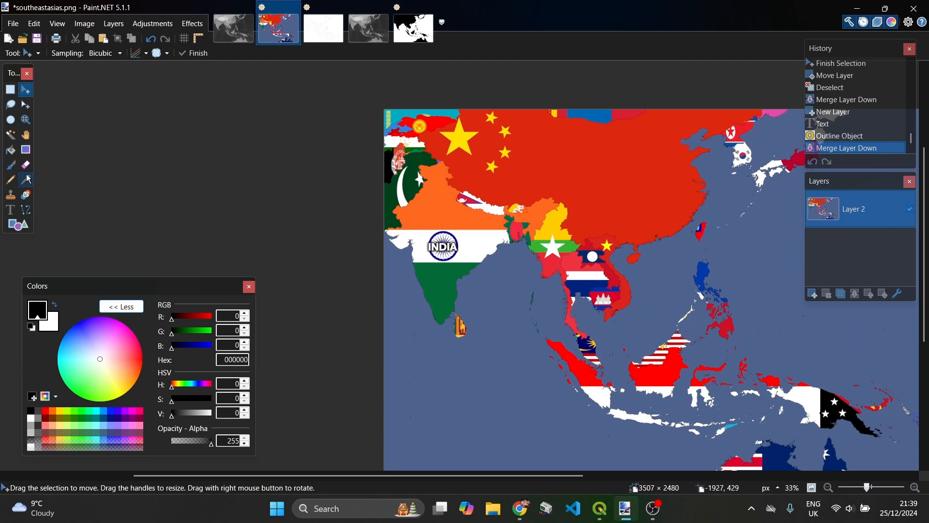
click(11, 150)
scroll(393, 395, down, 3)
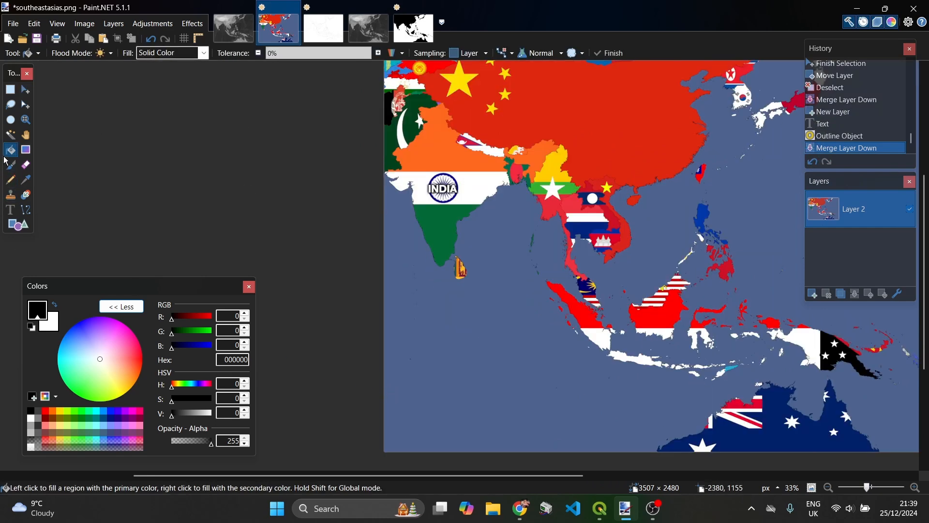
click(30, 180)
click(458, 323)
click(10, 152)
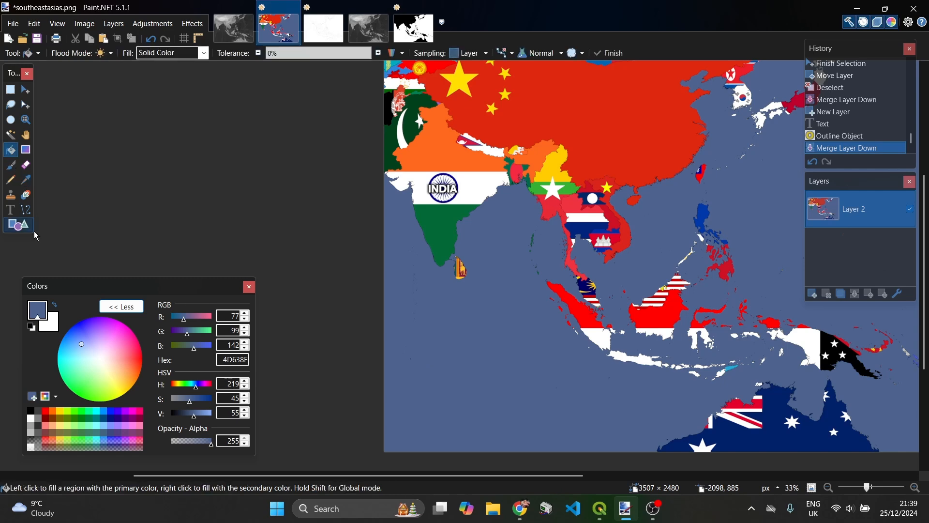
- Fill the flag map's sea with a darker blue-grey, using saturation 32 and value 31
click(185, 414)
click(488, 316)
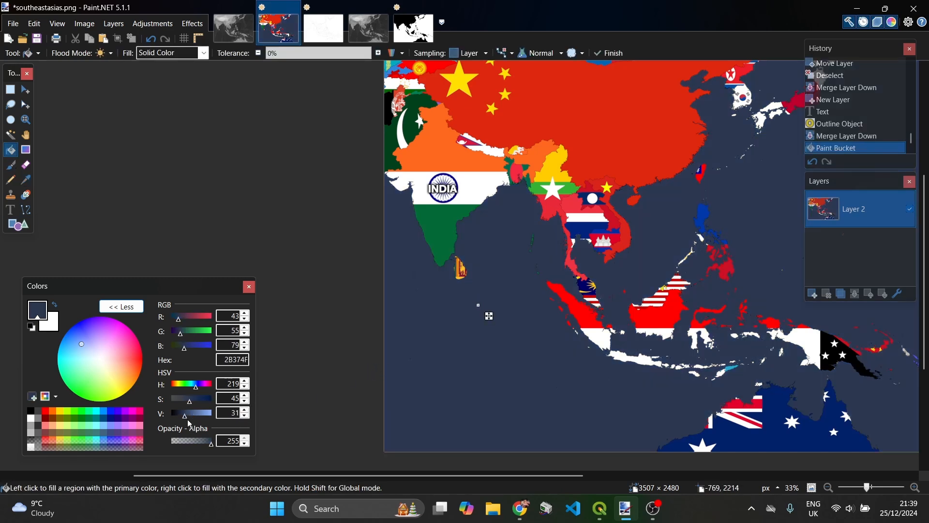
click(184, 400)
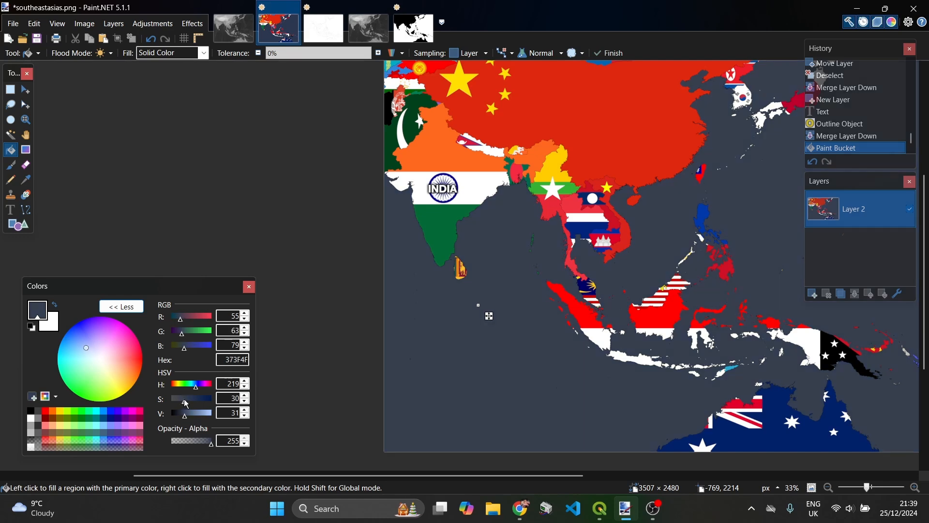
scroll(605, 334, up, 2)
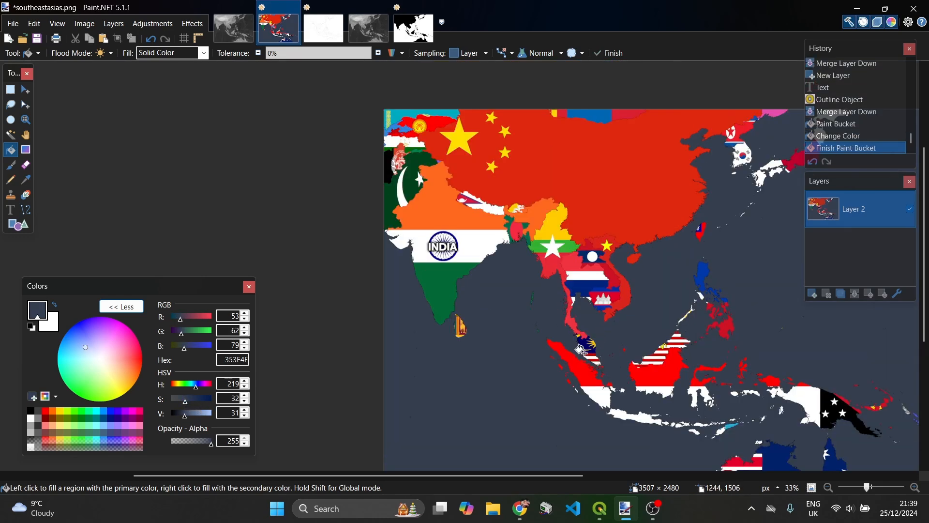
- Select the entire grey_southeastasia relief image with the Move Selected Pixels tool active and copy it
click(368, 30)
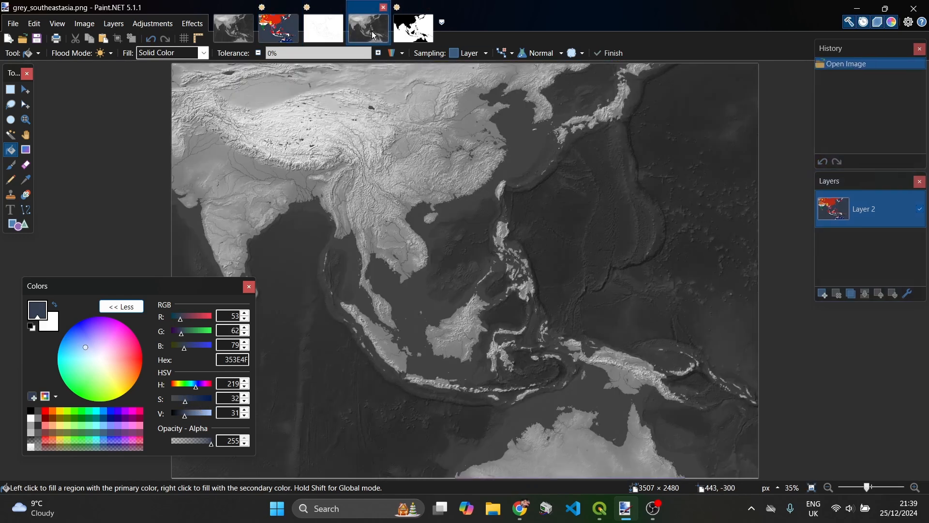
click(25, 90)
key(ctrl+a)
click(358, 203)
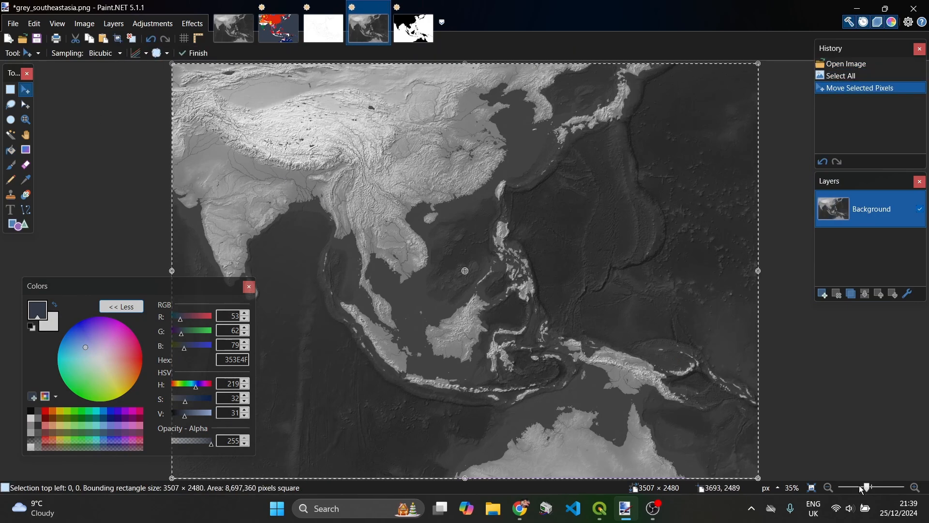
click(863, 490)
- Add a new layer to the flag map, paste the grey relief onto it and deselect
click(278, 28)
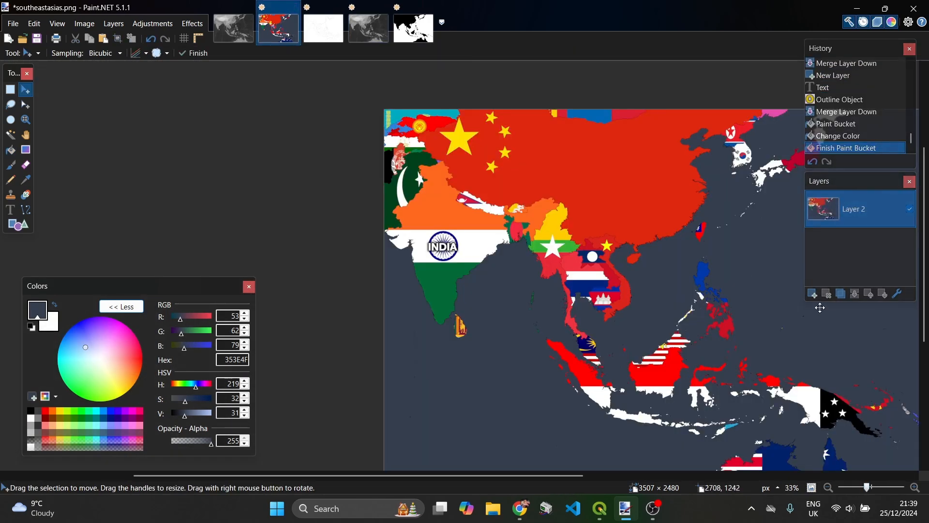
click(813, 294)
key(ctrl+v)
key(ctrl+d)
scroll(662, 437, down, 1)
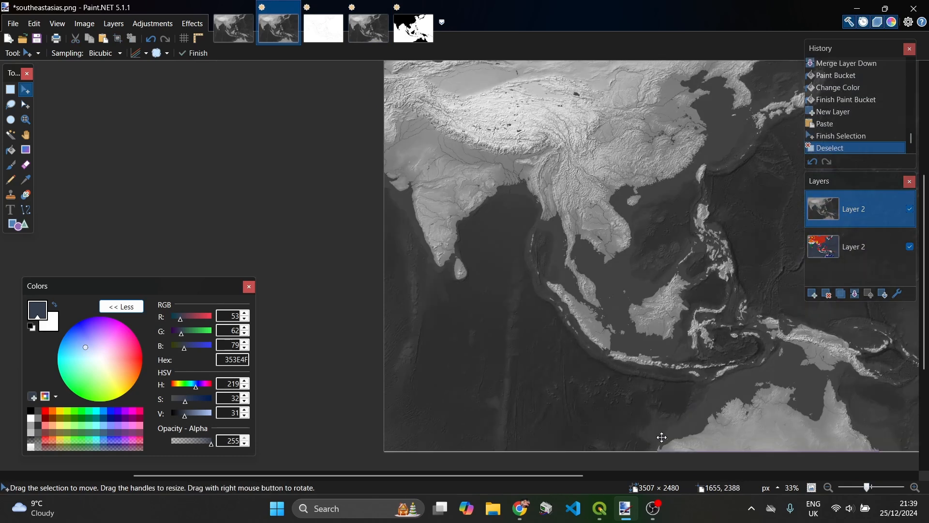
drag(578, 475, 622, 476)
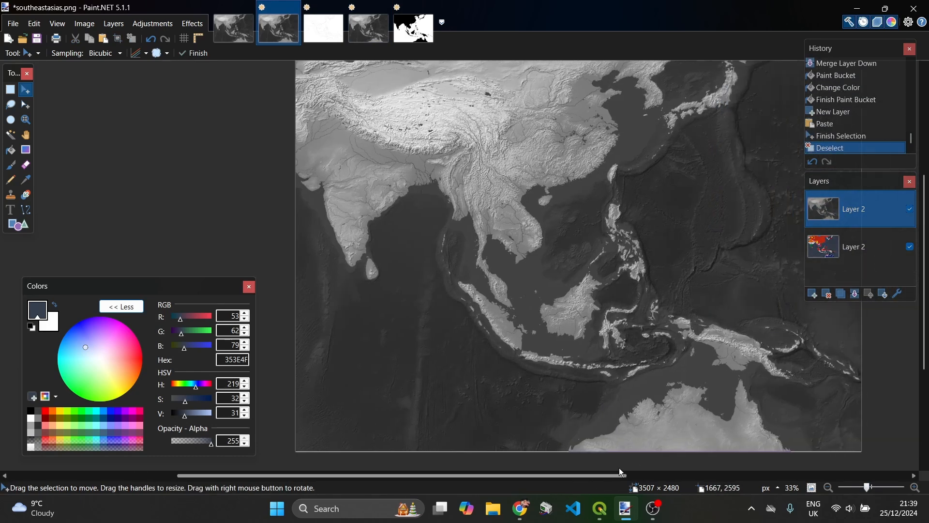
- Set the blend mode of the grey relief layer to Glow, after trying Overlay
click(898, 295)
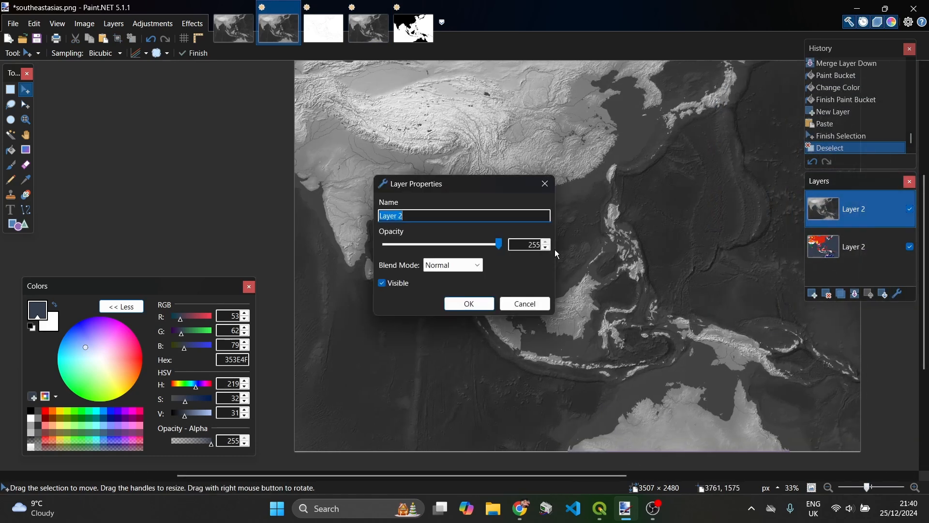
click(453, 265)
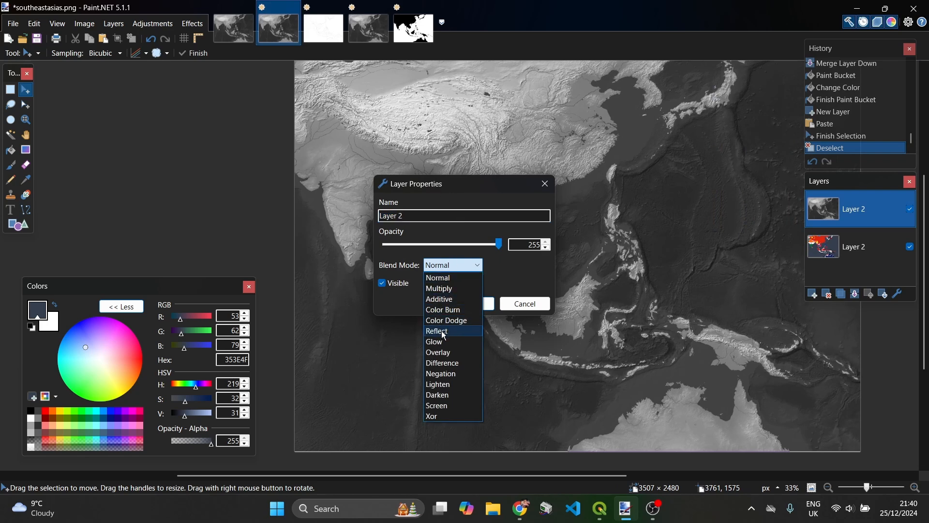
click(442, 353)
drag(450, 184, 512, 166)
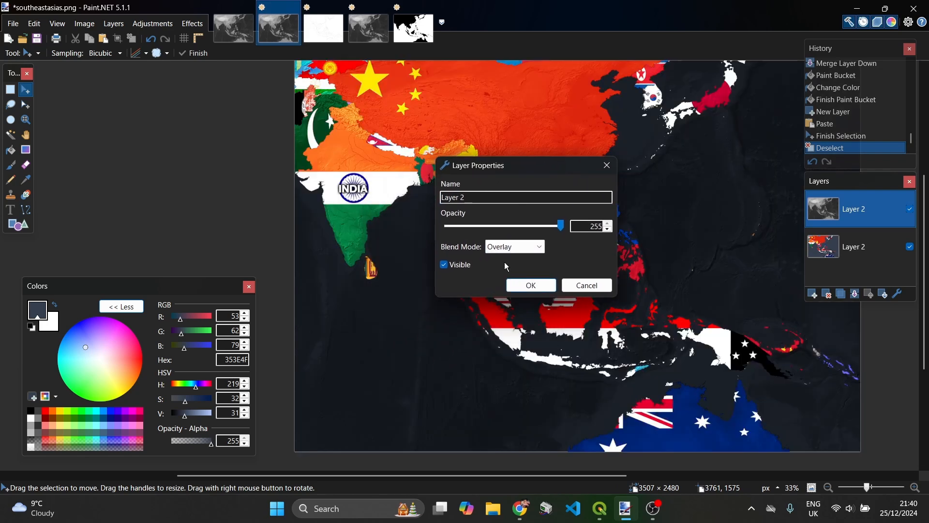
click(515, 246)
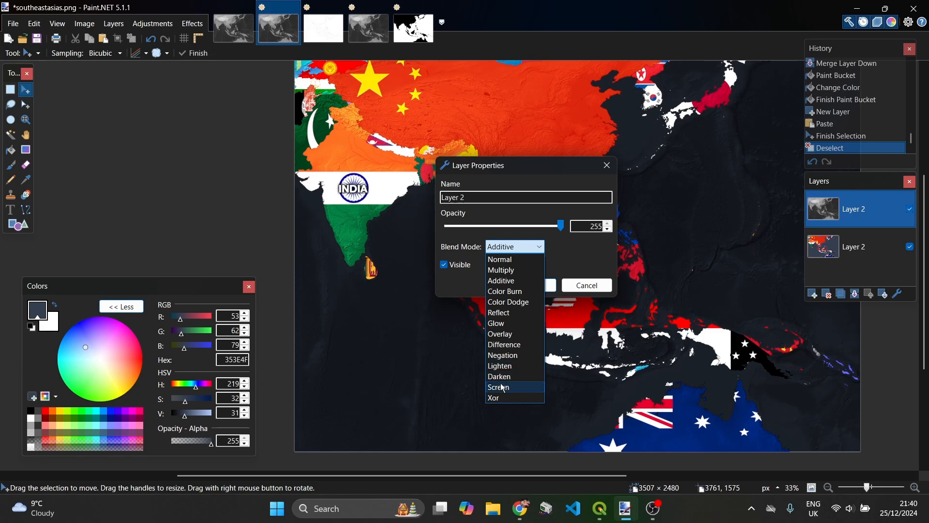
click(504, 323)
- Lower the relief layer's opacity to 96 and merge it down into the flag map
drag(518, 173, 752, 161)
drag(786, 216, 721, 222)
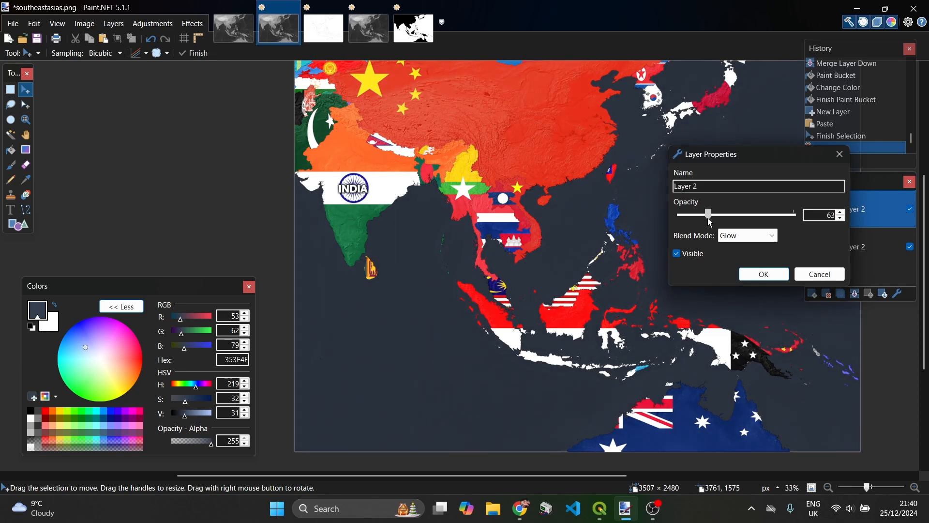
click(748, 236)
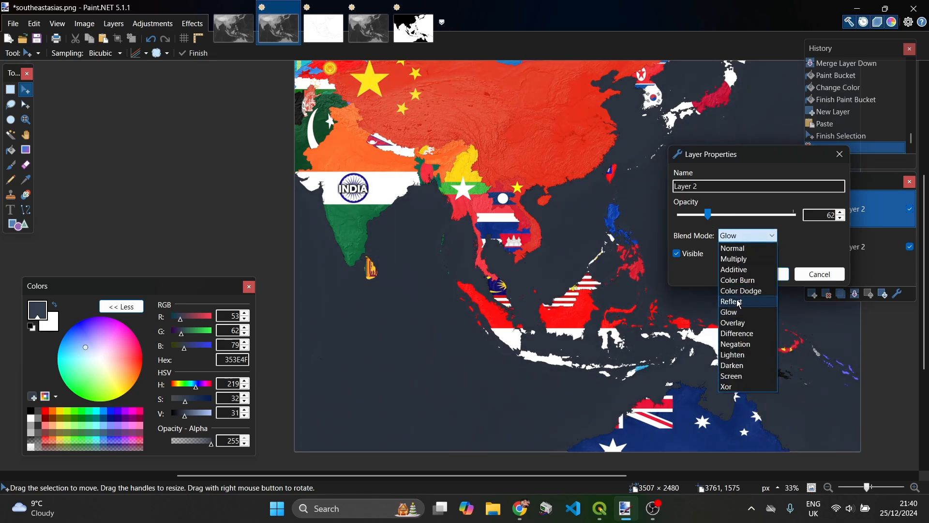
click(807, 234)
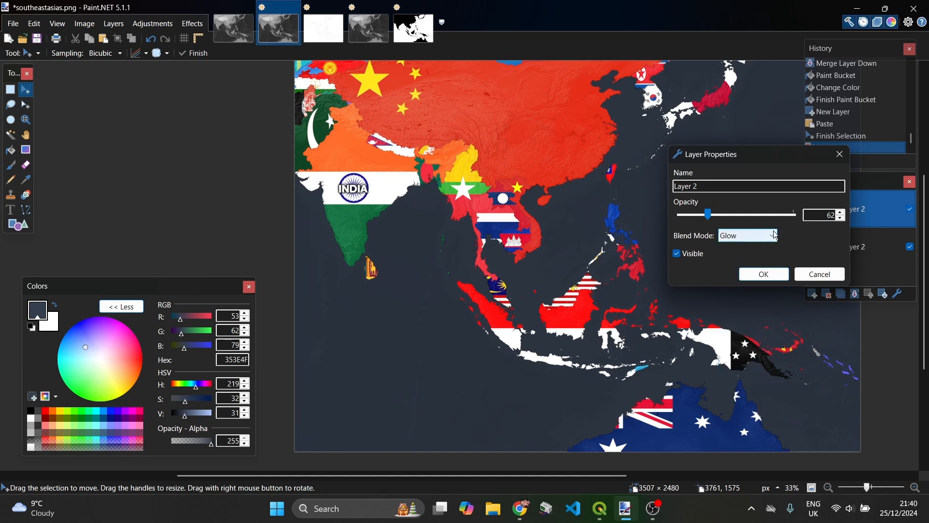
drag(710, 216, 724, 216)
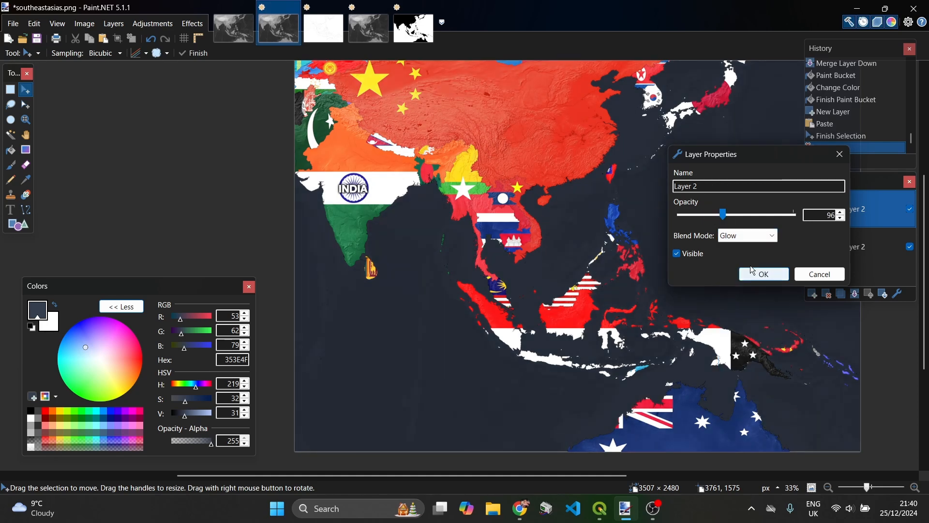
click(757, 275)
click(850, 293)
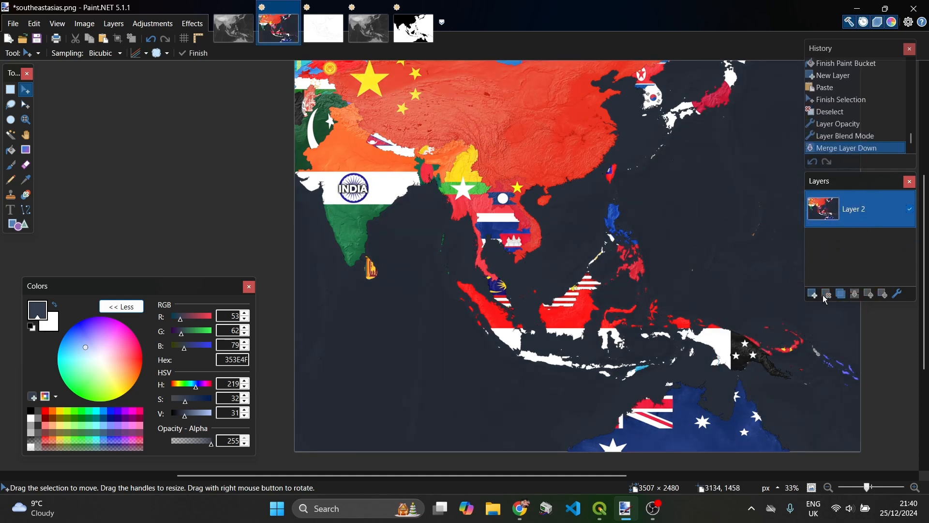
- Flood a new layer with near-black 050607 at alpha 28 and merge it down to darken the flag map
click(814, 291)
key(f)
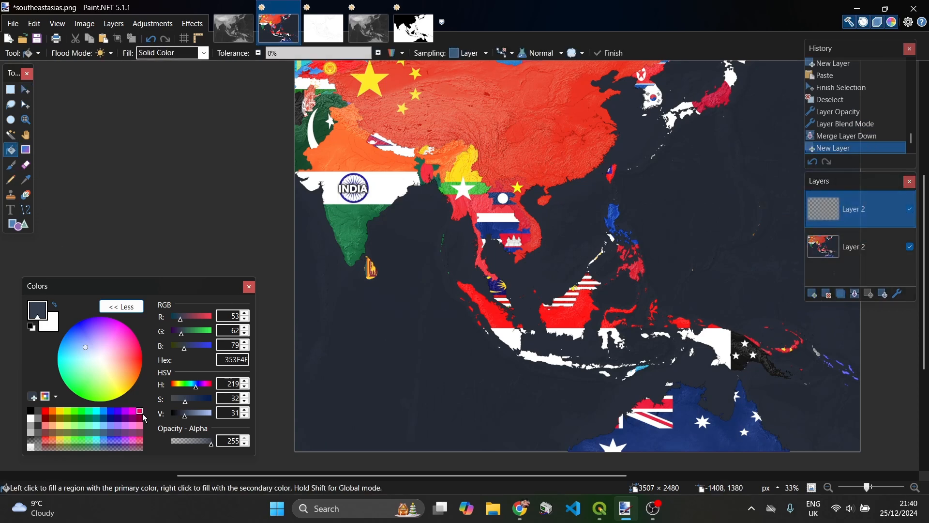
drag(186, 415, 163, 413)
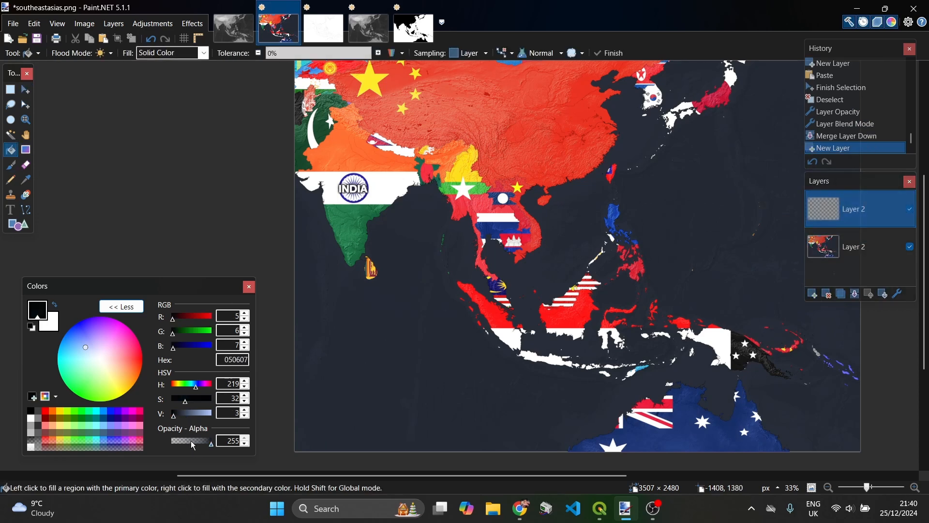
drag(194, 445, 177, 445)
click(398, 261)
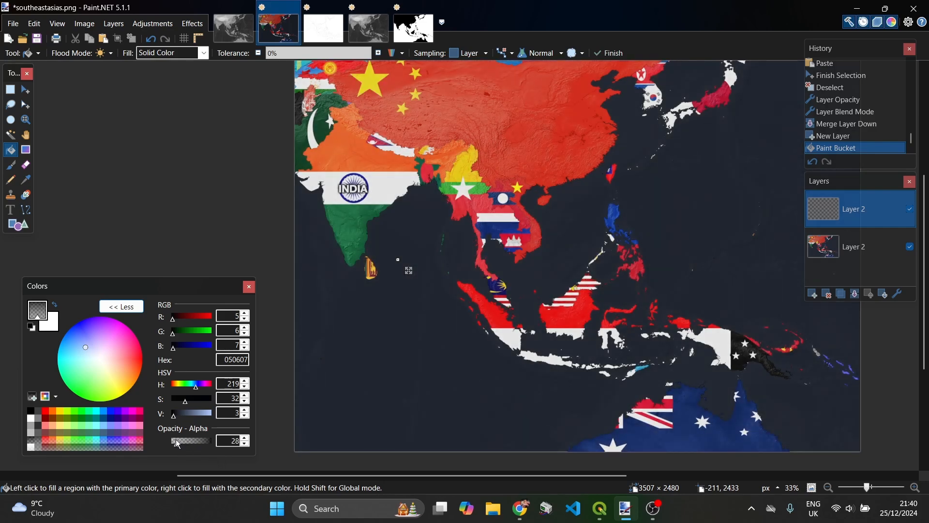
key(Return)
scroll(488, 223, up, 2)
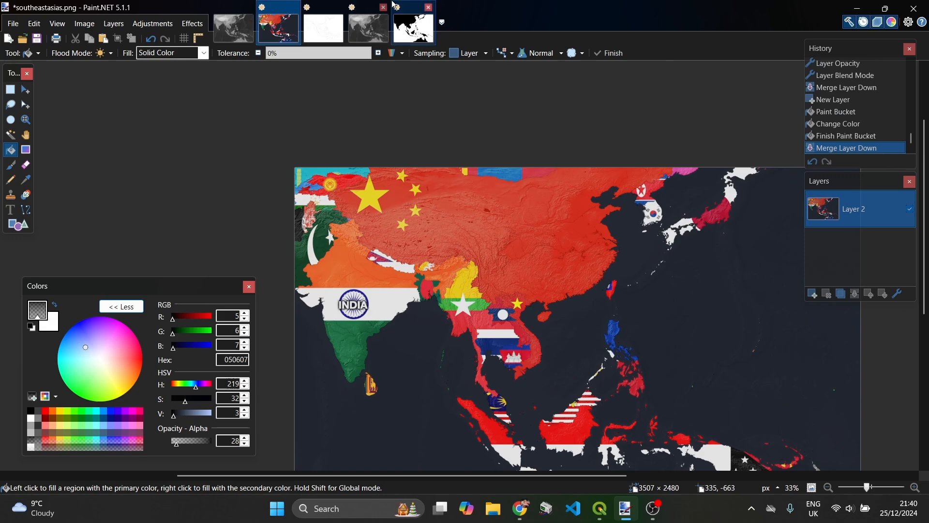
- In the white country borders image, select all the white with the Magic Wand and cut it out
click(324, 26)
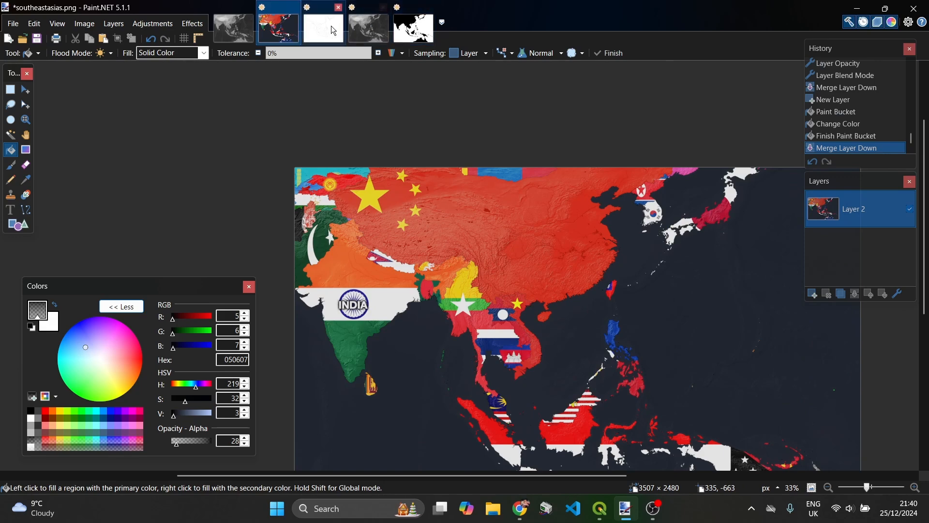
mouse_move(867, 487)
mouse_down()
mouse_move(891, 487)
mouse_move(866, 487)
mouse_up()
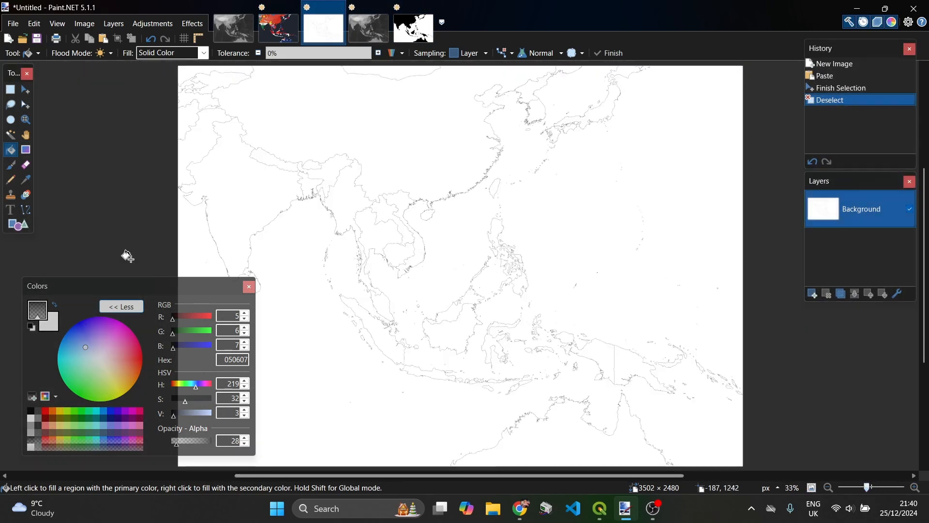
click(11, 135)
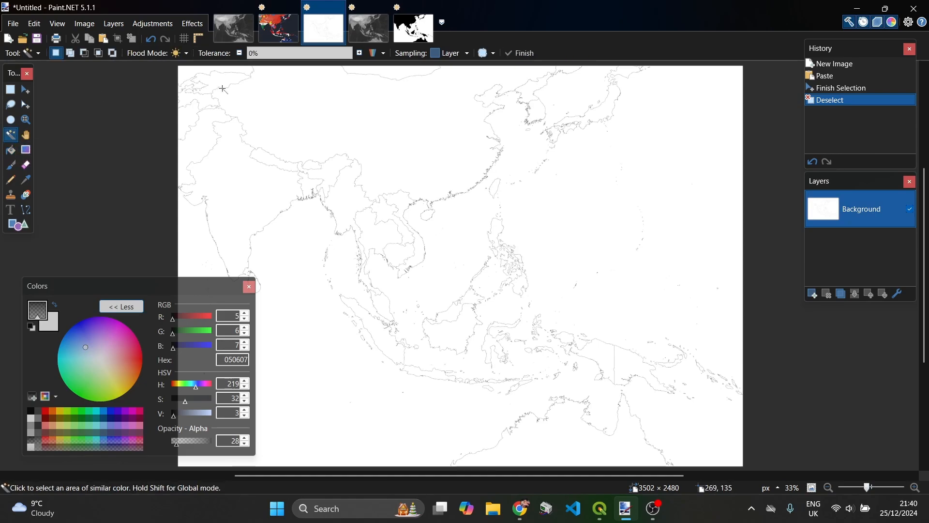
click(301, 113)
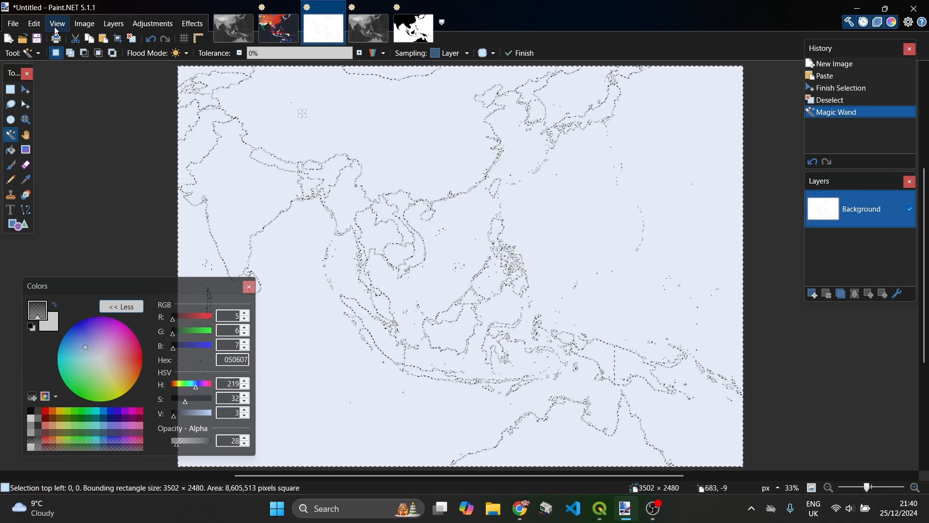
key(Return)
key(ctrl+x)
- Copy the entire transparent border-line image, paste it onto a new layer in the flag map and deselect
click(26, 92)
key(ctrl+a)
click(278, 165)
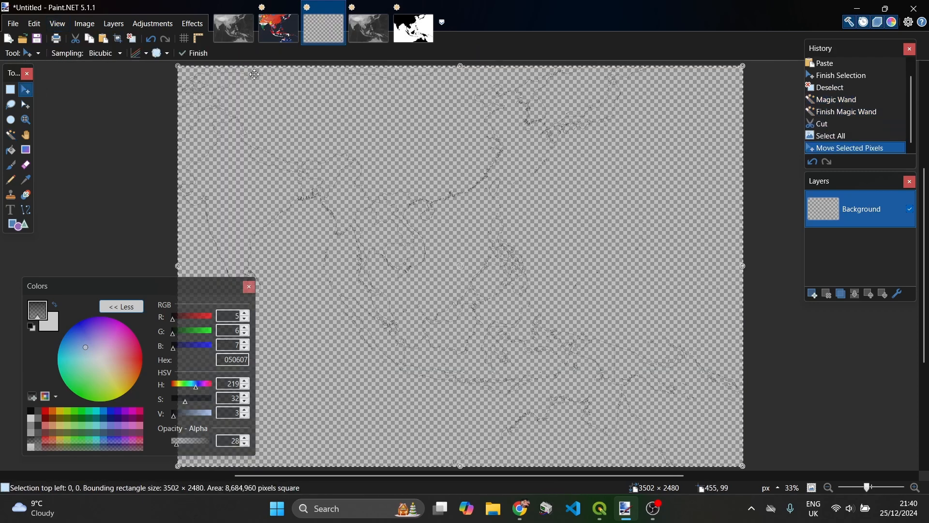
click(269, 40)
scroll(765, 397, down, 2)
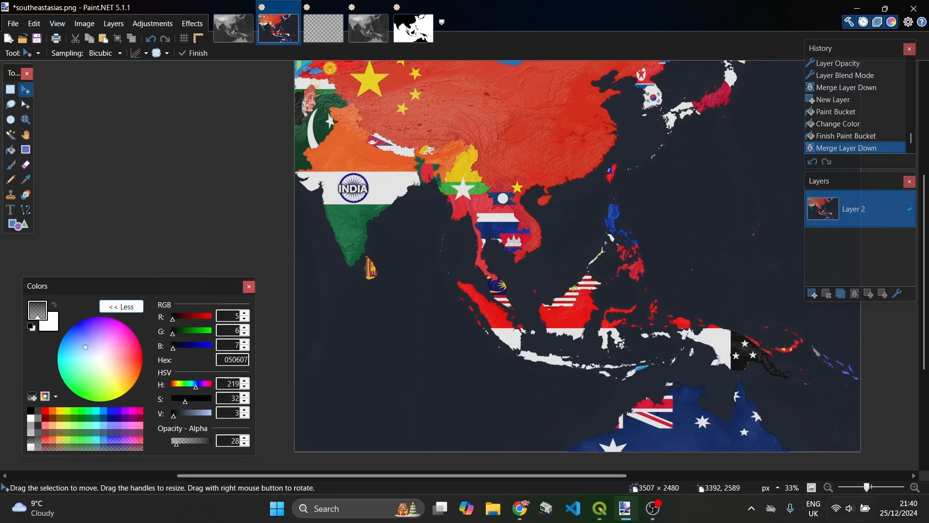
mouse_move(867, 487)
mouse_down()
mouse_move(877, 486)
mouse_move(866, 486)
mouse_up()
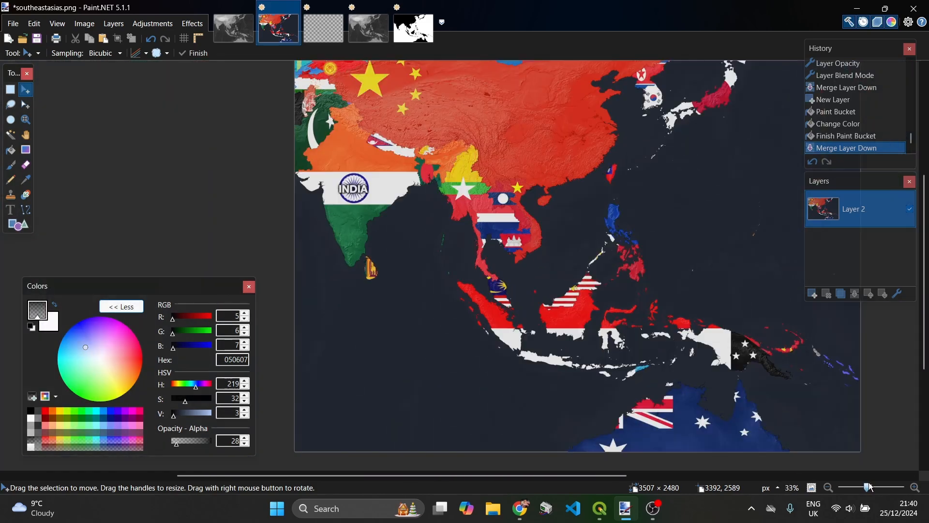
click(813, 294)
key(ctrl+v)
key(ctrl+d)
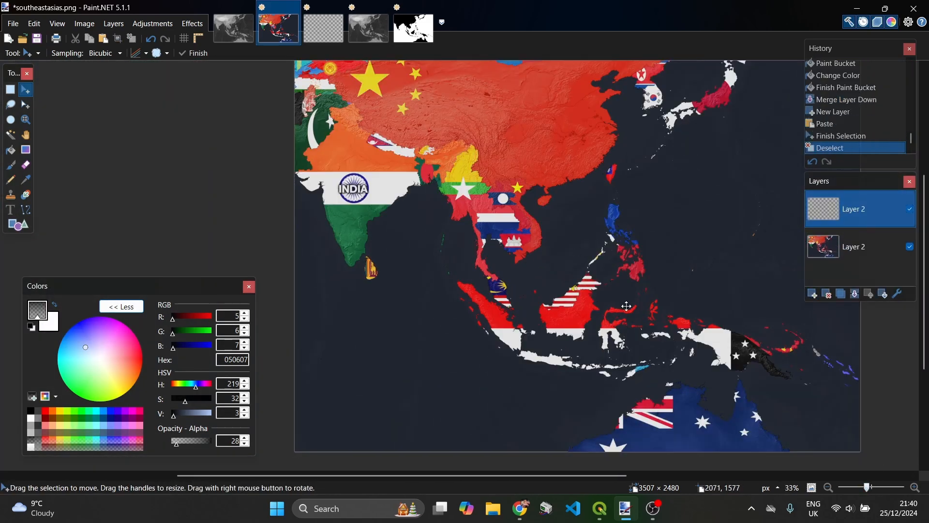
- Apply a black Outline Object effect to the border lines with width 3 and blur radius 0
scroll(532, 194, up, 1)
click(192, 23)
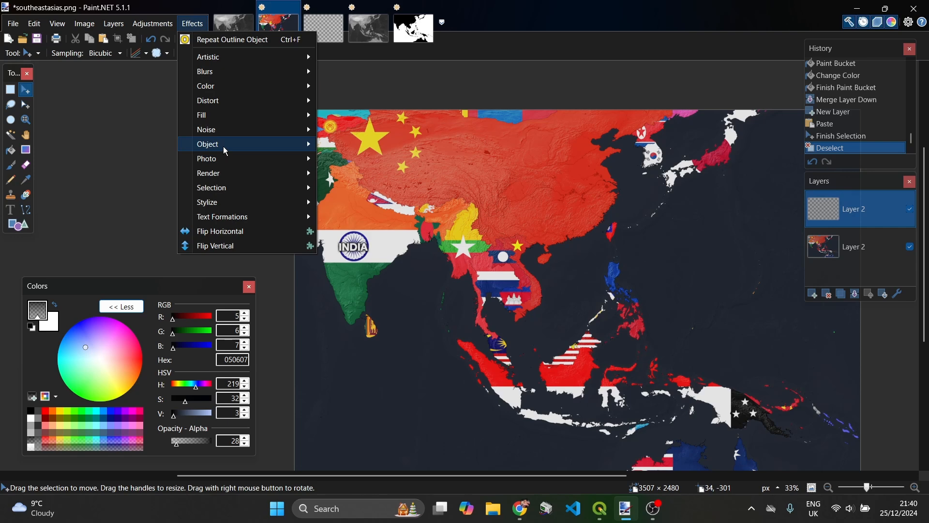
mouse_move(252, 144)
click(338, 237)
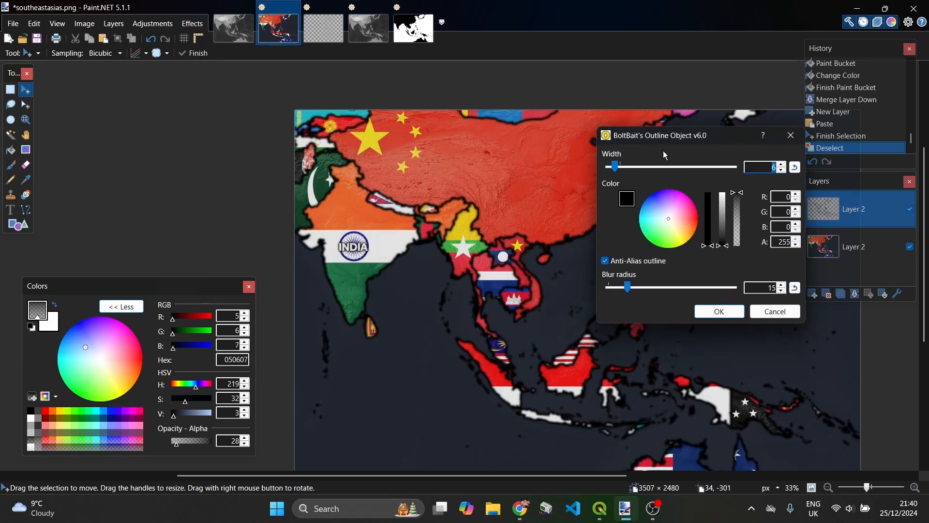
drag(615, 169, 608, 169)
drag(647, 139, 692, 124)
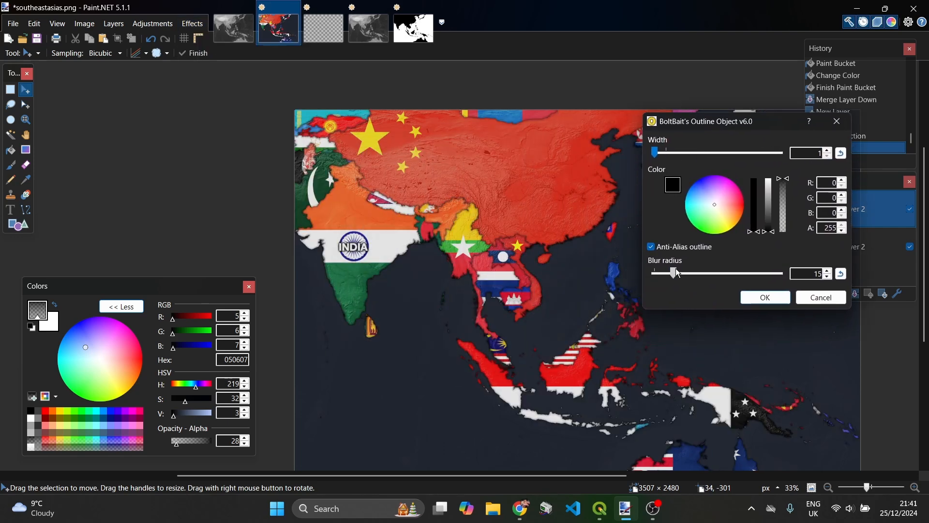
drag(677, 273, 637, 278)
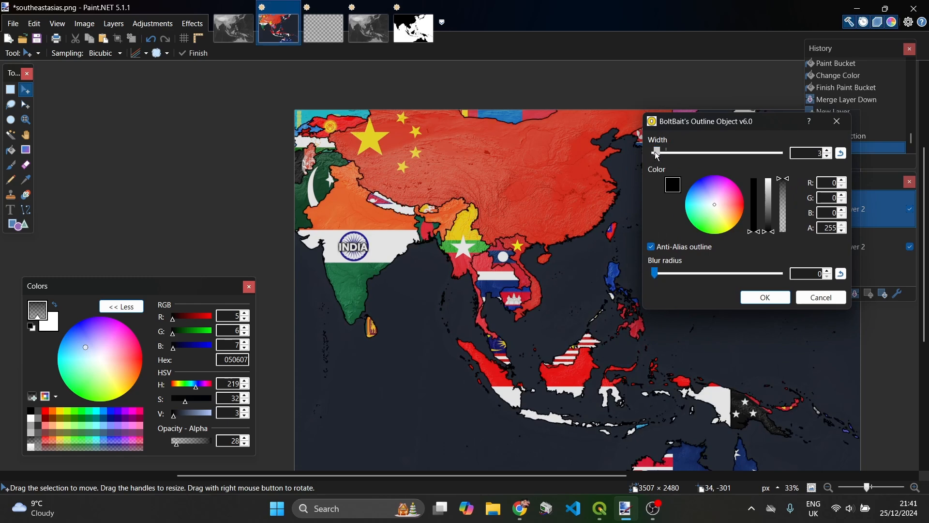
click(765, 297)
- Apply a Gaussian Blur with a radius of about 16.6 to the outlined border layer
click(192, 23)
mouse_move(220, 75)
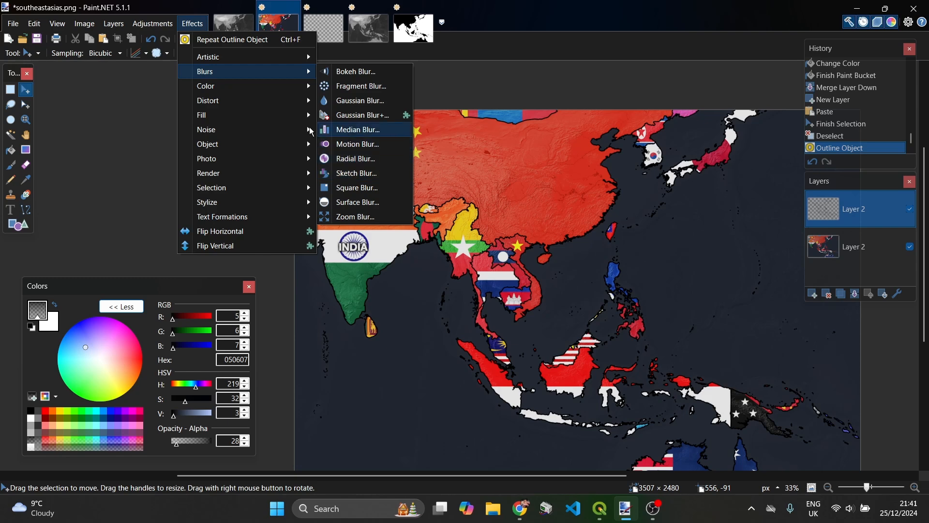
click(353, 100)
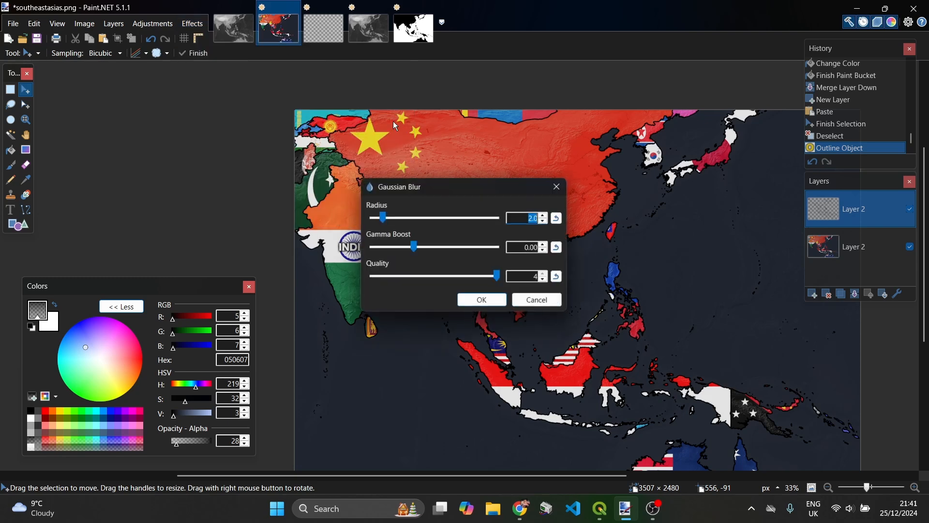
drag(417, 183, 566, 161)
mouse_move(514, 195)
mouse_down()
mouse_move(542, 196)
mouse_move(527, 198)
mouse_up()
mouse_move(538, 196)
mouse_down()
mouse_move(509, 196)
mouse_move(536, 198)
mouse_up()
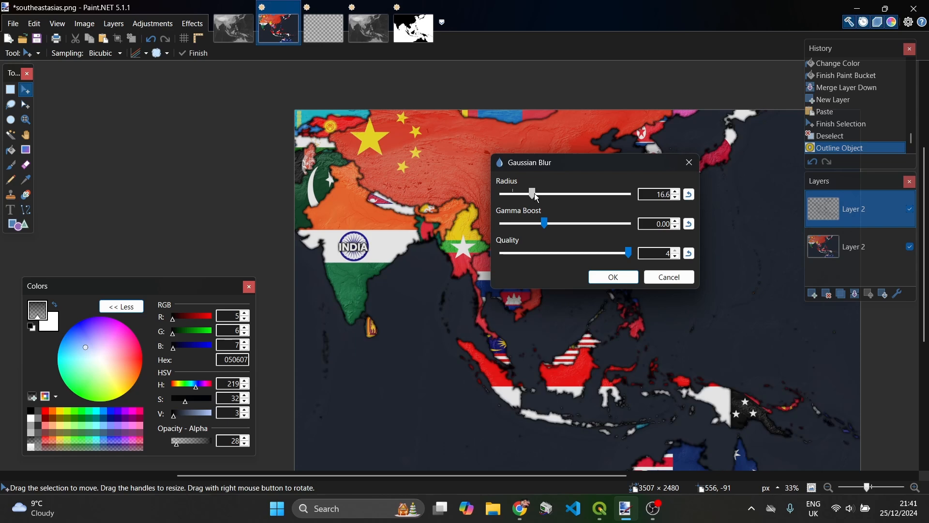
click(612, 277)
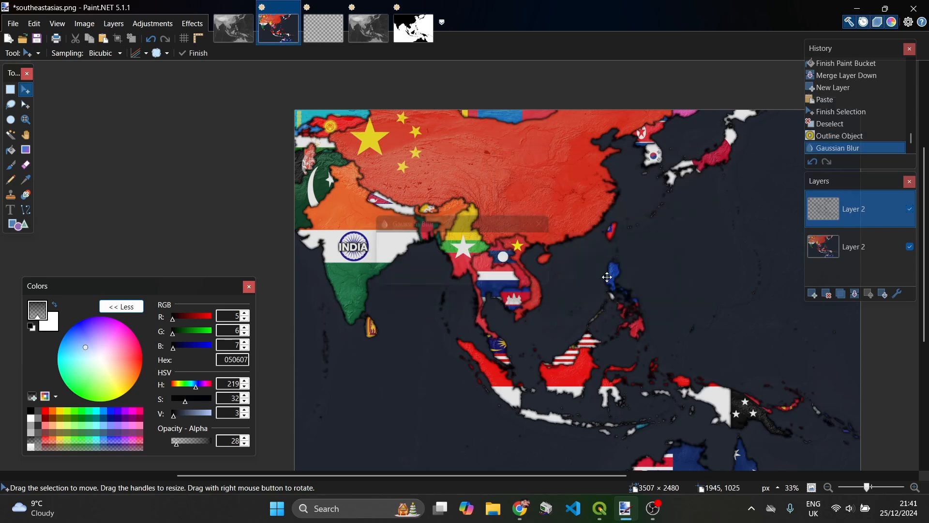
- Reduce the blurred border layer's opacity to 146 and merge it down into the flag map
click(899, 294)
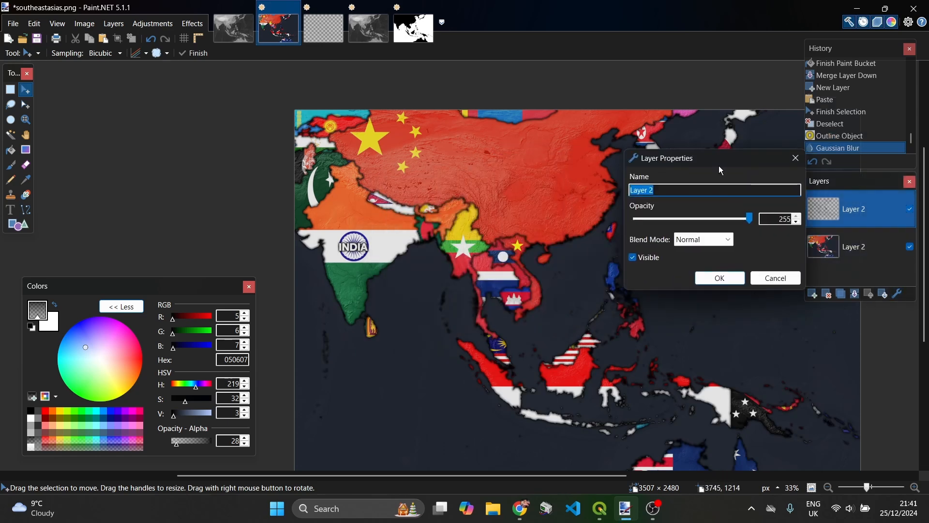
mouse_move(726, 225)
mouse_down()
mouse_move(691, 223)
mouse_move(717, 223)
mouse_up()
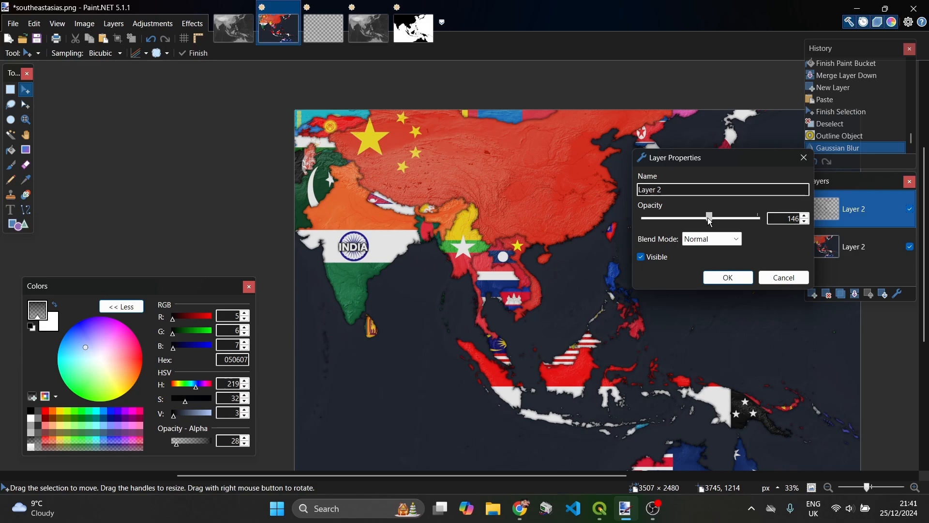
click(741, 278)
scroll(643, 310, down, 3)
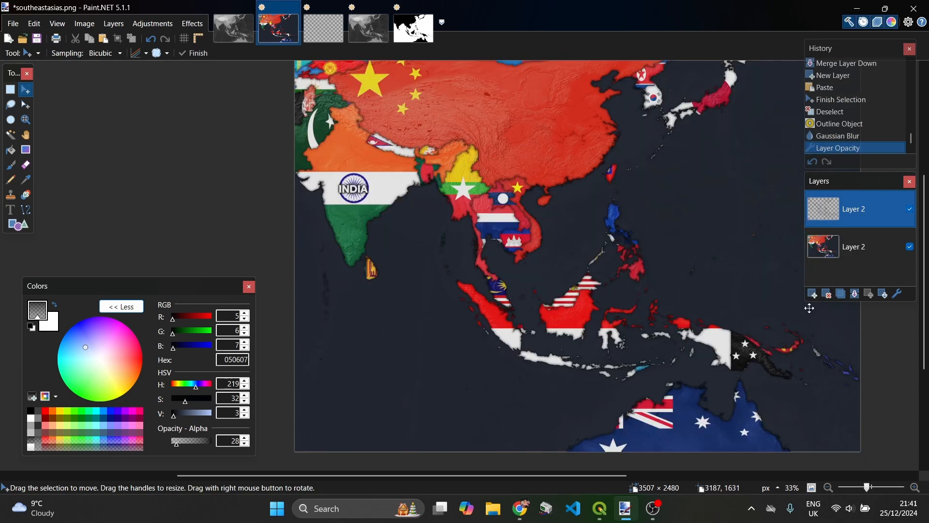
click(855, 294)
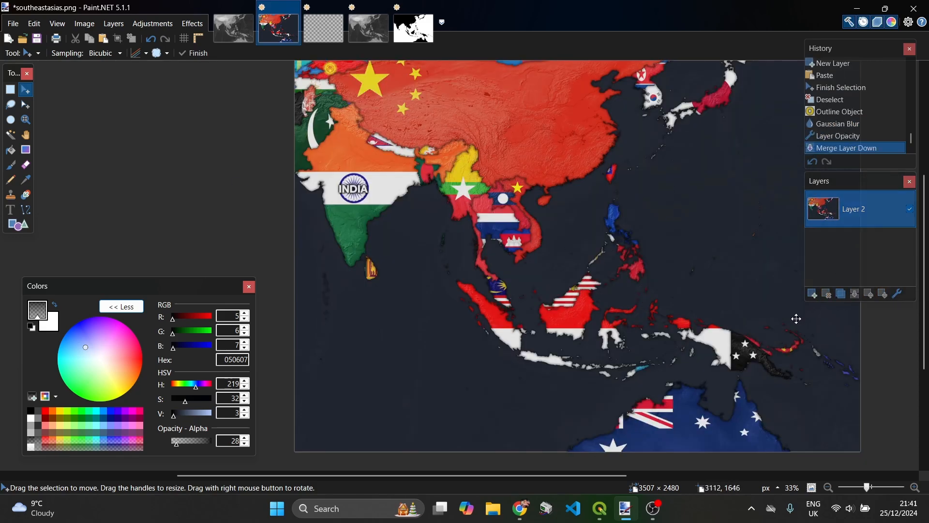
- Apply a Glow effect to the flag map with radius 20, brightness -29 and contrast 44
scroll(777, 330, up, 8)
scroll(774, 343, down, 11)
scroll(798, 387, up, 3)
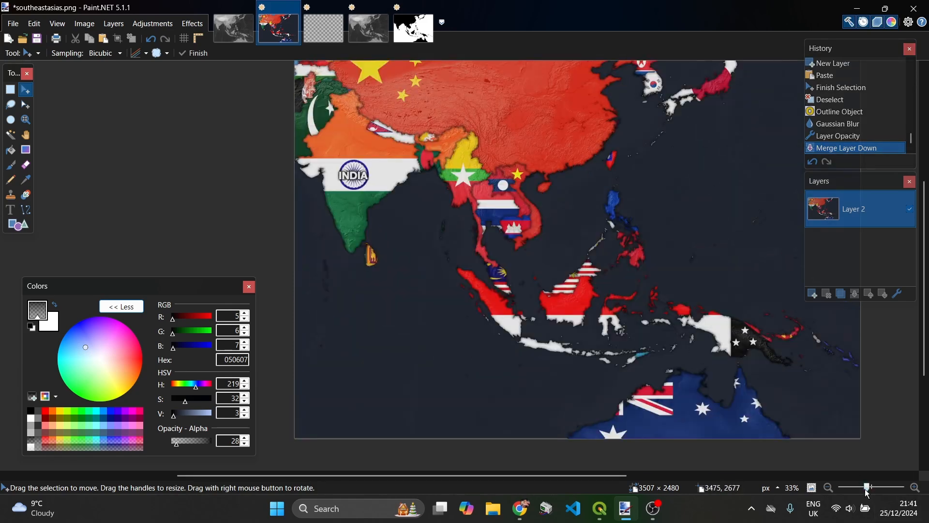
click(865, 489)
click(194, 24)
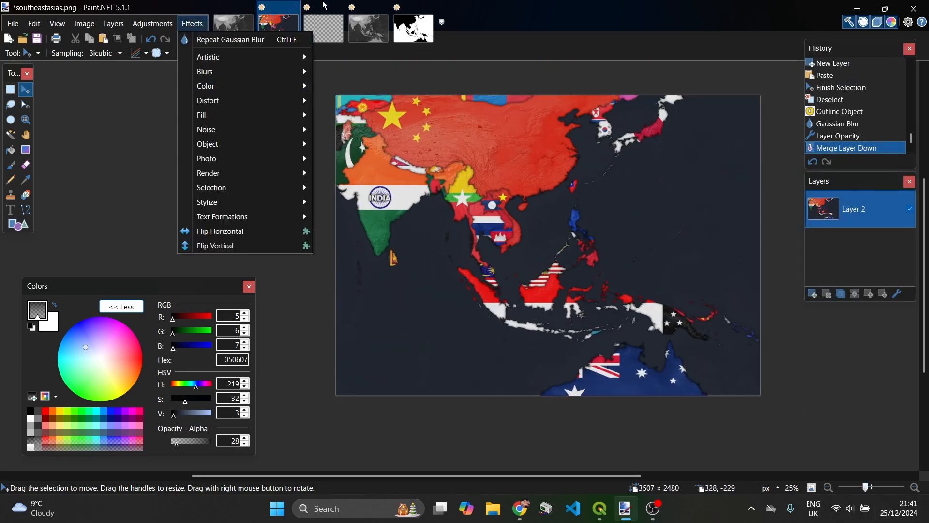
mouse_move(255, 140)
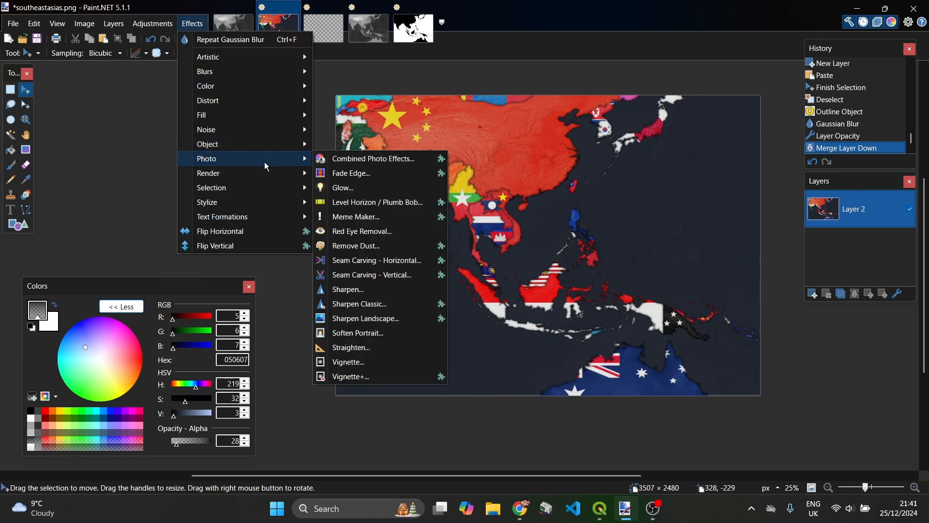
mouse_move(203, 176)
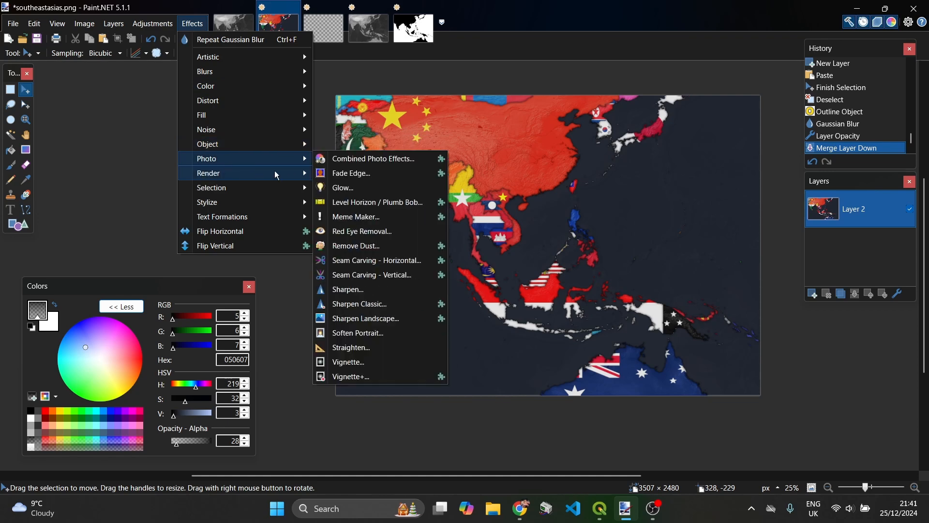
click(353, 188)
drag(400, 178, 602, 153)
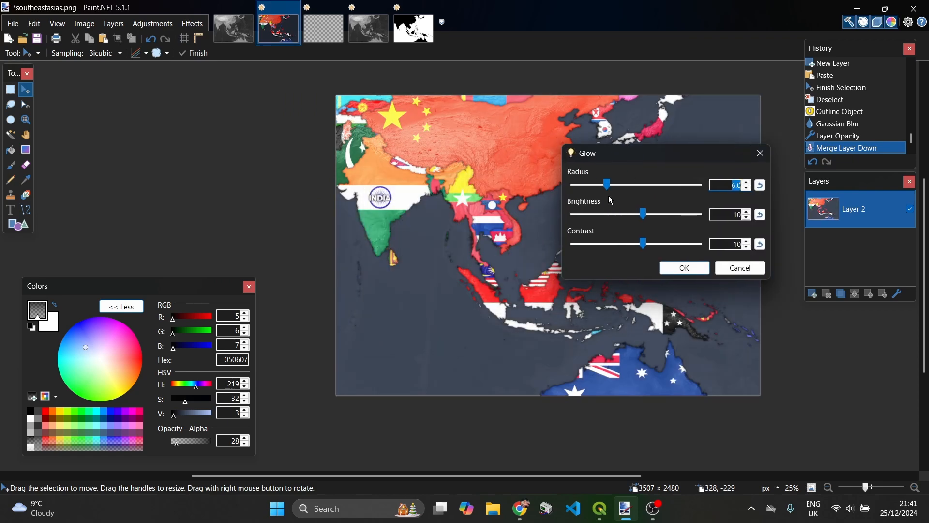
drag(607, 185, 761, 184)
drag(665, 154, 825, 120)
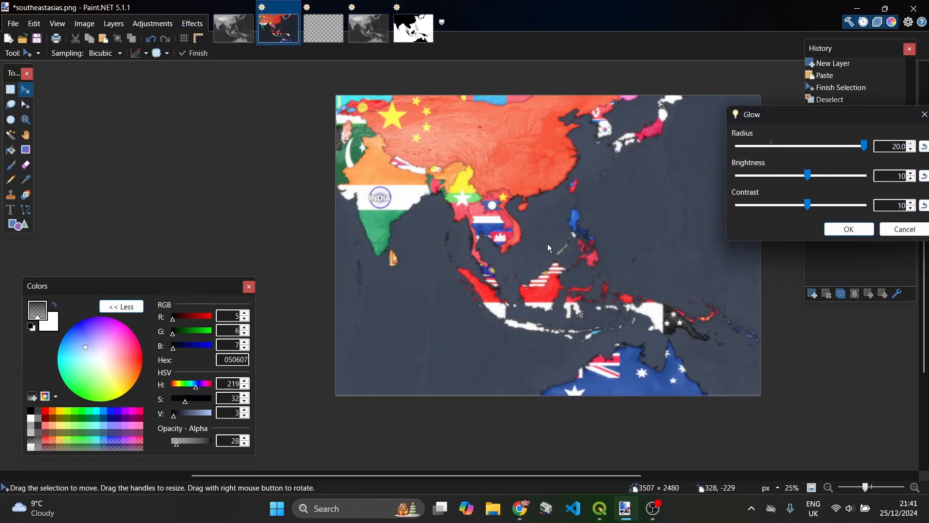
drag(813, 177, 780, 179)
drag(804, 210, 826, 210)
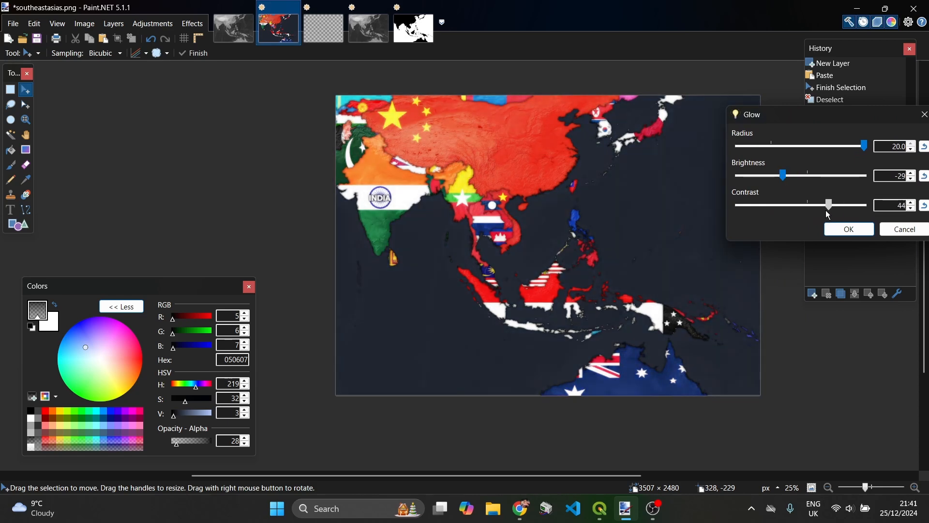
click(849, 230)
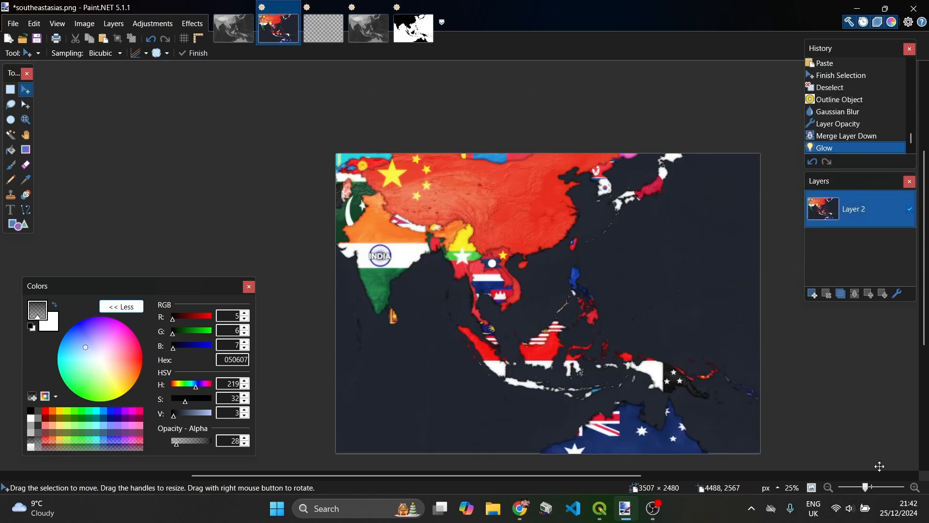
- Apply a Vignette effect to the flag map with strength 1.00 and a radius larger than the default
click(192, 23)
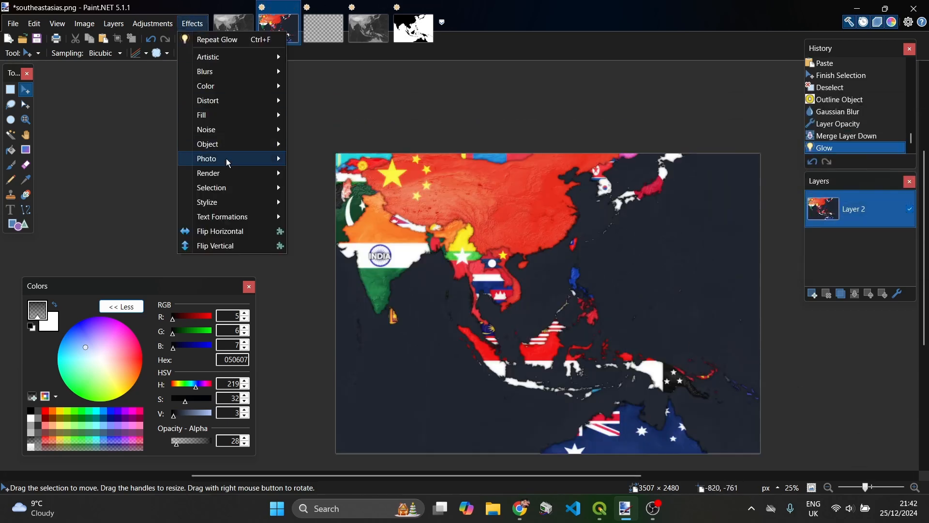
mouse_move(229, 163)
click(320, 362)
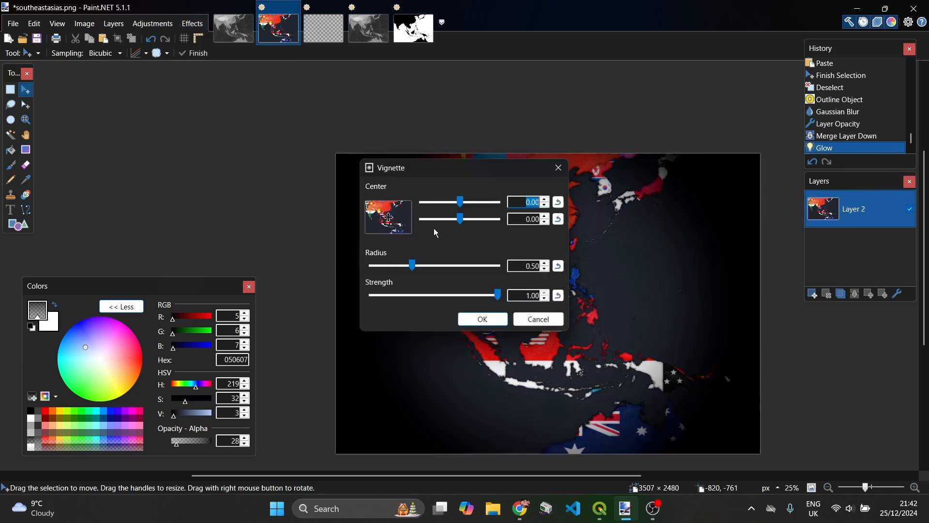
drag(420, 176, 726, 93)
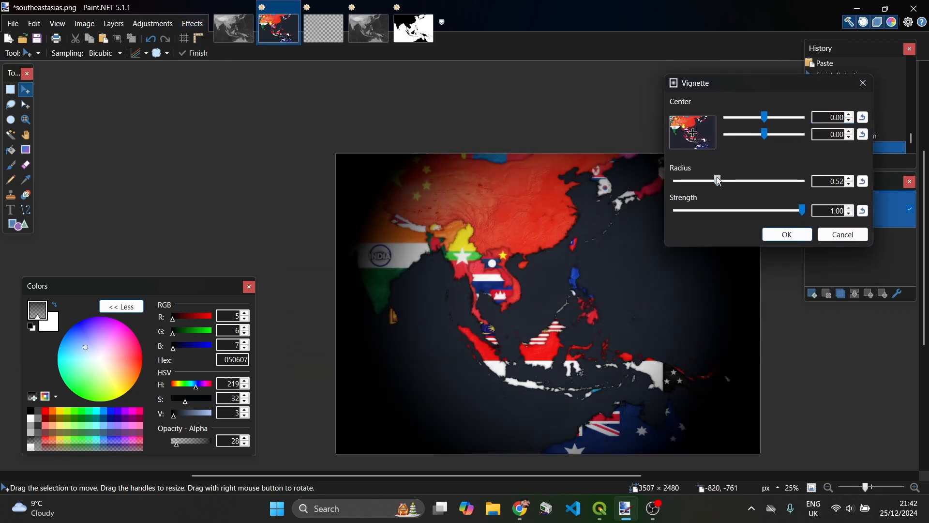
mouse_move(718, 181)
mouse_down()
mouse_move(742, 179)
mouse_move(728, 180)
mouse_up()
click(780, 240)
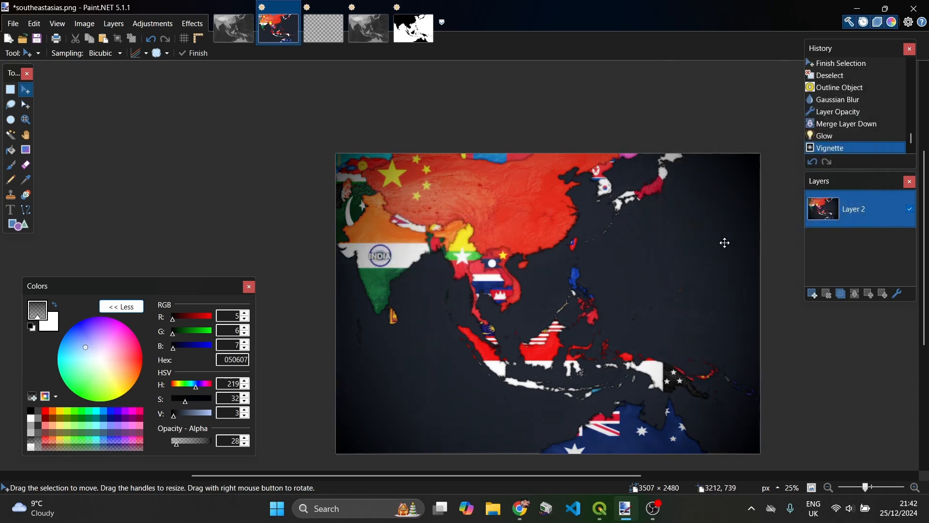
scroll(724, 242, down, 2)
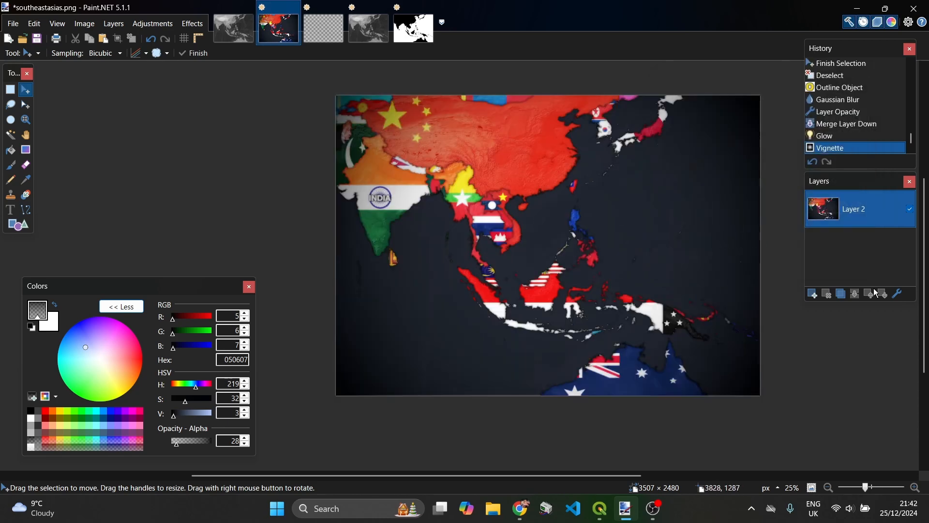
- Try a white diagonal line with brush size 50 across the eastern sea on a new layer, and delete that layer
click(813, 294)
click(26, 210)
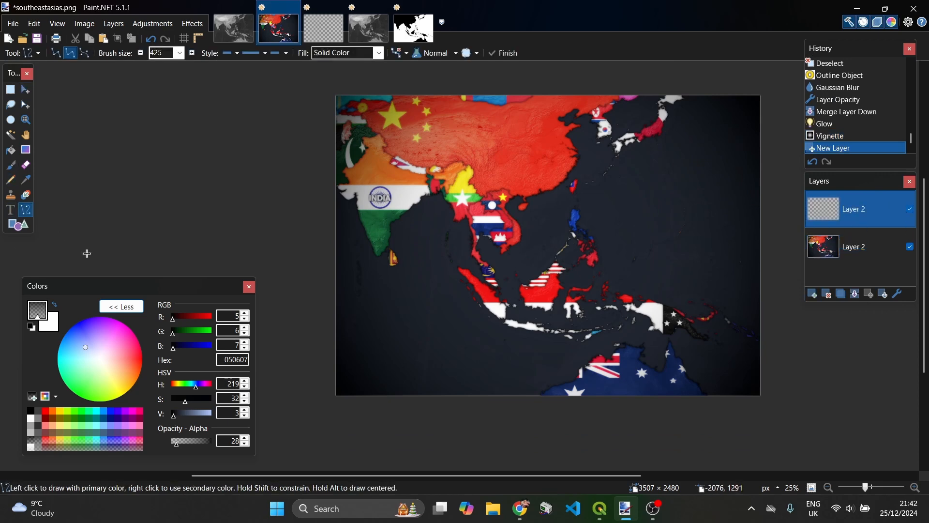
click(55, 305)
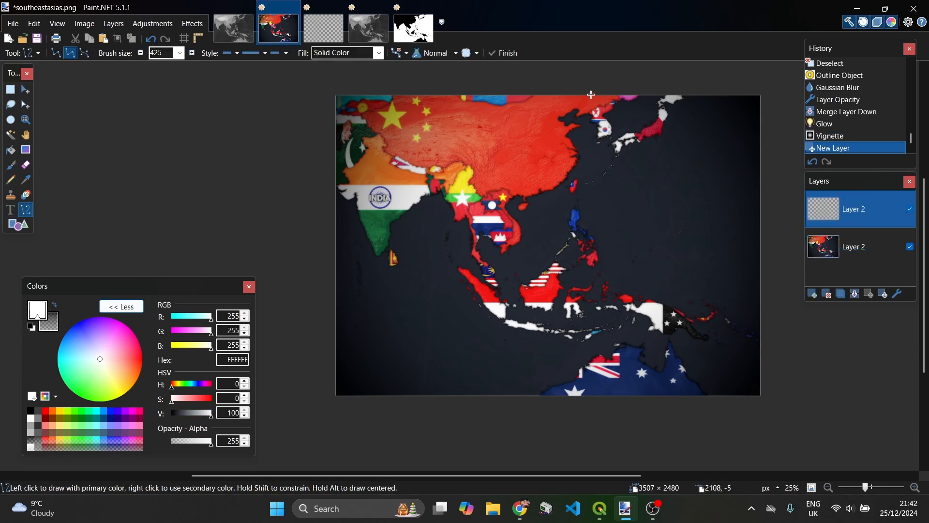
mouse_move(596, 94)
mouse_down()
mouse_move(687, 320)
mouse_move(725, 401)
mouse_move(743, 407)
mouse_up()
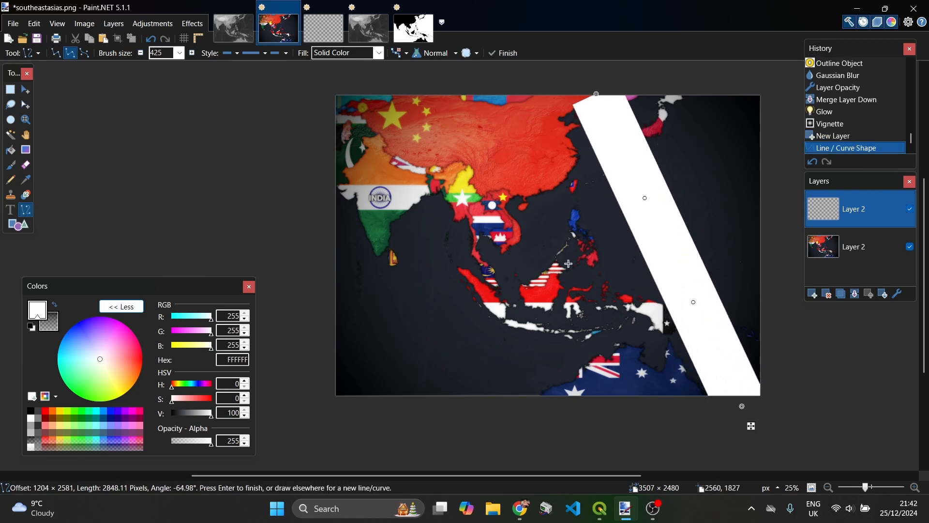
click(179, 53)
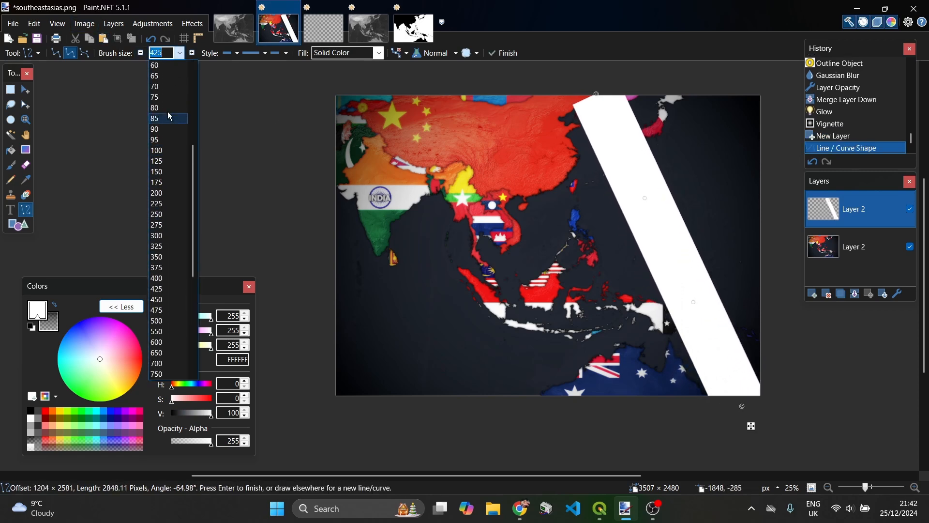
click(180, 114)
key(Return)
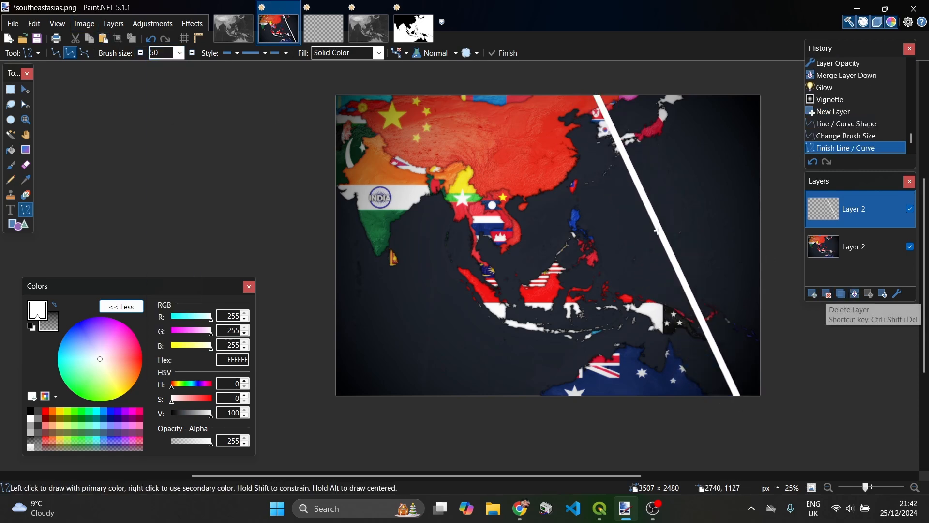
click(829, 294)
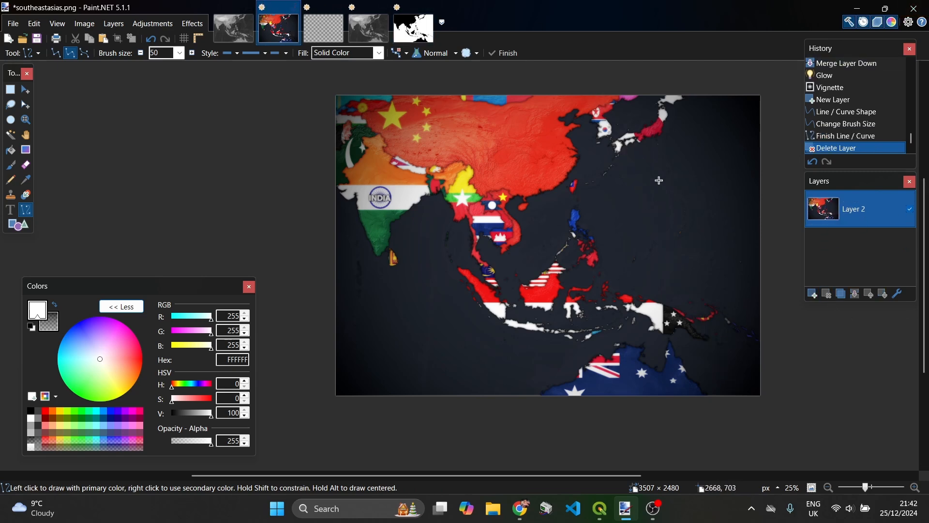
- Undo the edit history past the effects, relief and border shading, back to the point where the Philippines area was cut out
key(ctrl+z)
key(ctrl+z)
key(ctrl+z)
key(ctrl+z)
key(ctrl+z)
key(ctrl+z)
key(ctrl+z)
key(ctrl+z)
key(ctrl+z)
key(ctrl+z)
key(ctrl+z)
key(ctrl+z)
key(ctrl+z)
key(ctrl+z)
key(ctrl+z)
key(ctrl+z)
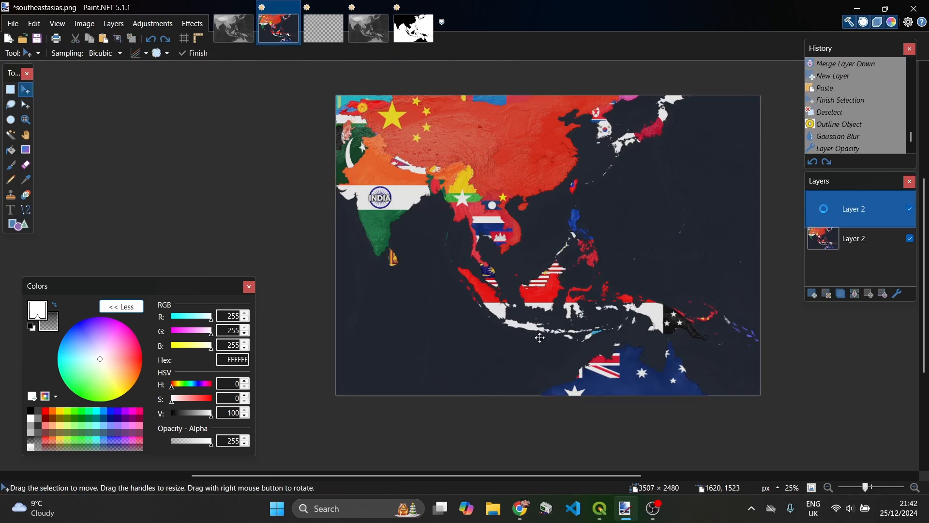
key(ctrl+z)
key(ctrl+z)
key(ctrl+z)
key(ctrl+z)
key(ctrl+z)
key(ctrl+z)
key(ctrl+z)
key(ctrl+z)
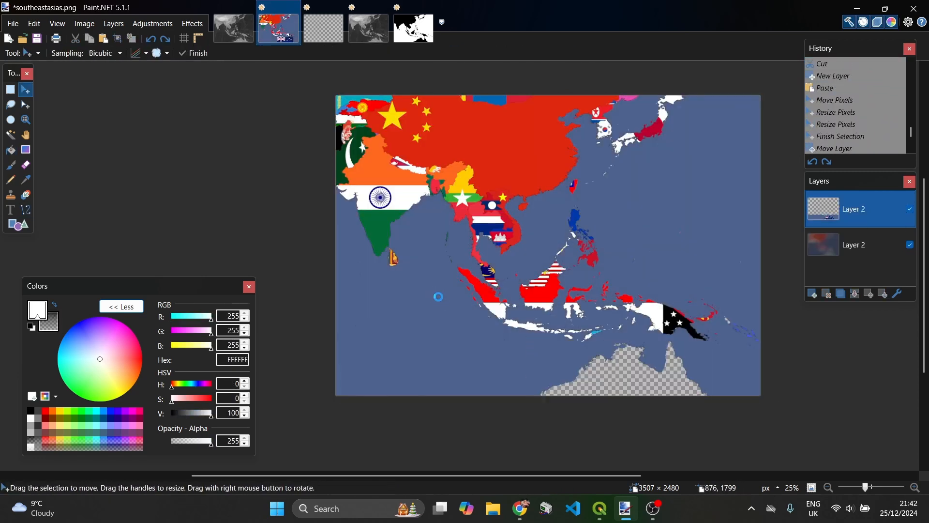
key(ctrl+z)
key(ctrl+z)
key(ctrl+z)
key(ctrl+z)
key(ctrl+z)
key(ctrl+z)
key(ctrl+z)
key(ctrl+z)
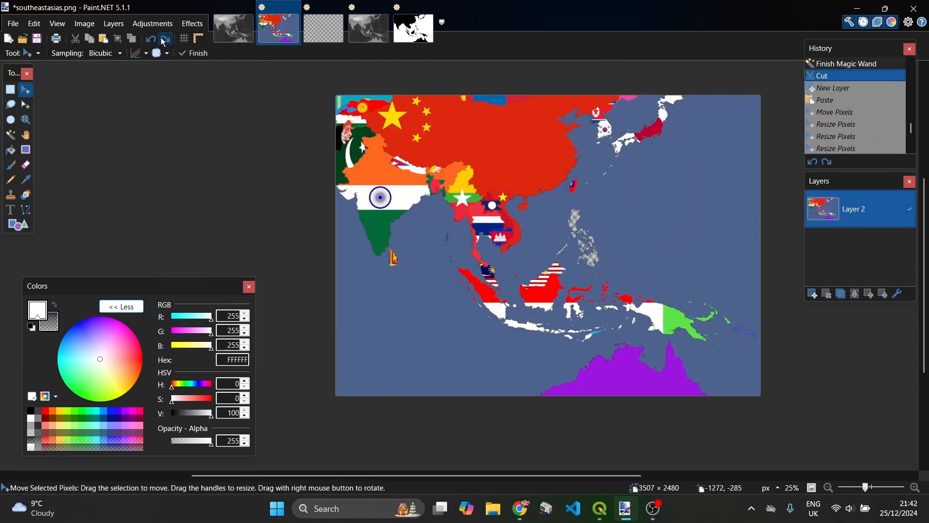
- Redo the edits that place the Philippines, Papua New Guinea and Australia flags, up to merging the Australian flag down
click(165, 39)
click(165, 38)
click(165, 39)
click(165, 38)
click(165, 39)
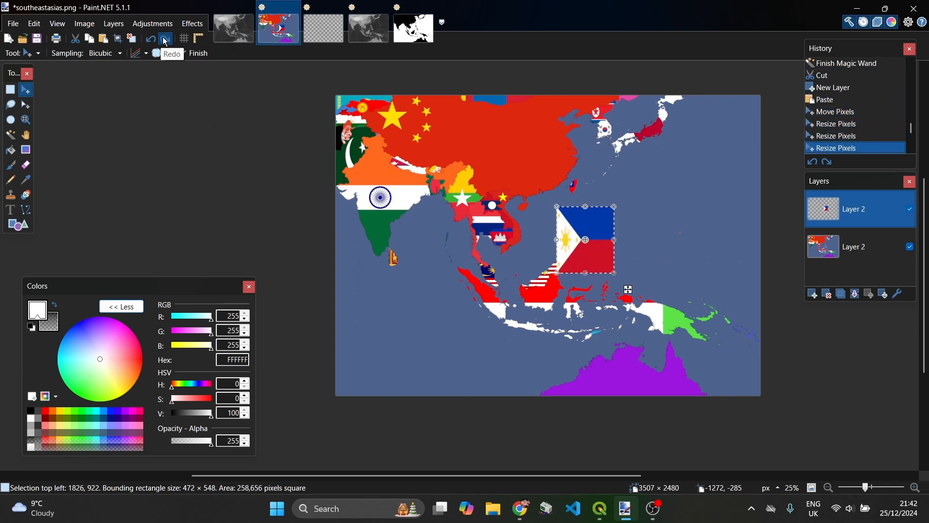
click(165, 39)
click(165, 39)
click(165, 39)
click(165, 39)
click(165, 39)
click(165, 39)
click(165, 38)
click(165, 38)
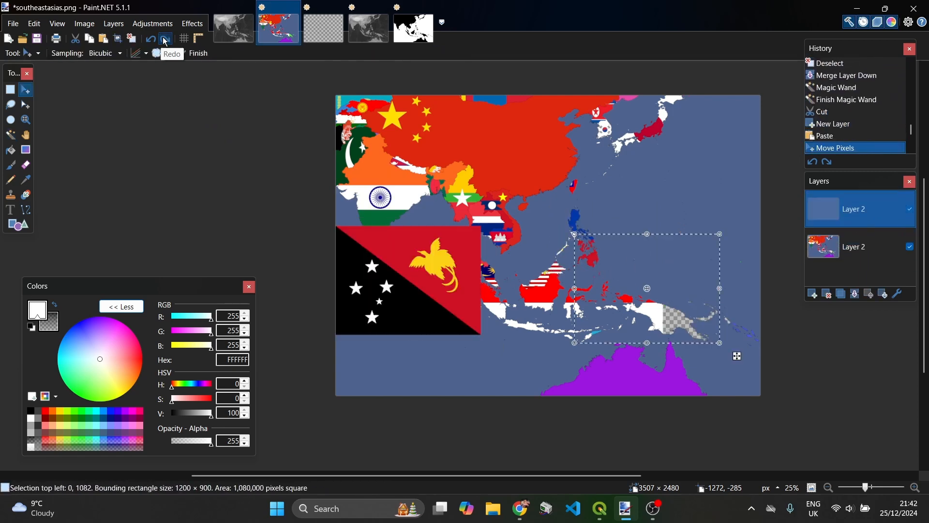
click(165, 39)
click(165, 39)
click(165, 38)
click(165, 39)
click(165, 39)
click(165, 38)
click(165, 39)
click(165, 39)
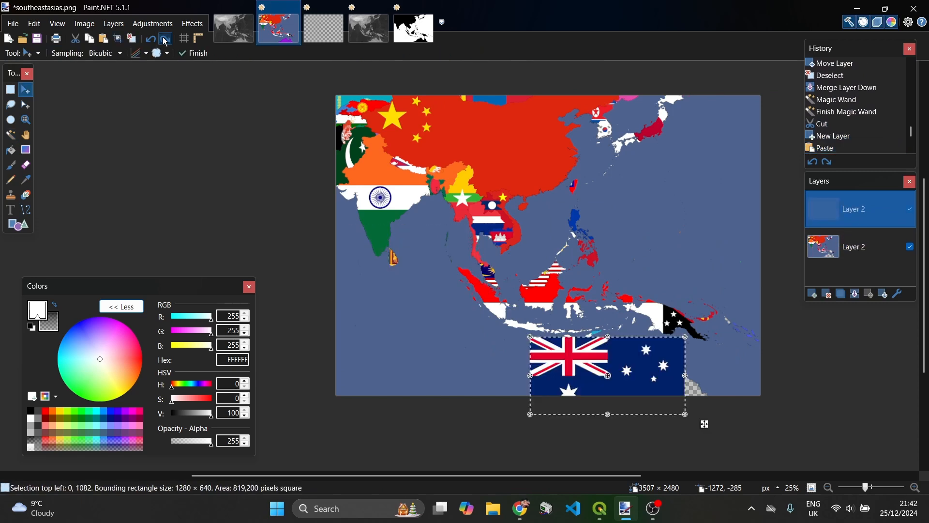
click(165, 38)
click(165, 39)
click(165, 39)
click(165, 39)
click(165, 39)
click(165, 39)
click(165, 39)
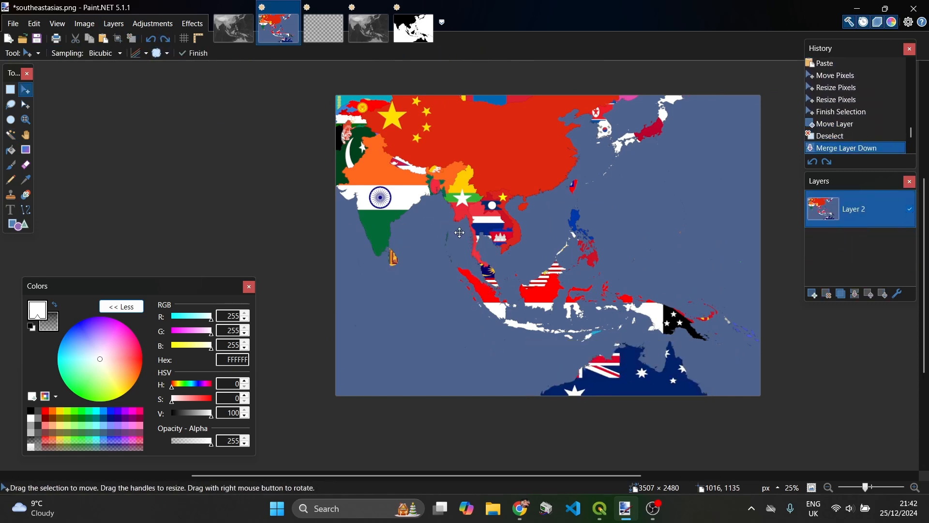
- Select the blue sea with the Magic Wand, cut it out of the flag map, and switch to the black-and-white land mask
click(10, 137)
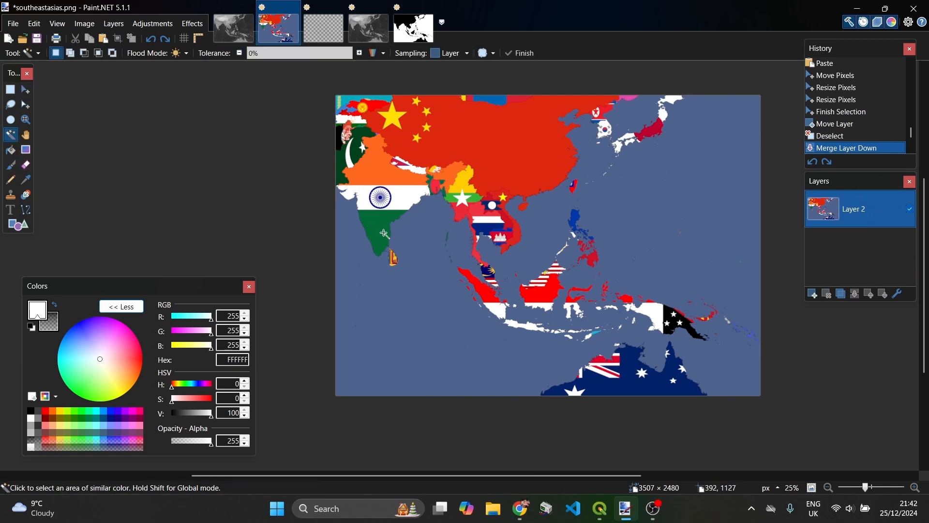
click(394, 278)
key(ctrl+x)
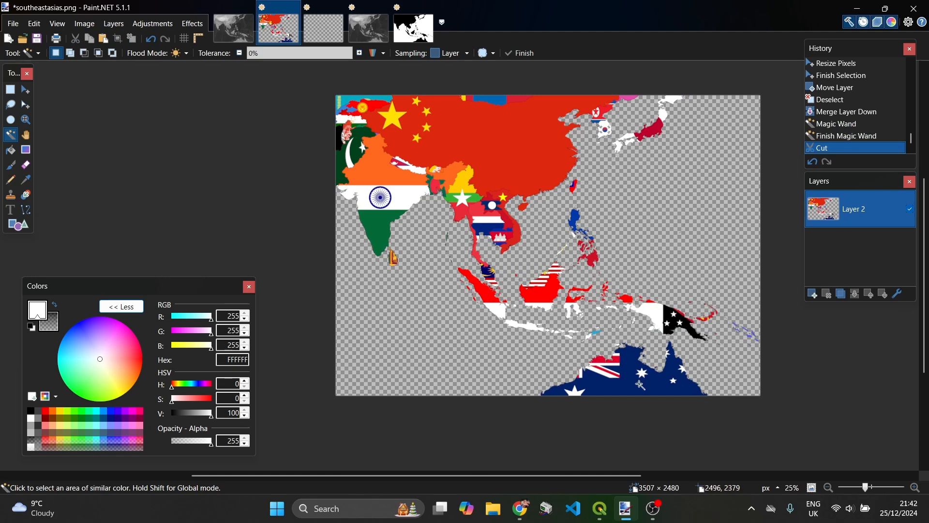
click(401, 43)
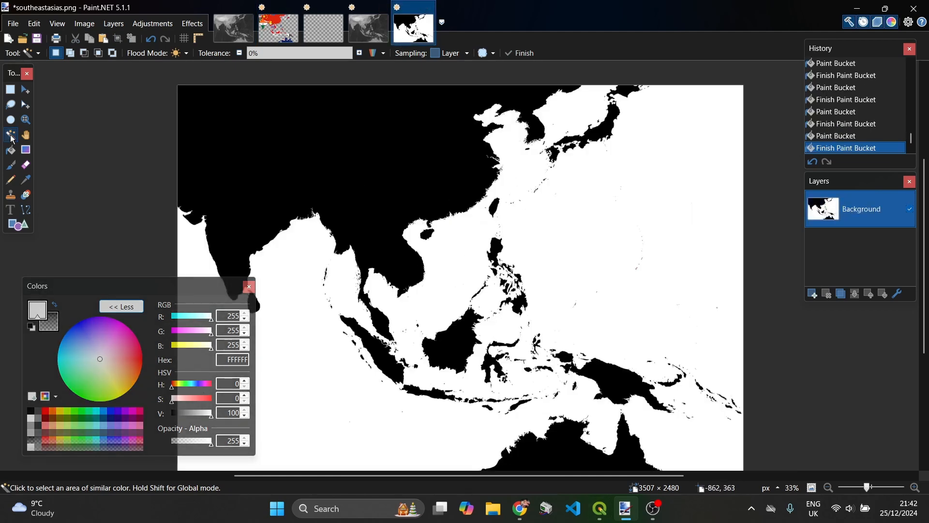
click(247, 147)
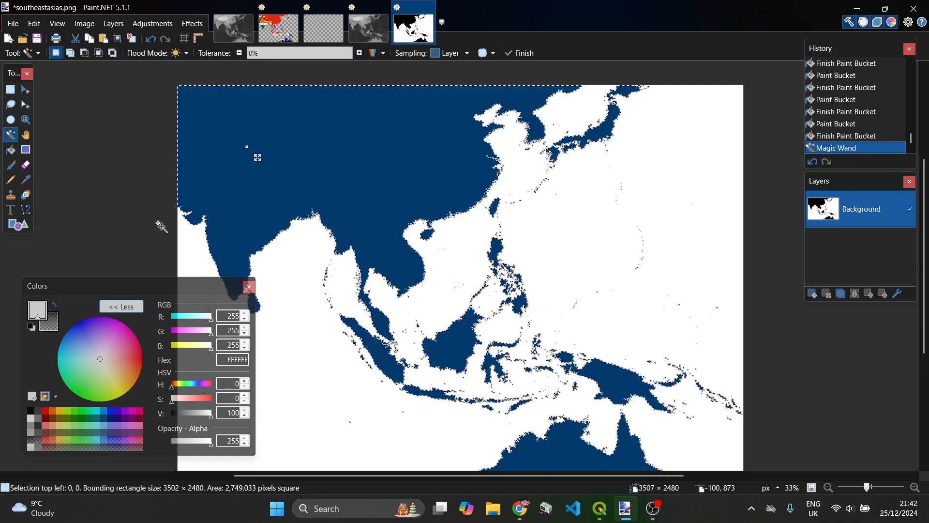
key(ctrl+z)
key(ctrl+z)
click(231, 193)
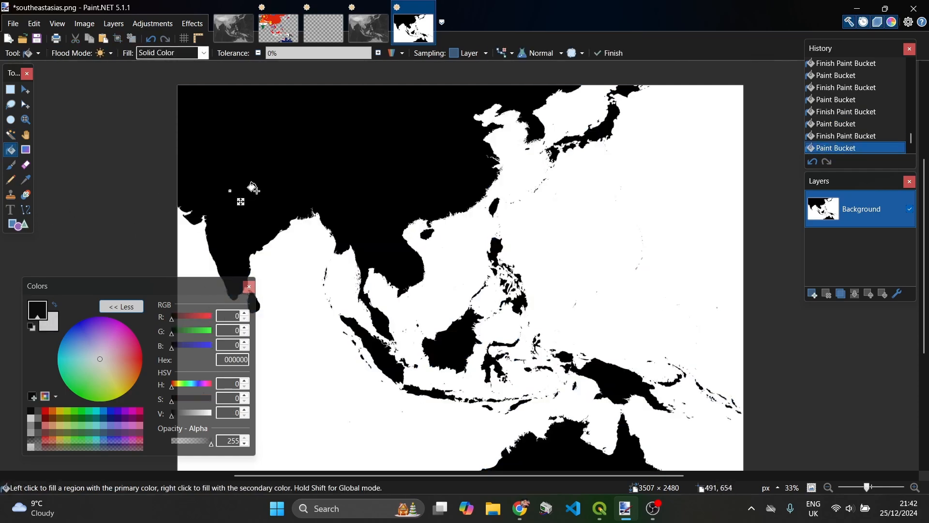
- Select the black land areas of the mask with the Magic Wand and cut them out, leaving only the white sea
click(11, 134)
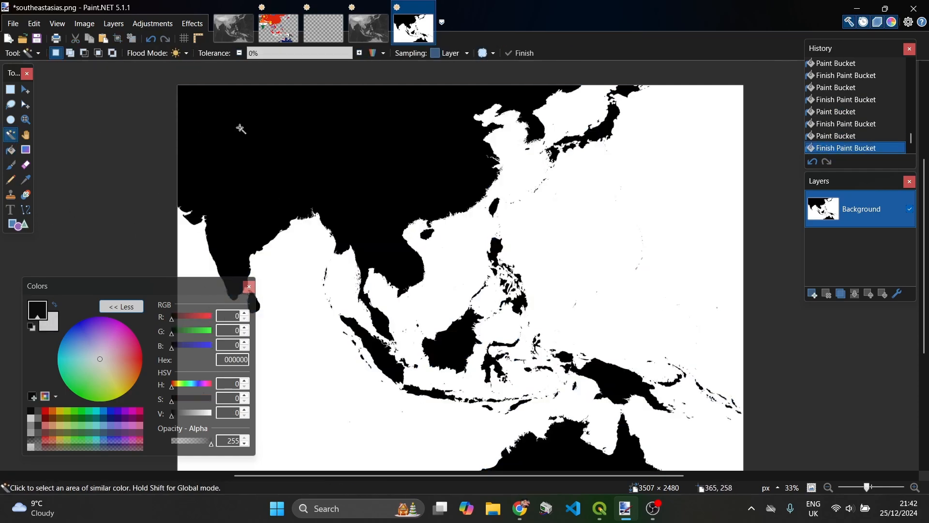
click(286, 141)
key(ctrl+x)
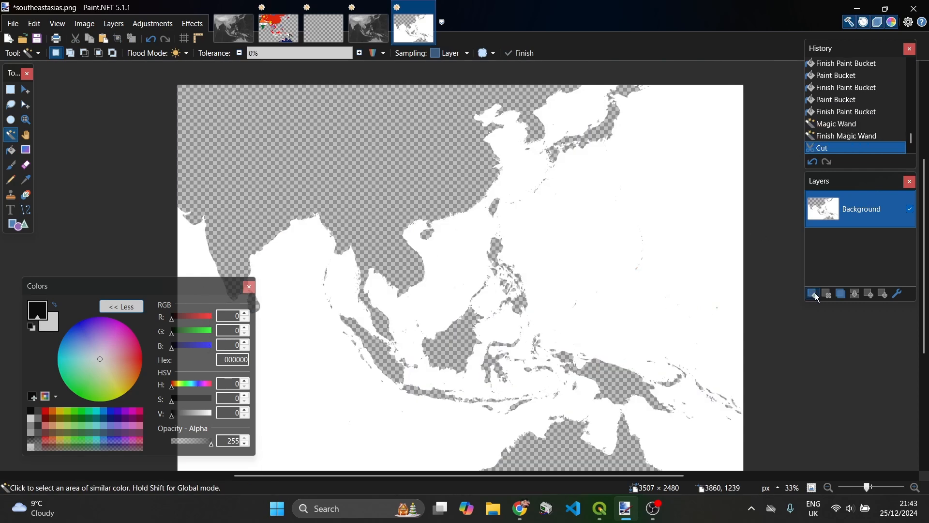
- Add a new layer to the mask image and fill the white sea on the Background layer with light blue A5F3FF
click(814, 294)
click(862, 247)
click(10, 151)
click(80, 356)
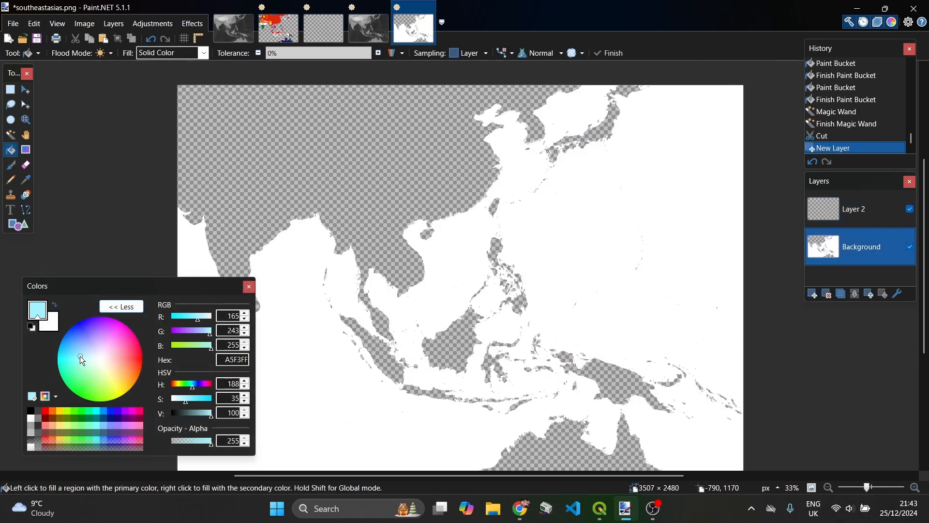
click(641, 205)
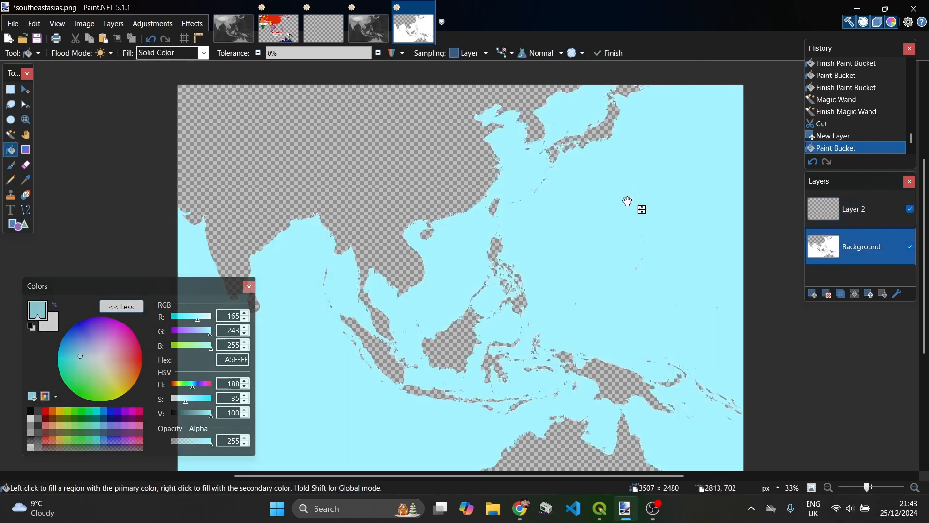
- Copy the entire grey relief image and paste it onto Layer 2 of the light-blue sea mask image
click(877, 207)
click(323, 28)
click(358, 33)
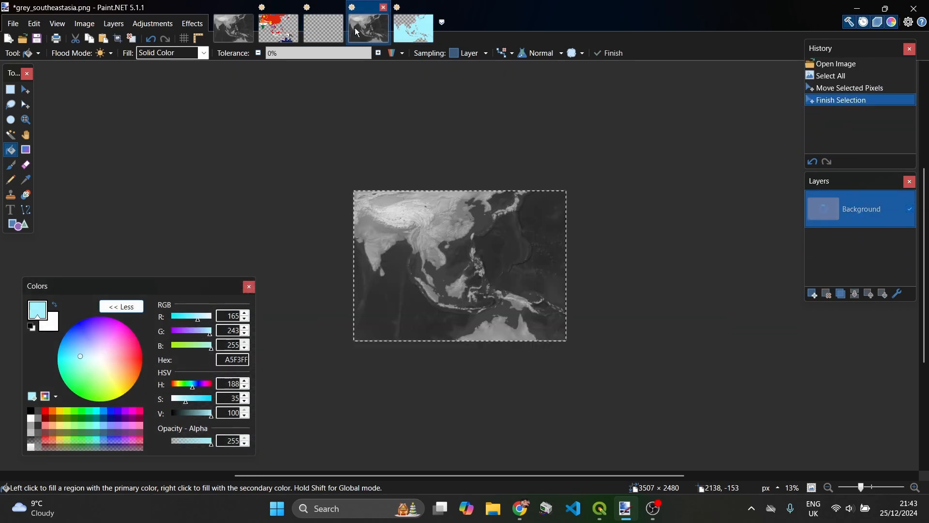
click(224, 32)
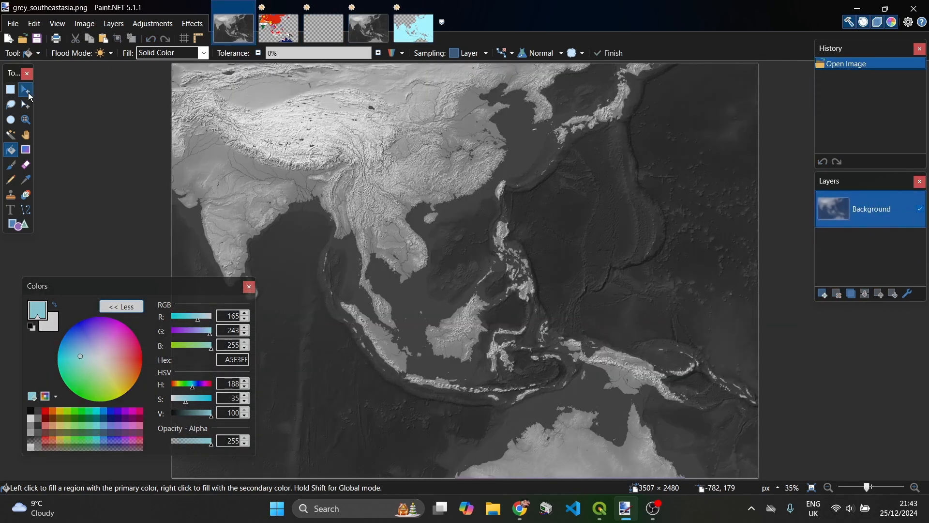
key(m)
key(ctrl+a)
click(377, 179)
click(417, 35)
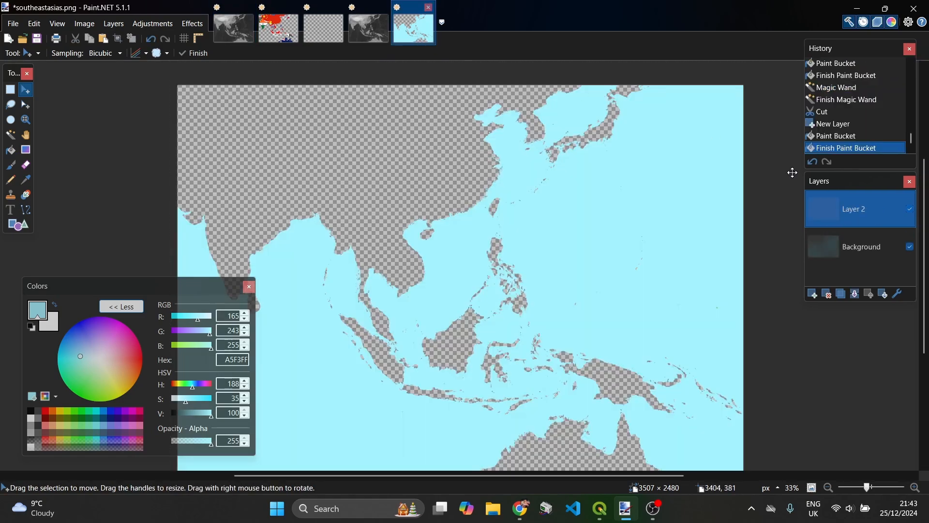
key(ctrl+v)
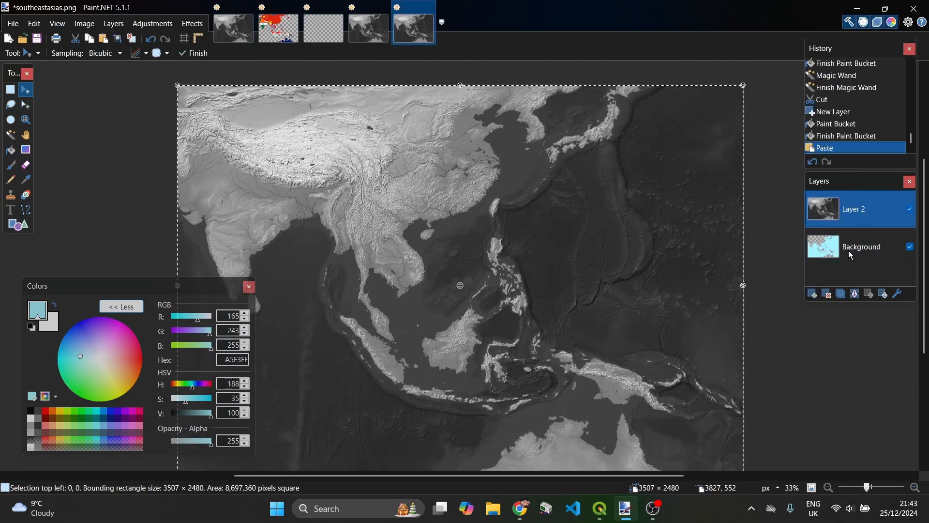
- Move the relief layer beneath the light-blue sea layer, deselect, and merge the sea layer down onto it
click(869, 294)
key(ctrl+d)
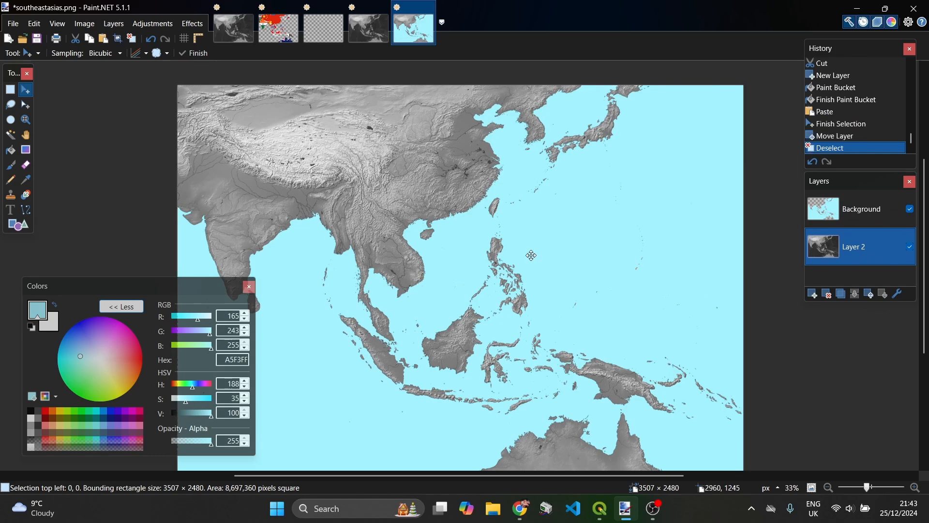
click(866, 209)
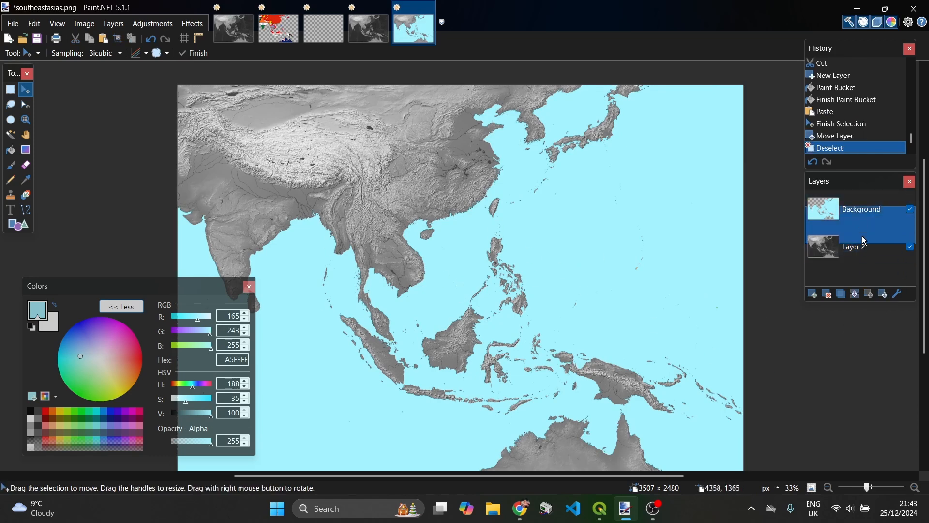
click(854, 293)
- Select the light-blue sea with the Magic Wand and cut it out, leaving only the relief land
click(10, 138)
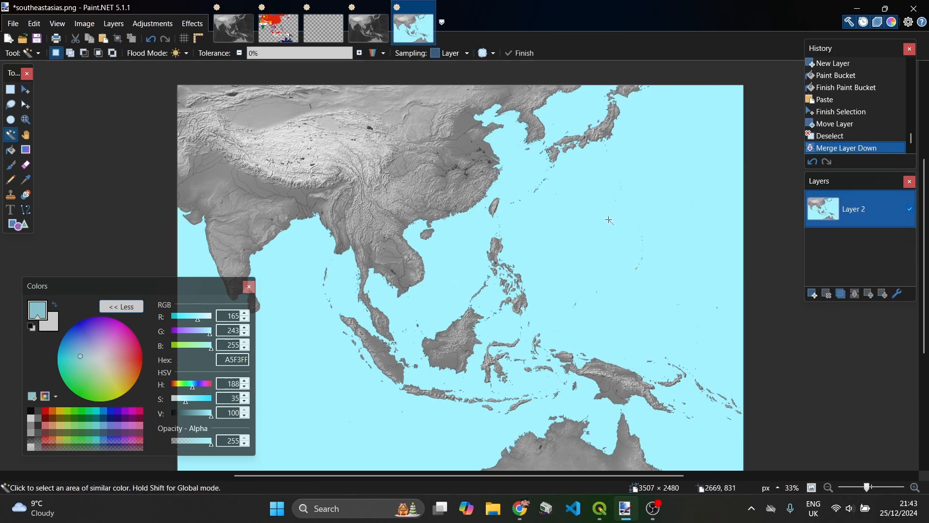
click(611, 220)
key(ctrl+x)
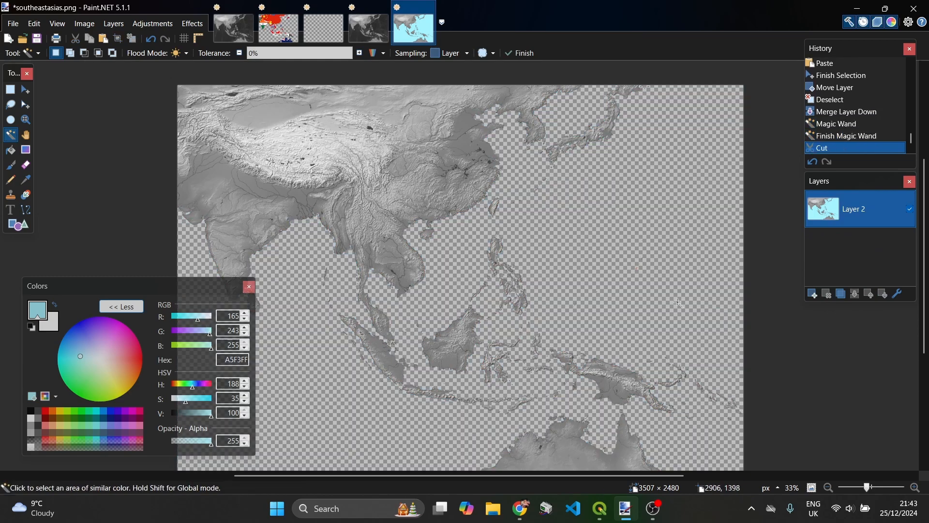
- Copy the whole cut-out land relief and paste it onto a new layer above the flags in the flag map
click(26, 90)
key(ctrl+a)
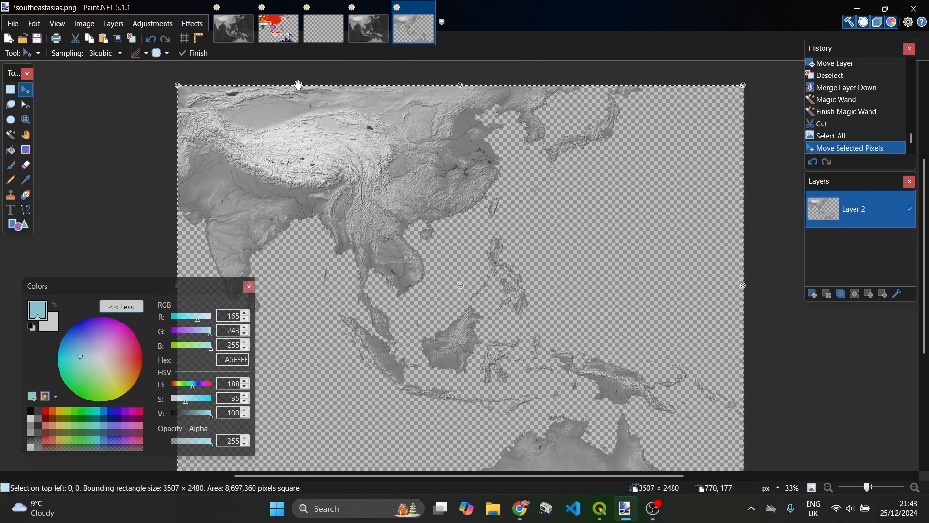
click(278, 25)
click(817, 295)
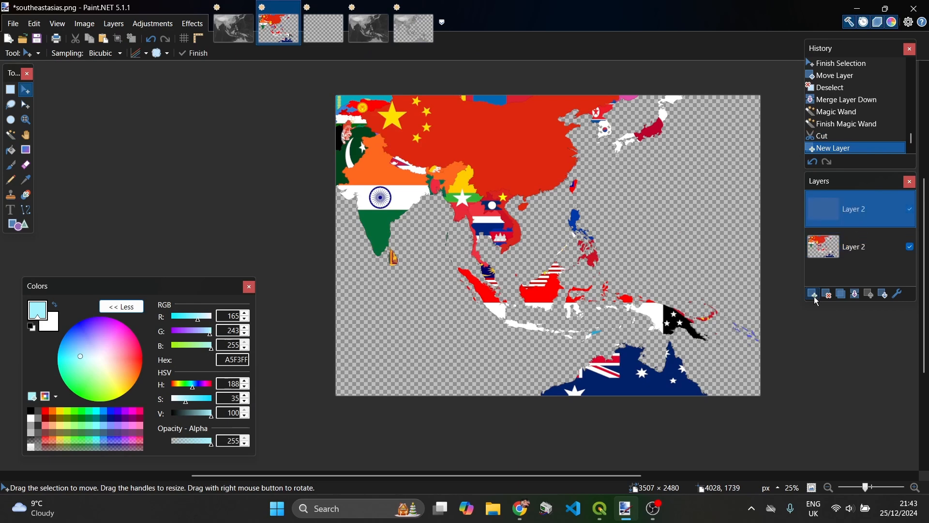
key(ctrl+v)
- Lower the opacity of the pasted relief layer so the flags show through its shading, and deselect
click(899, 294)
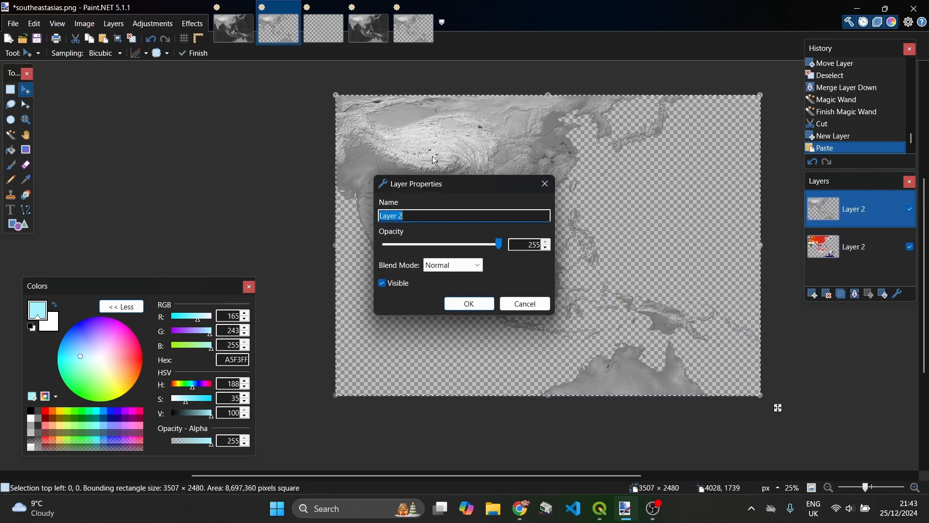
drag(397, 174, 705, 164)
drag(766, 234, 682, 235)
click(724, 293)
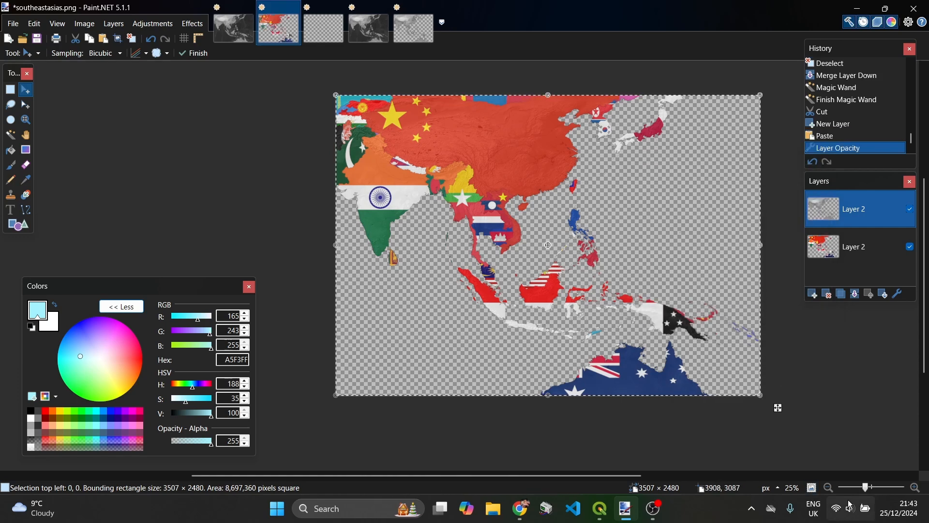
key(Return)
drag(865, 487, 873, 487)
scroll(558, 340, up, 5)
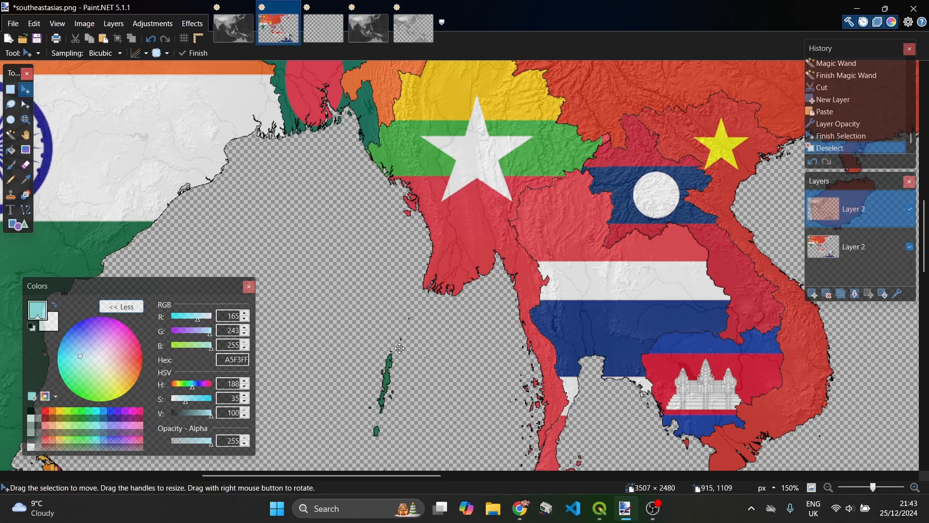
drag(875, 487, 873, 487)
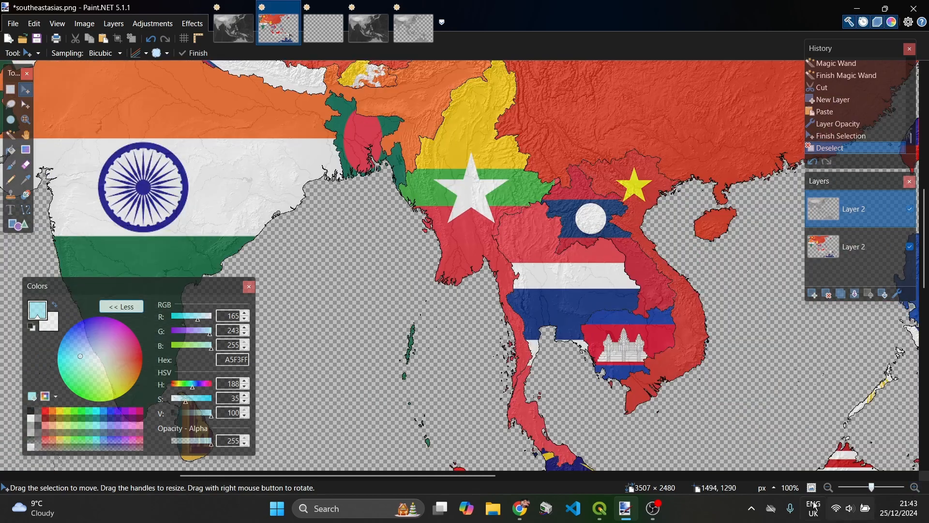
scroll(608, 302, up, 3)
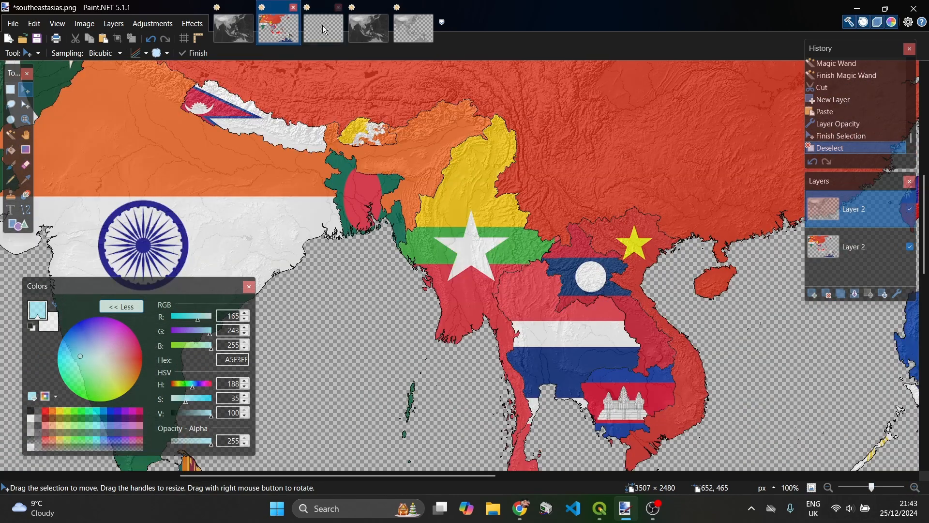
- Copy the whole border-line image from the untitled document and return to the flag map
click(325, 30)
click(367, 110)
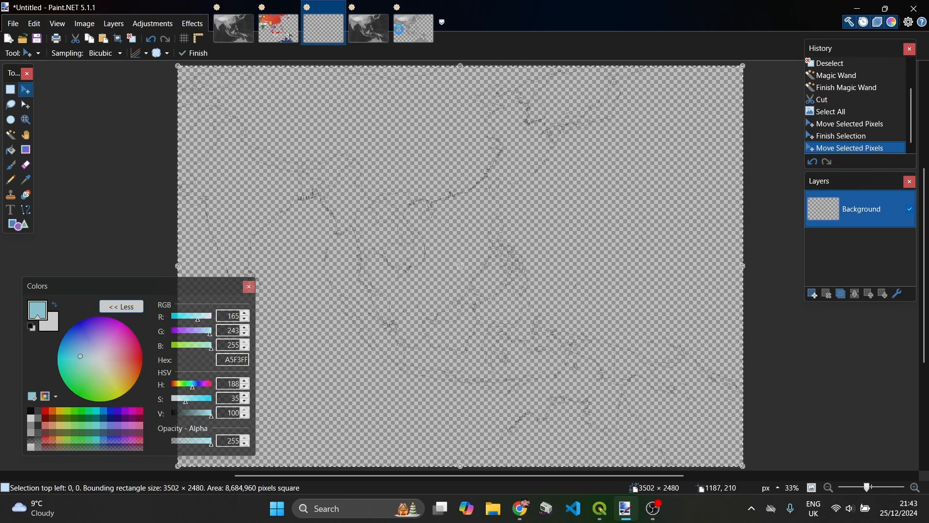
click(407, 30)
click(327, 34)
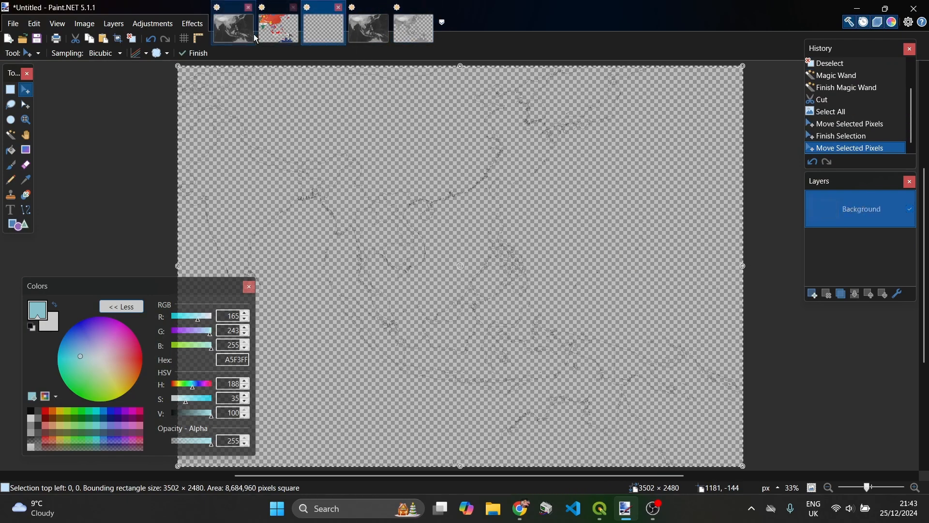
click(268, 35)
click(238, 34)
click(278, 32)
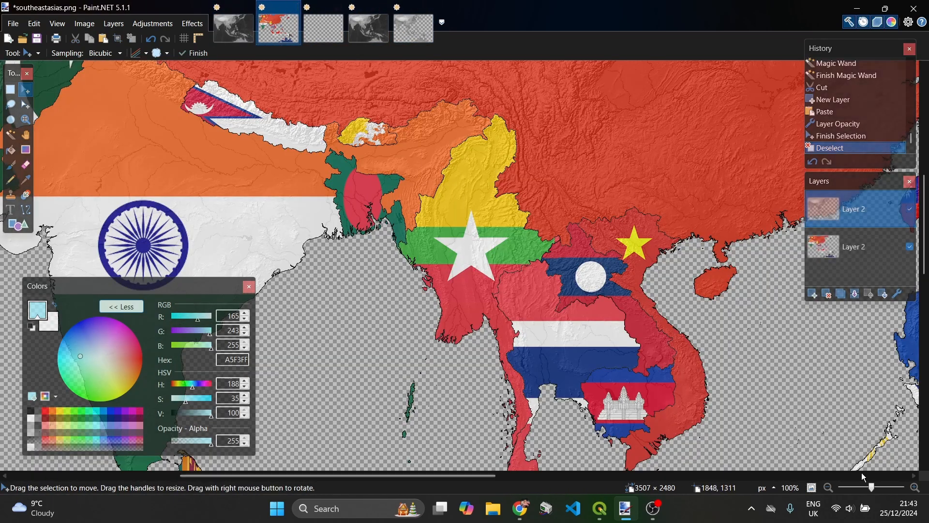
- Merge the relief layer down into the flags and paste the border lines onto a new layer above them
drag(871, 486, 866, 487)
click(855, 293)
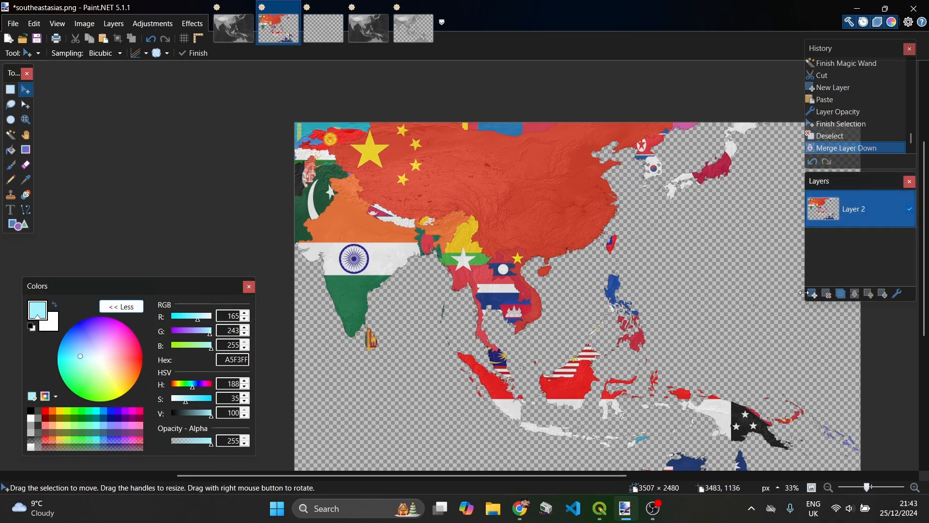
click(813, 293)
key(ctrl+v)
- Apply a black Outline Object effect with width 3 and blur radius 8 to the border lines, and merge them down
click(193, 23)
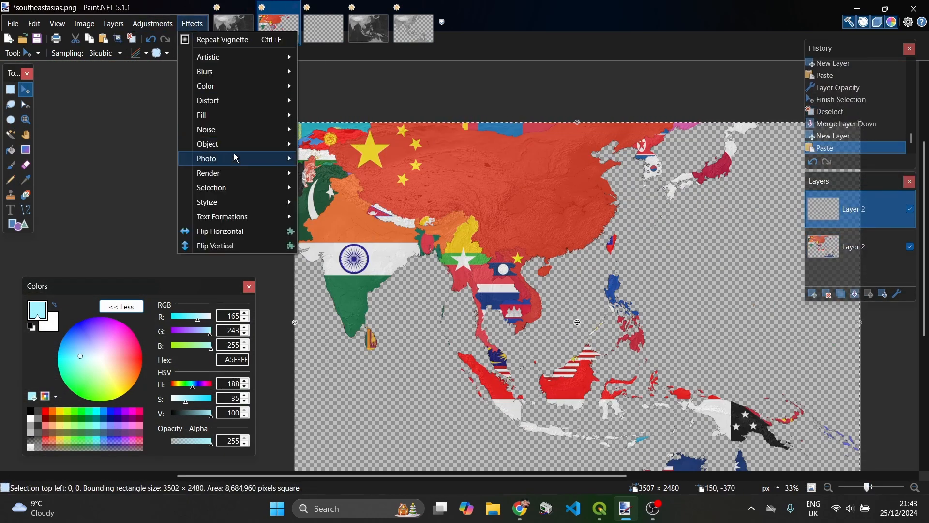
mouse_move(212, 144)
click(450, 231)
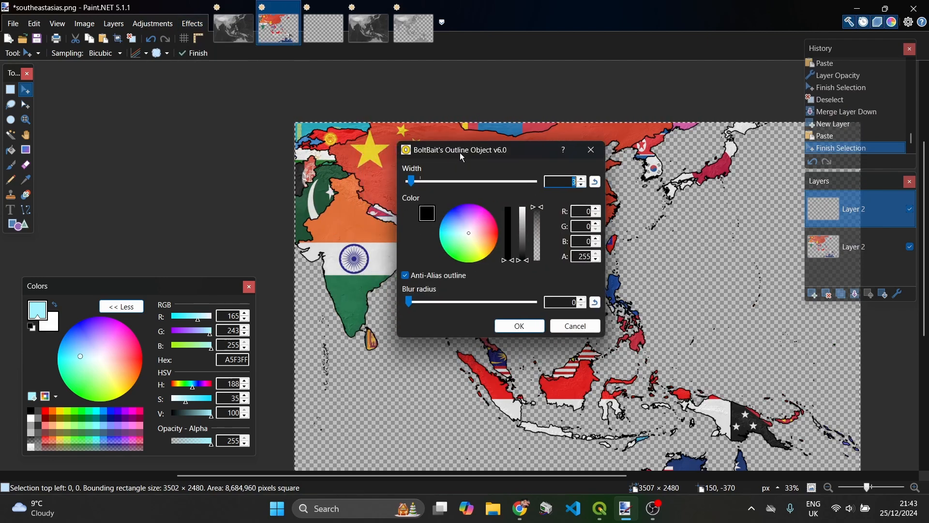
drag(462, 157, 579, 140)
drag(547, 284, 545, 284)
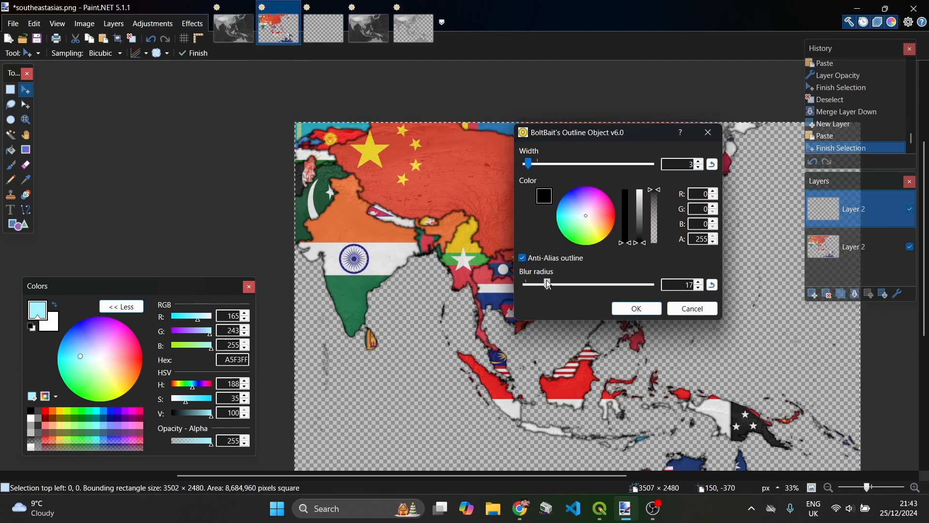
drag(528, 167, 528, 167)
drag(545, 284, 533, 283)
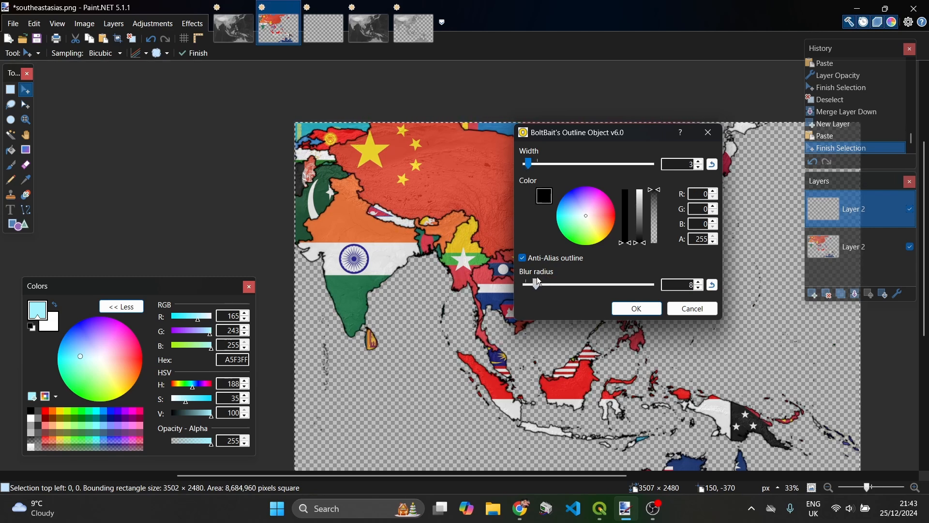
click(636, 309)
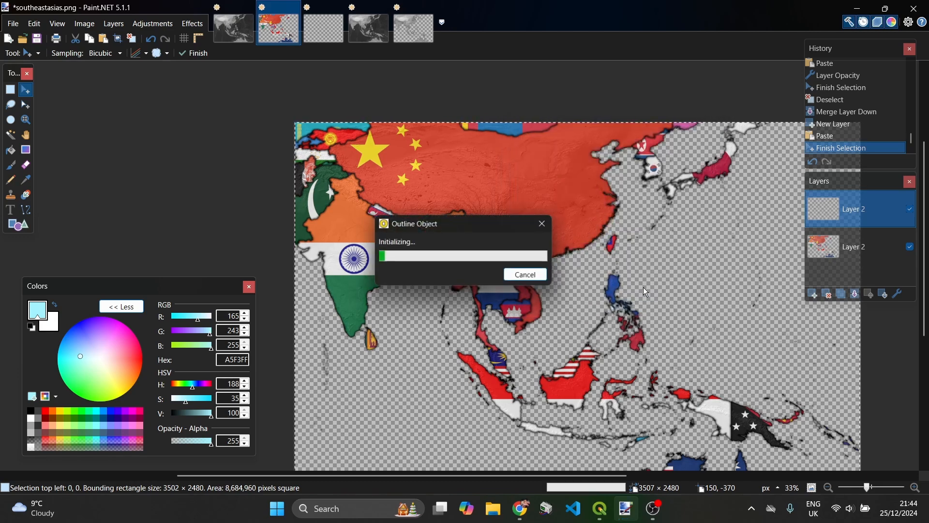
scroll(655, 315, down, 1)
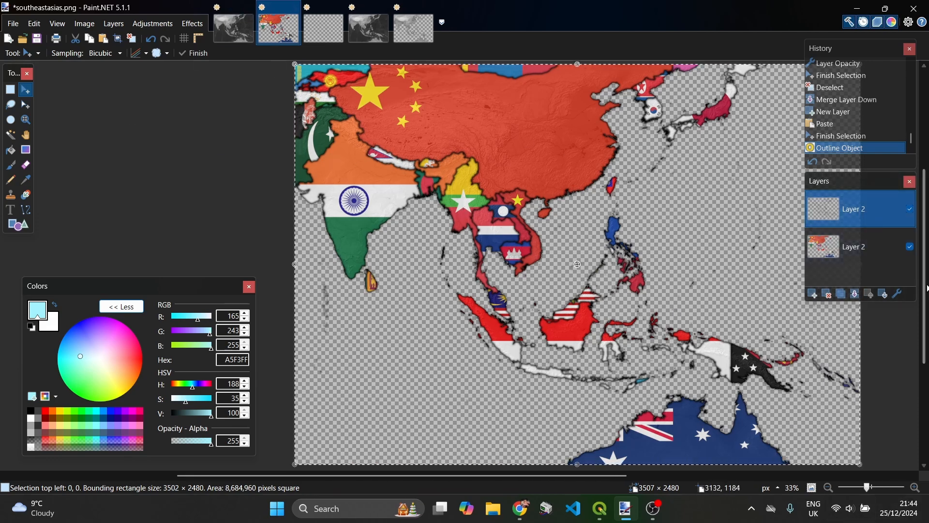
click(857, 296)
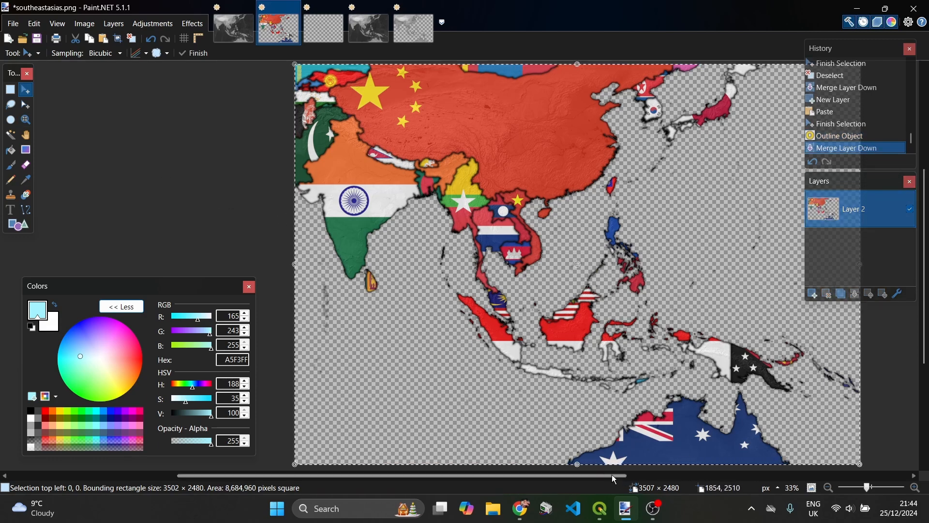
click(653, 507)
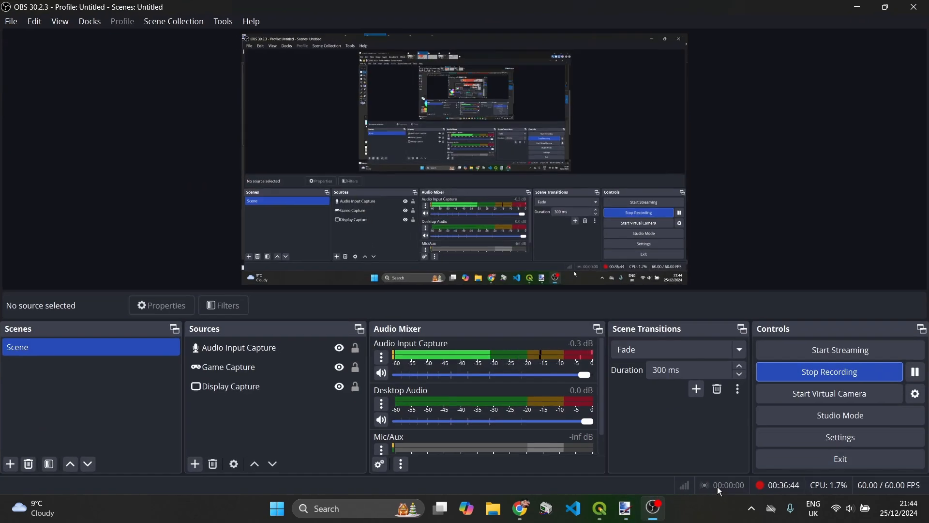